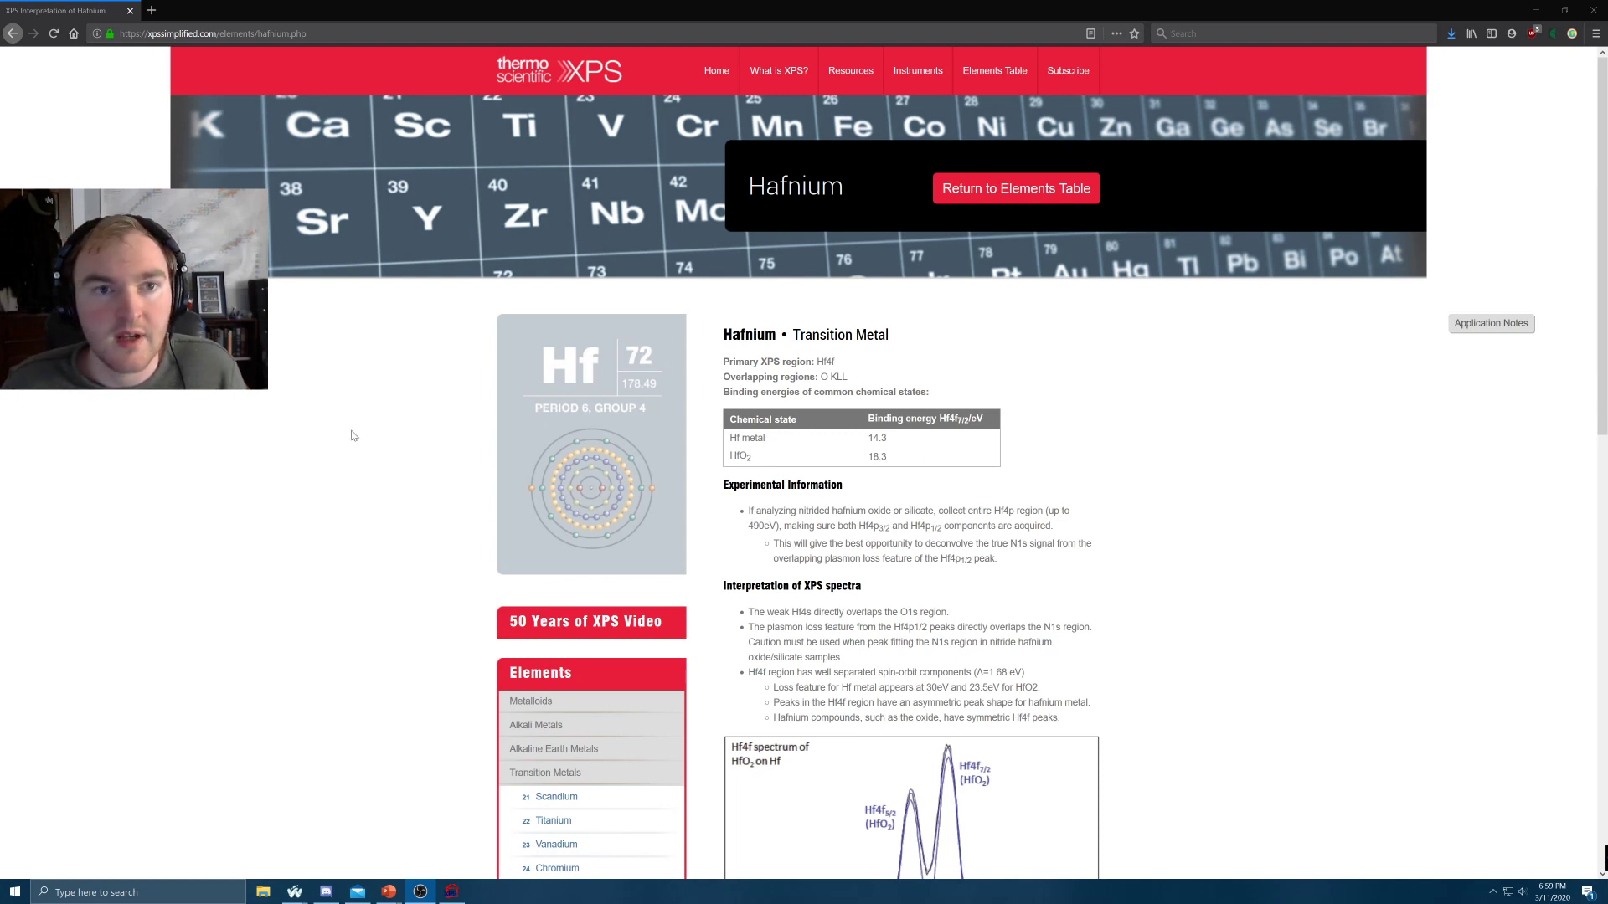
Review the Hafnium reference page, covering its binding energies, Hf4f spectrum, general comments and element details
scroll(356, 437, "down", 3)
scroll(356, 437, "down", 2)
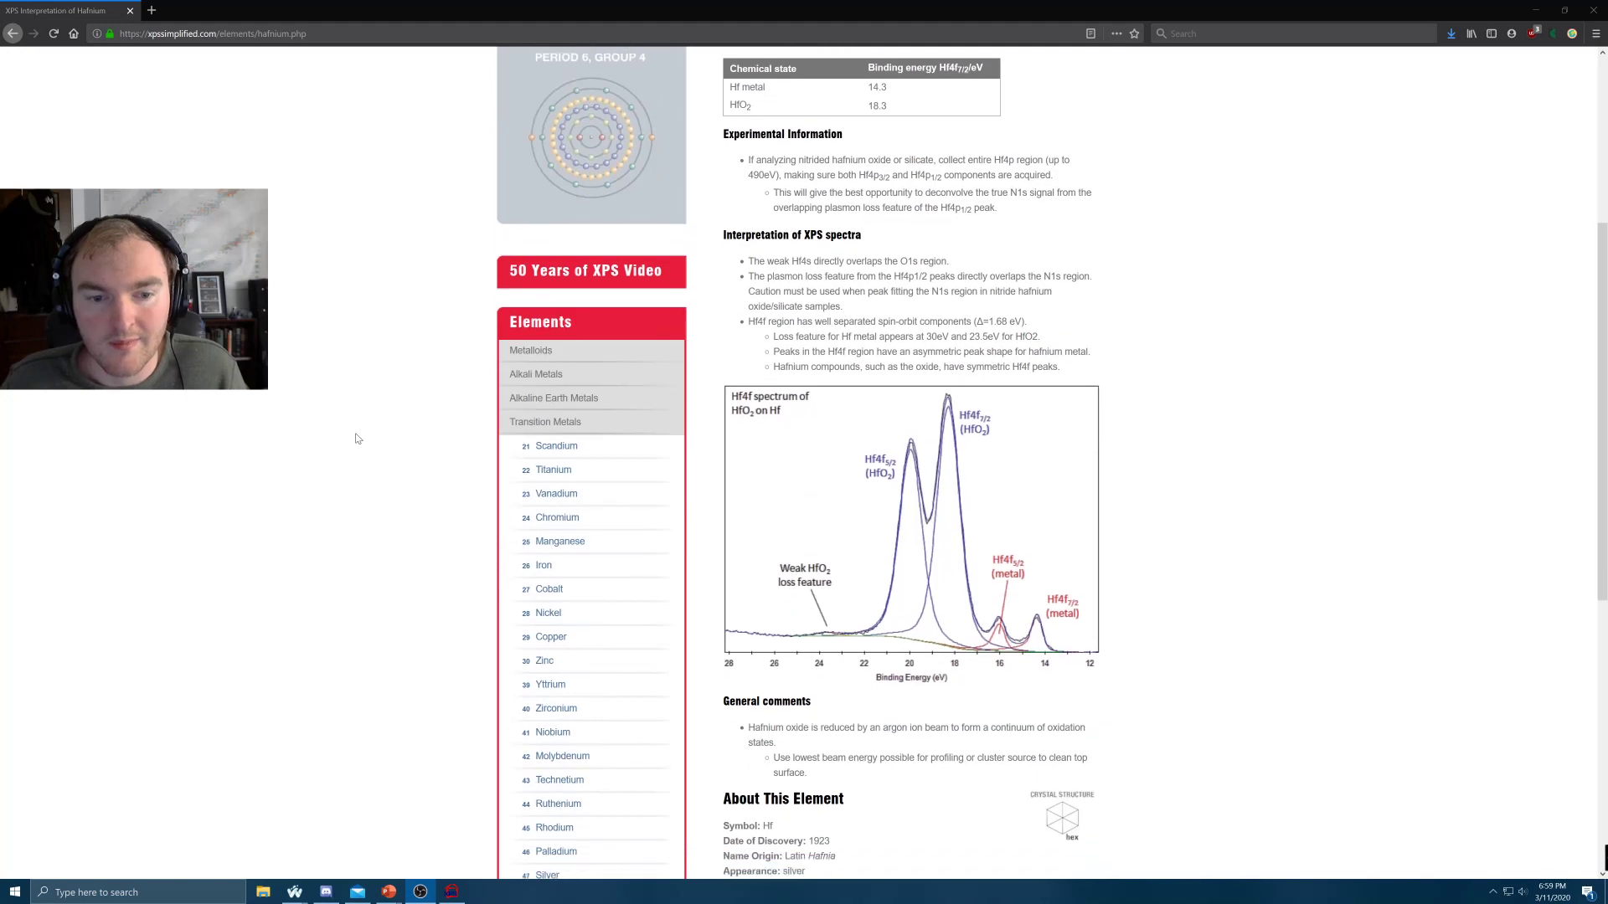
scroll(356, 437, "down", 4)
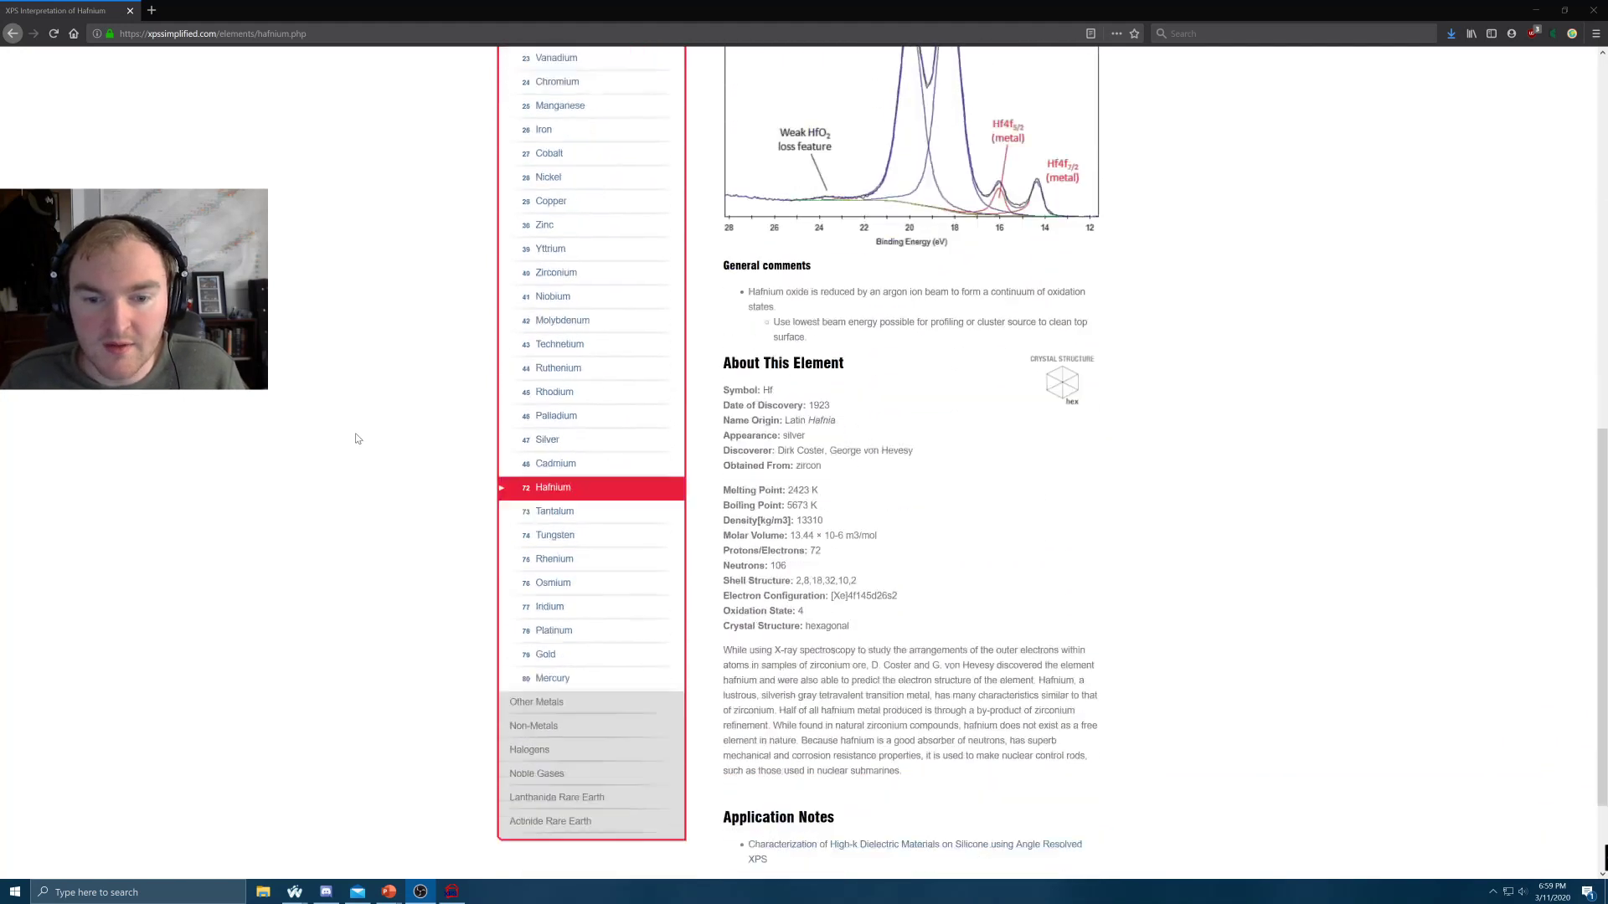
scroll(356, 437, "up", 9)
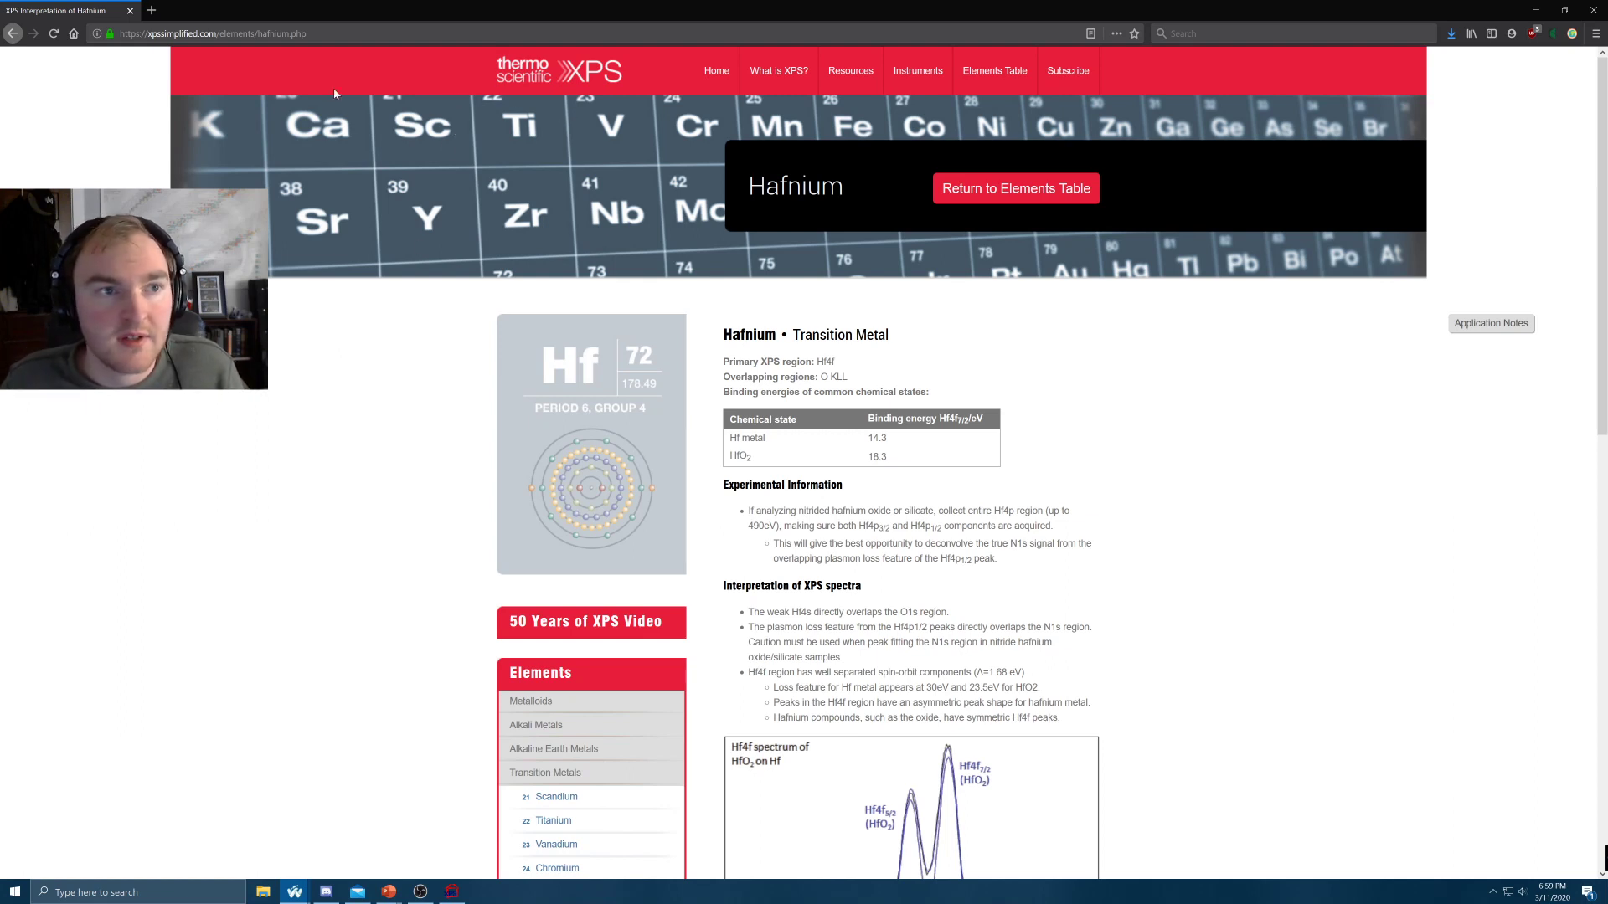
Return to the XPS elements table and open the Silicon reference page
left_click(10, 34)
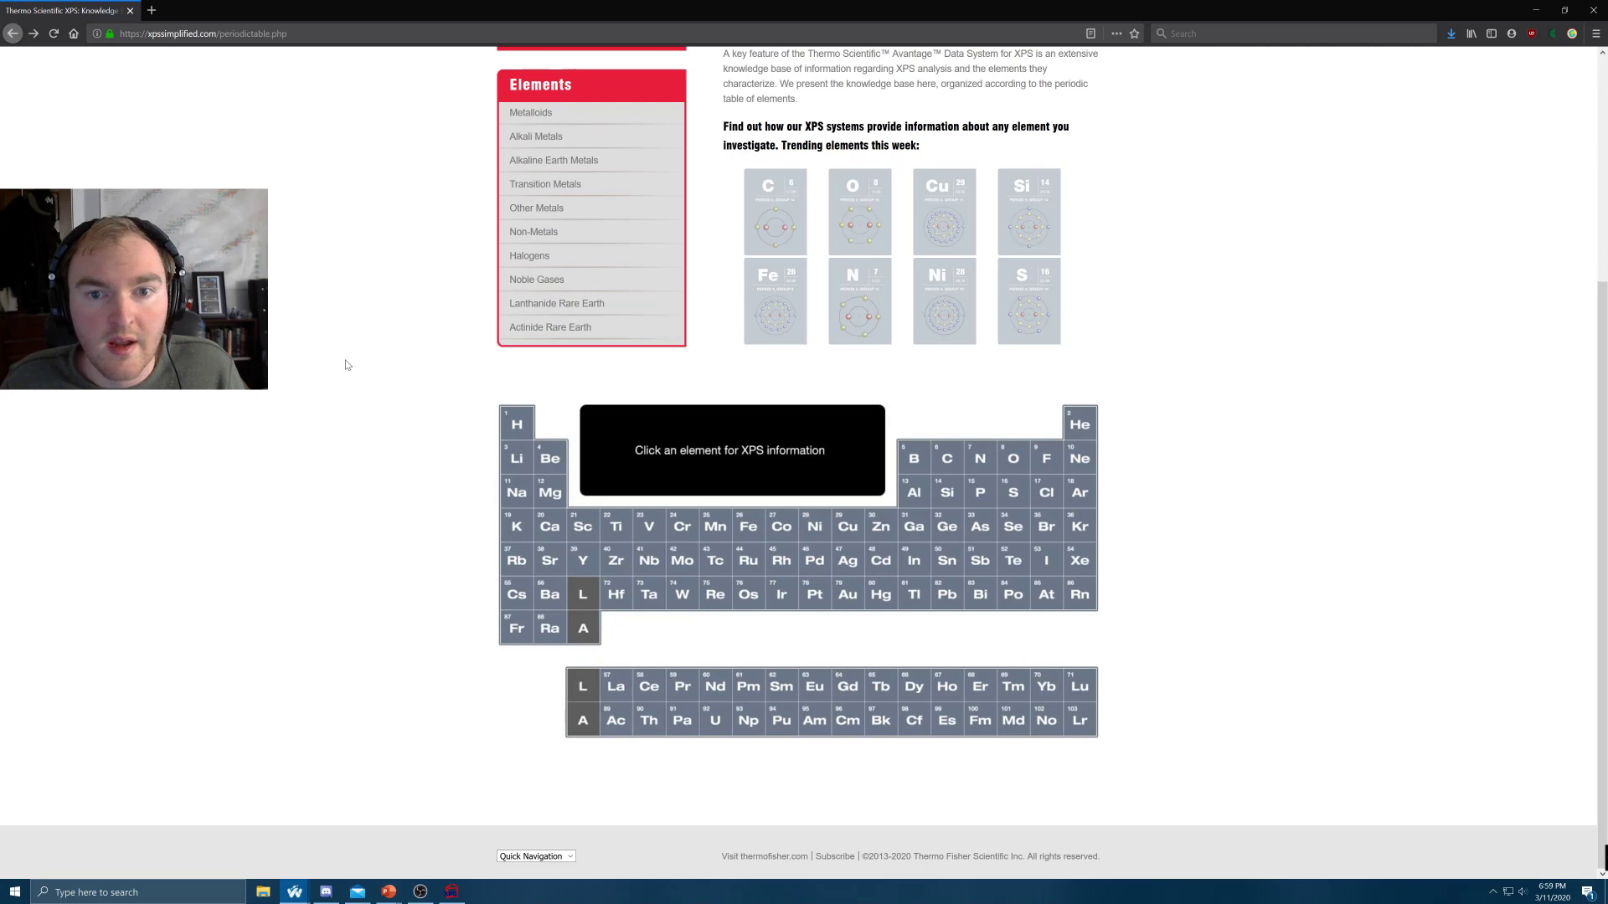
scroll(345, 360, "up", 4)
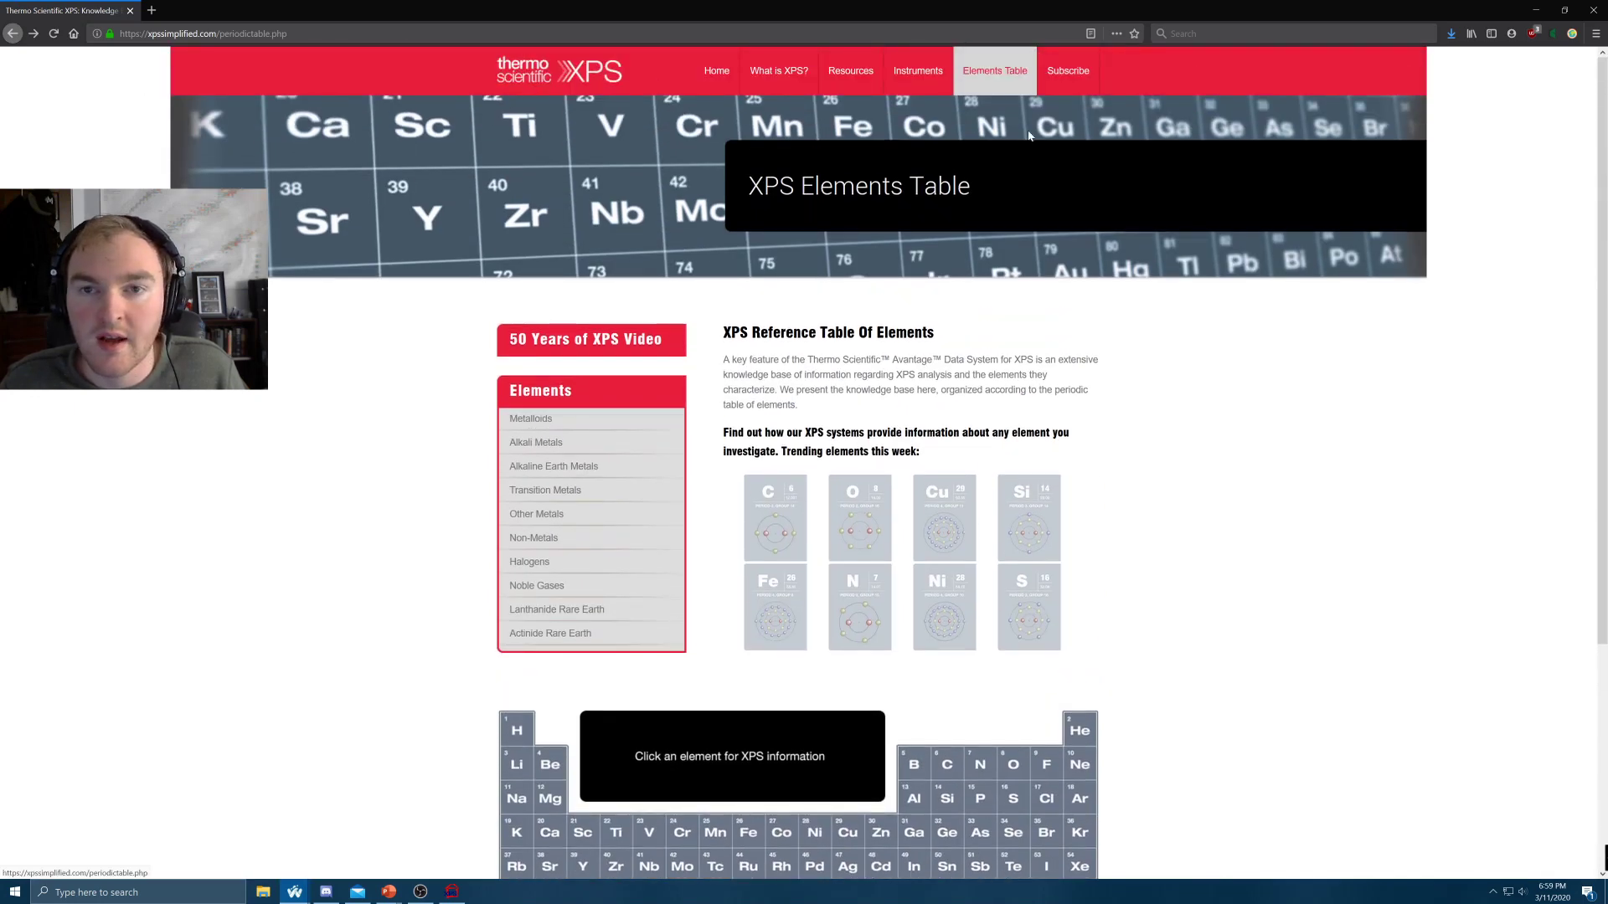
scroll(311, 464, "down", 3)
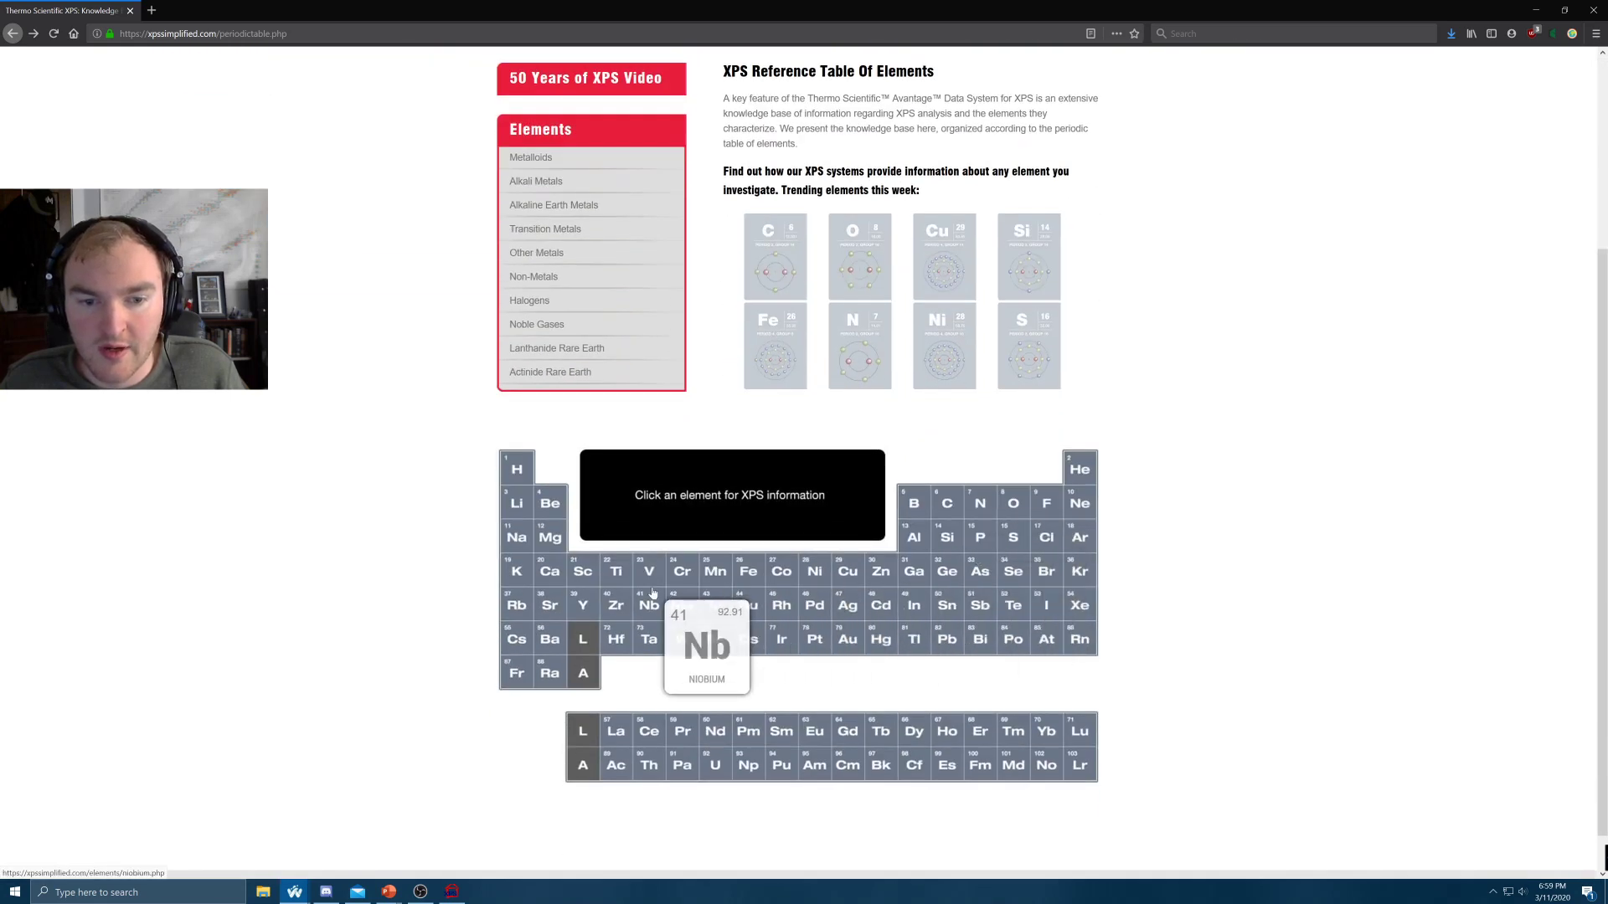
left_click(957, 555)
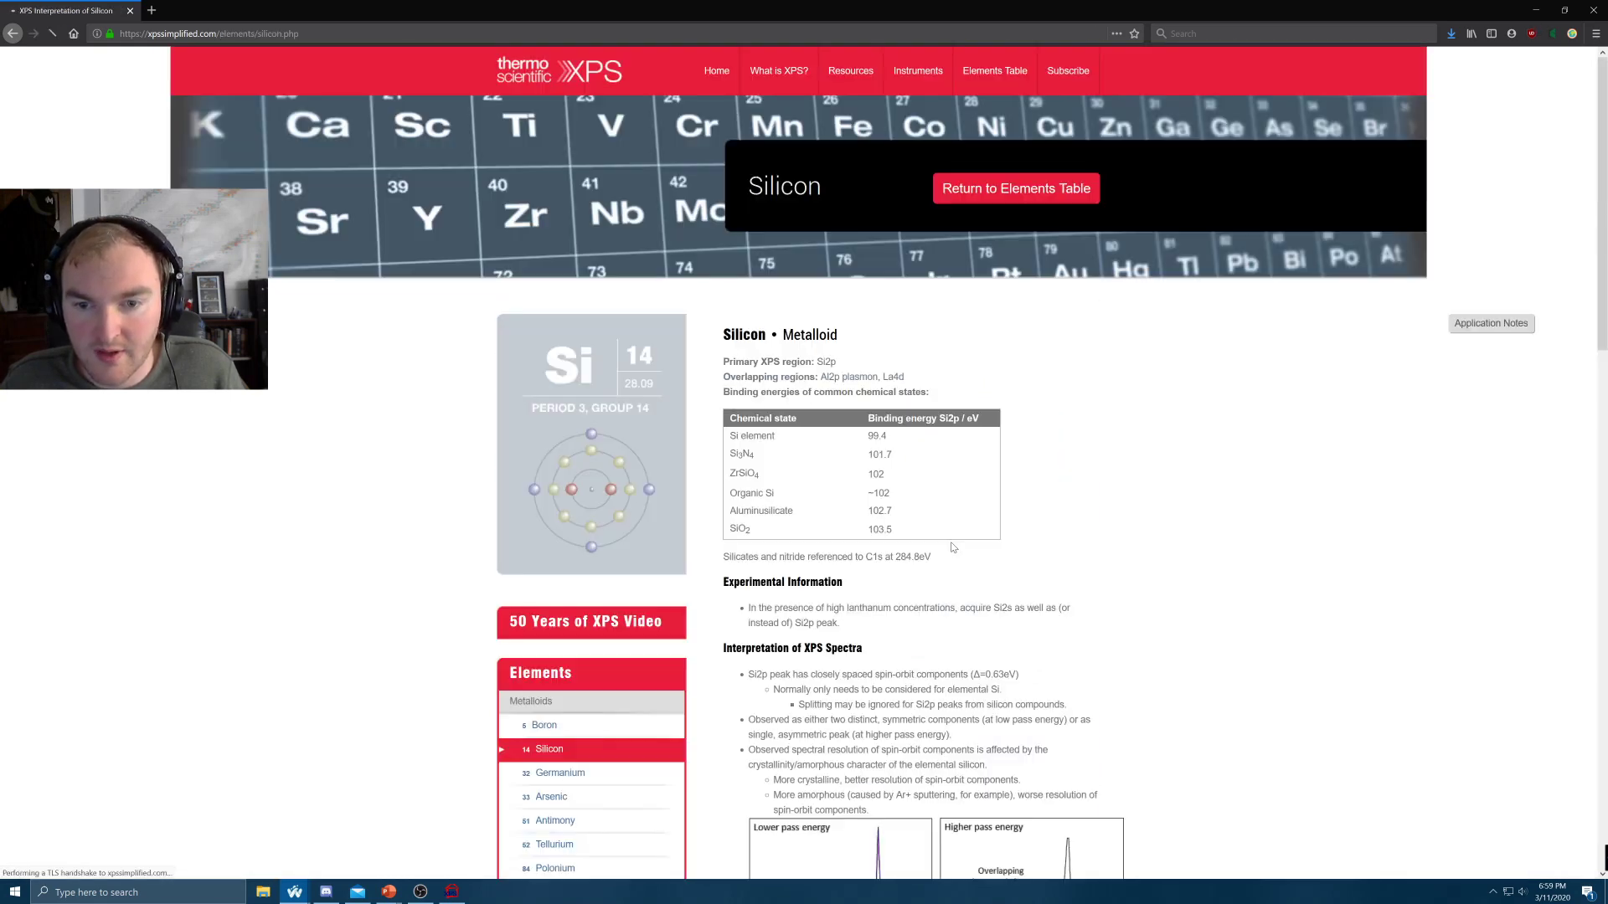
Examine the Silicon page's Si2p binding energies, spectra and comments, and check the download offered for its high-k dielectric application note
scroll(245, 481, "down", 2)
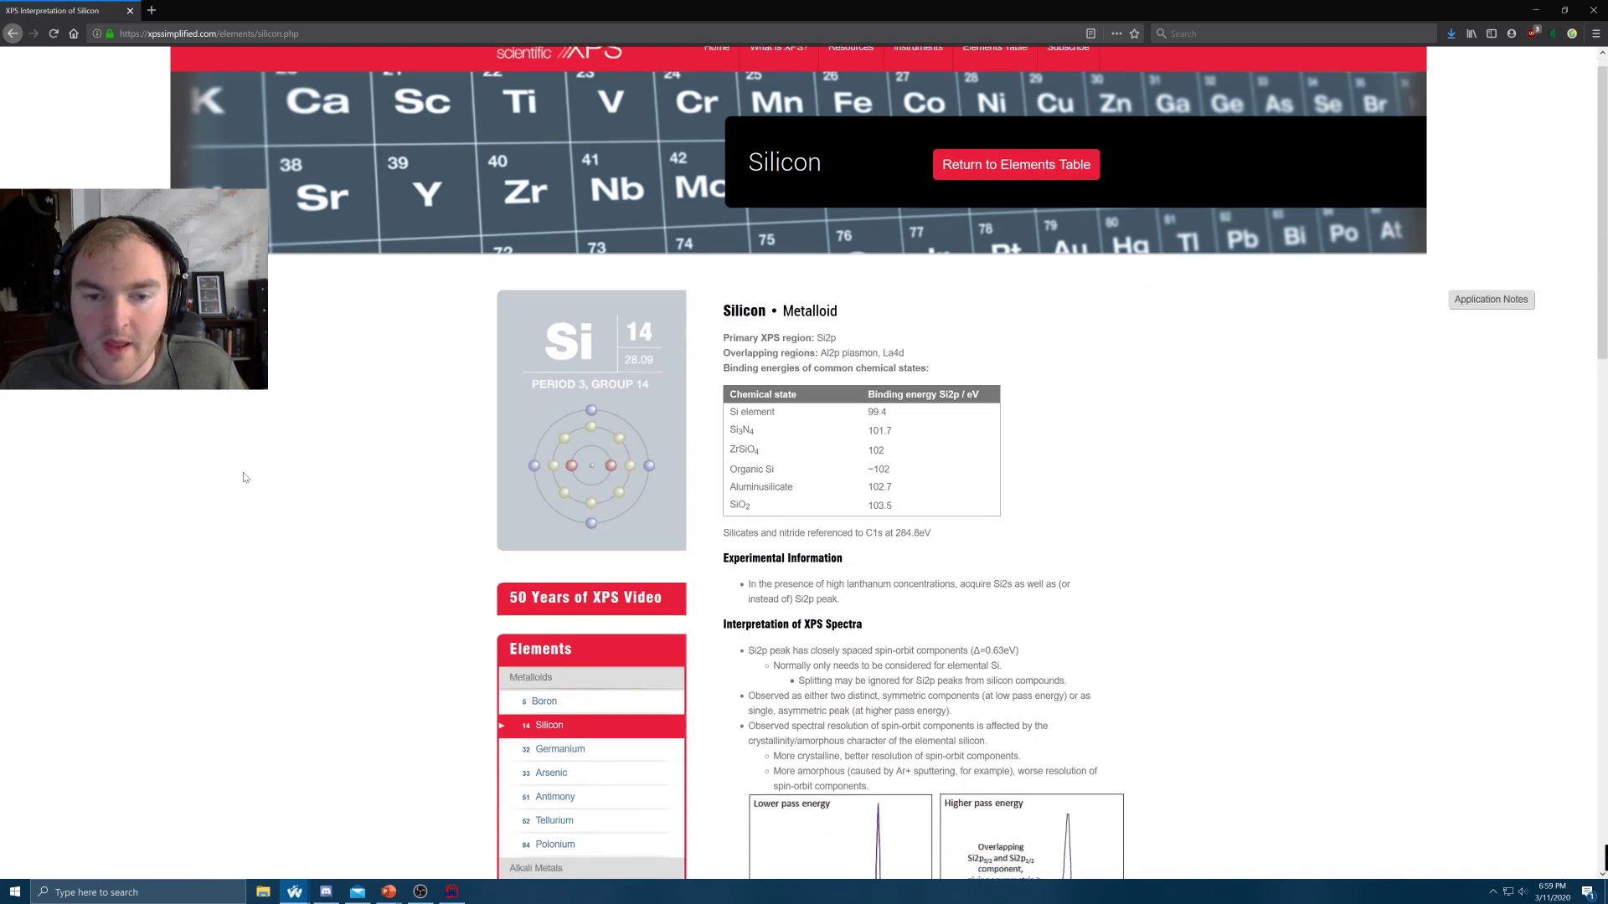
scroll(851, 586, "down", 1)
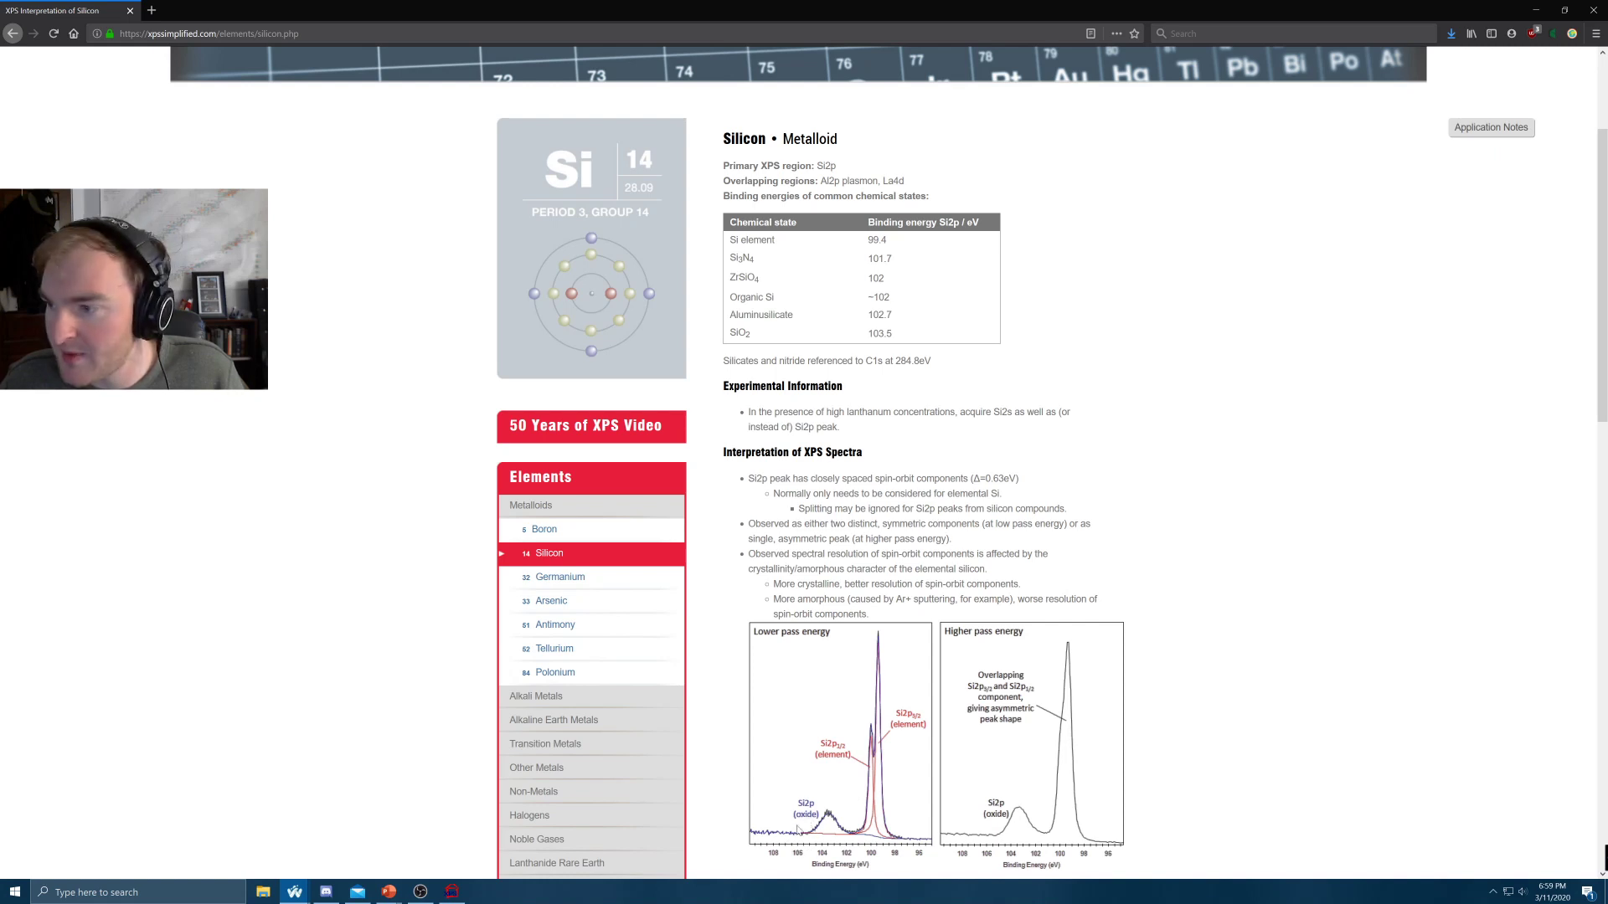
scroll(809, 825, "down", 4)
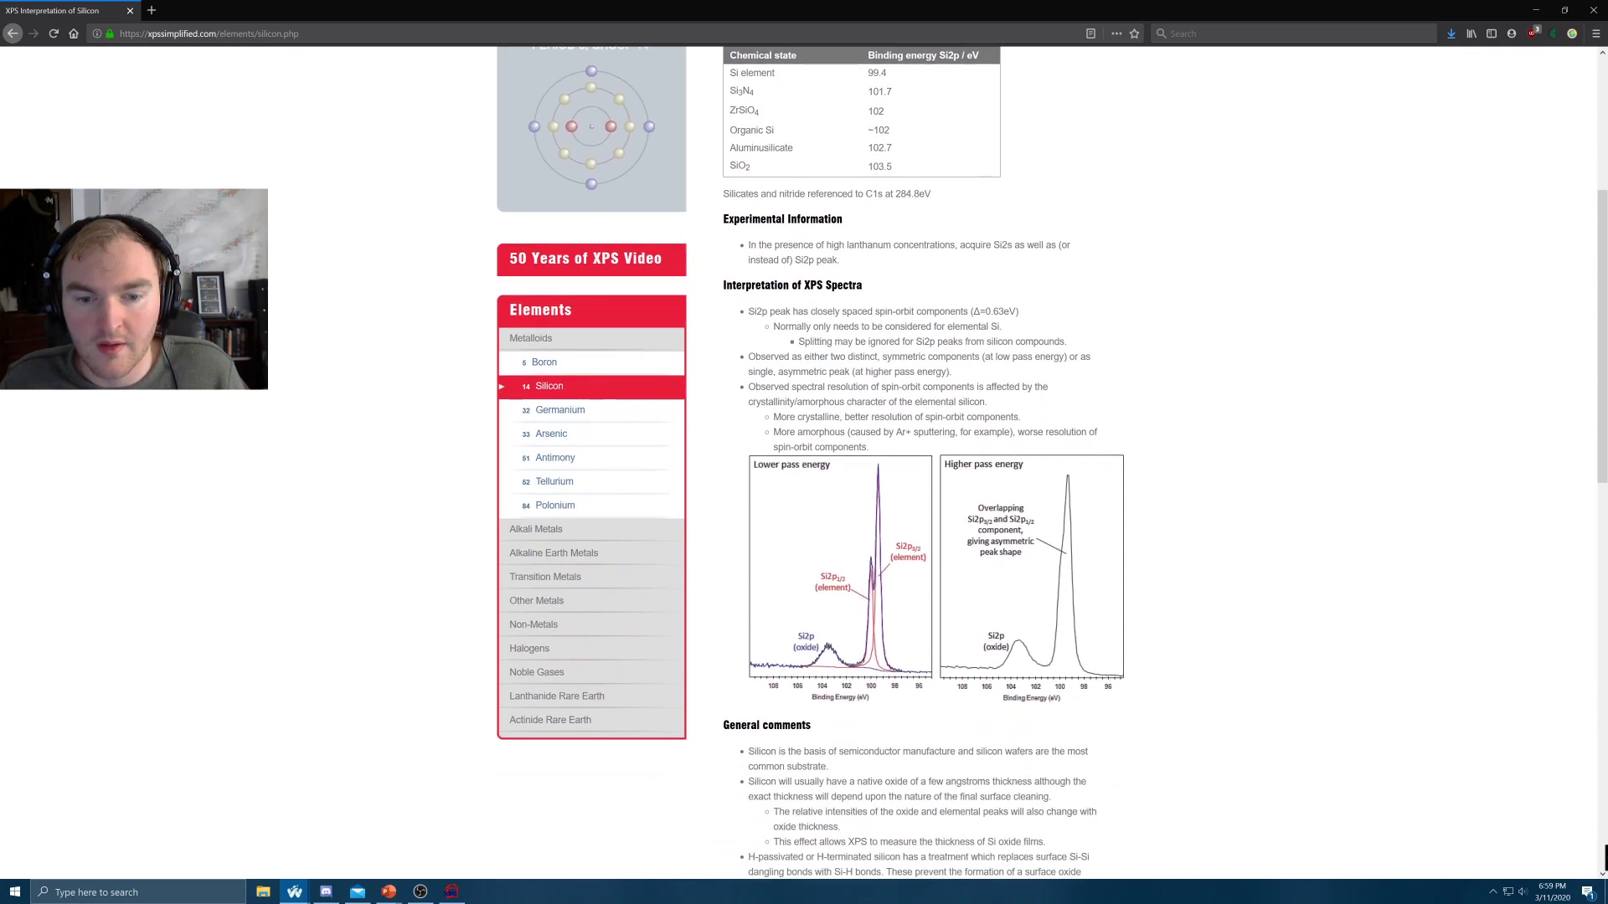
scroll(848, 752, "down", 3)
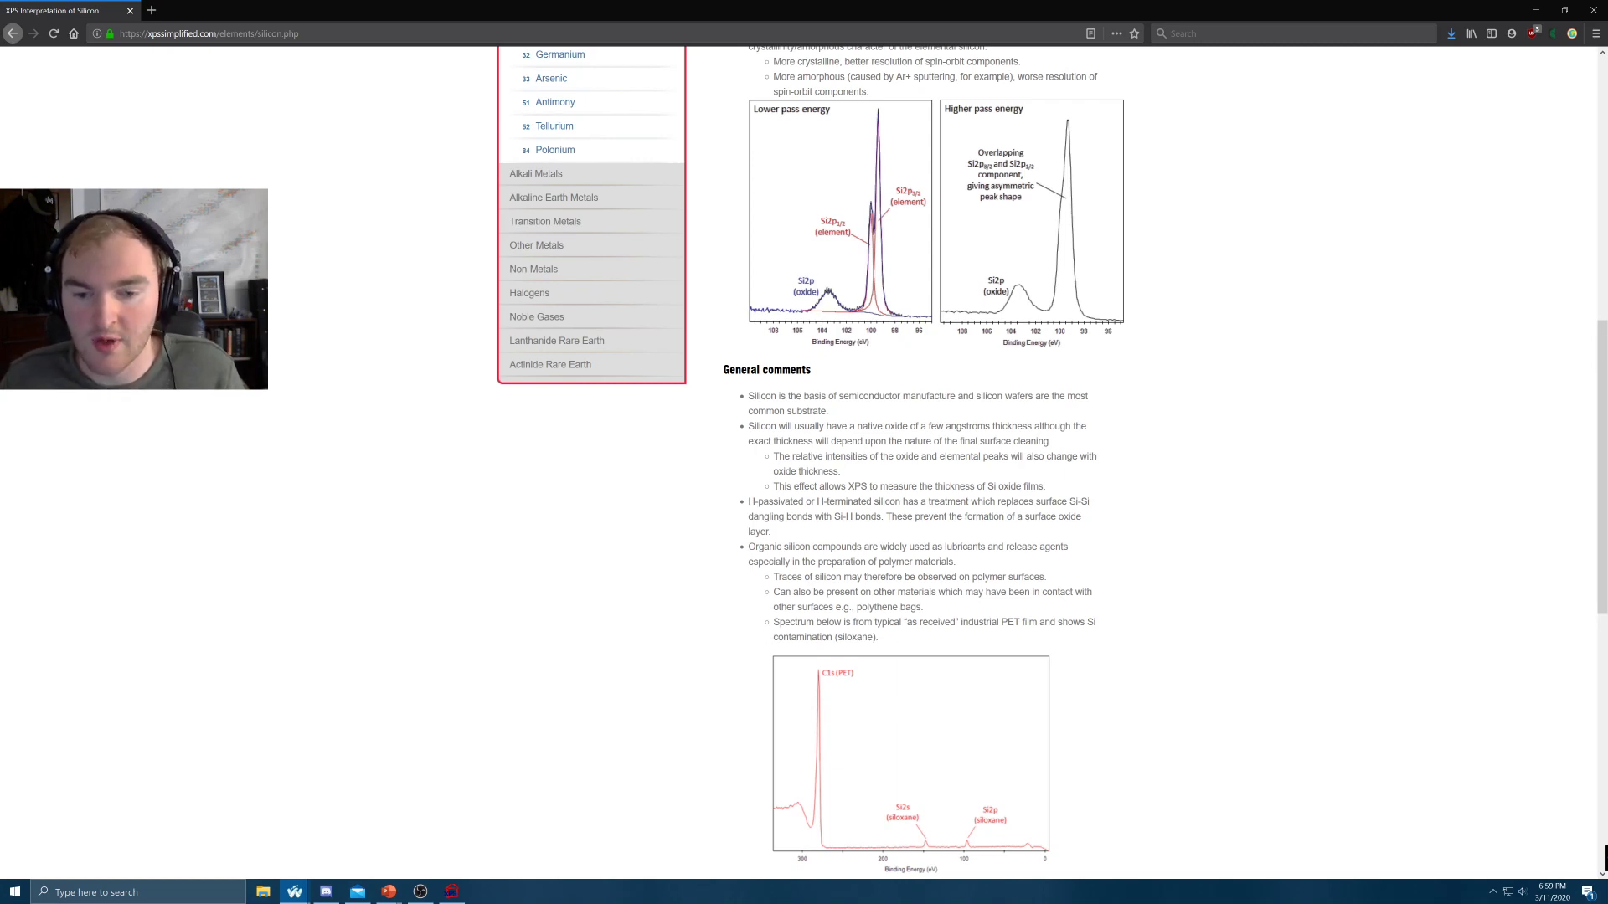
scroll(909, 460, "down", 7)
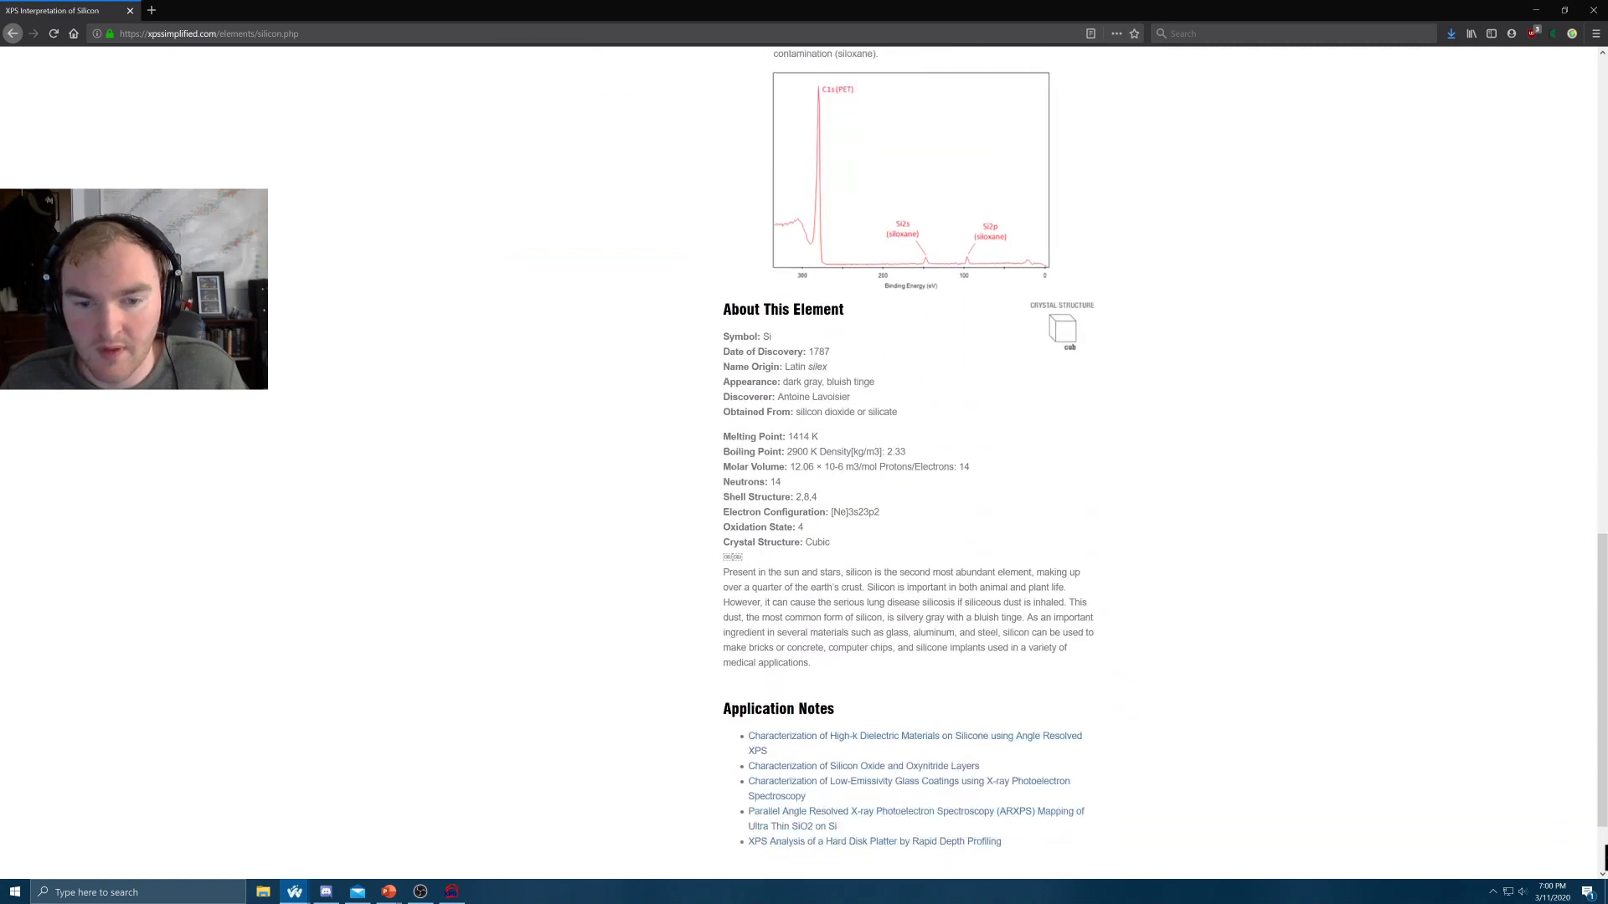
scroll(804, 645, "down", 2)
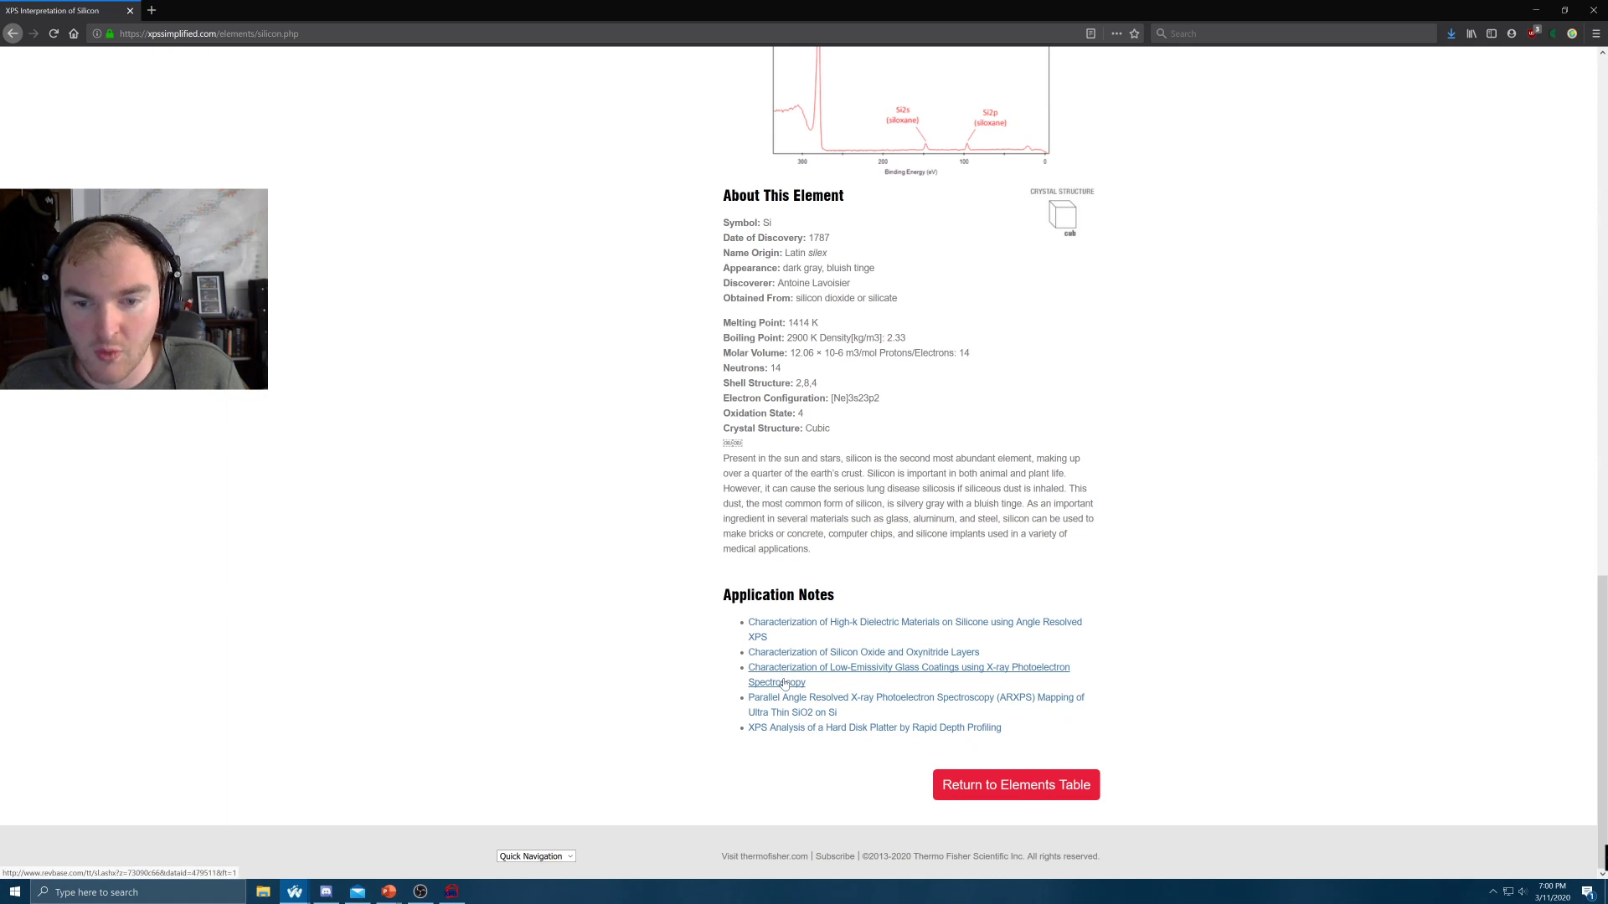
left_click(795, 627)
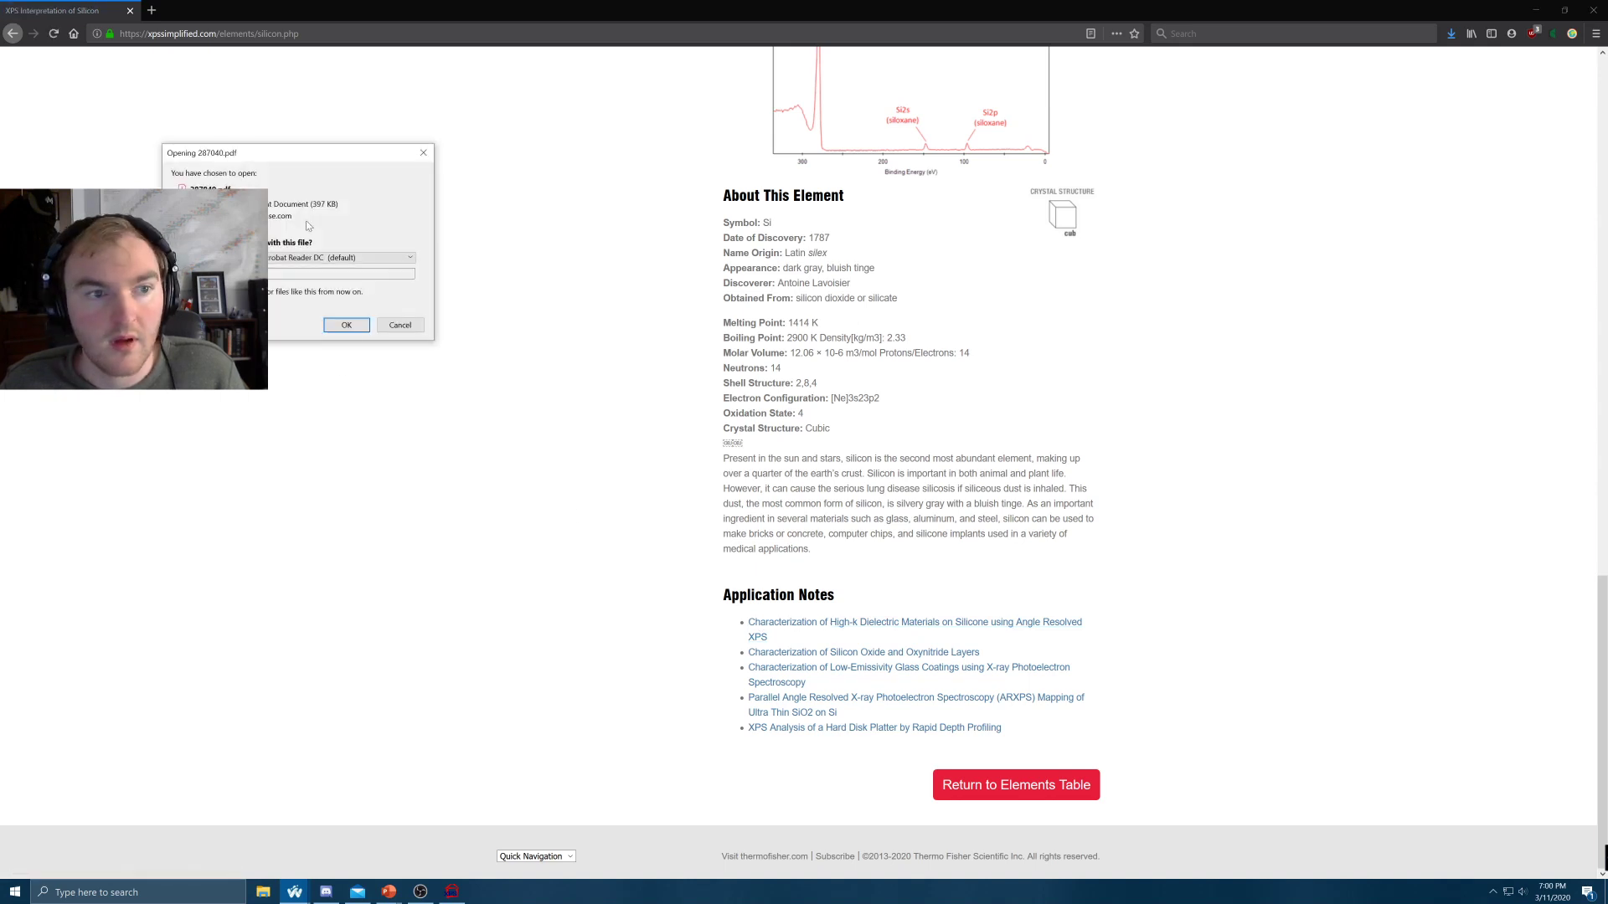
left_click(399, 325)
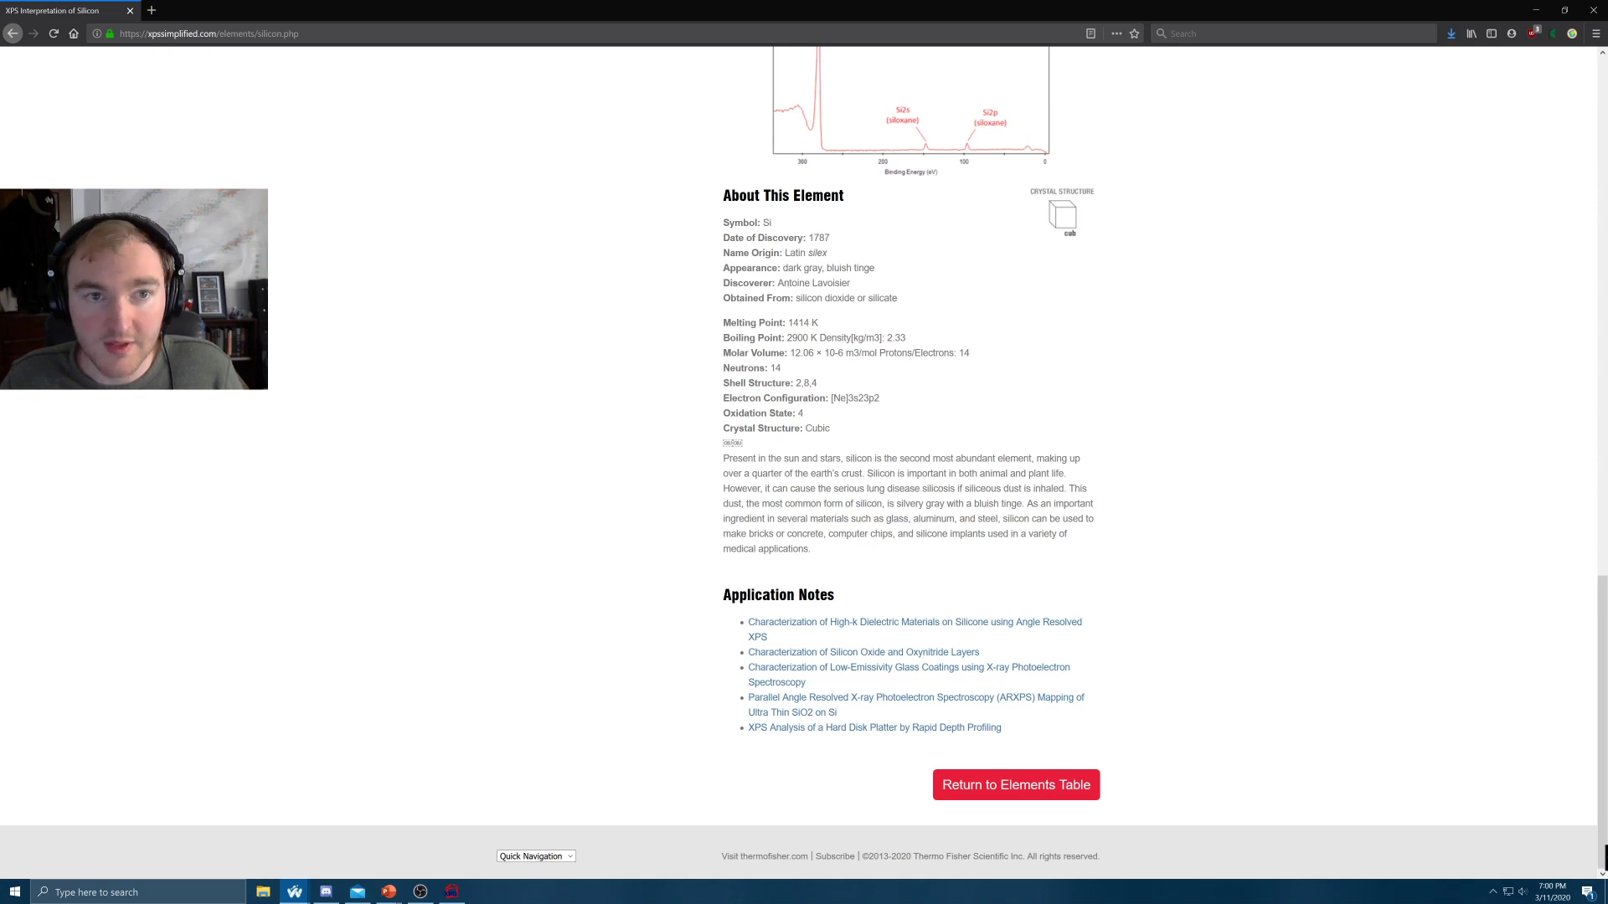
scroll(771, 526, "up", 20)
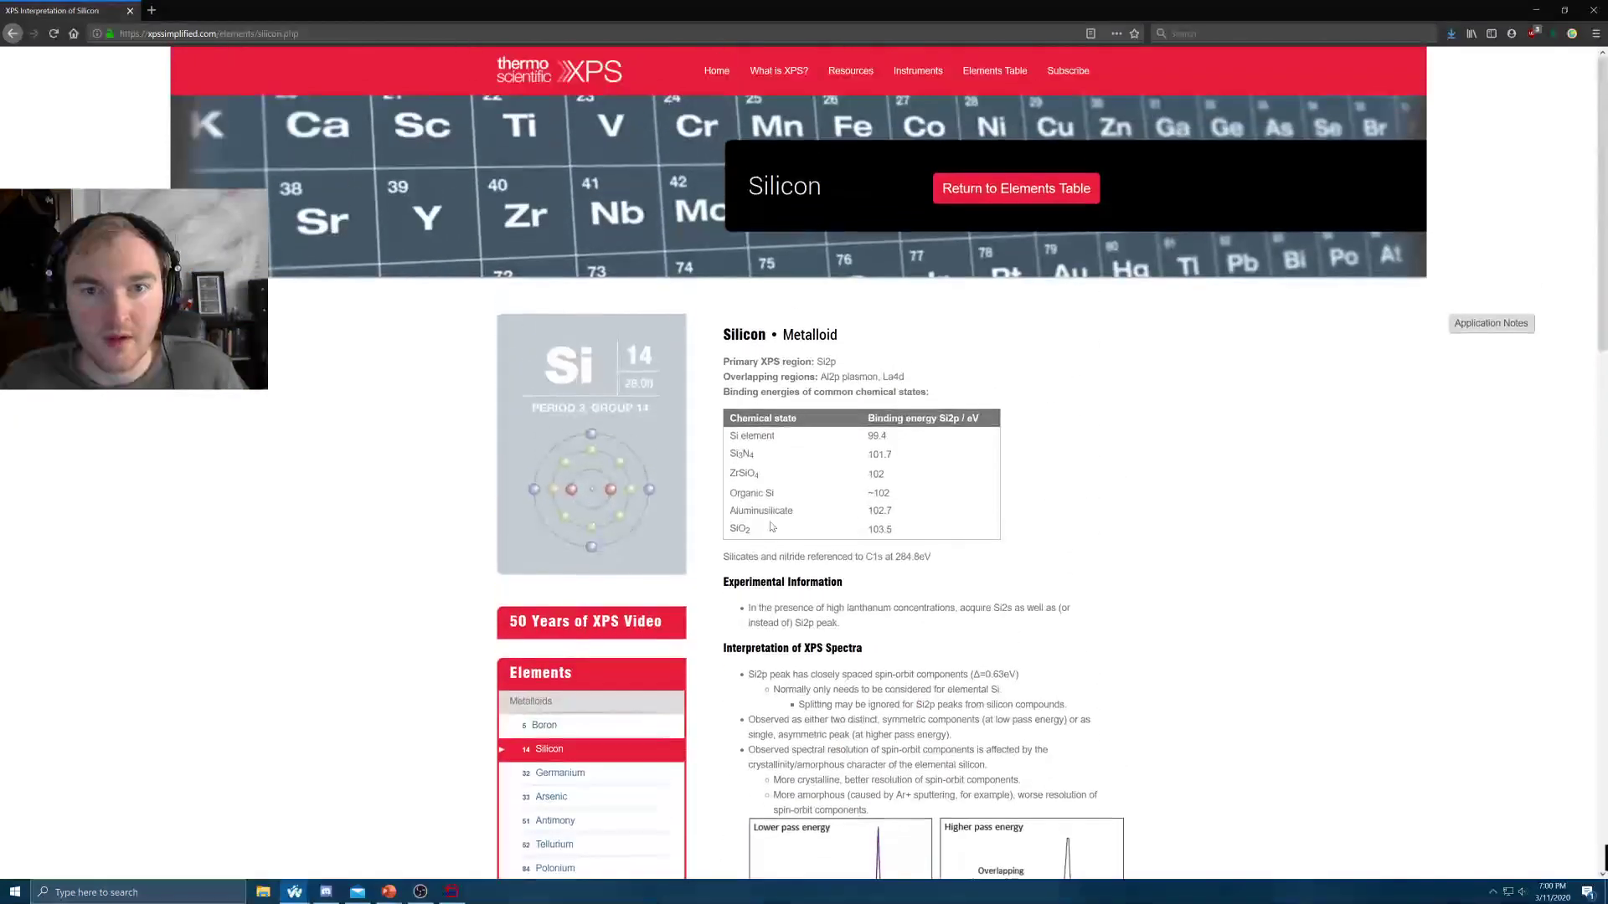
Switch to CasaXPS and inspect the survey, Hf 4f, O 1s and Si 2p spectra at the early etch times
mouse_move(449, 893)
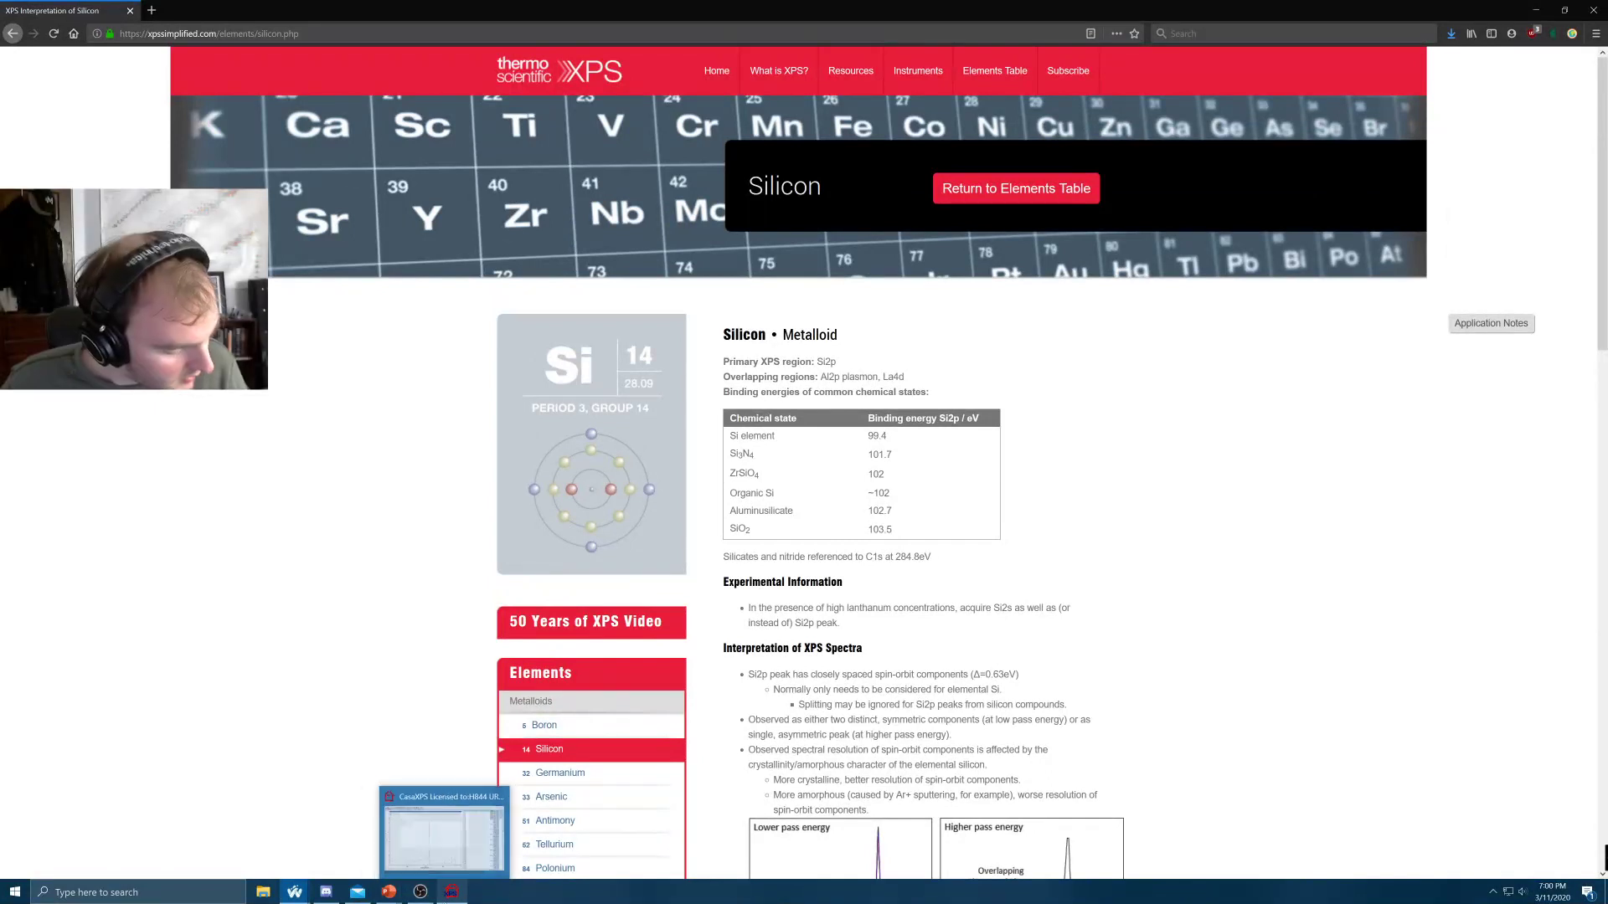
left_click(450, 892)
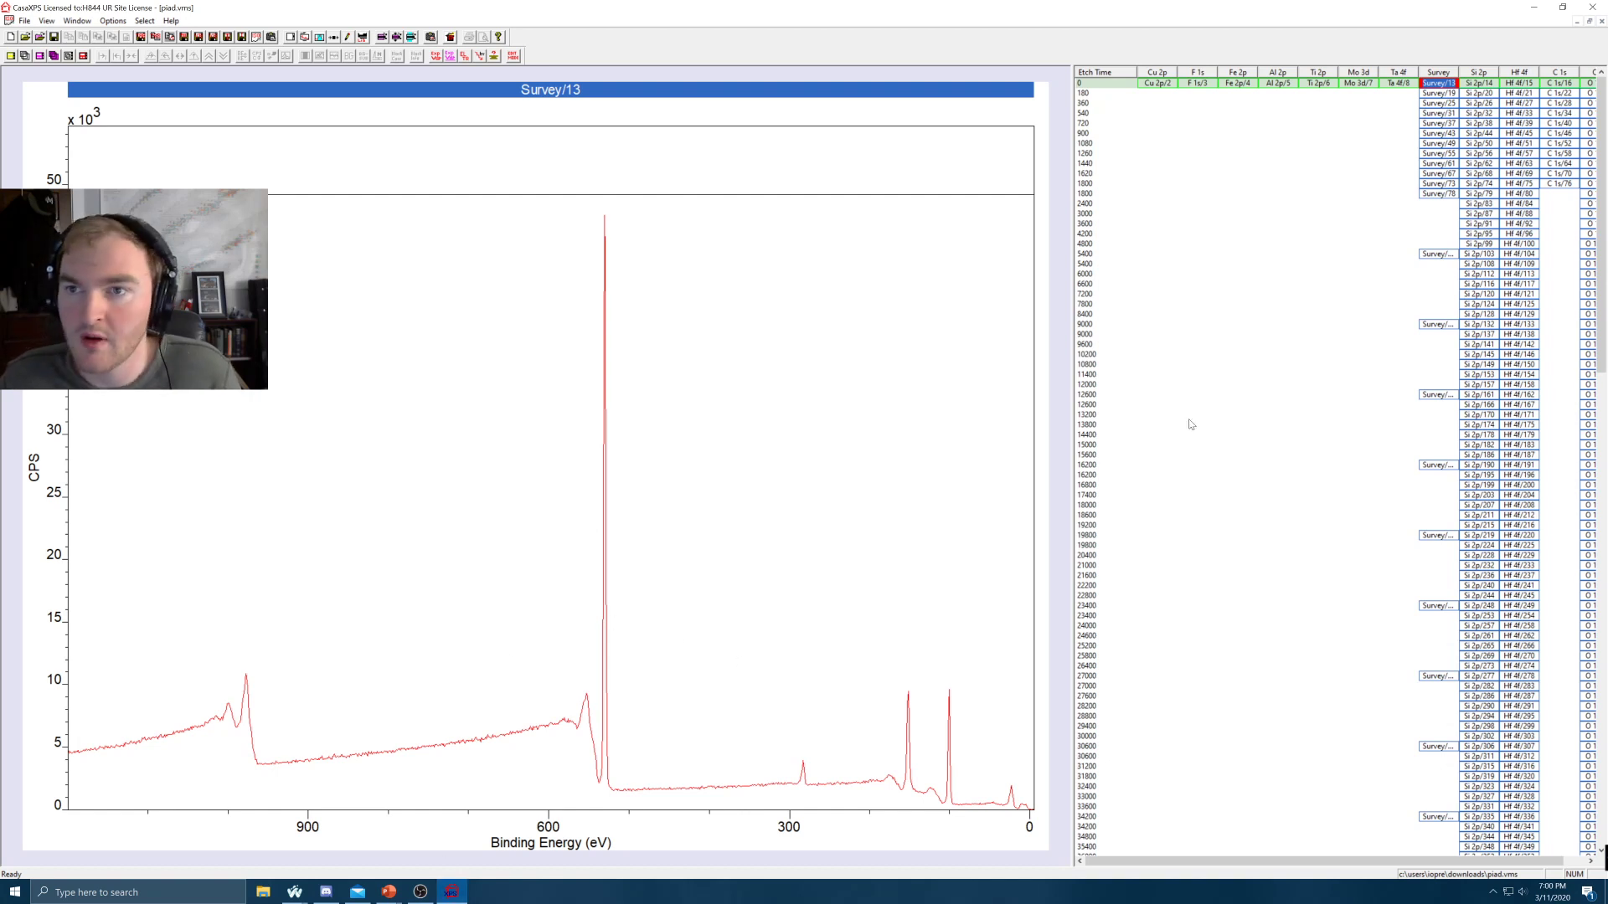
left_click(1451, 126)
left_click(1491, 76)
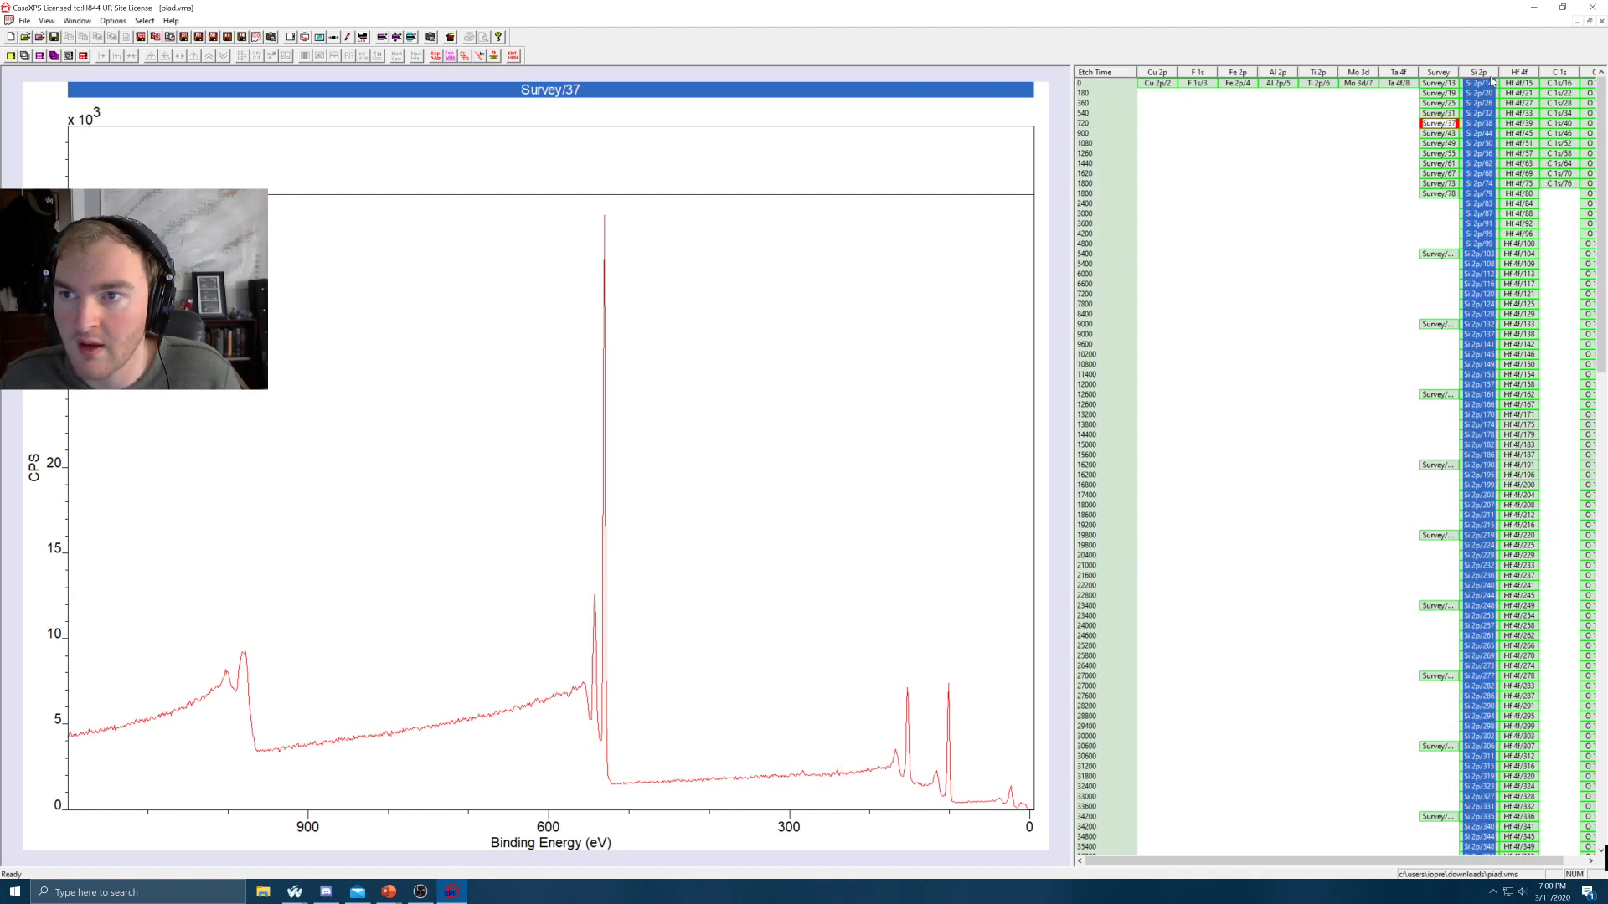
left_click(1518, 94)
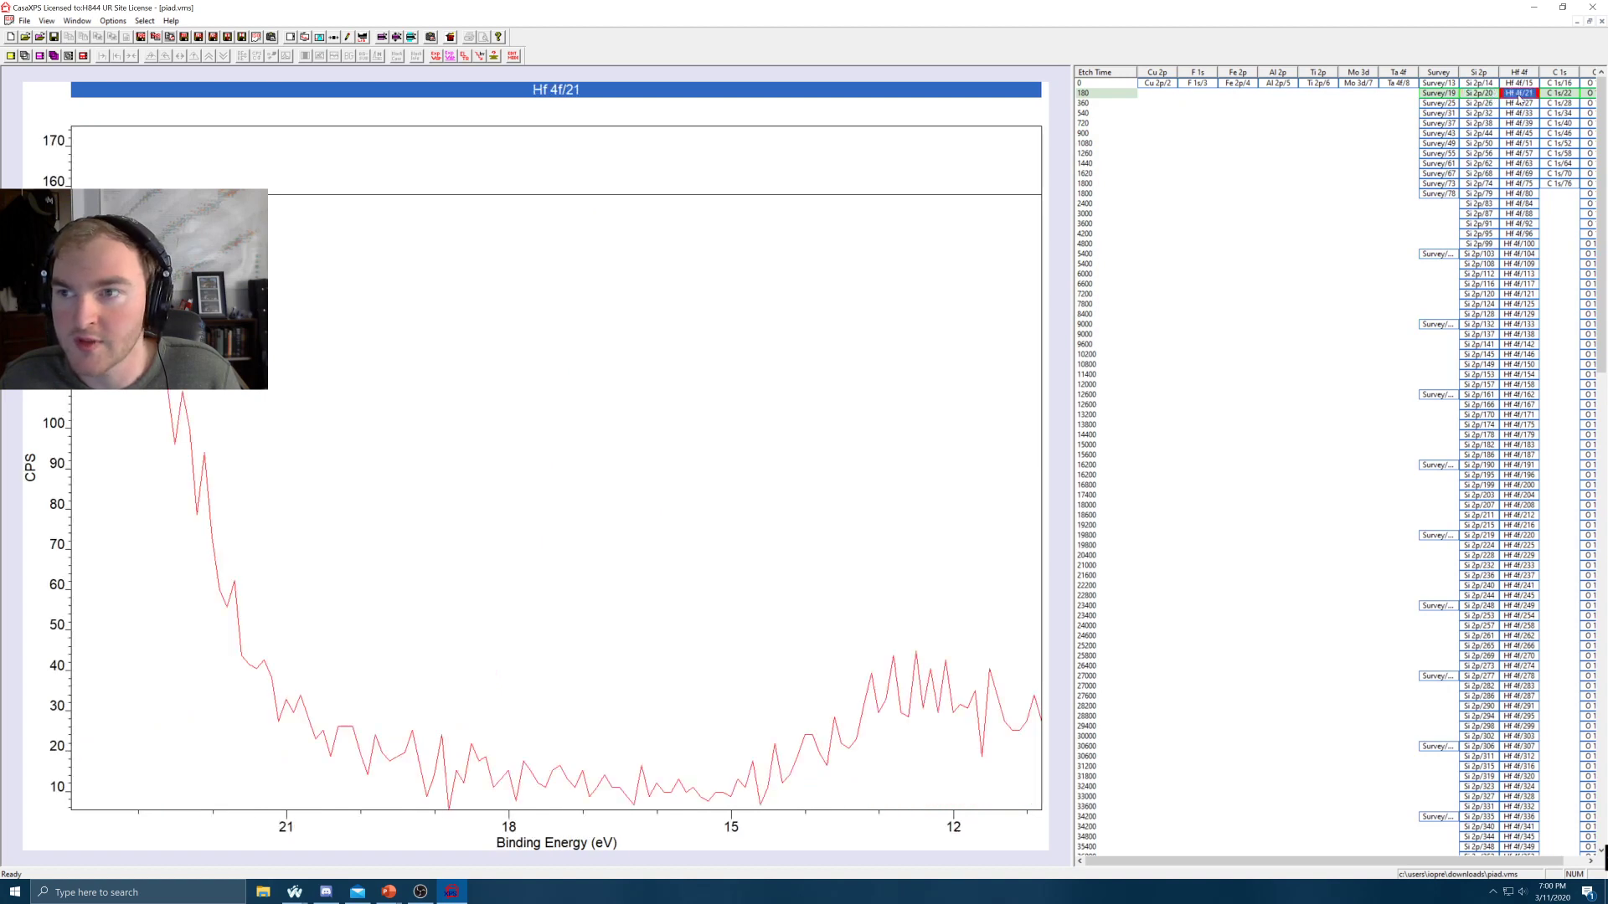
left_click(1589, 92)
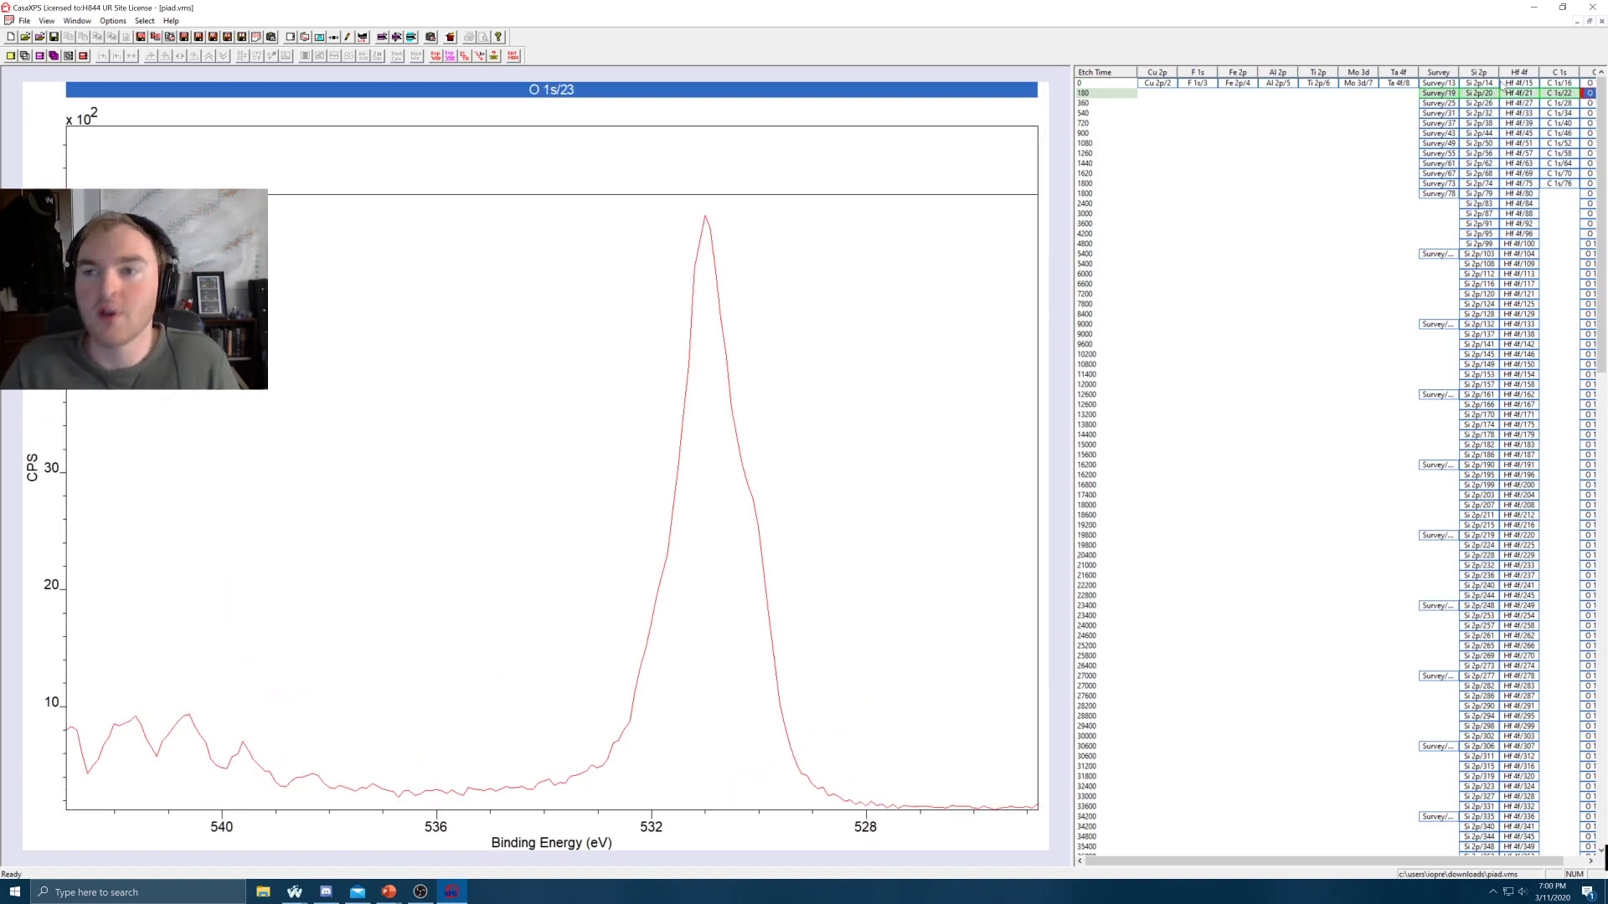
left_click(1469, 94)
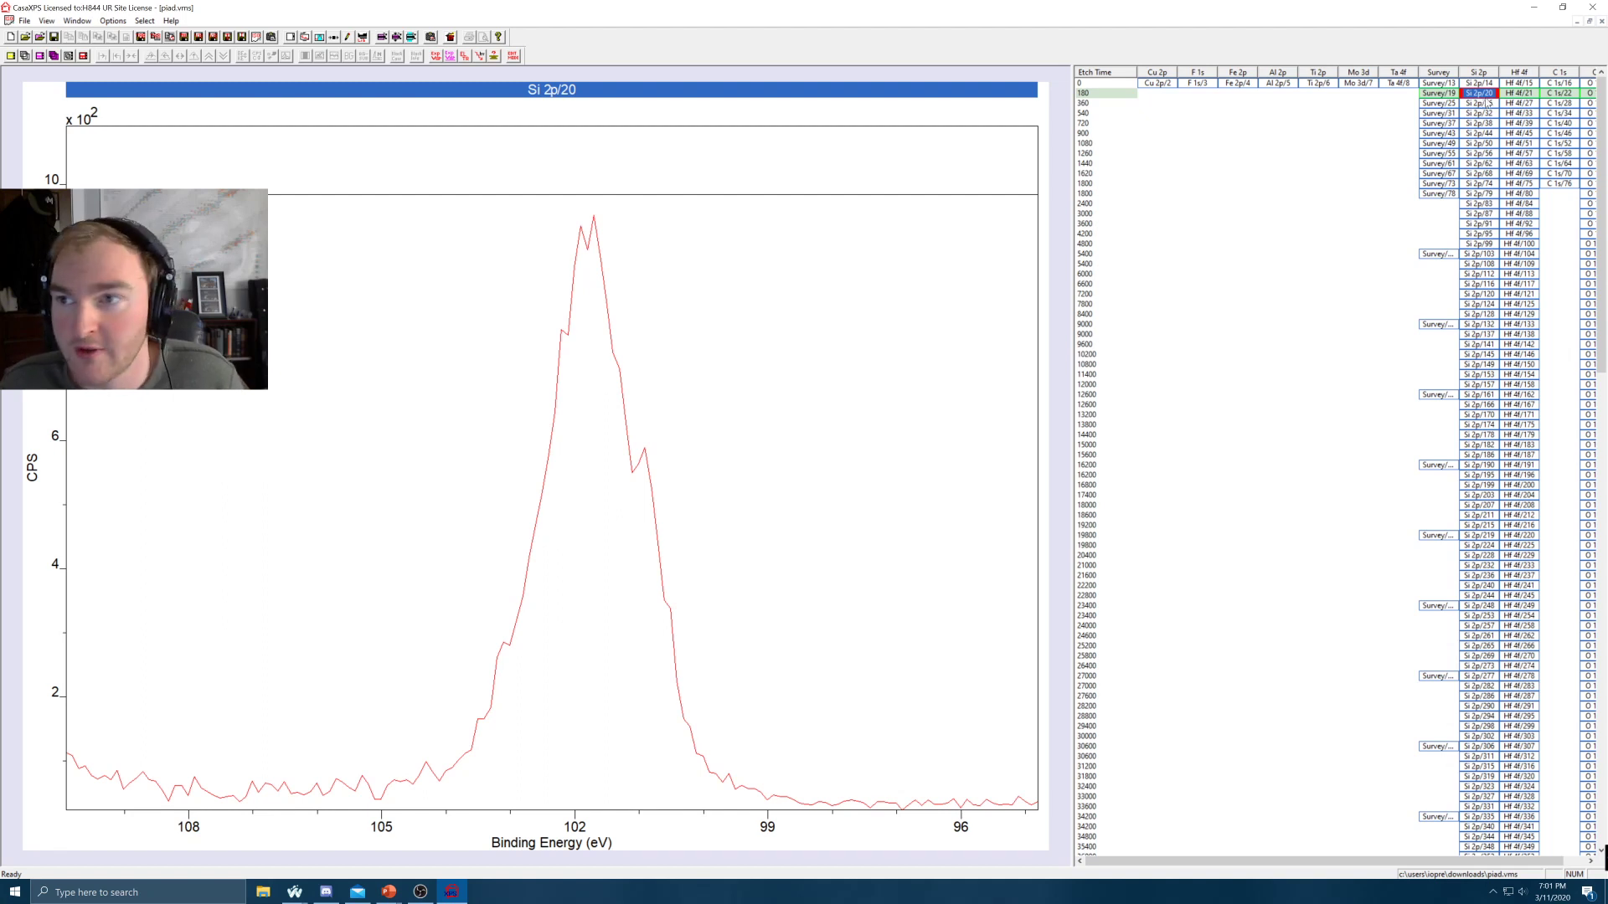
left_click(1474, 83)
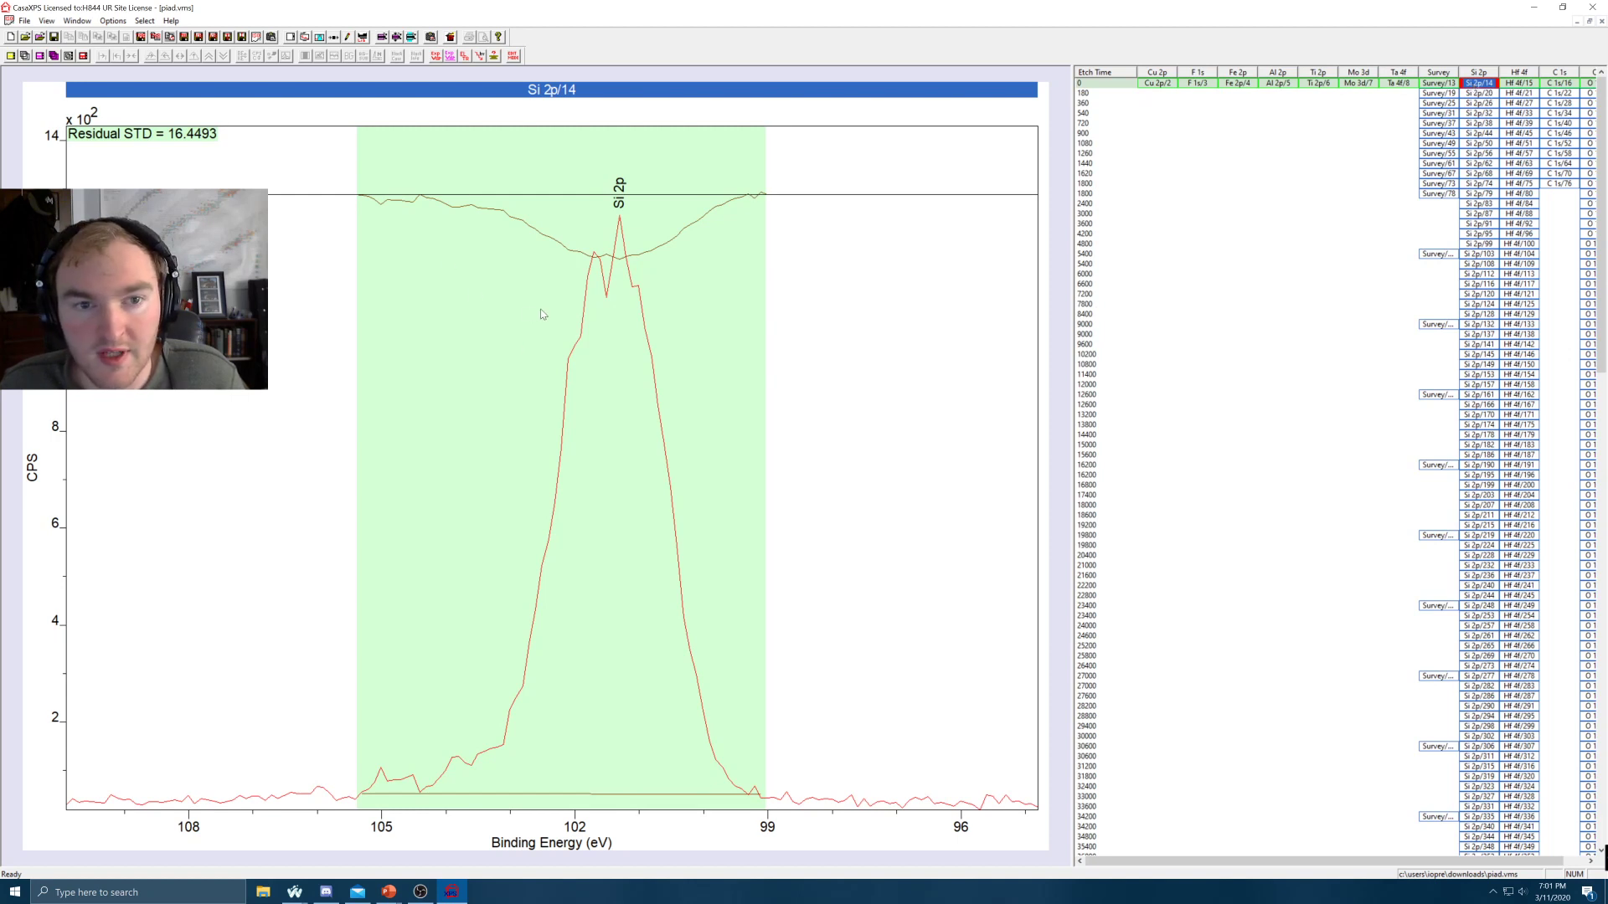
left_click(1526, 84)
Create a quantification region on the Si 2p spectrum at etch time 180
left_click(1484, 95)
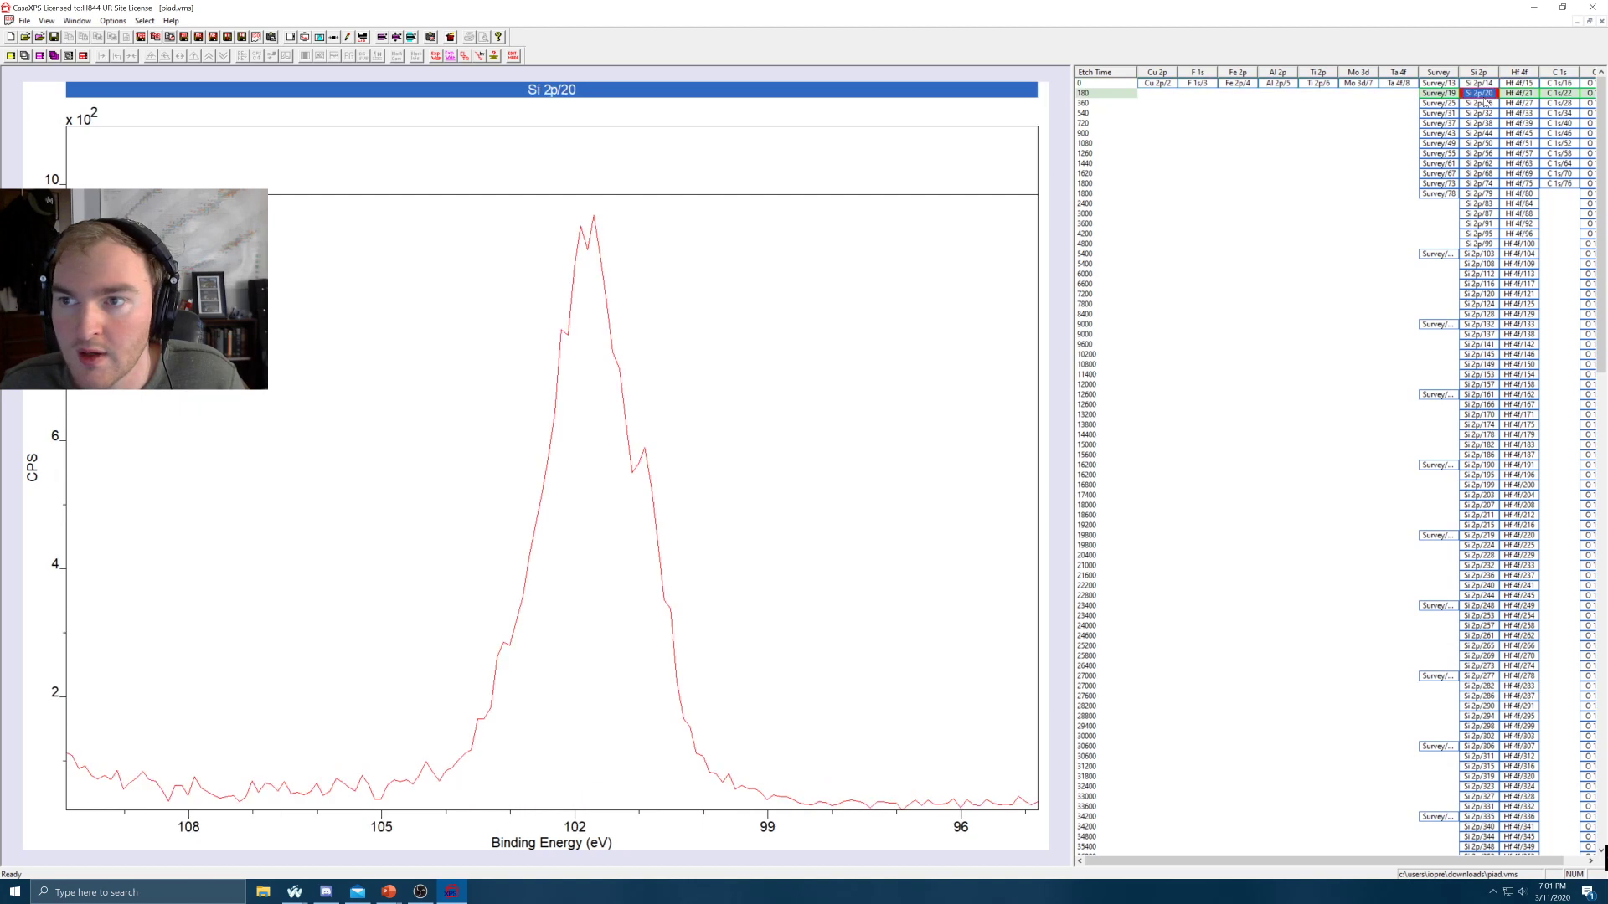
left_click(321, 39)
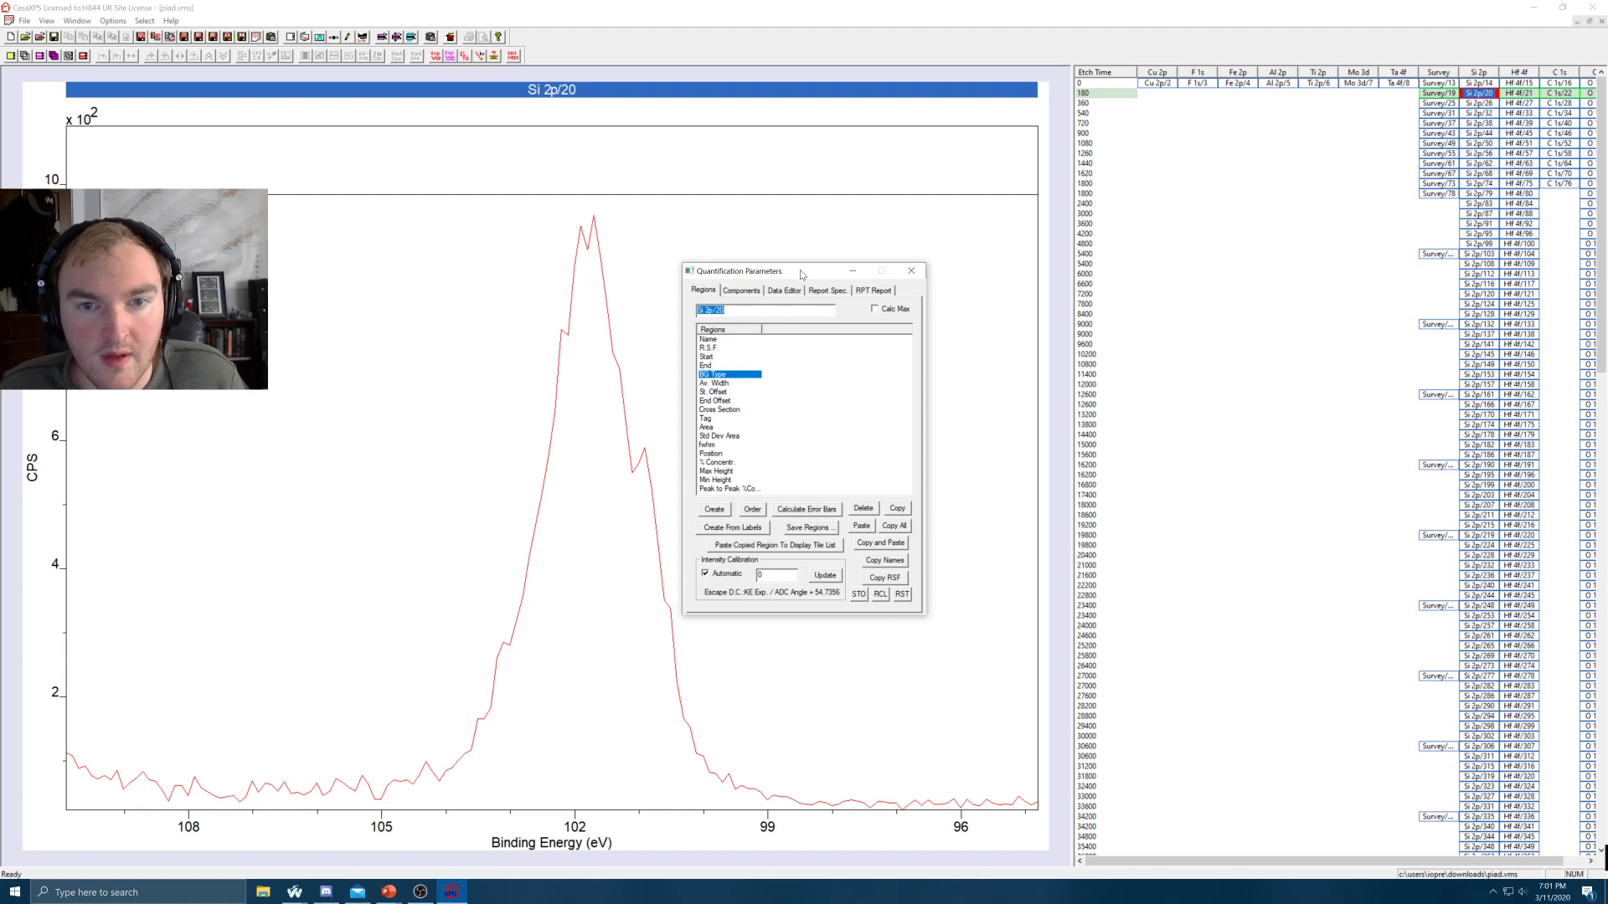
left_click_drag(802, 274, 969, 247)
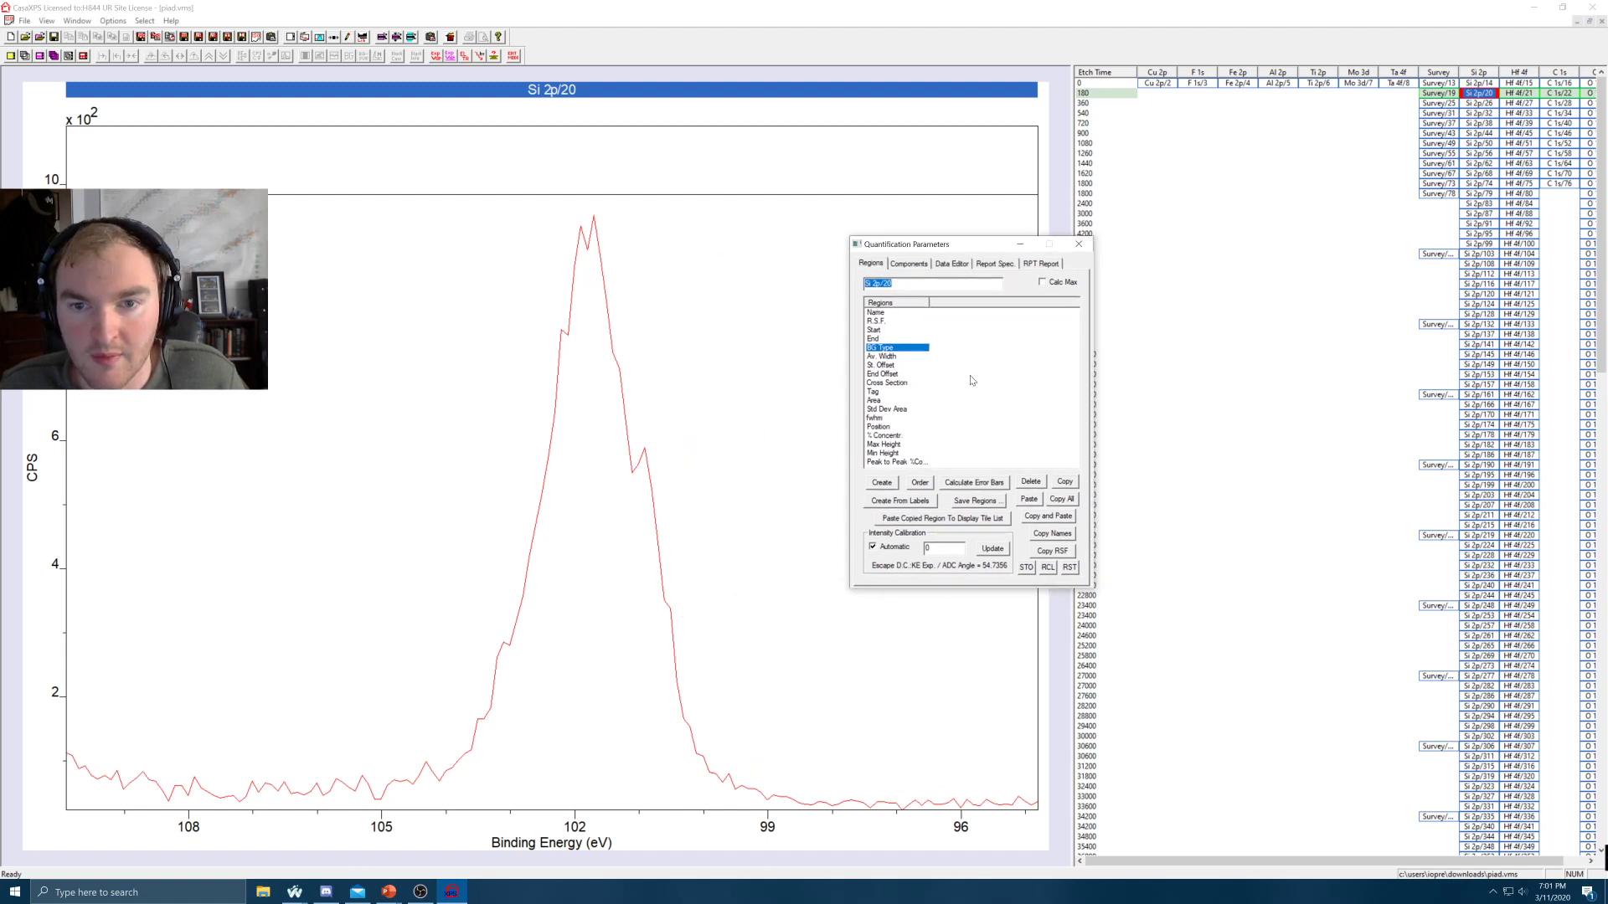
left_click(891, 485)
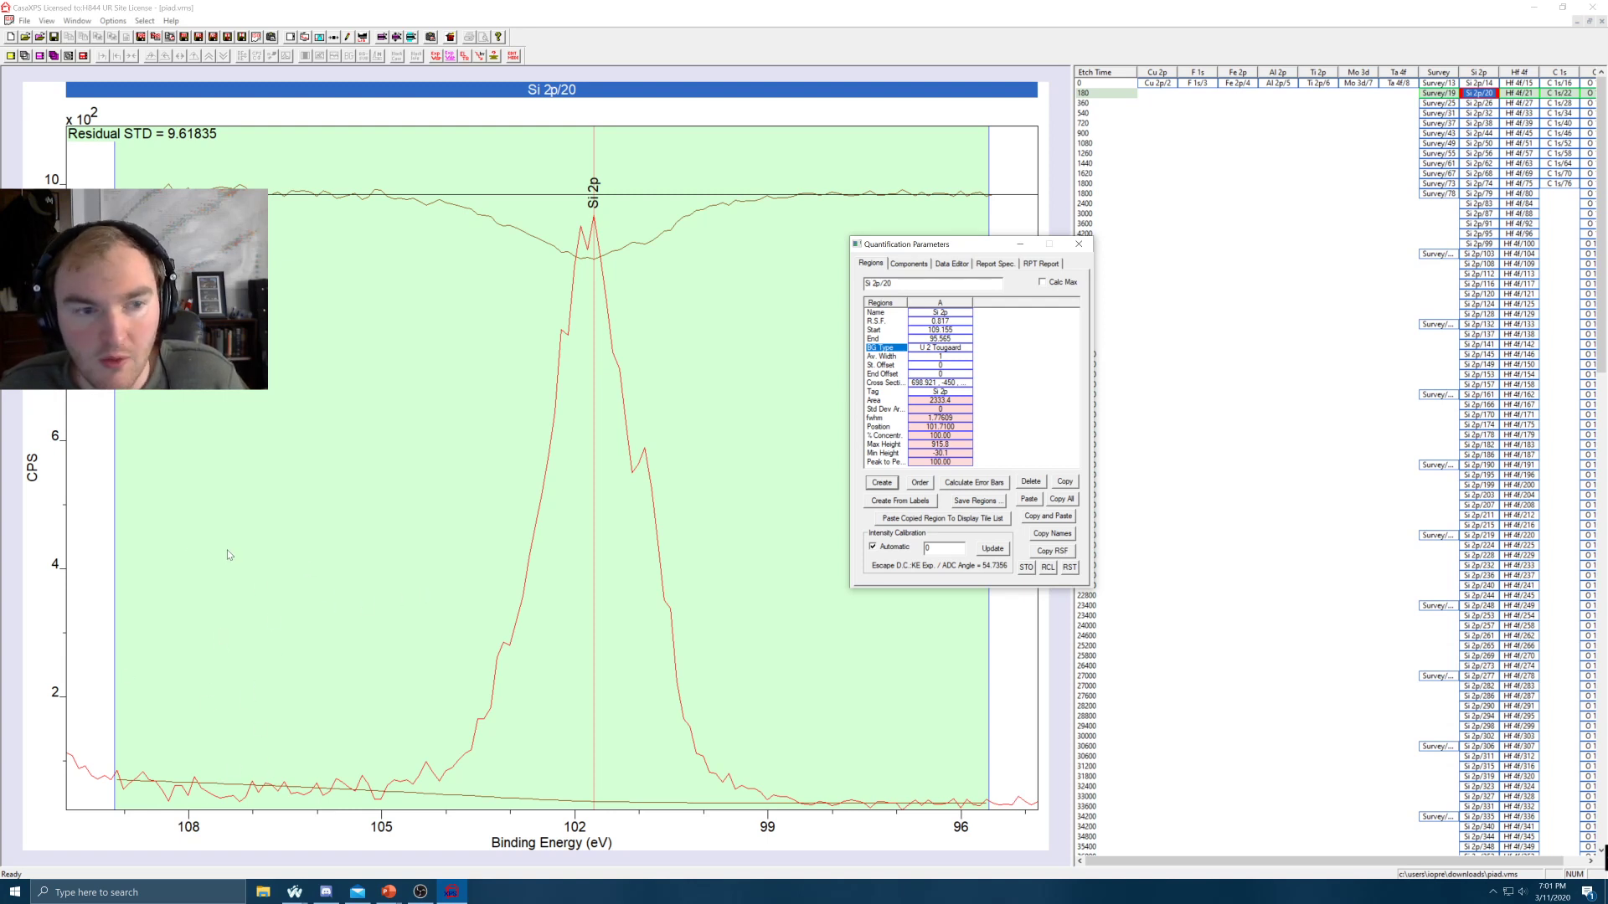
Narrow the Si 2p region around the peak to span about 106.1 to 98.7 eV, and close the quantification parameters
left_click(116, 547)
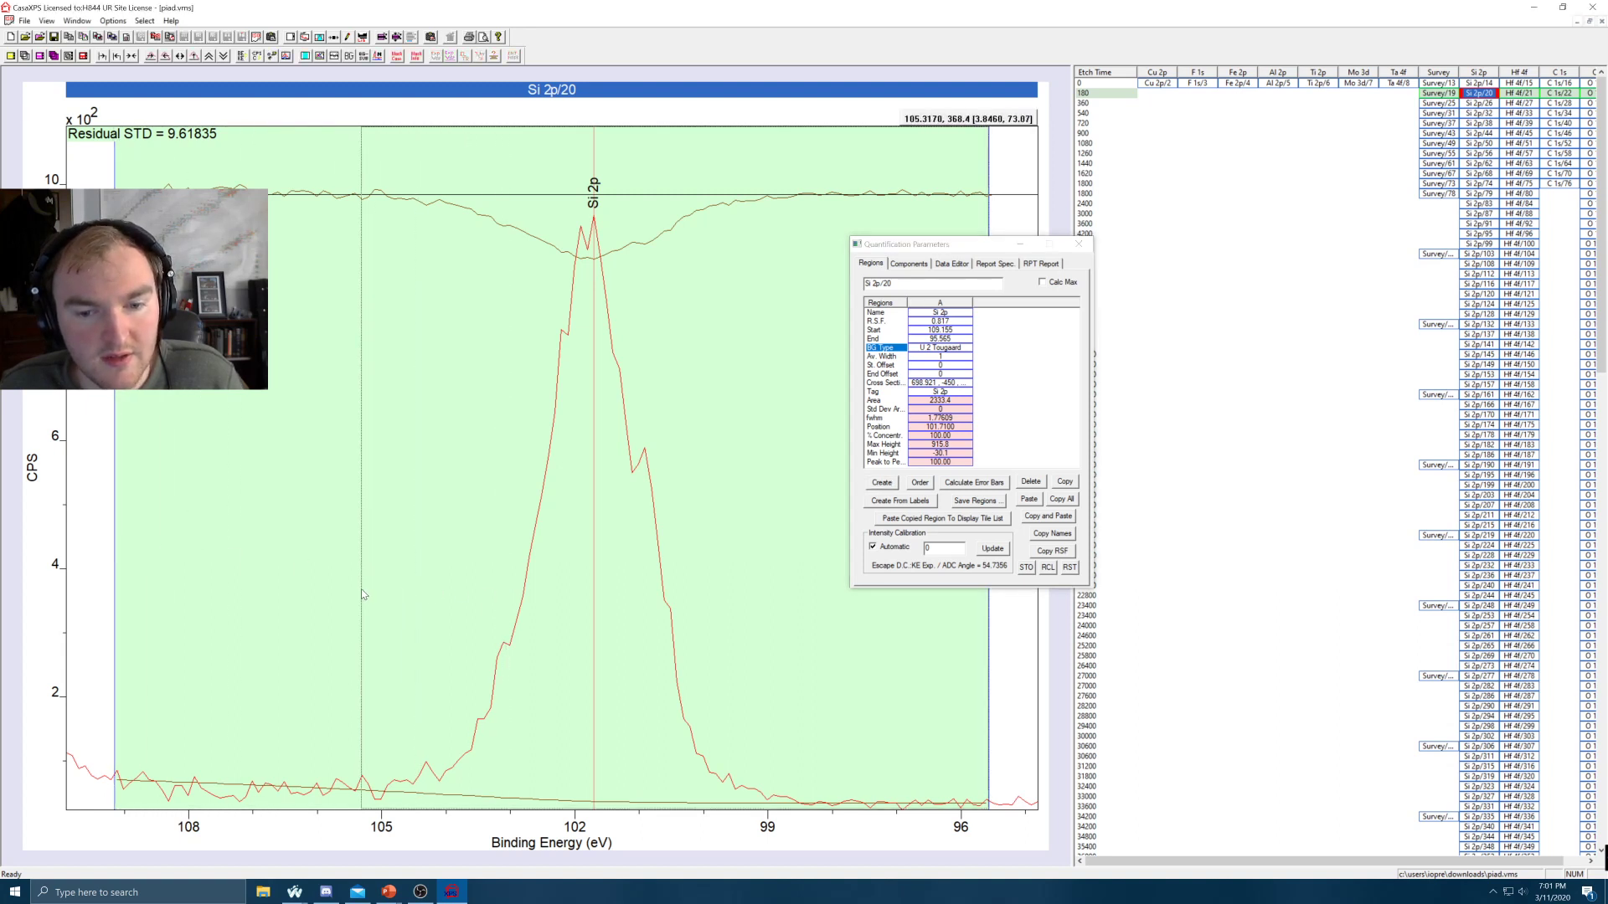
left_click_drag(362, 595, 361, 594)
left_click_drag(987, 650, 784, 646)
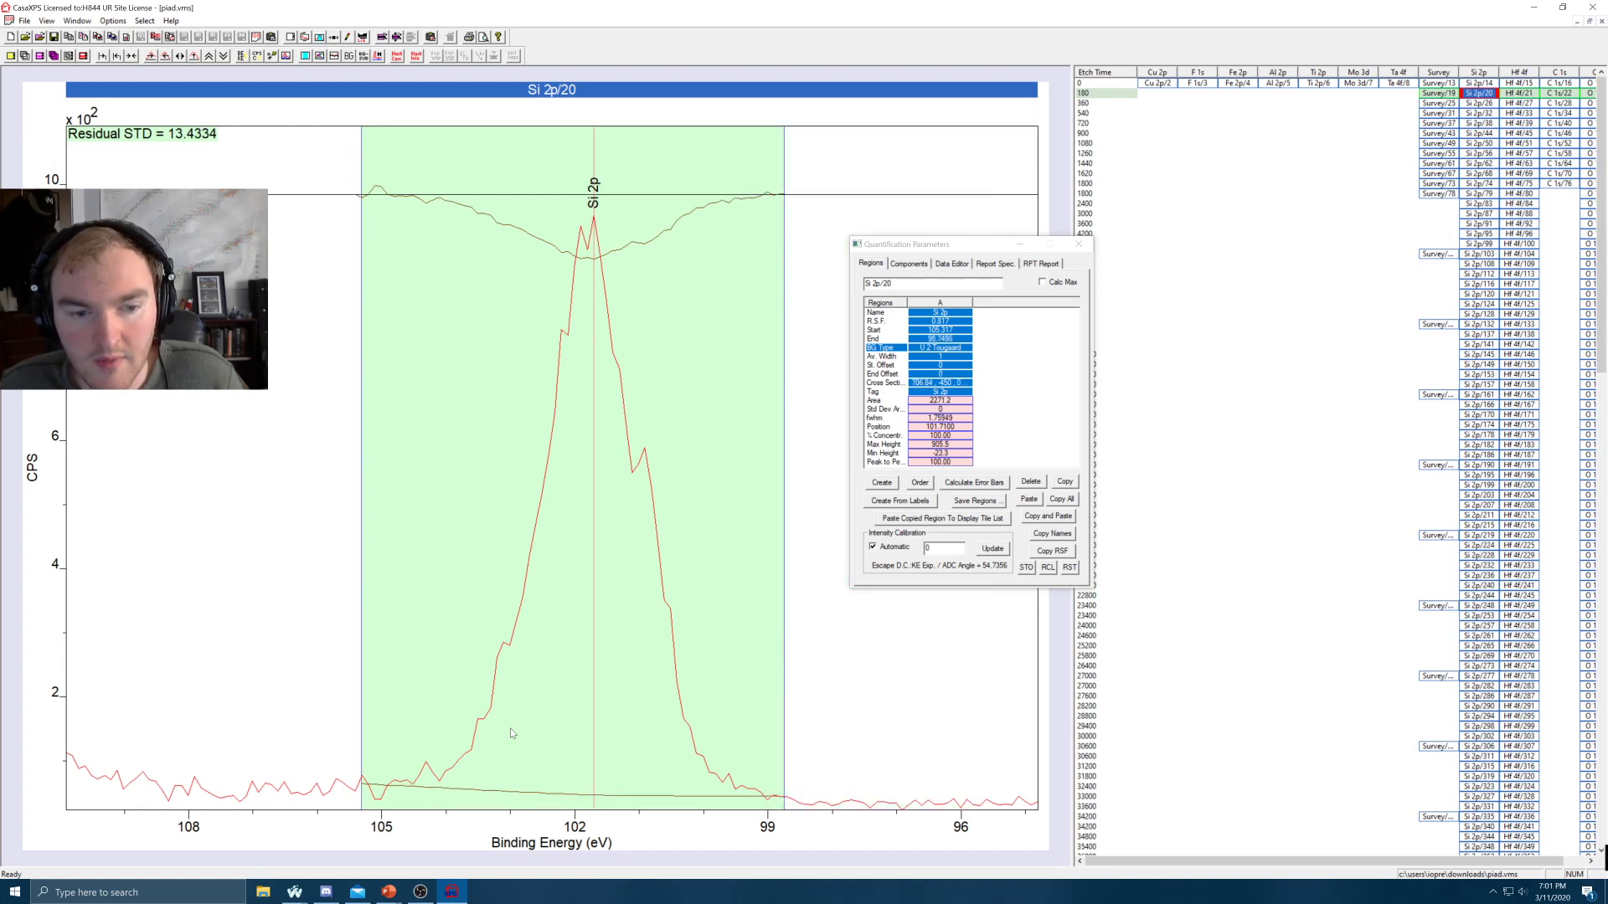
left_click_drag(361, 713, 313, 704)
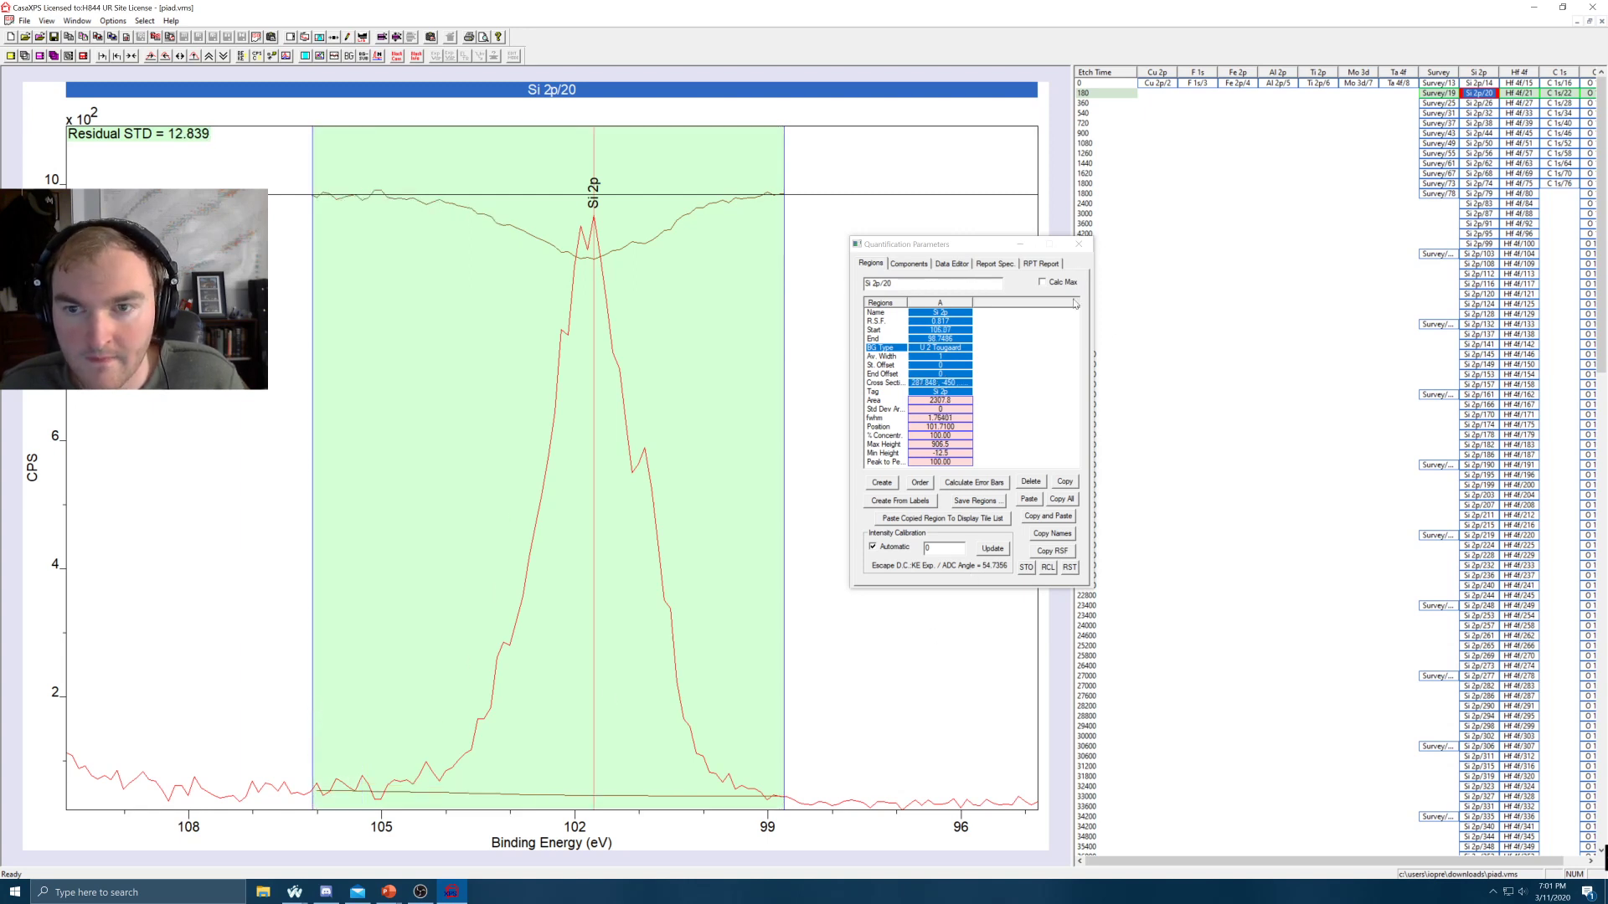
left_click(1079, 244)
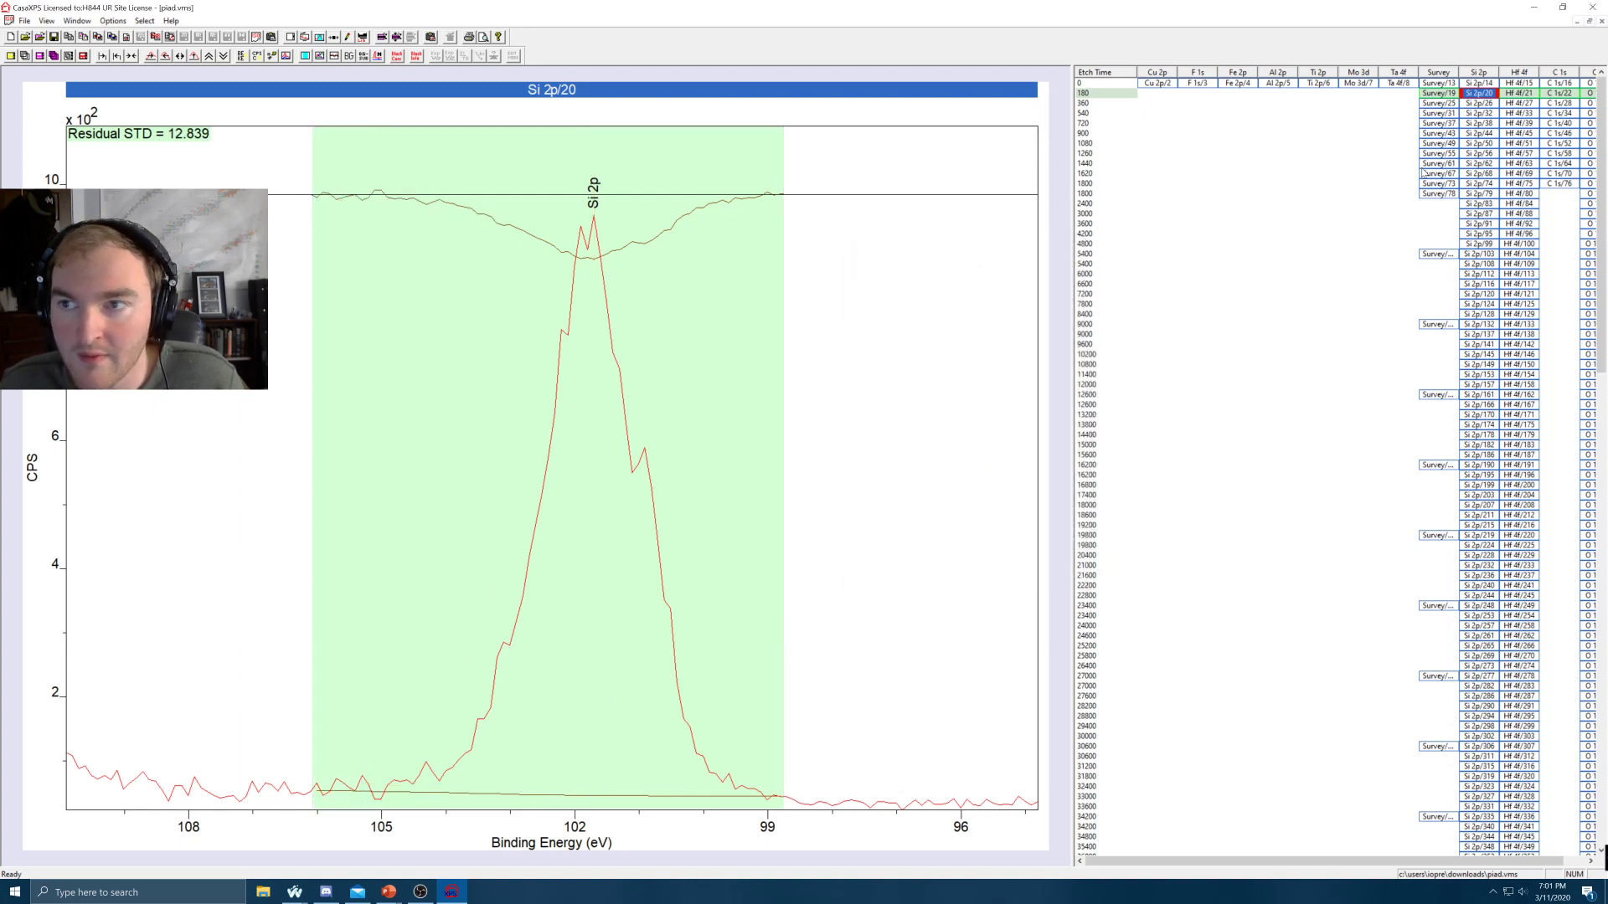
Create quantification regions from the element/transition names for all Si 2p spectra, replacing their existing regions
left_click(1487, 155)
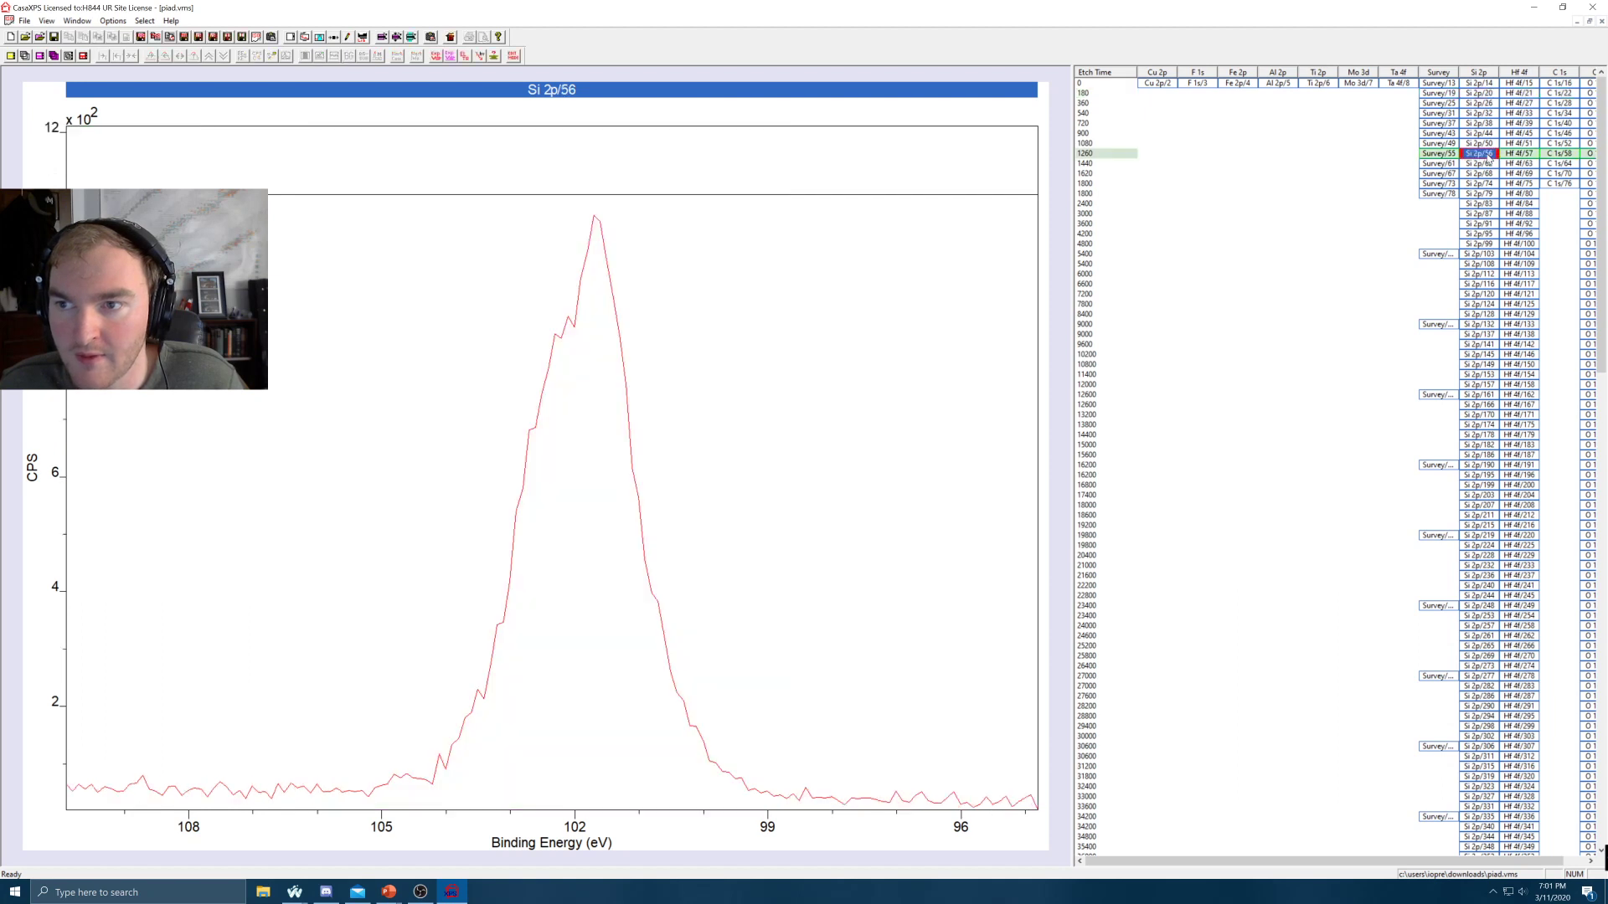
scroll(1172, 406, "down", 19)
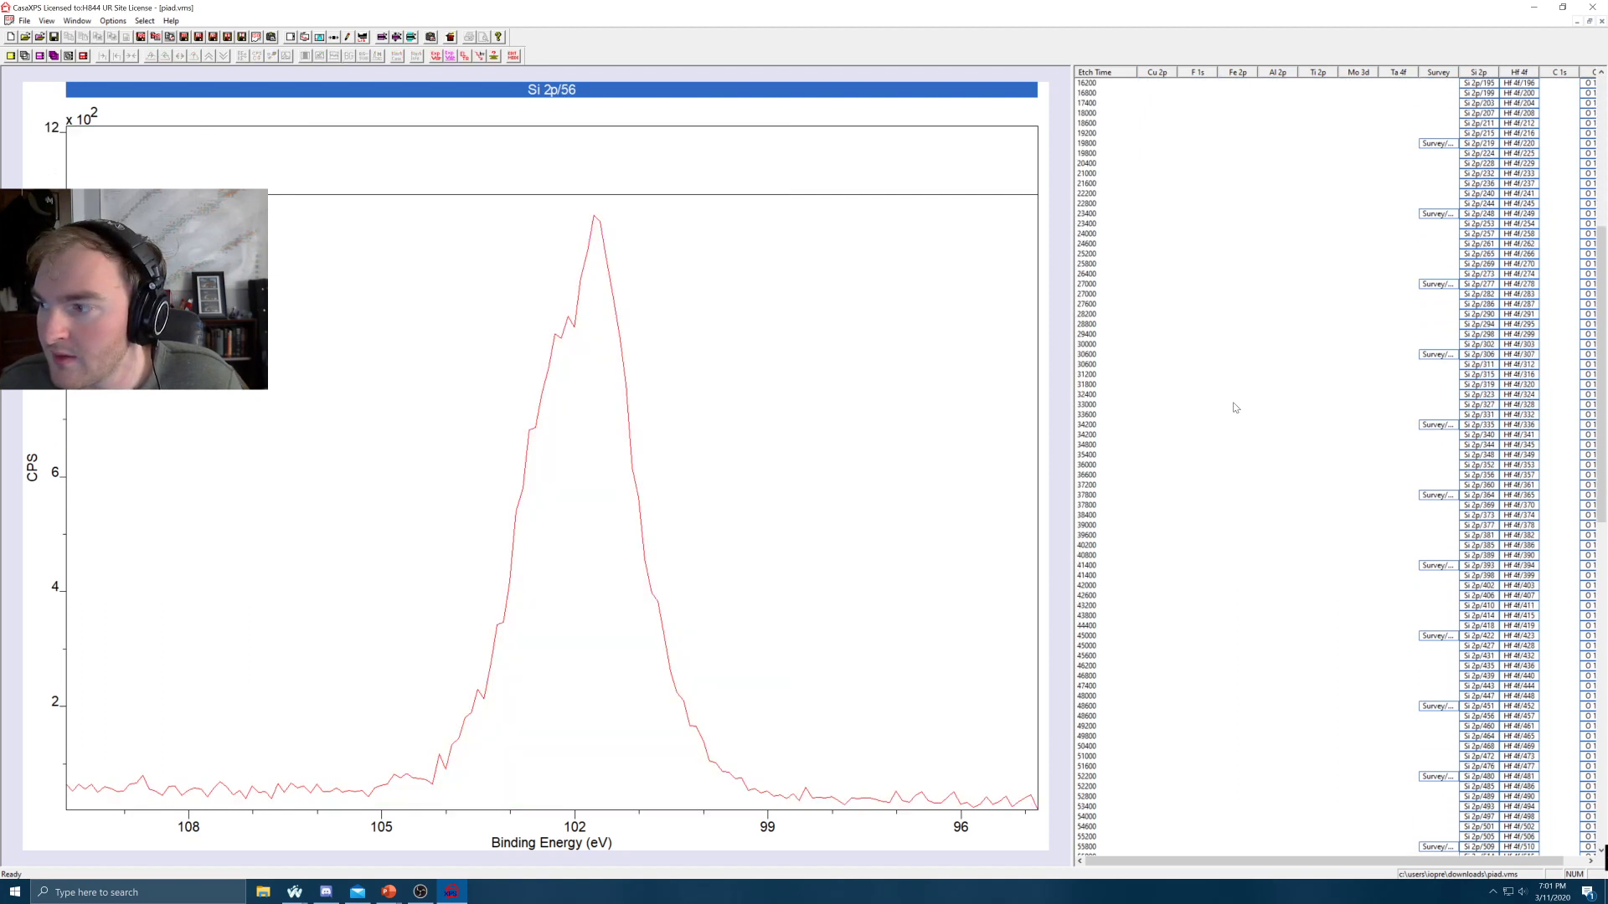
scroll(1234, 408, "down", 12)
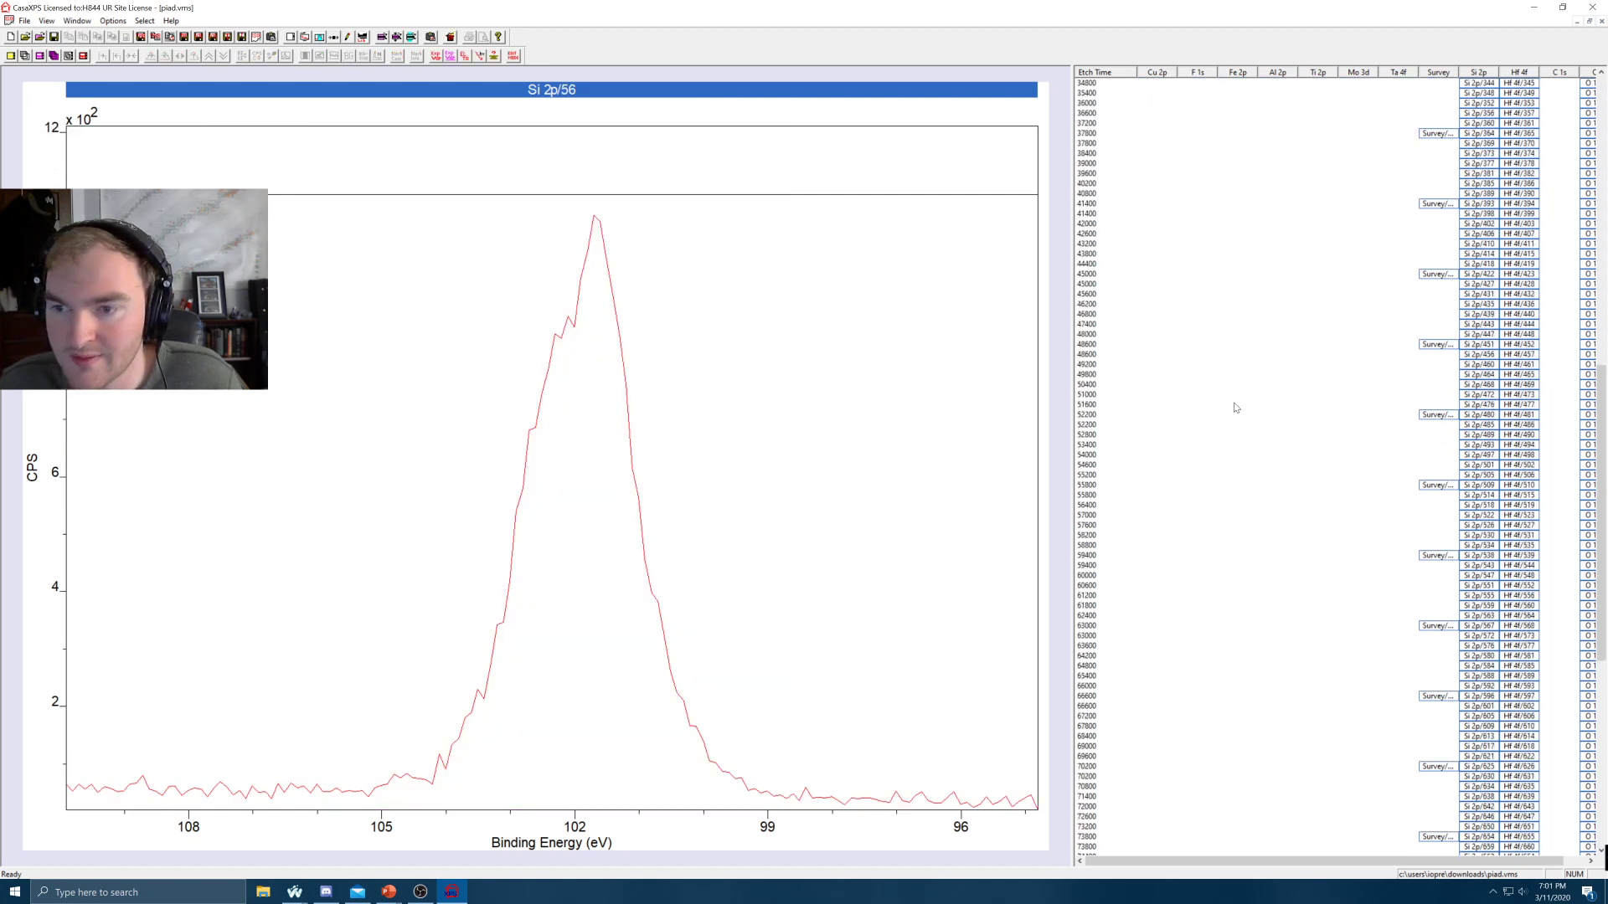
scroll(1235, 407, "down", 2)
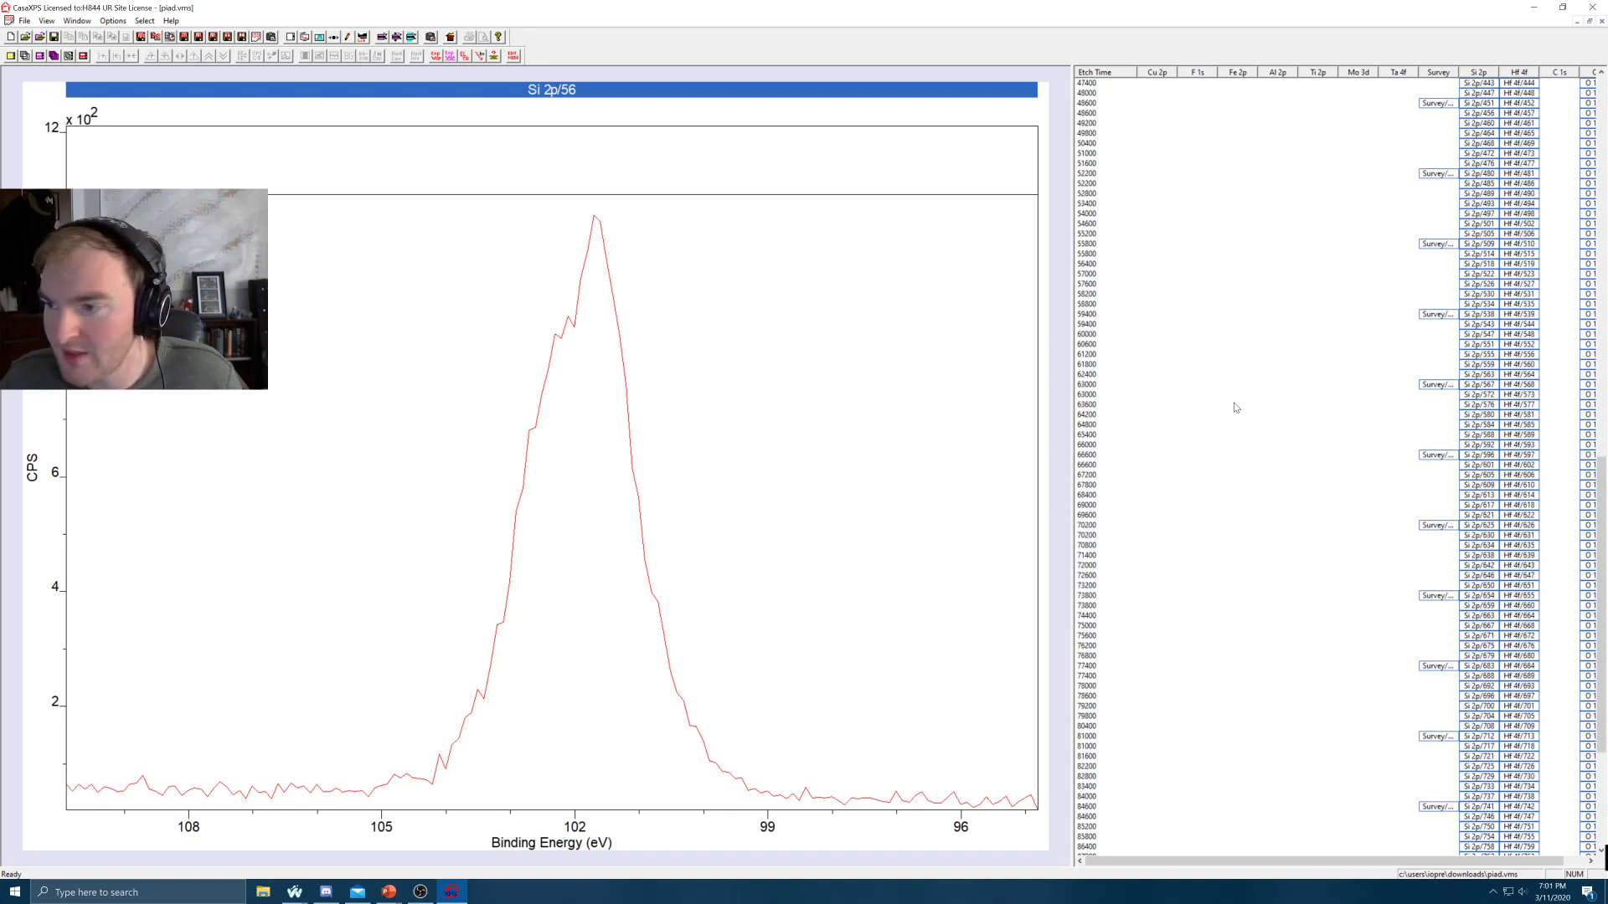
scroll(1234, 408, "up", 20)
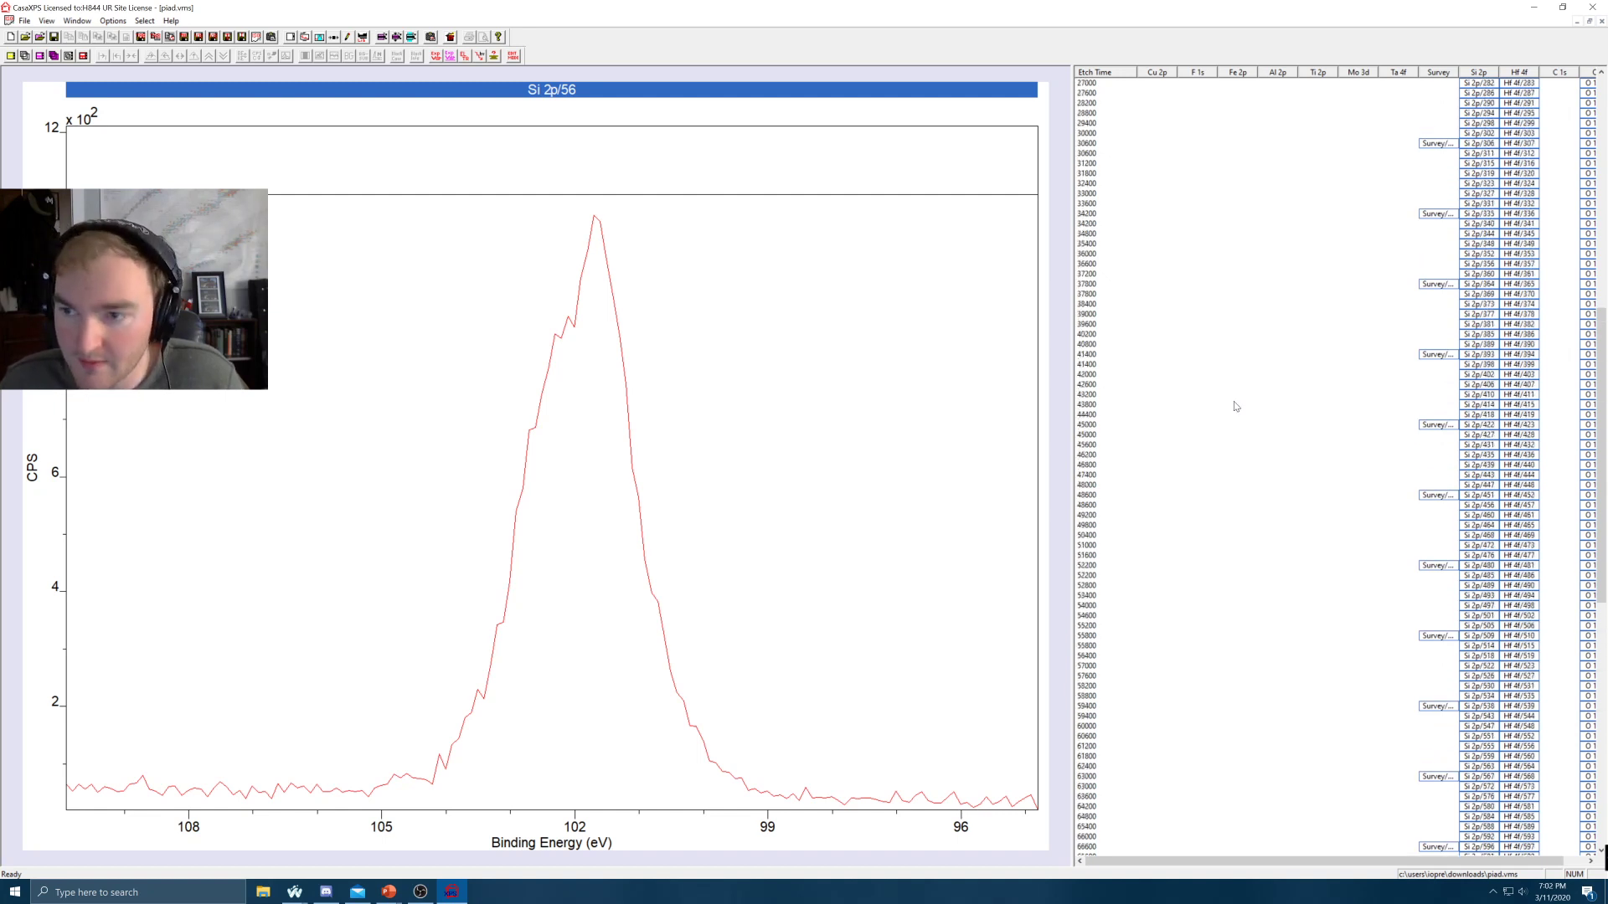
scroll(1234, 404, "up", 4)
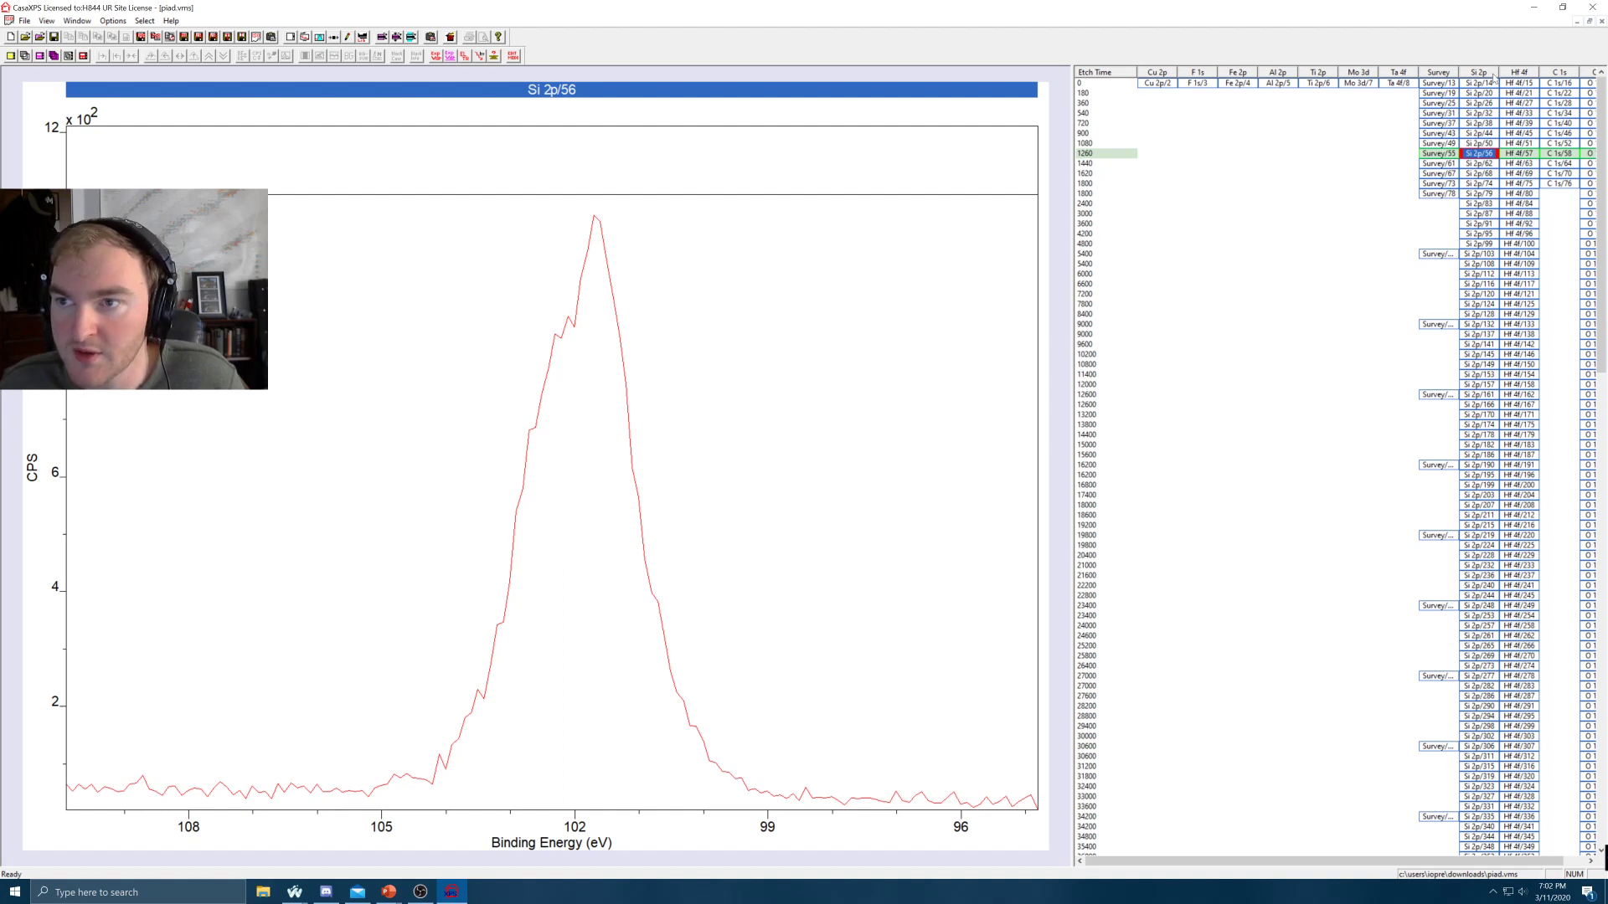
left_click(1494, 78)
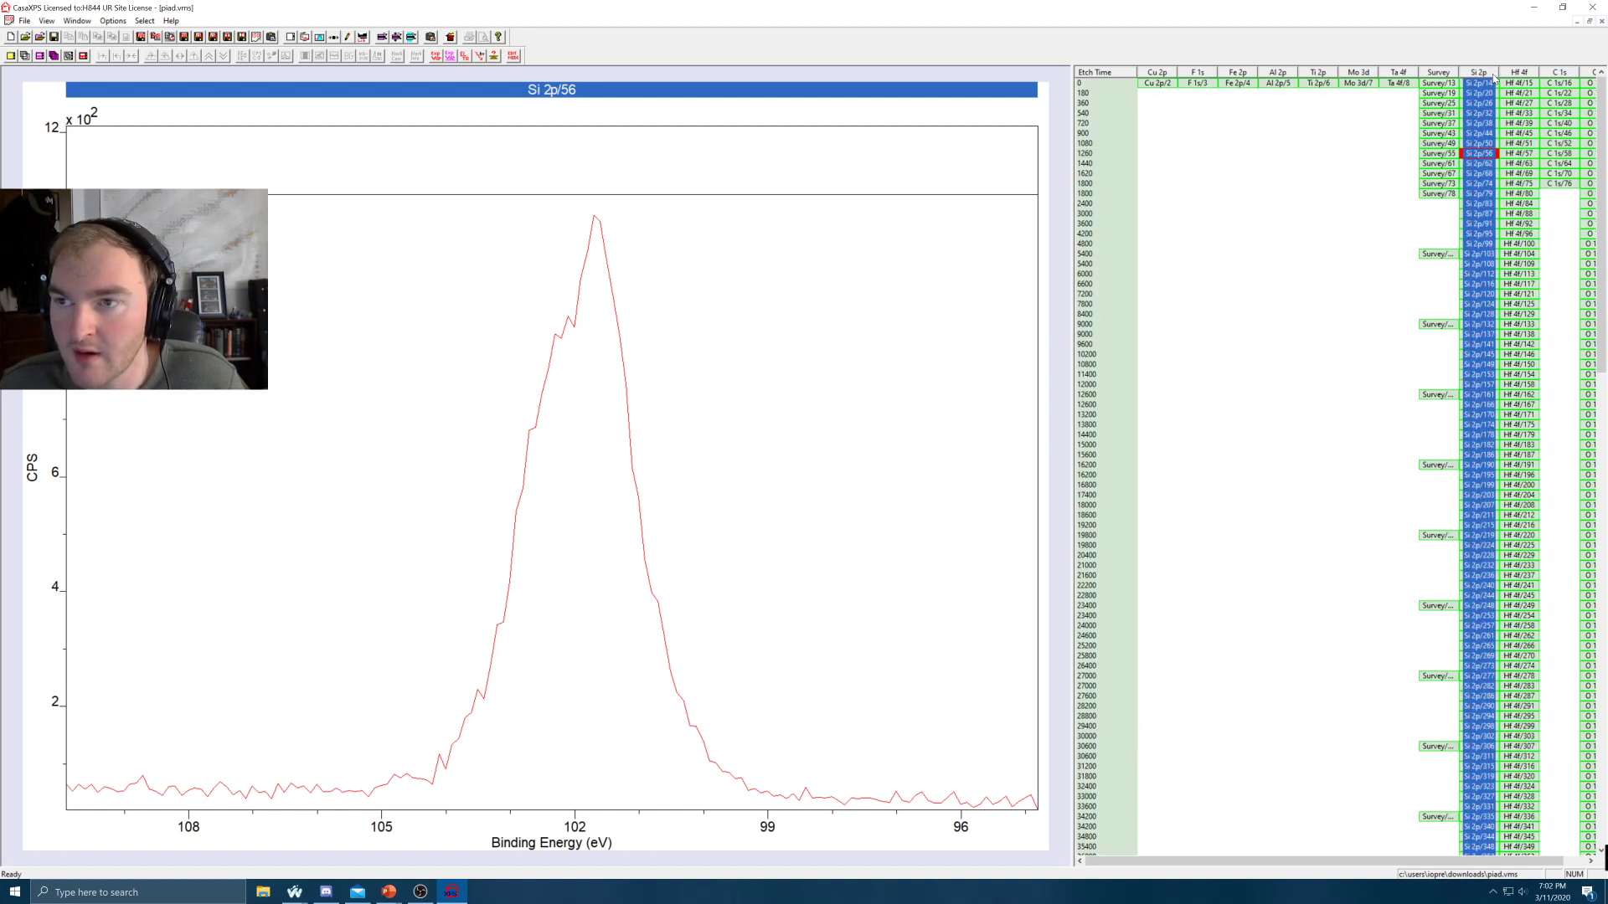
left_click(412, 38)
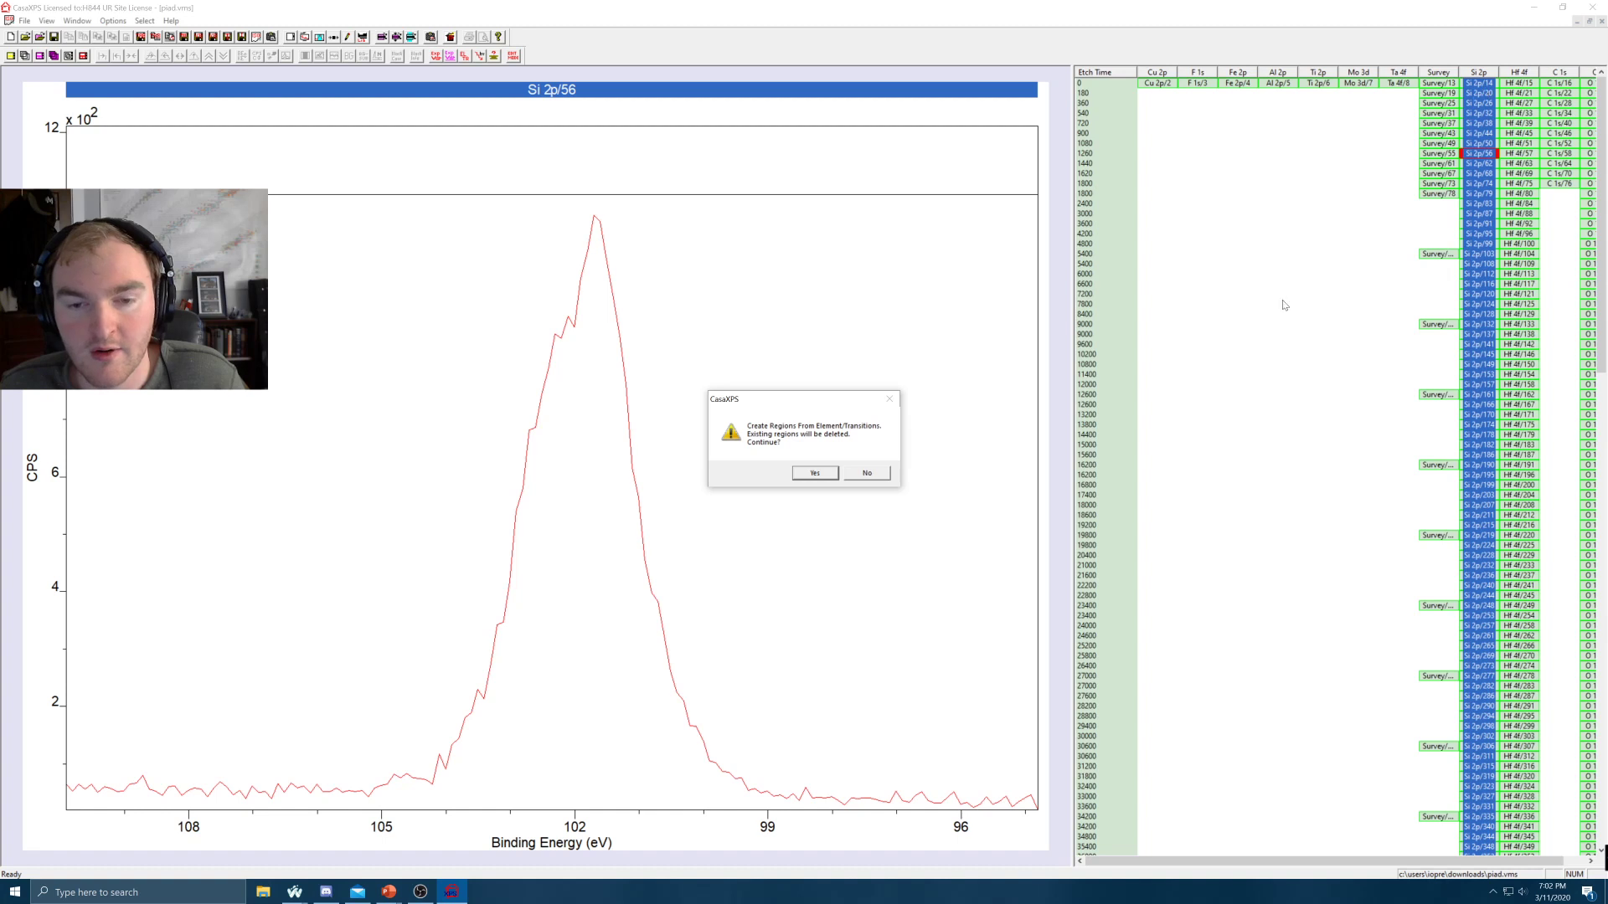
left_click(815, 473)
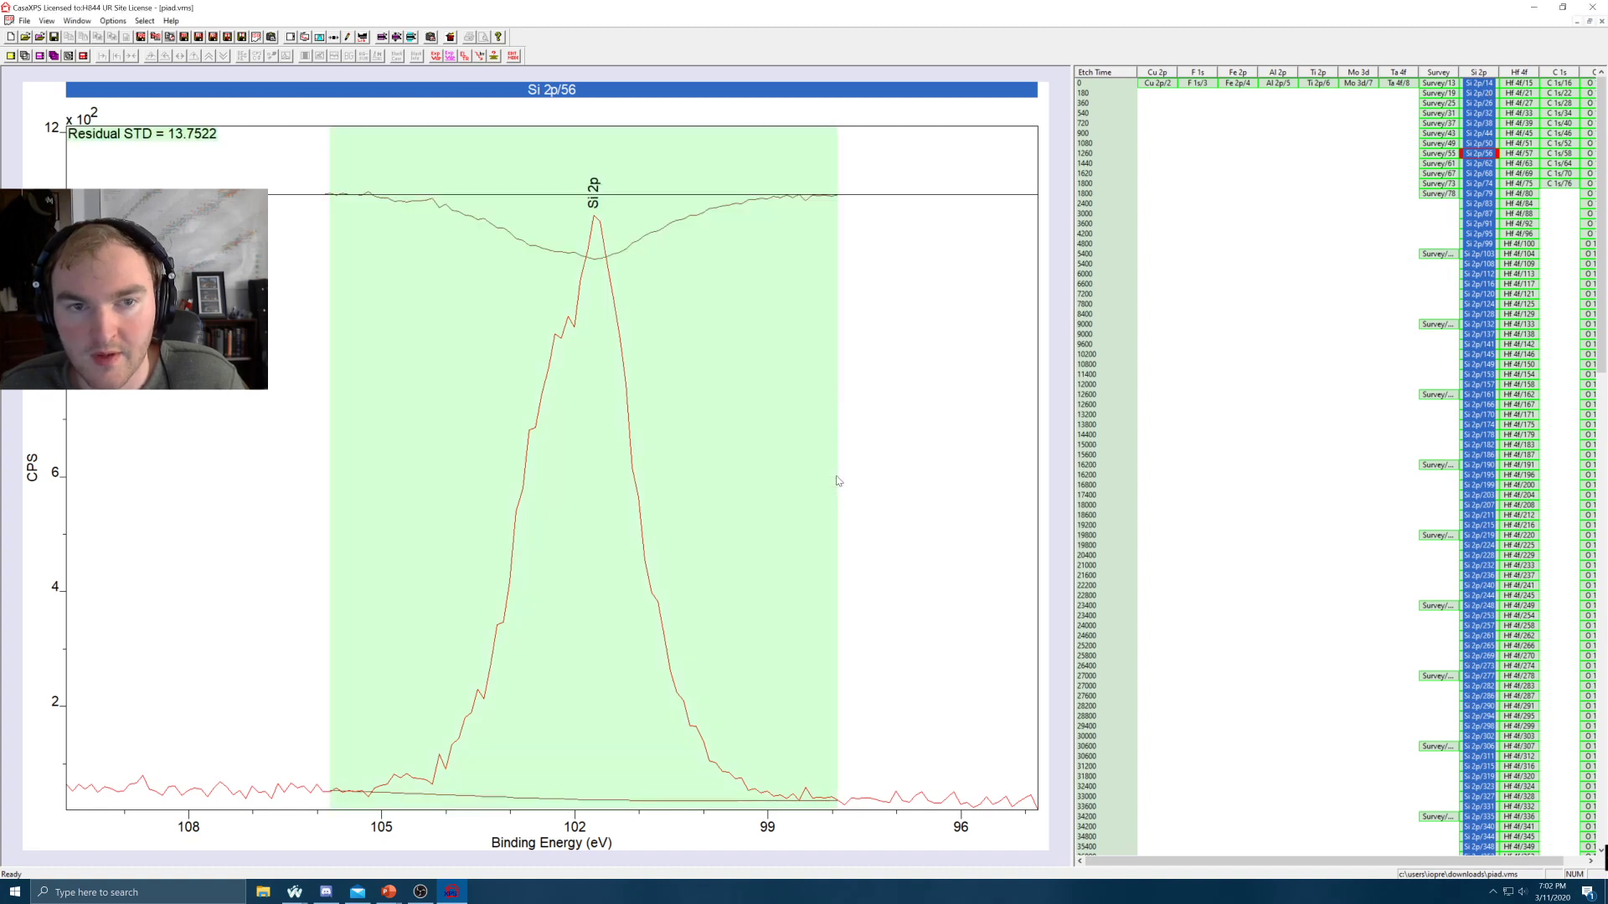
Inspect the created Si 2p regions and backgrounds on spectra sampled between etch times 7800 and 52800
left_click(1476, 305)
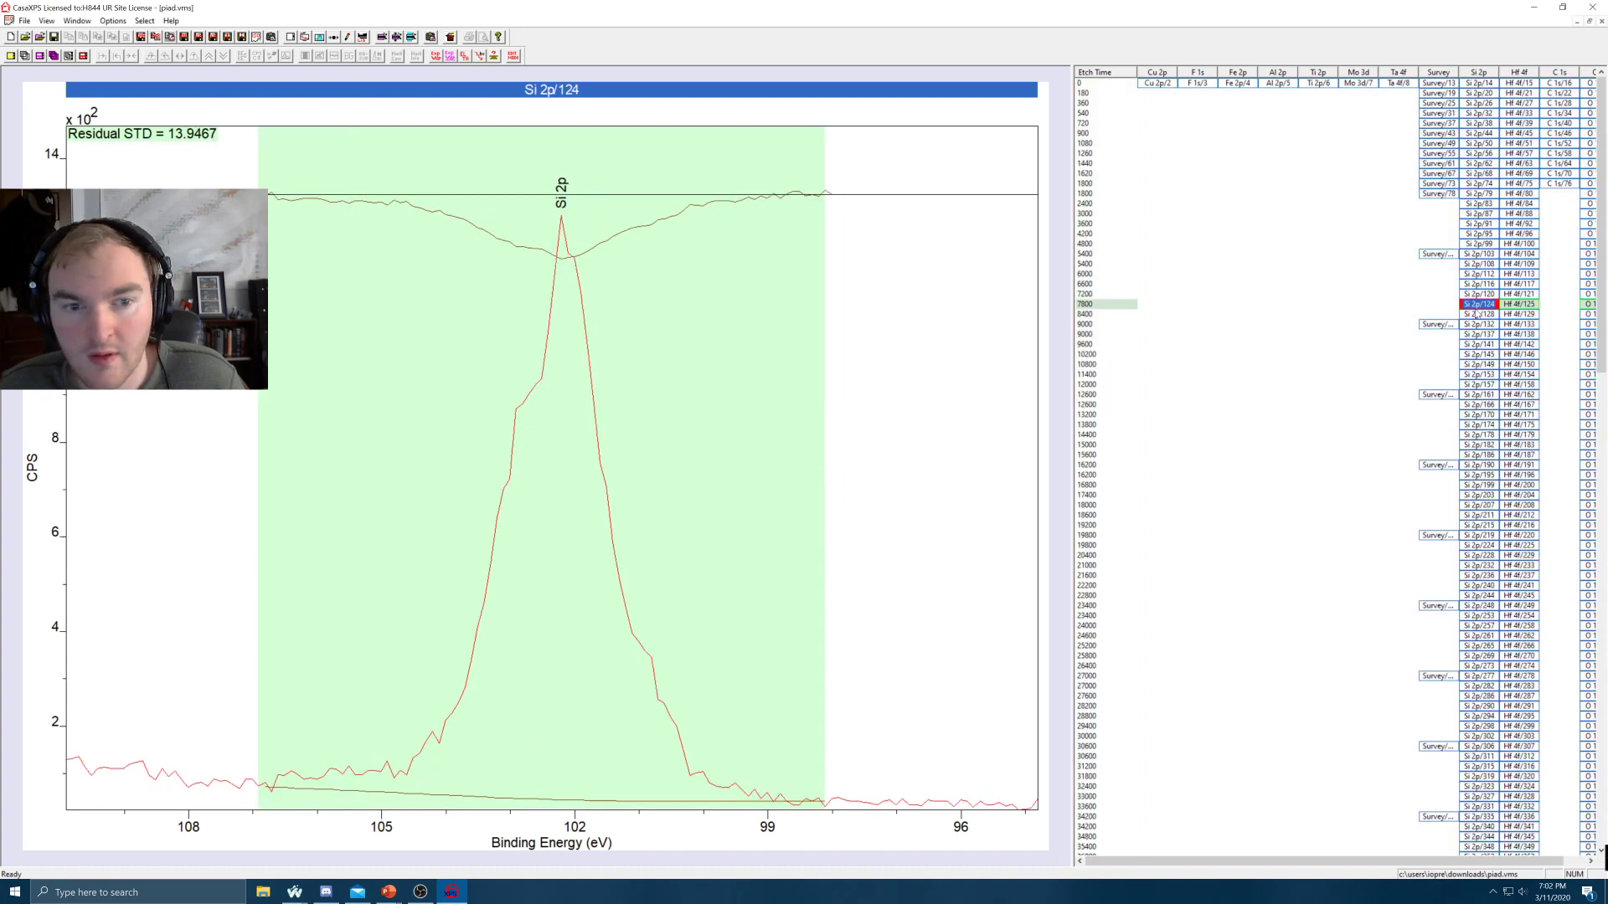
left_click(1488, 435)
left_click(1497, 531)
scroll(1495, 531, "down", 8)
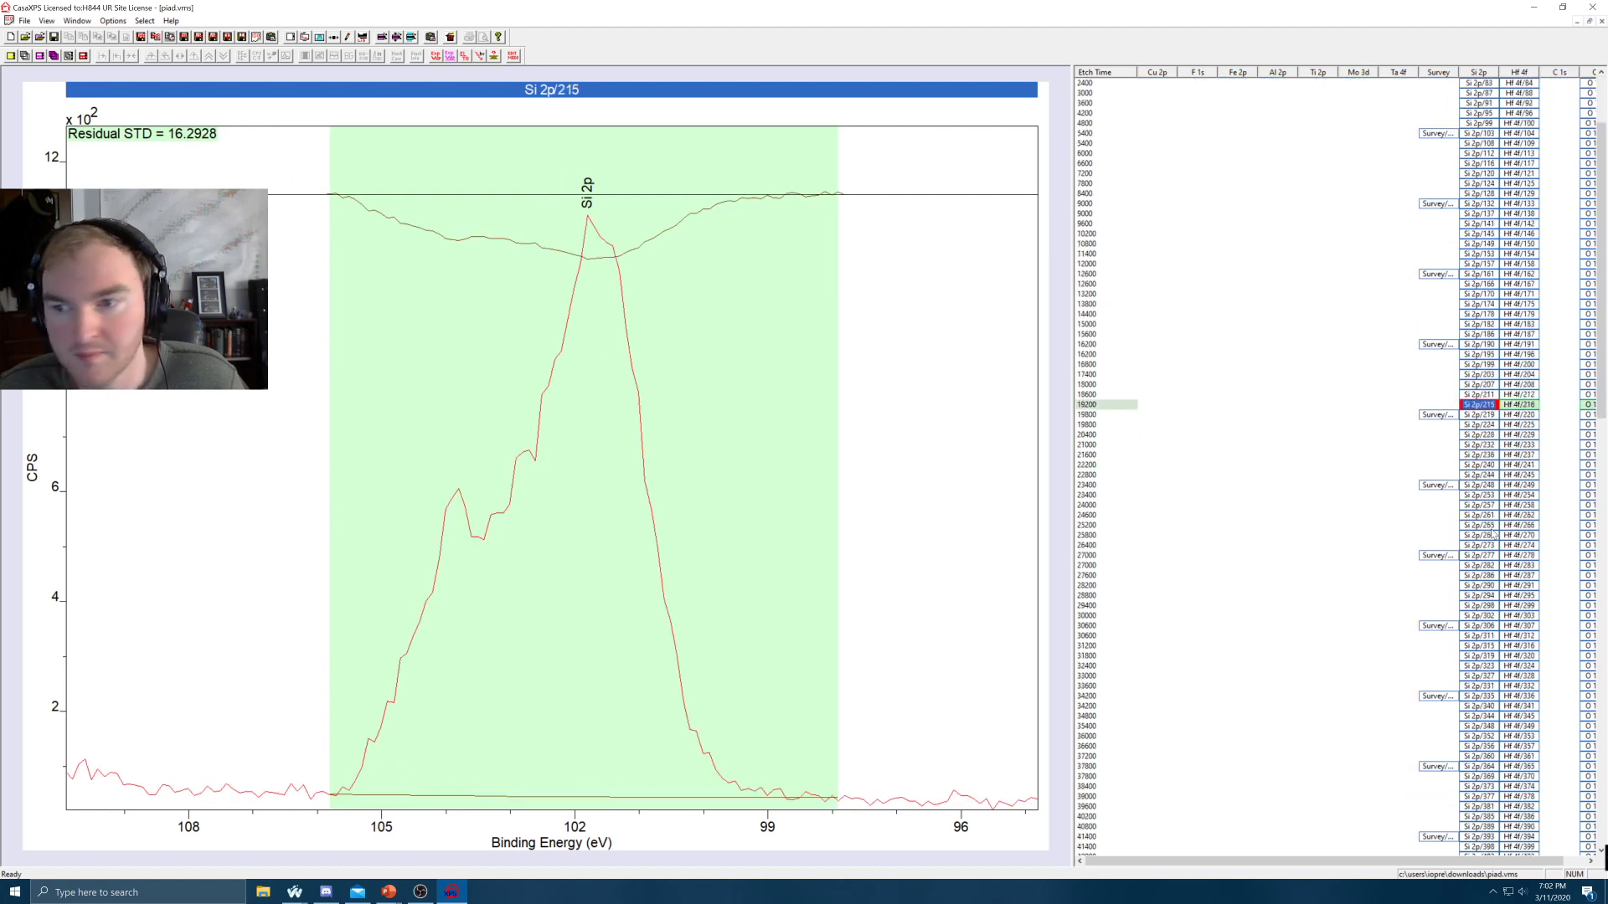
left_click(1493, 528)
scroll(1493, 532, "down", 3)
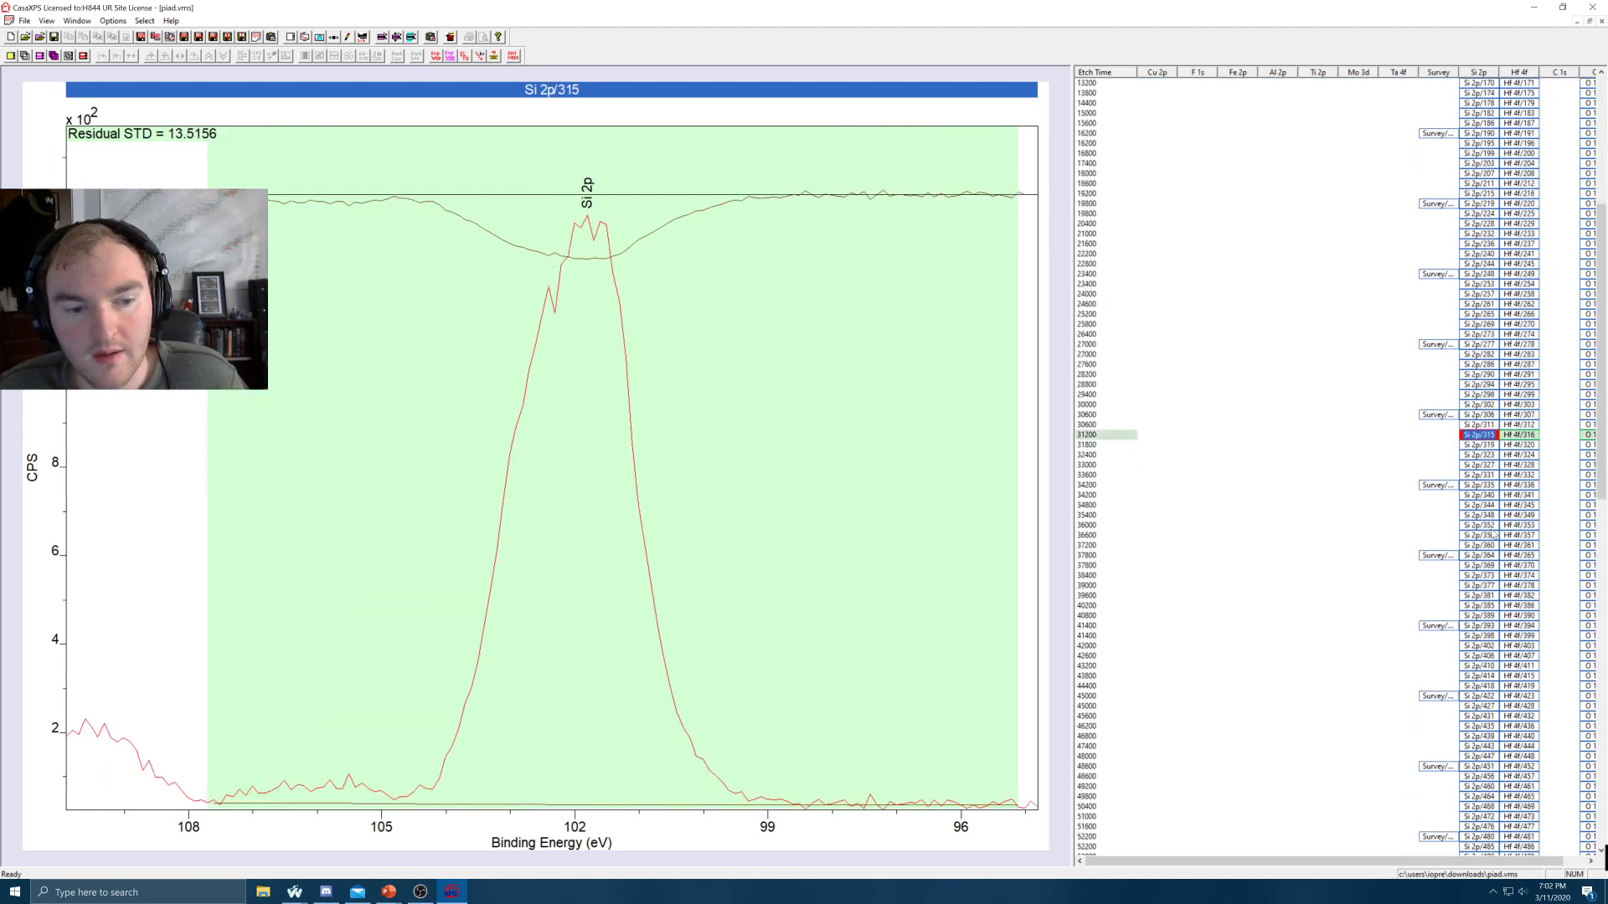
left_click(1474, 576)
scroll(1473, 578, "up", 9)
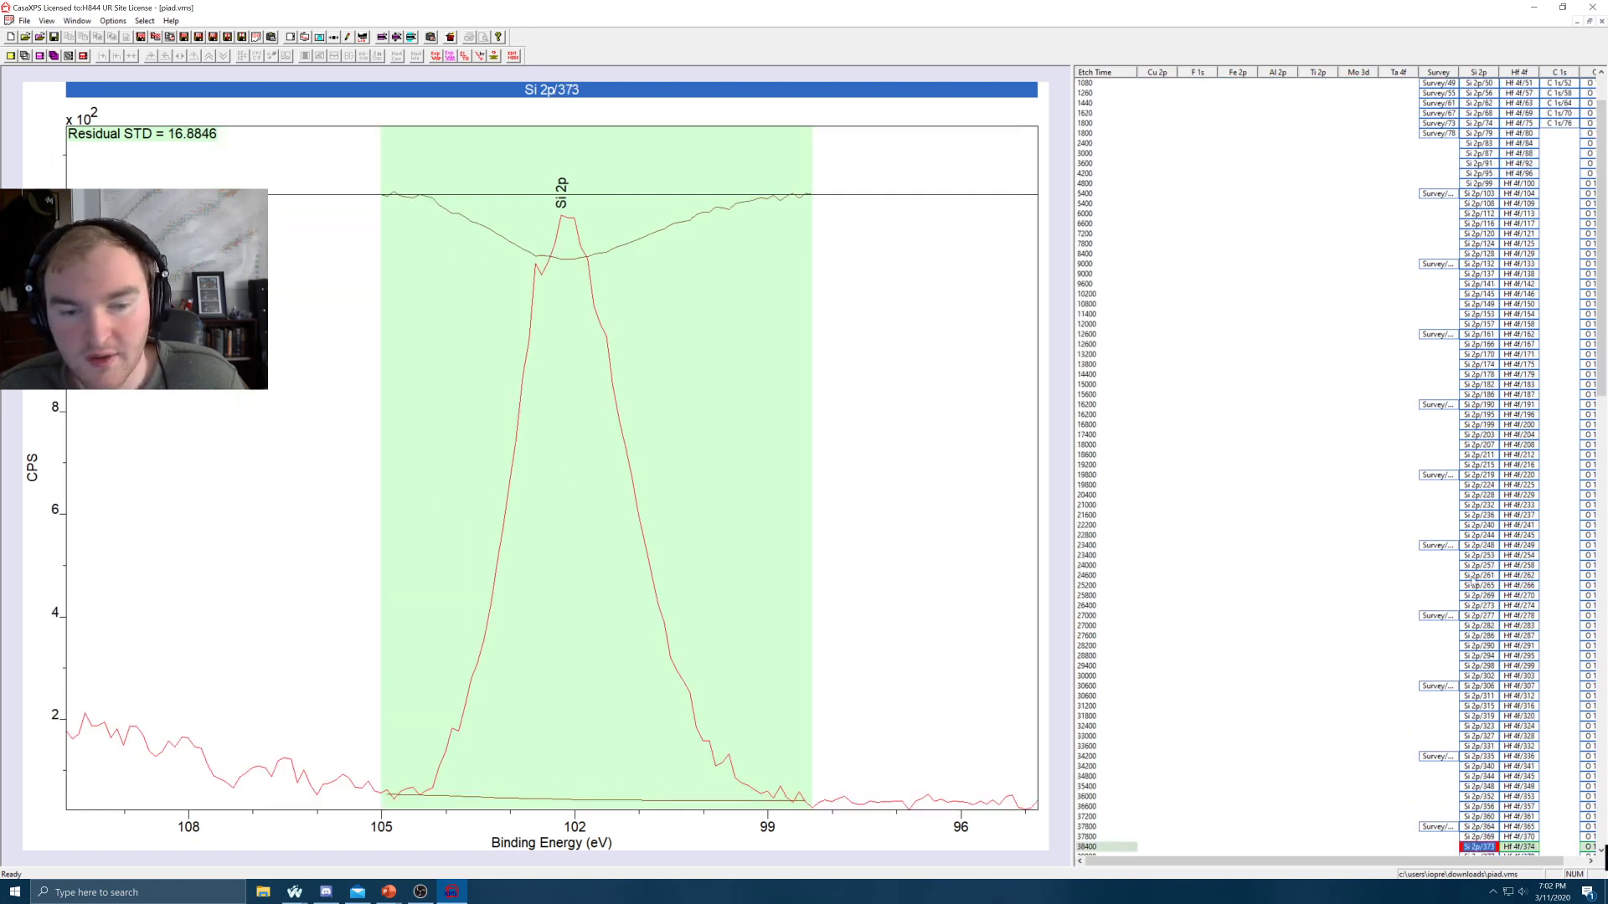
scroll(1472, 579, "down", 7)
scroll(1471, 578, "down", 4)
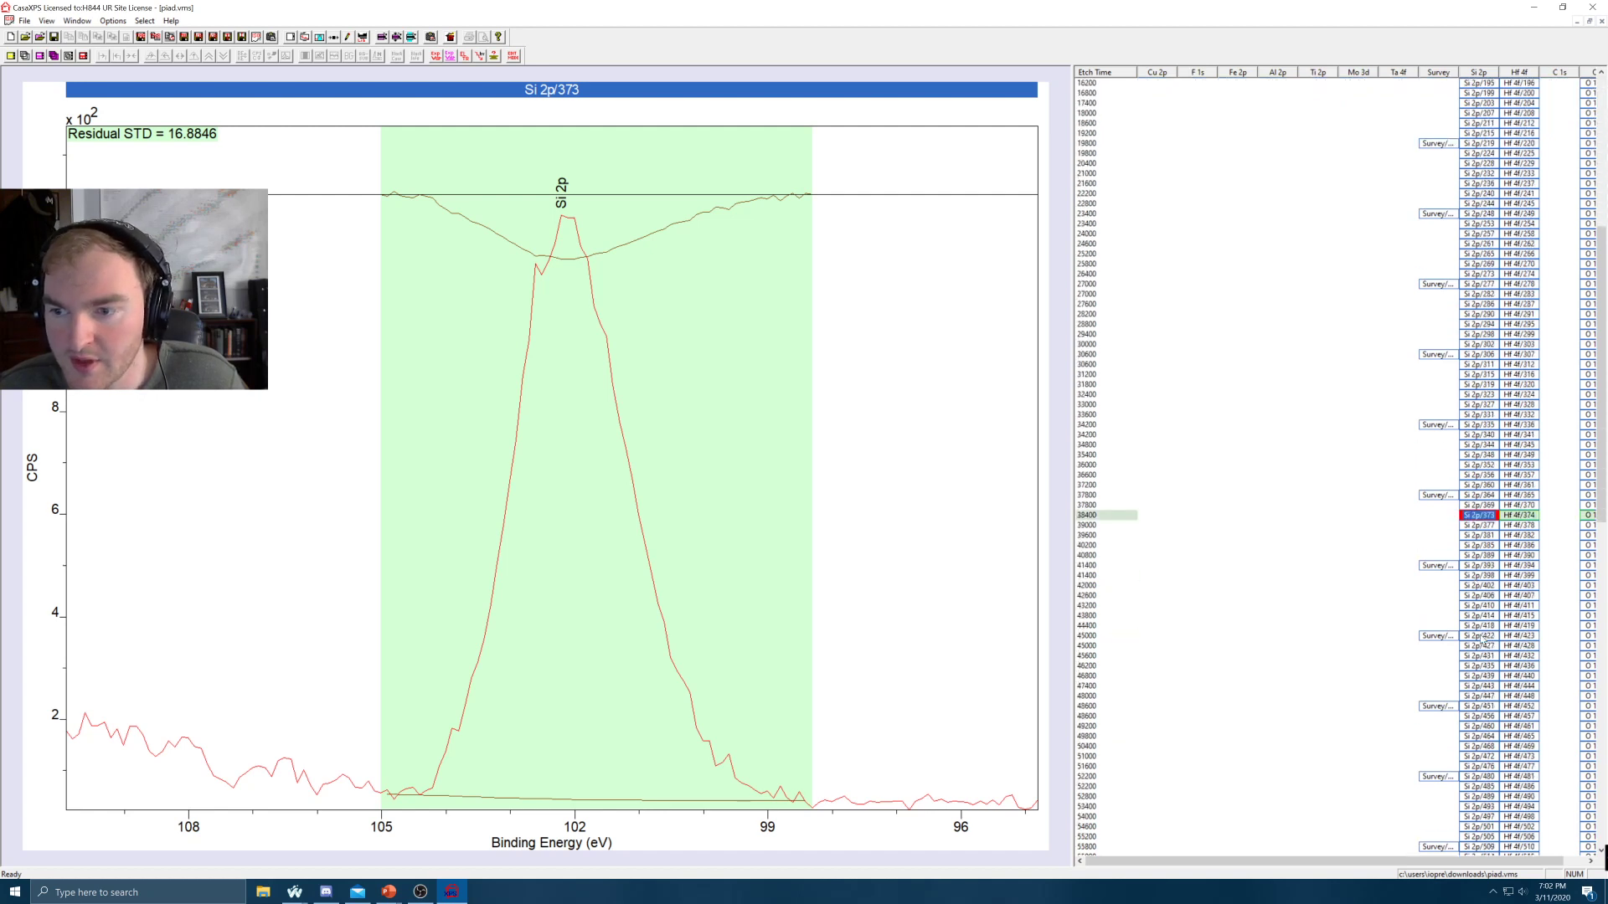
left_click(1479, 637)
left_click(1478, 697)
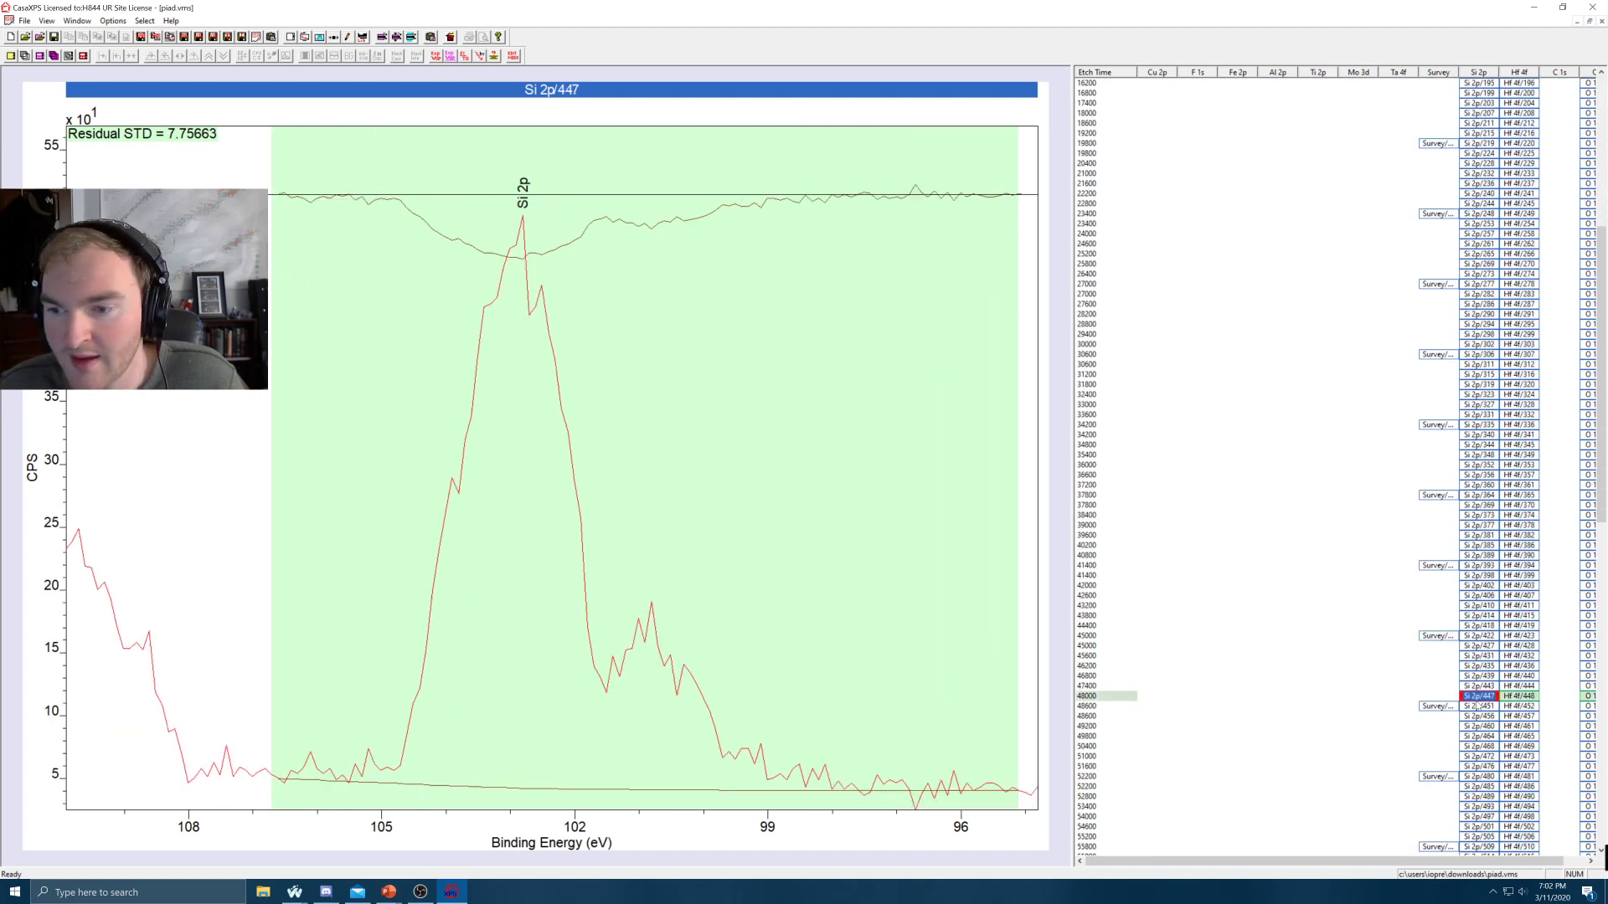
left_click(1485, 786)
Create quantification regions from the element/transition names for all Hf 4f, C 1s and O 1s spectra, replacing existing regions
scroll(1485, 787, "up", 9)
scroll(1485, 788, "up", 3)
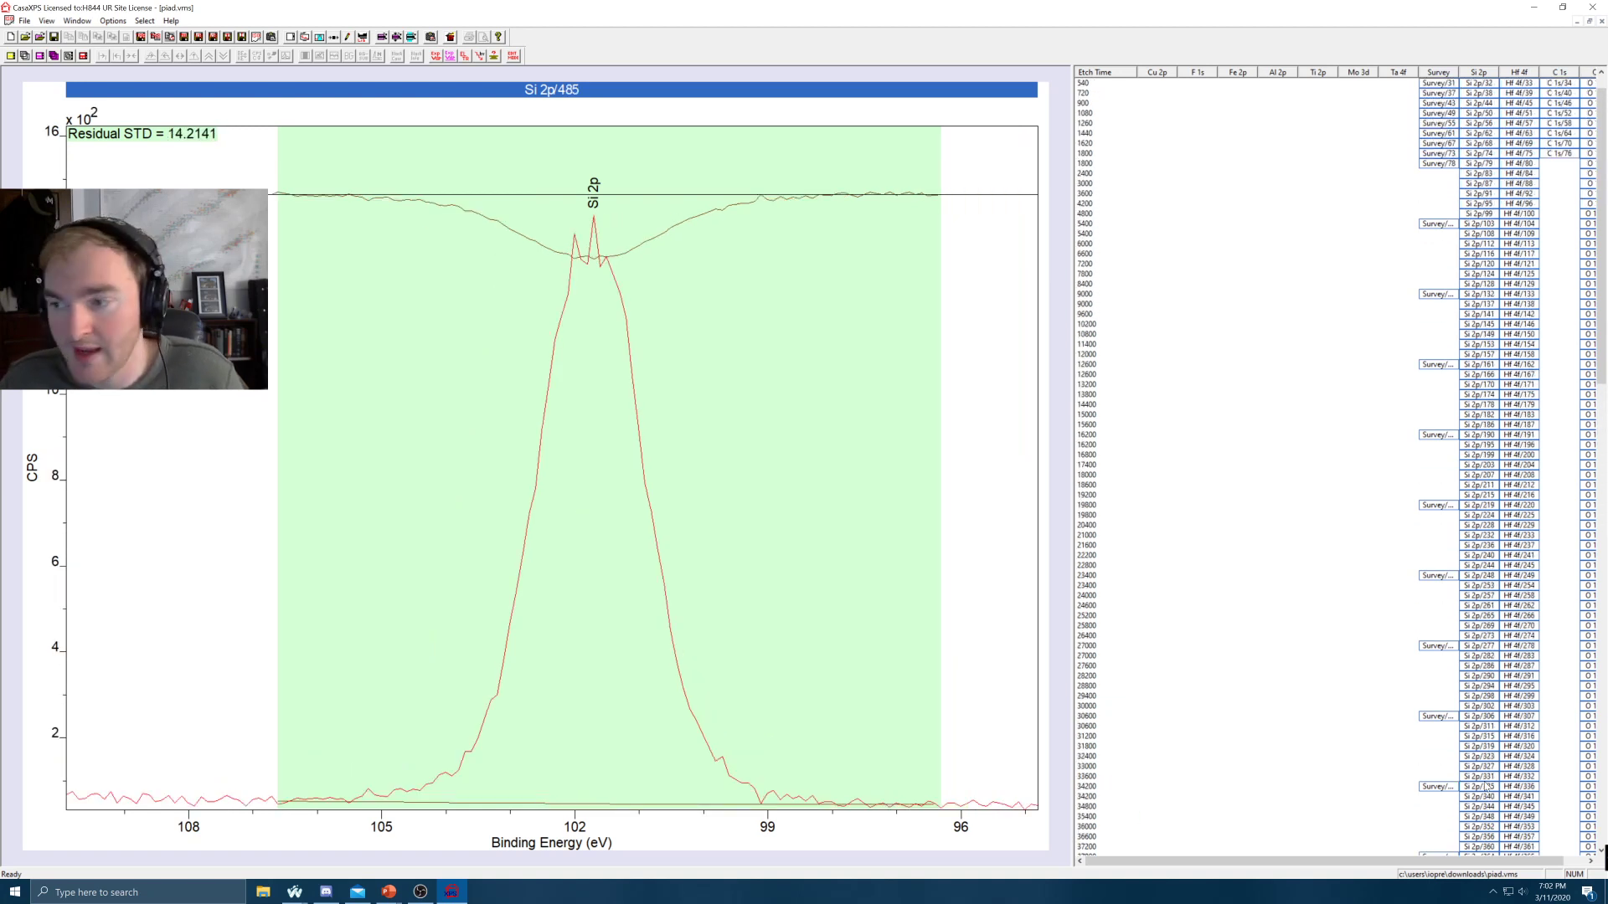
scroll(1485, 788, "up", 1)
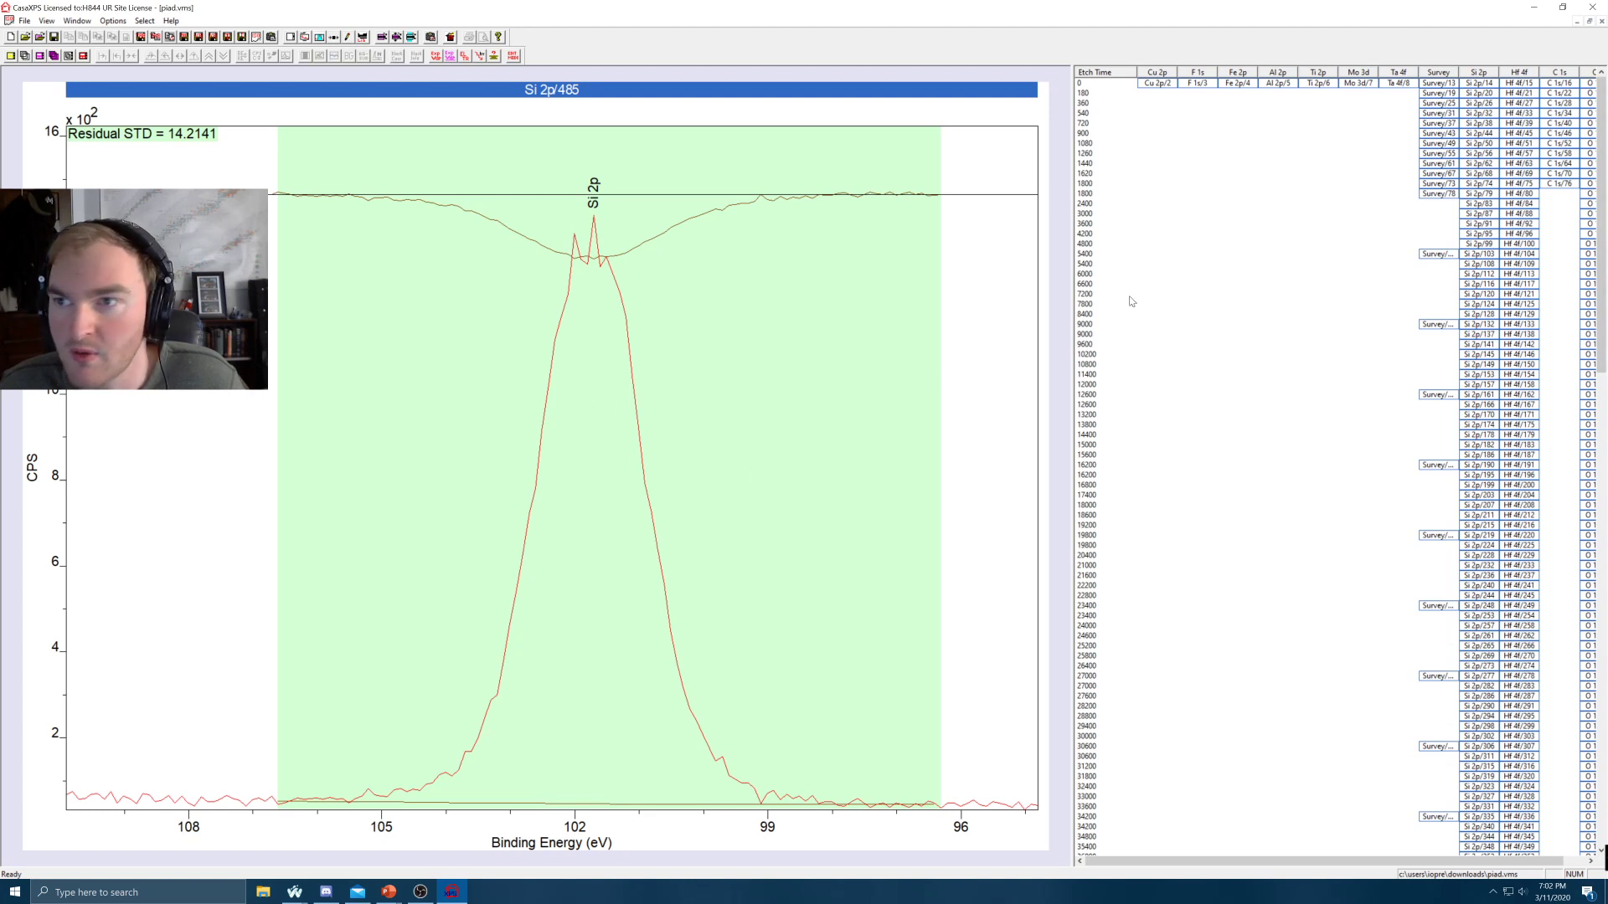
left_click(1514, 74)
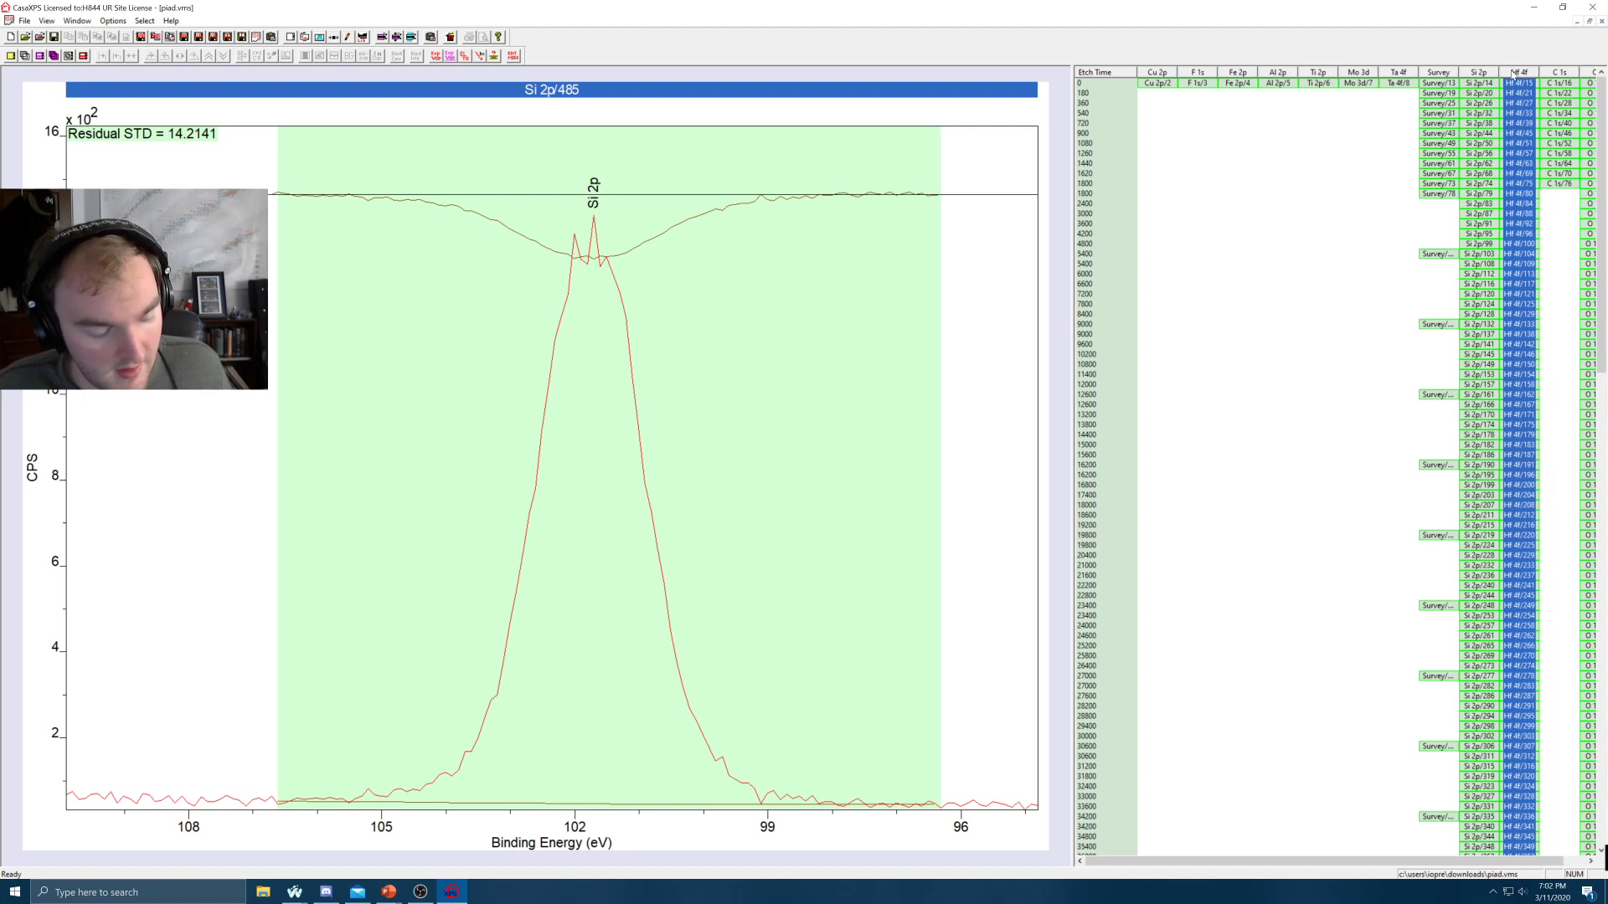
left_click(1559, 73, "ctrl")
left_click(1594, 73, "ctrl")
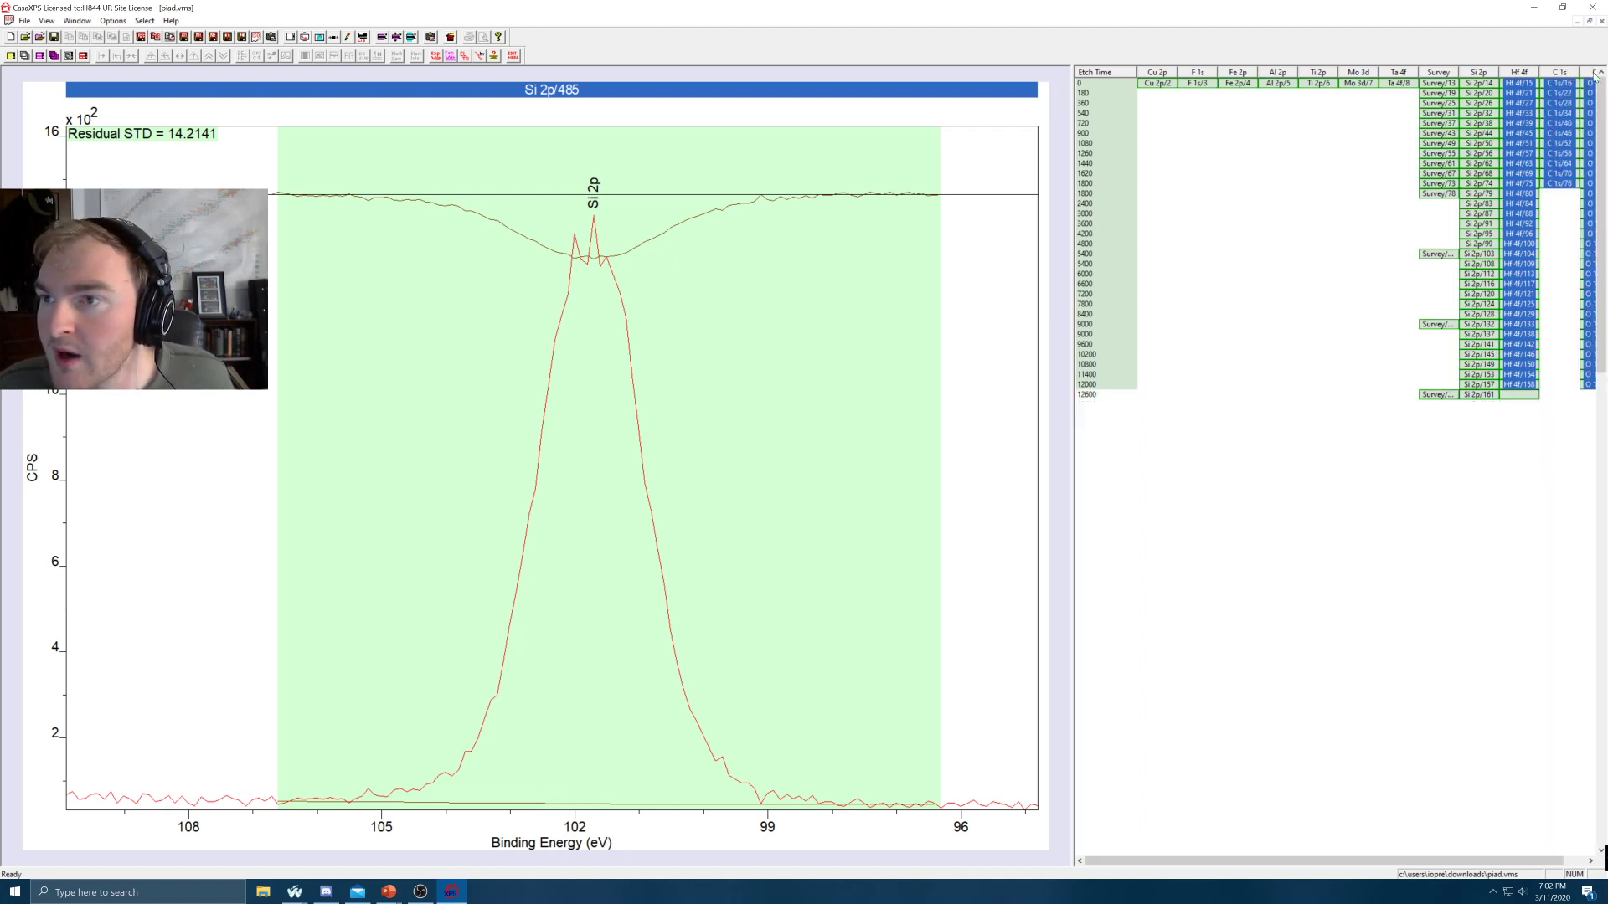
left_click(411, 37)
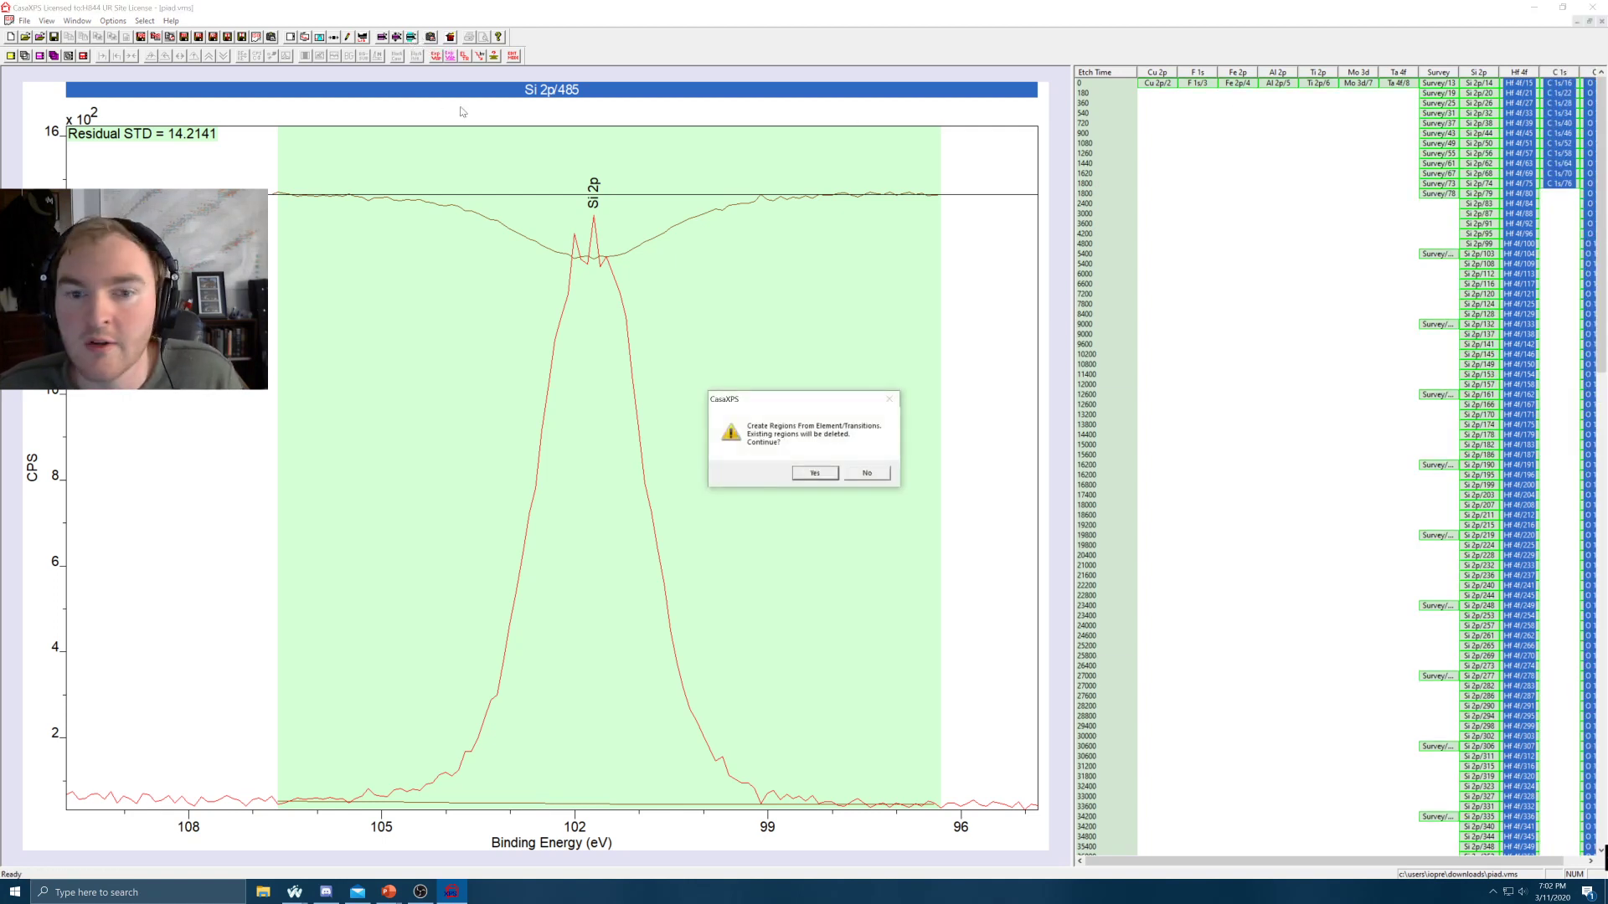
left_click(821, 474)
Check the created regions on Hf 4f, O 1s, C 1s and Si 2p spectra at several etch times
left_click(1518, 284)
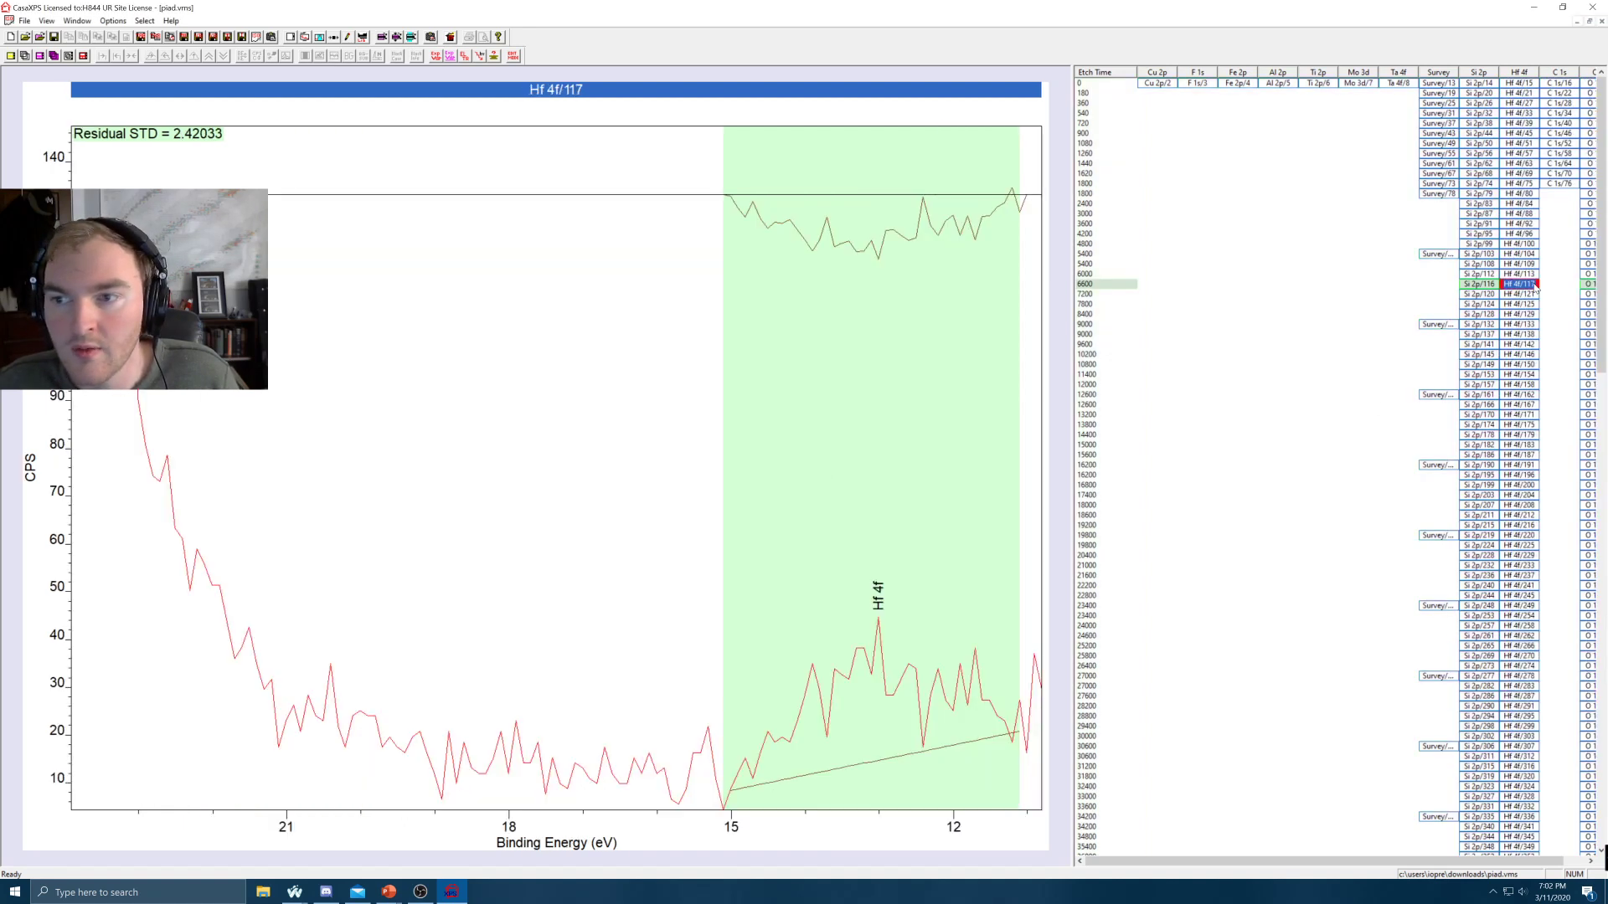
left_click_drag(1171, 854, 1193, 855)
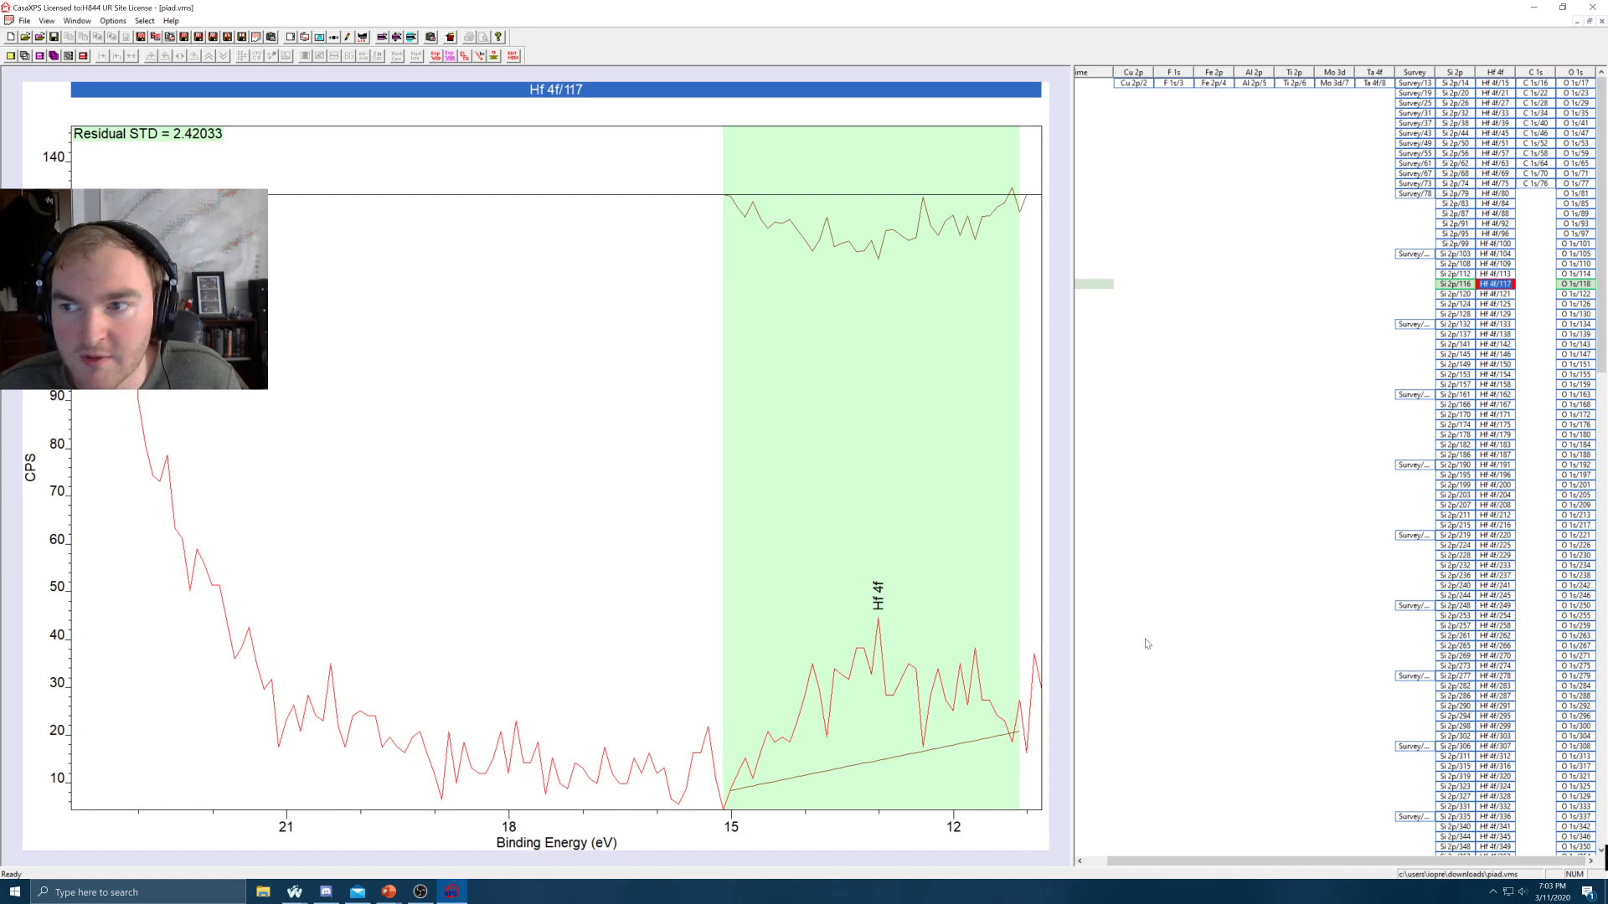
left_click(1561, 285)
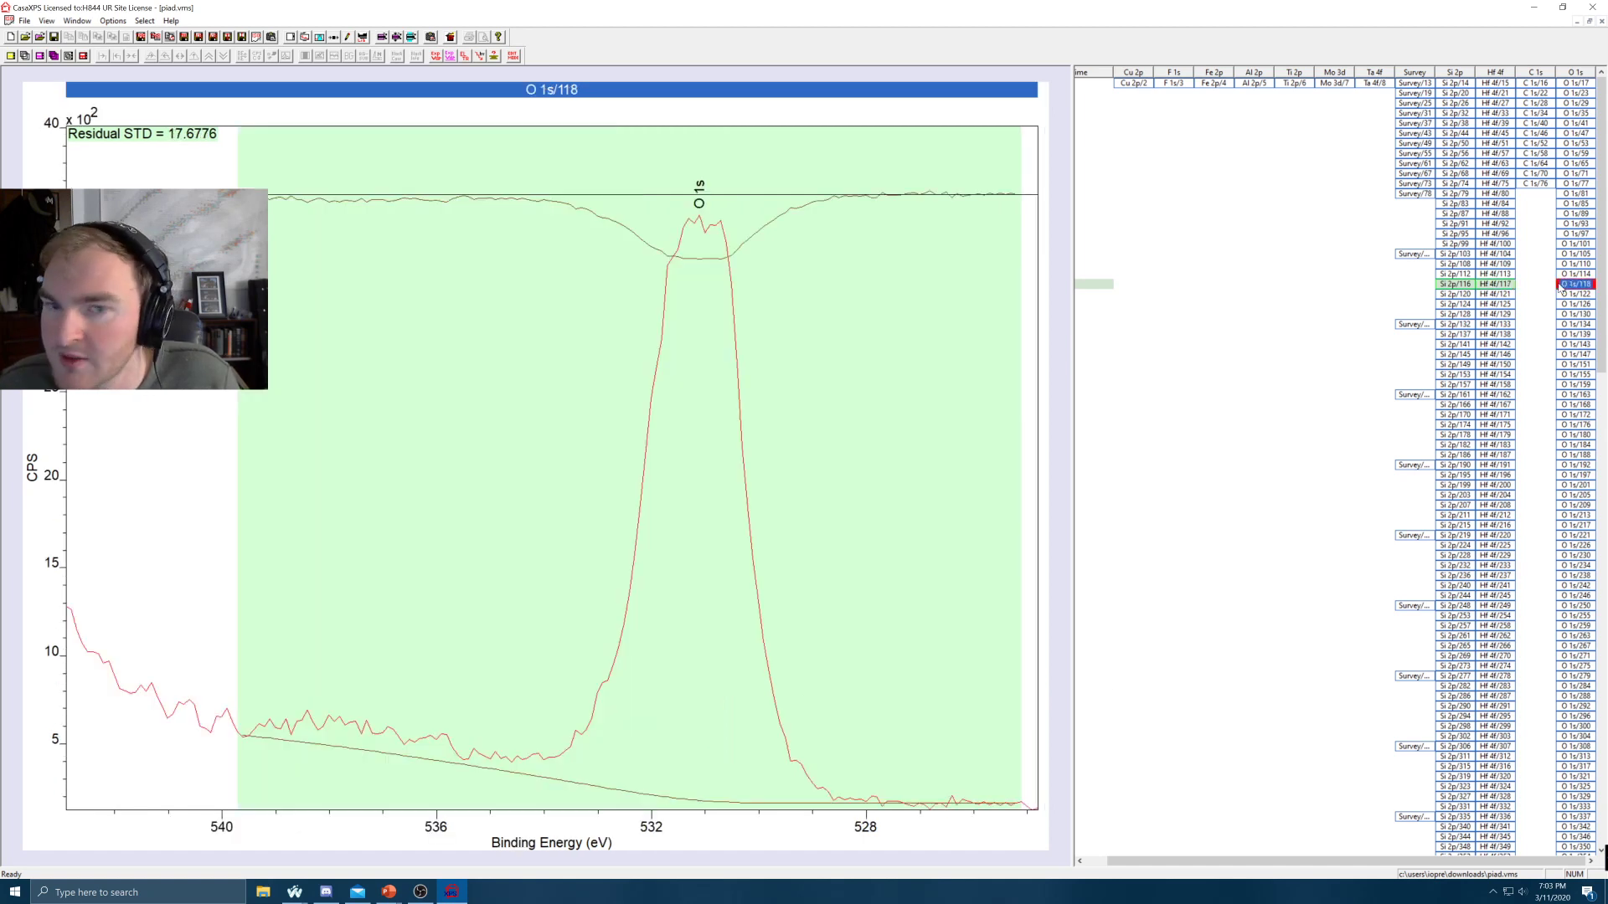
left_click(1574, 449)
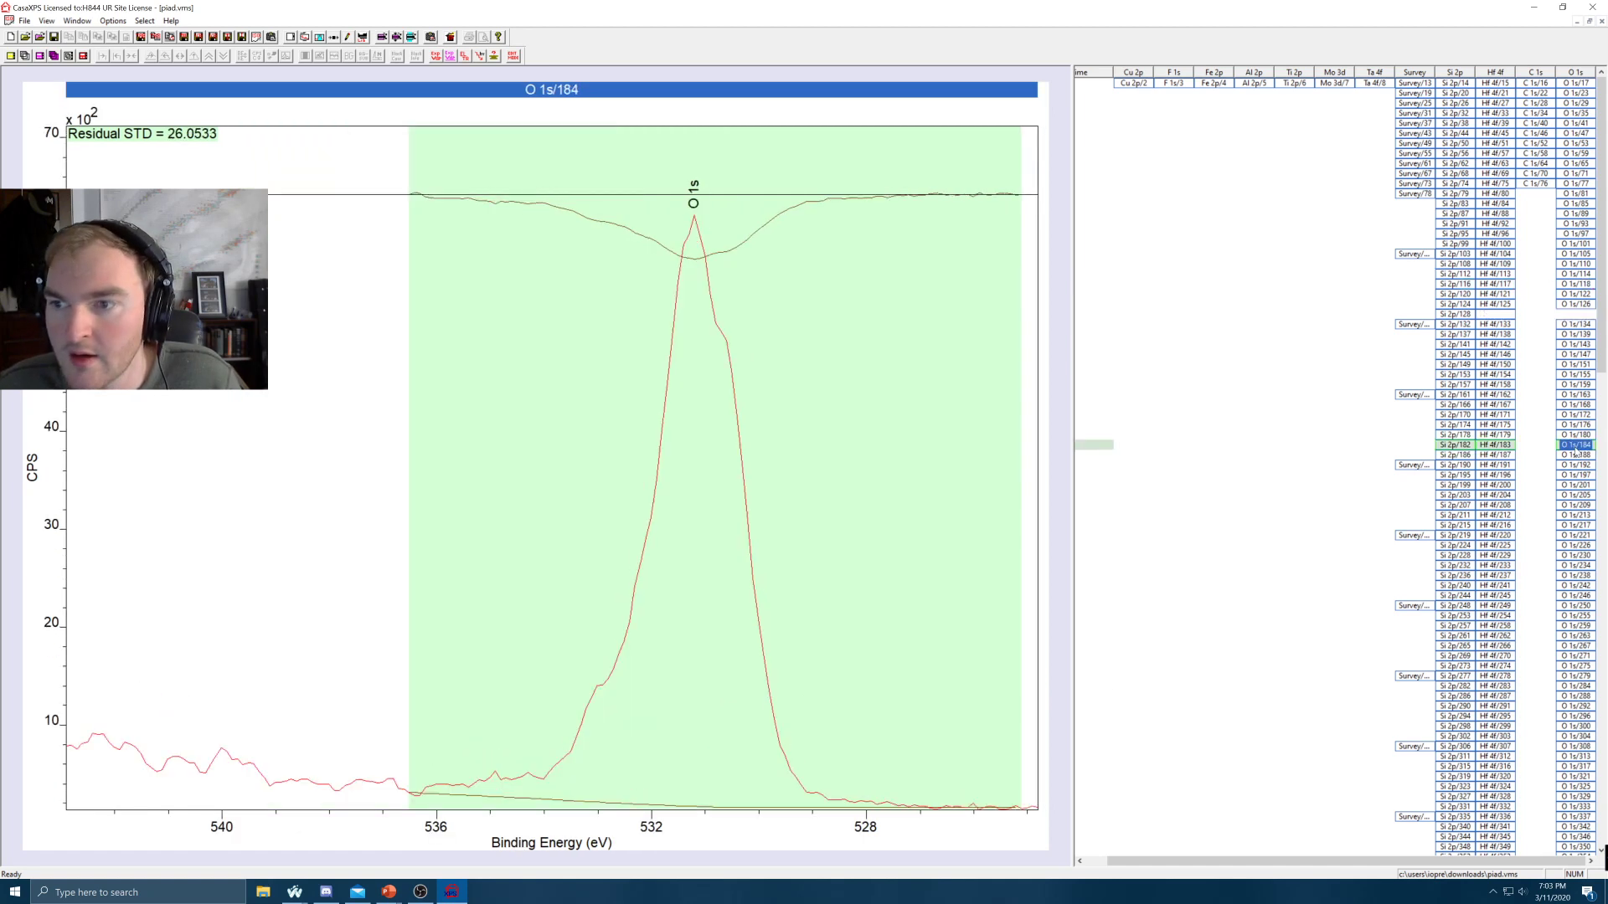
left_click(1539, 173)
left_click(1545, 125)
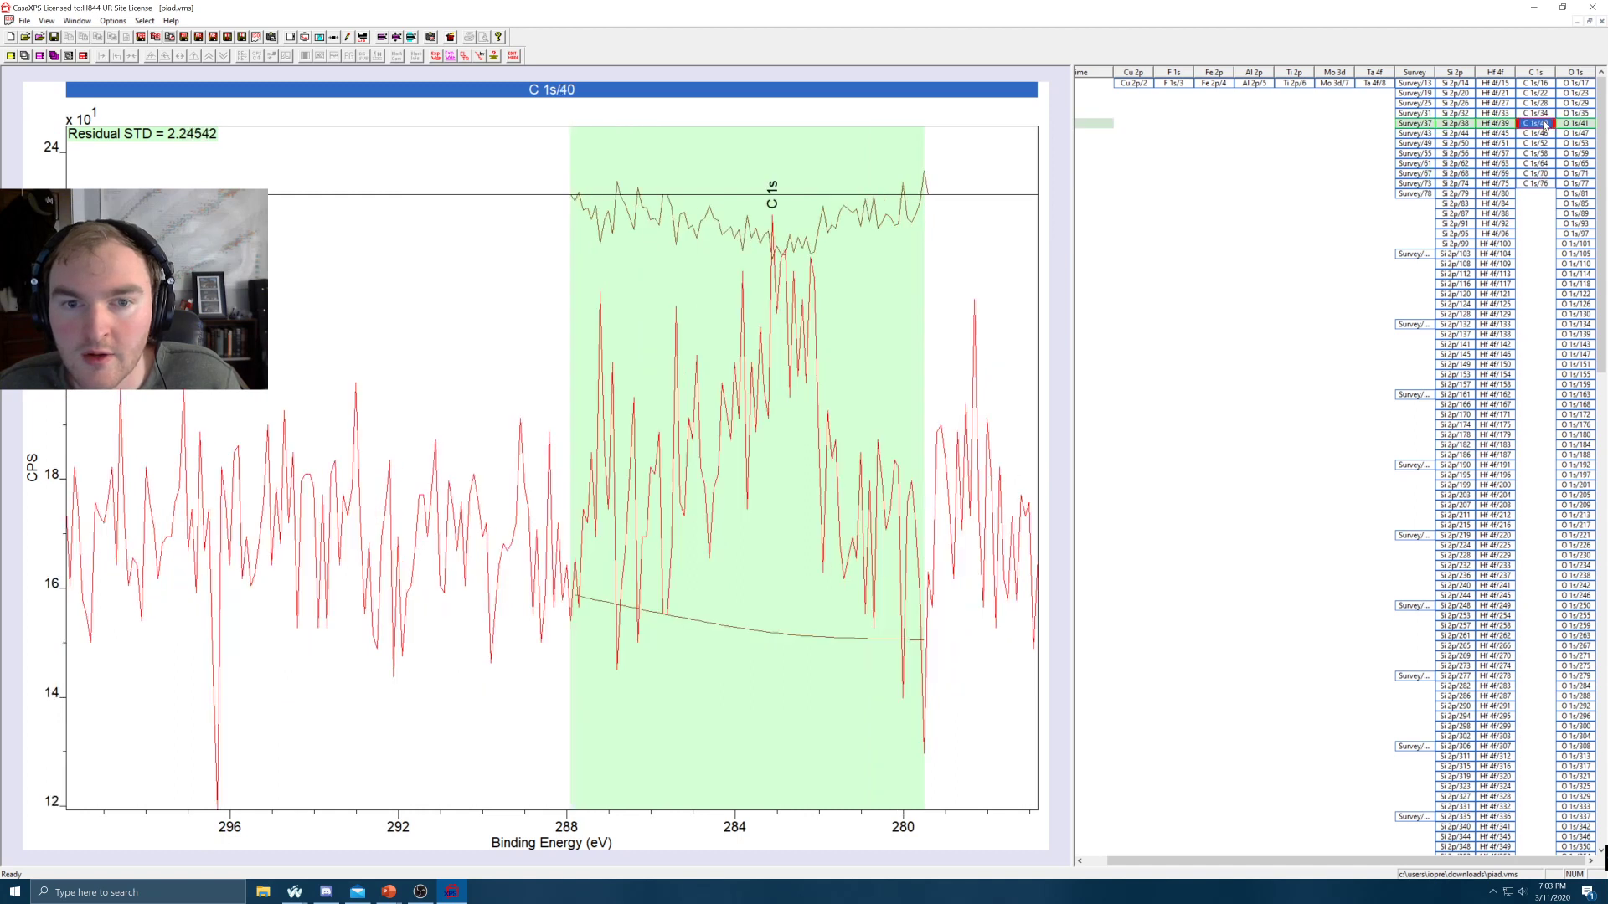
left_click(1450, 124)
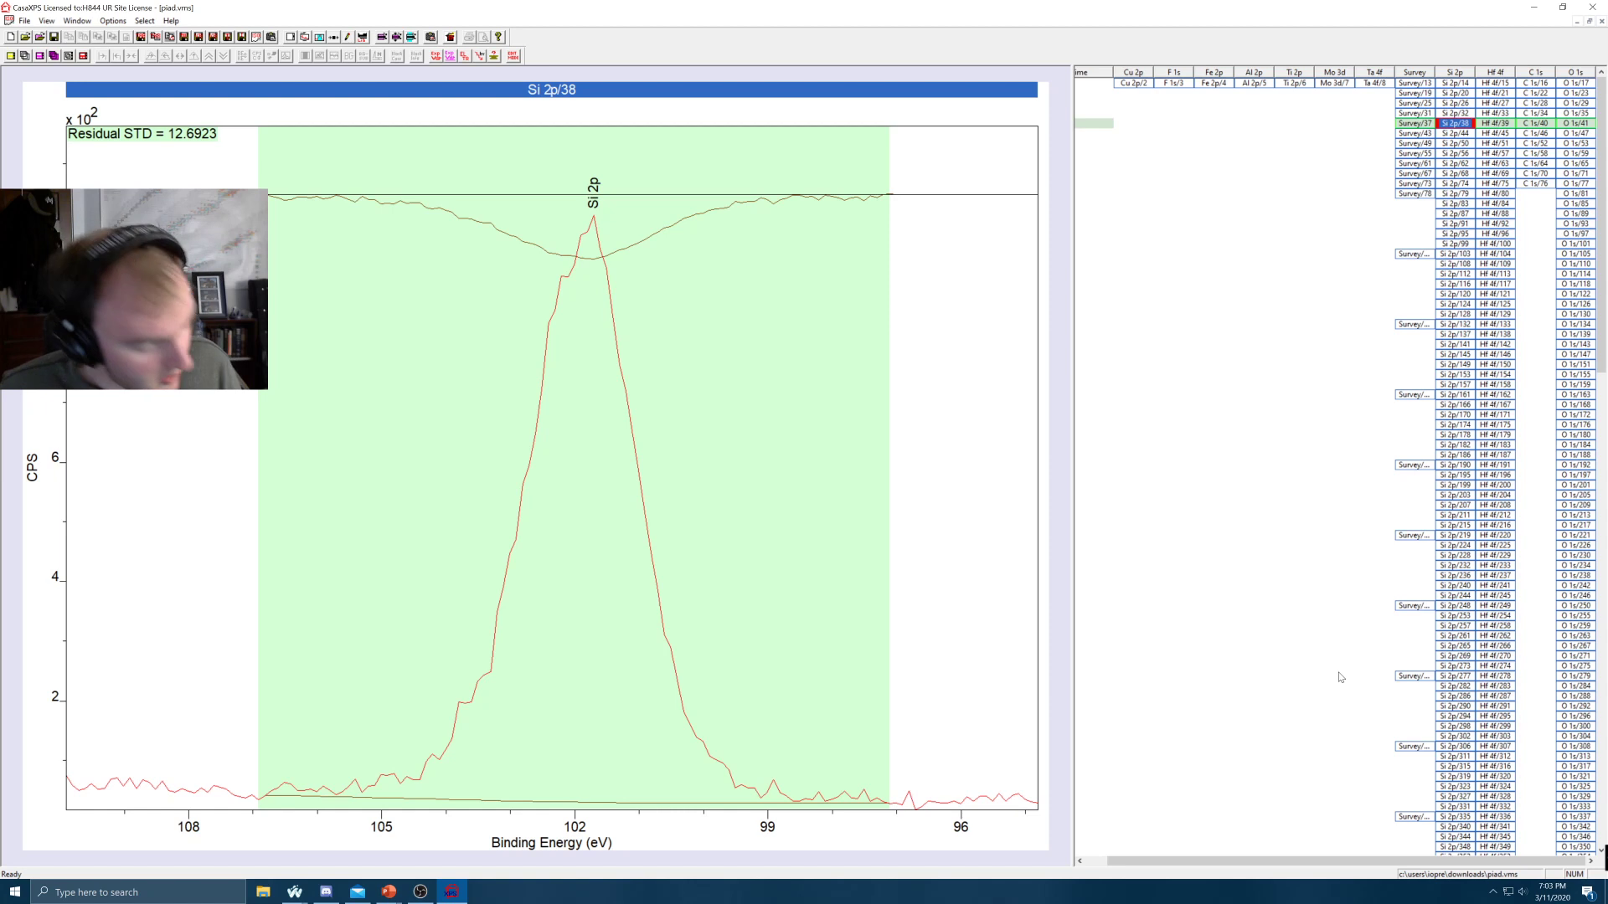
Overlay all Hf 4f spectra of the depth profile in a single graph
left_click_drag(1313, 863, 1280, 861)
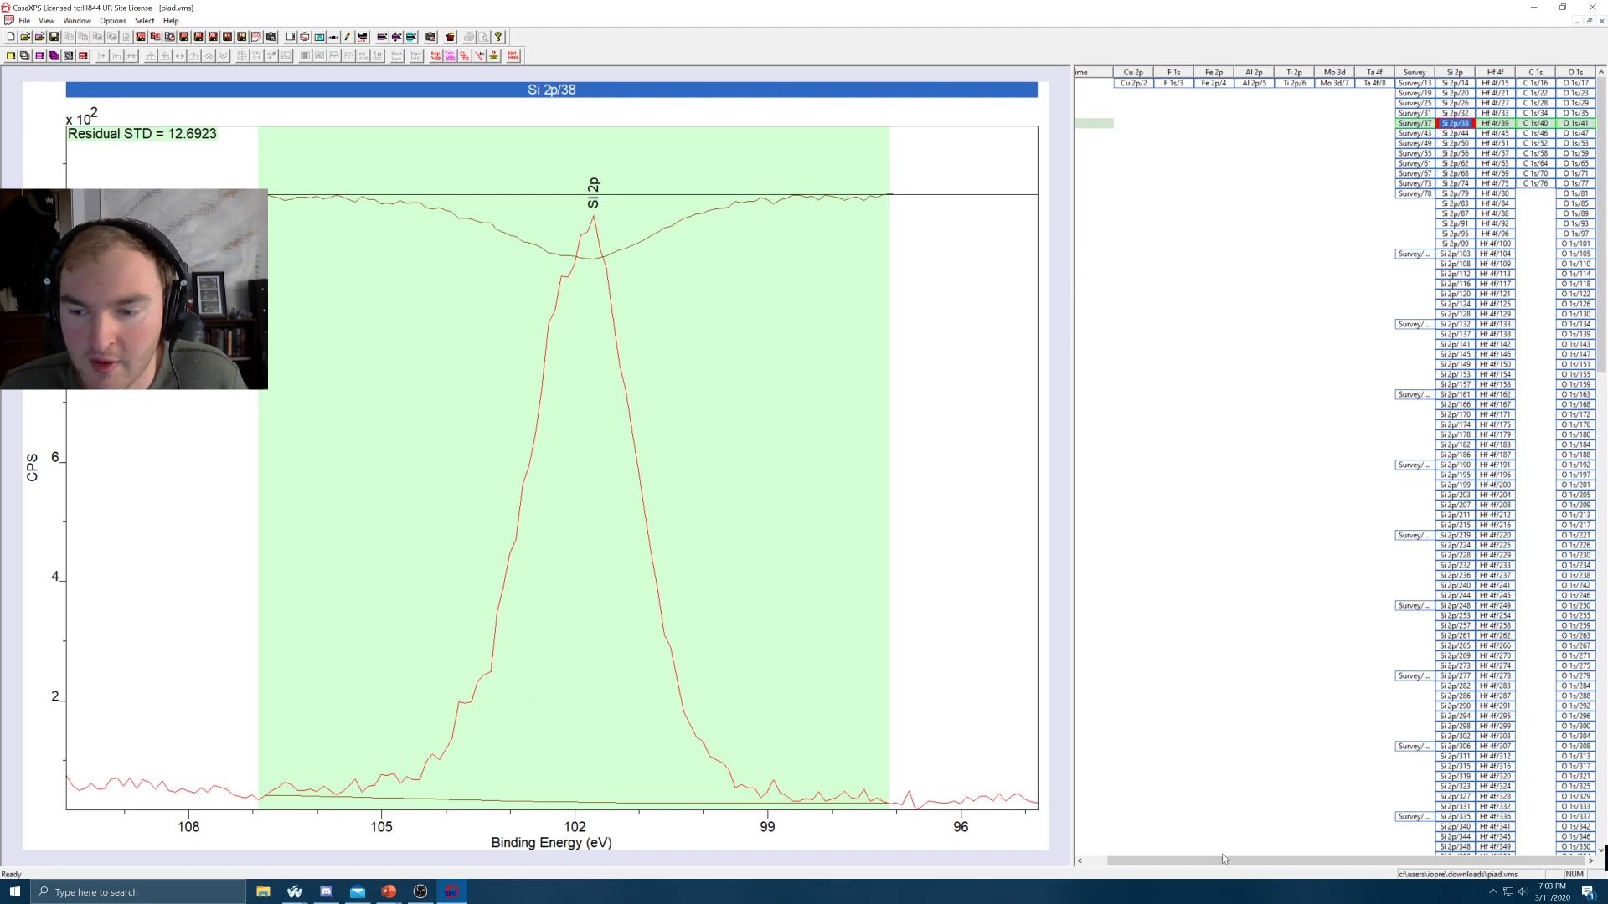
left_click_drag(1214, 865, 1183, 871)
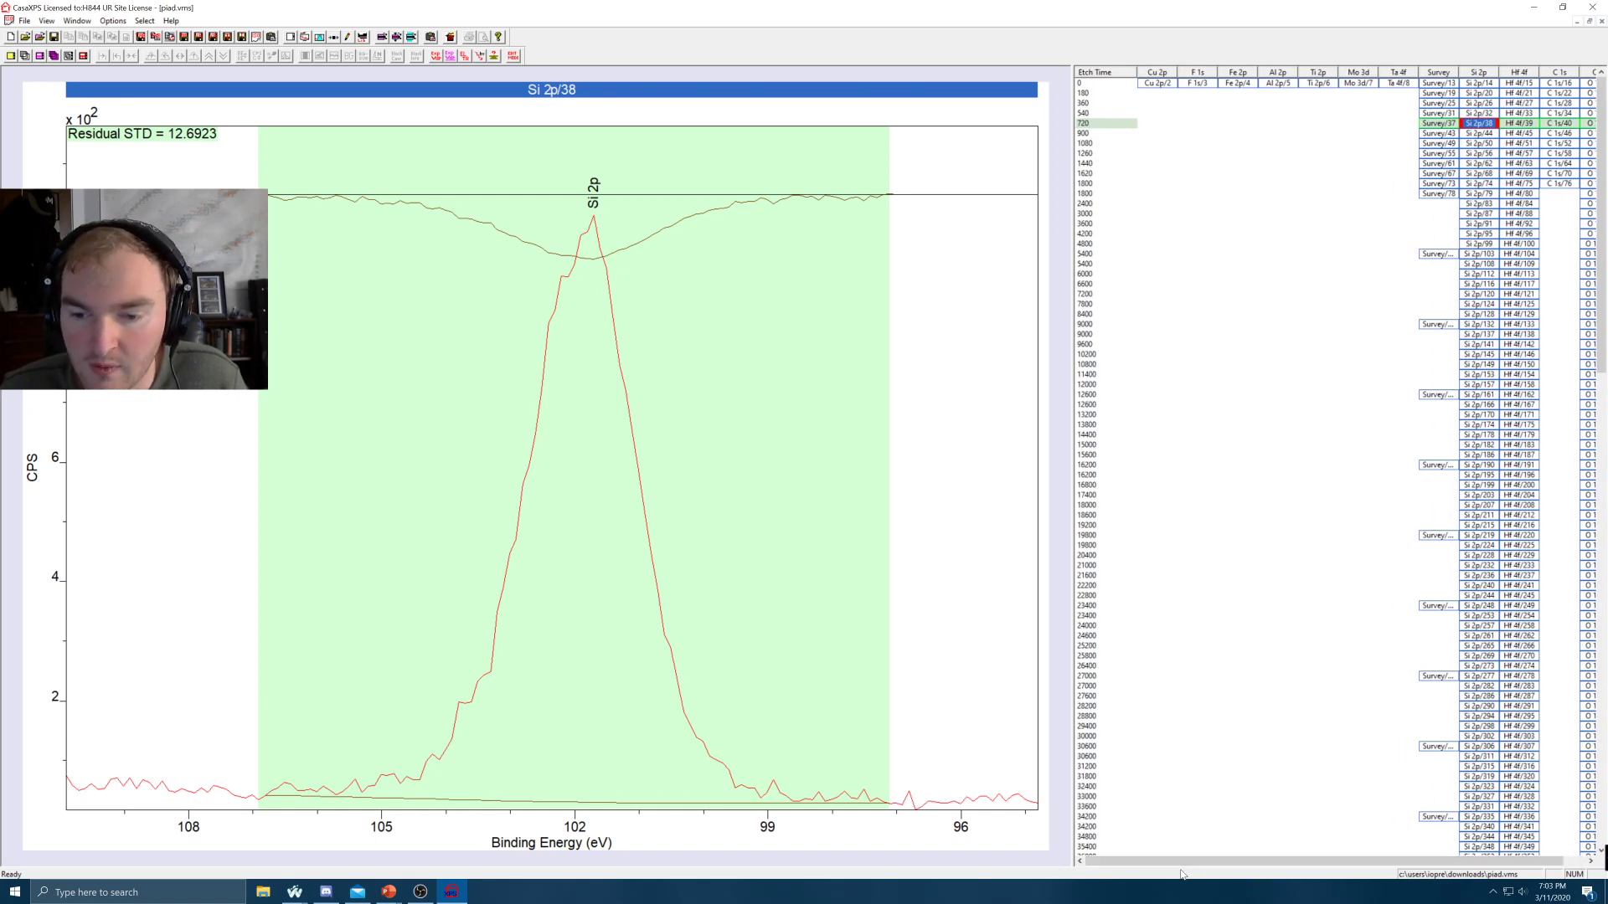
left_click_drag(1186, 862, 1224, 860)
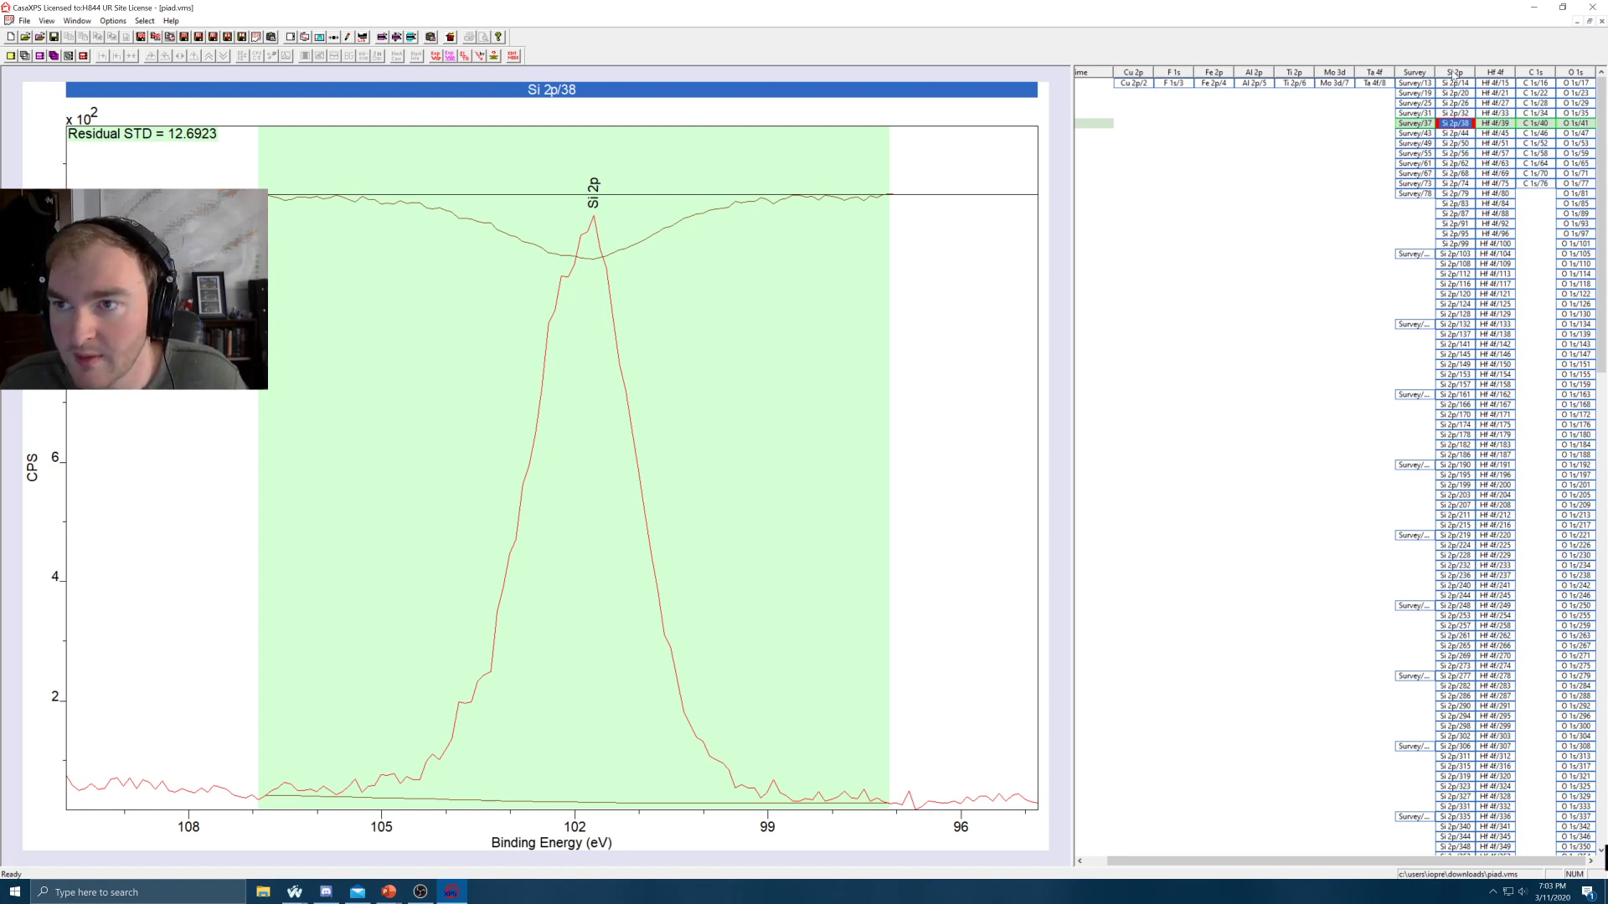
left_click(1455, 74)
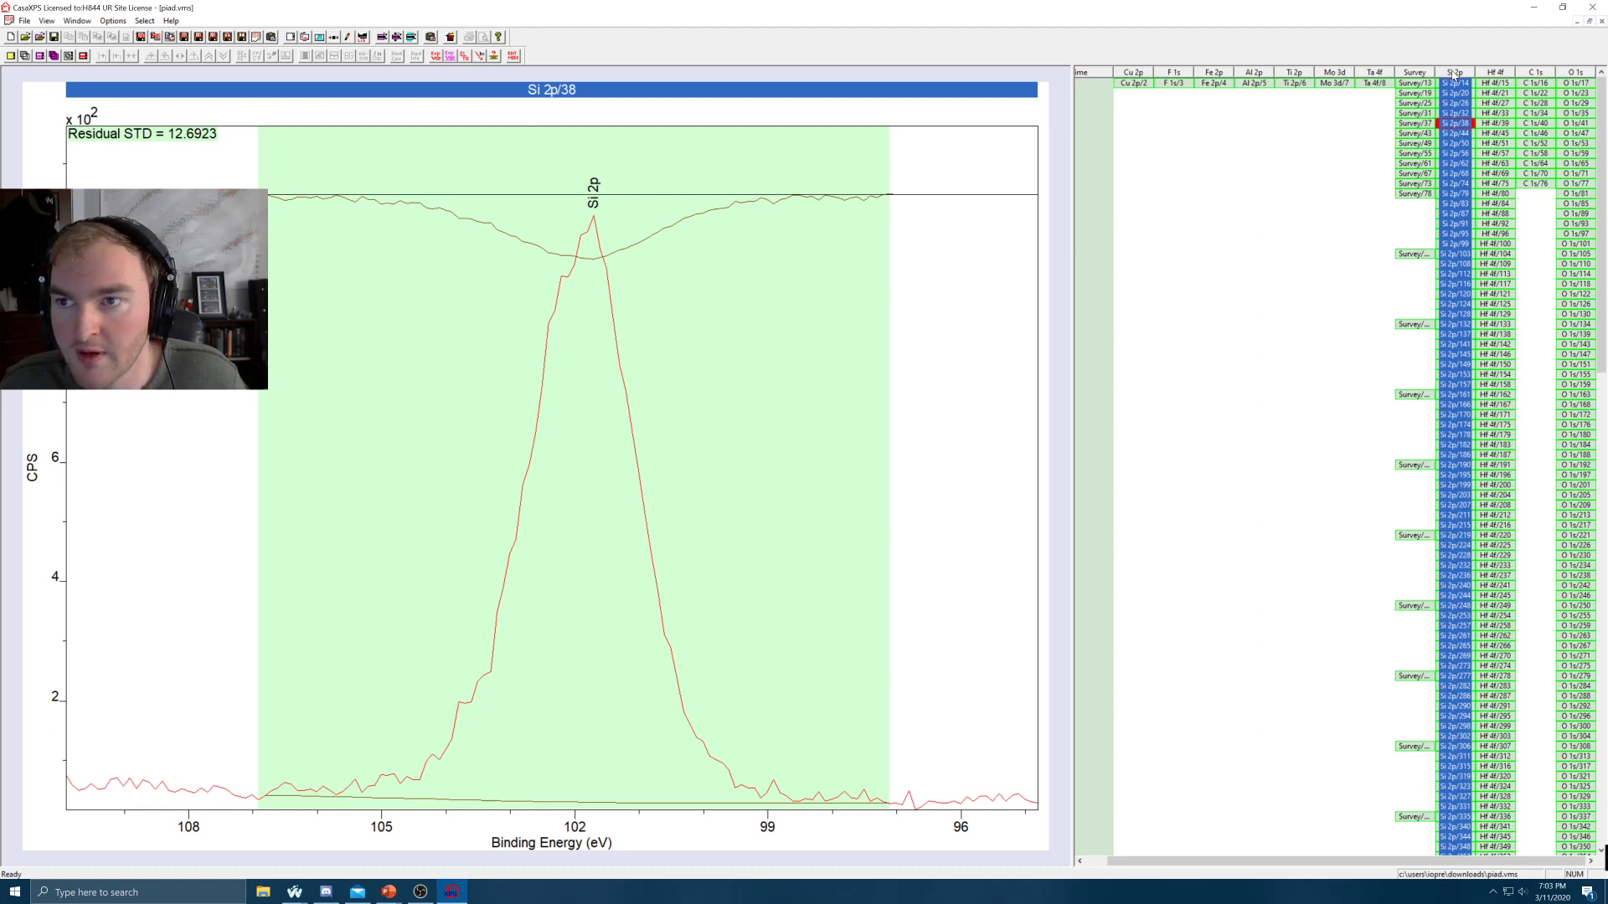
left_click(1496, 74)
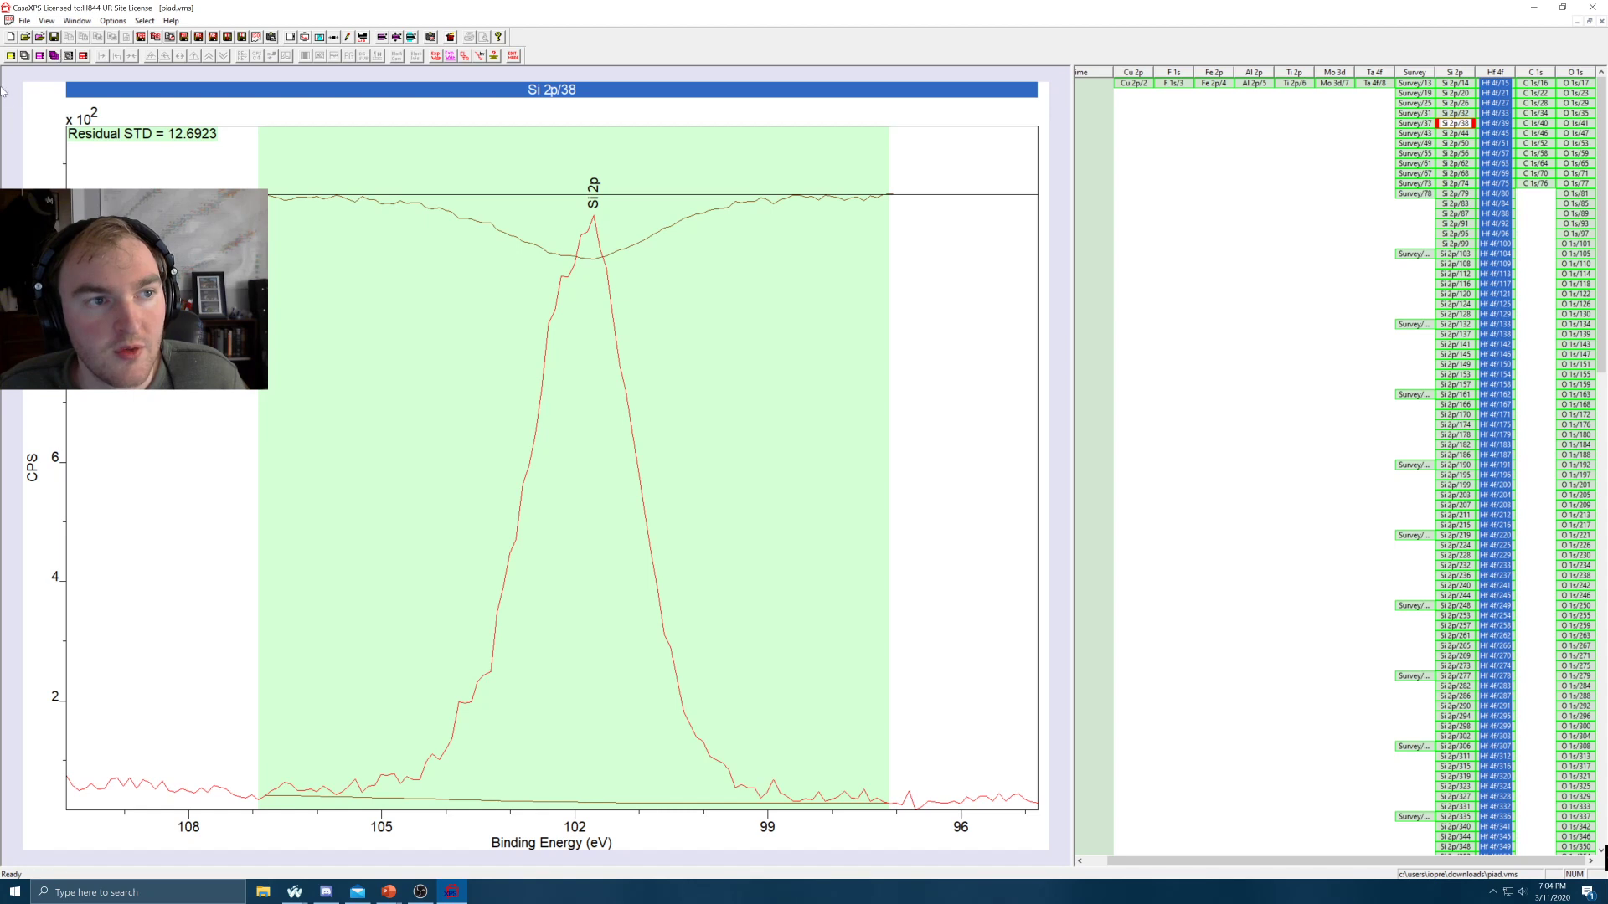
left_click(53, 56)
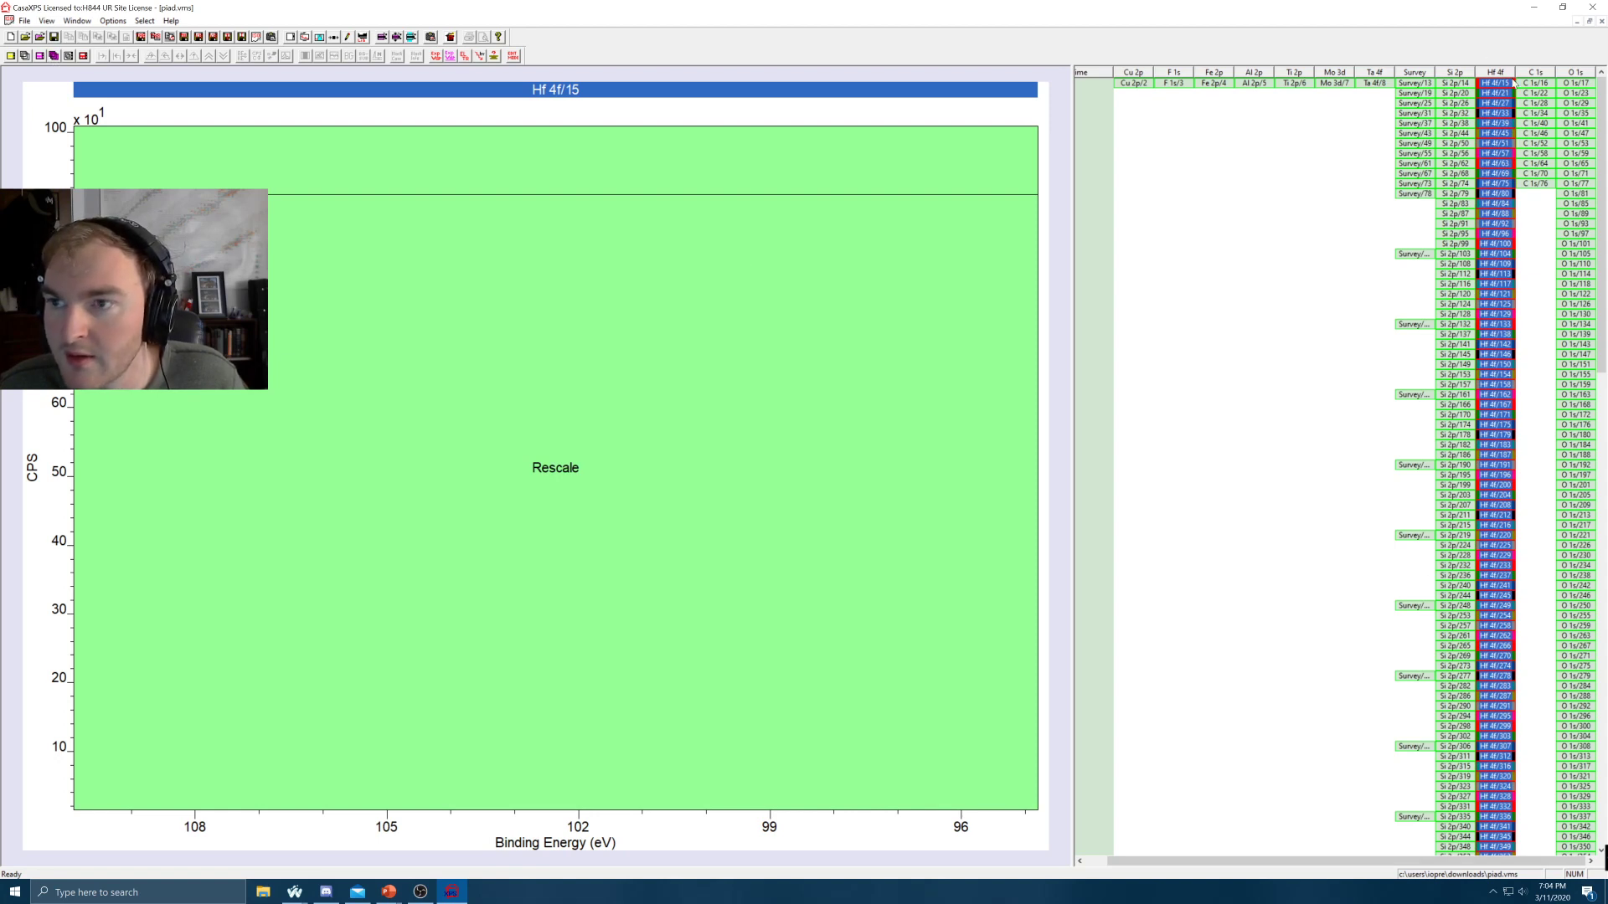
Check the regions and backgrounds of Hf 4f spectra sampled through the middle and later part of the depth profile
scroll(1487, 174, "down", 20)
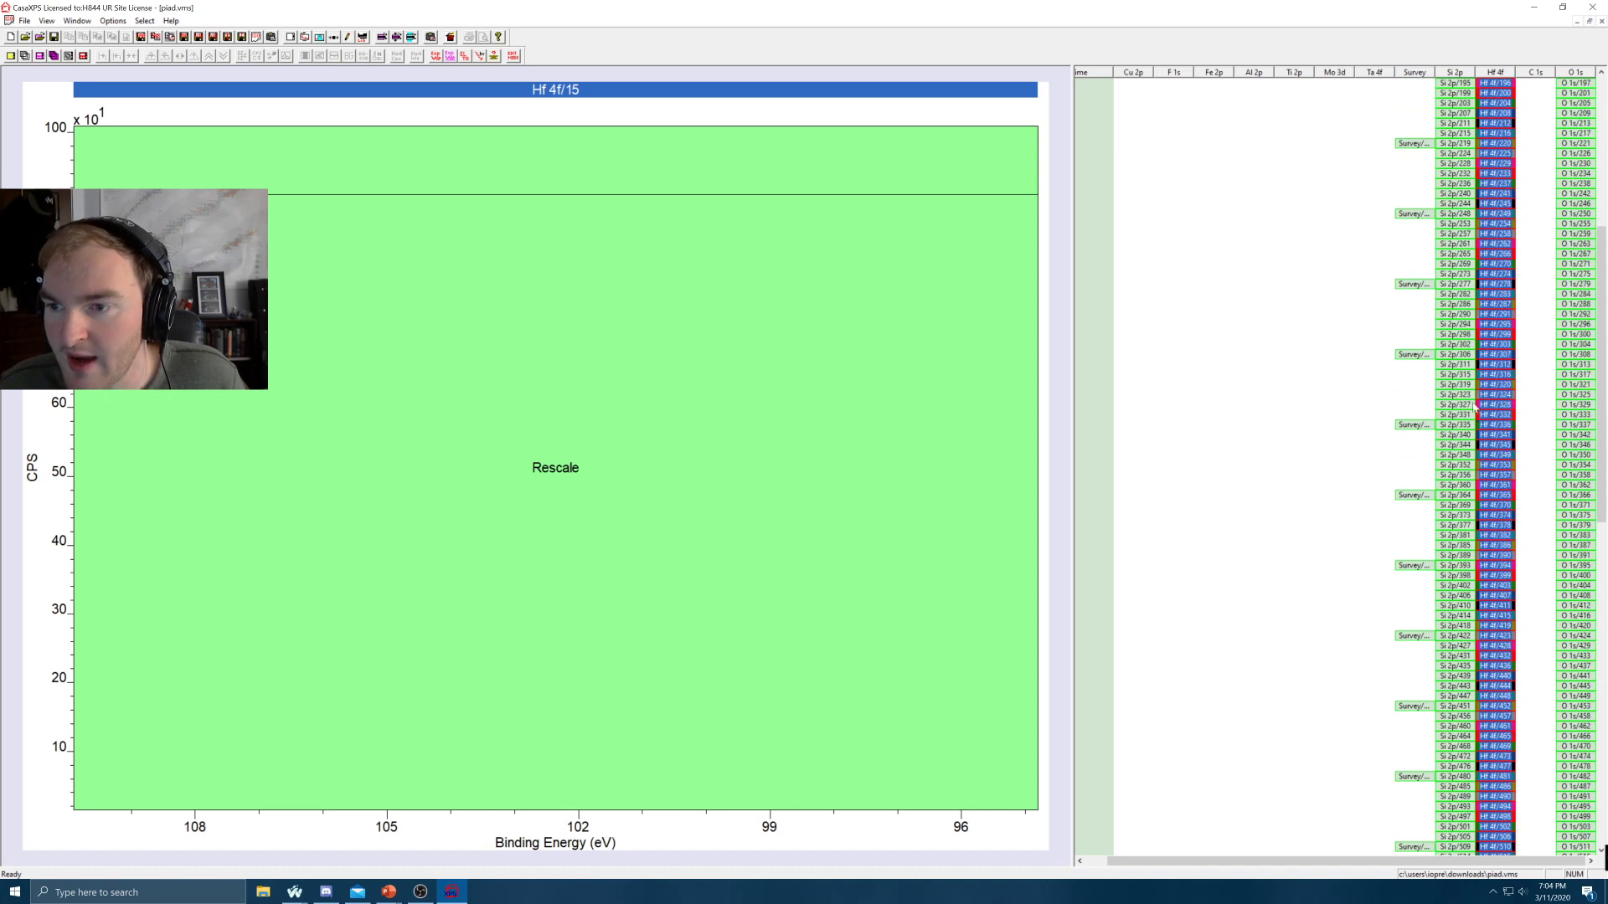
left_click(1499, 557)
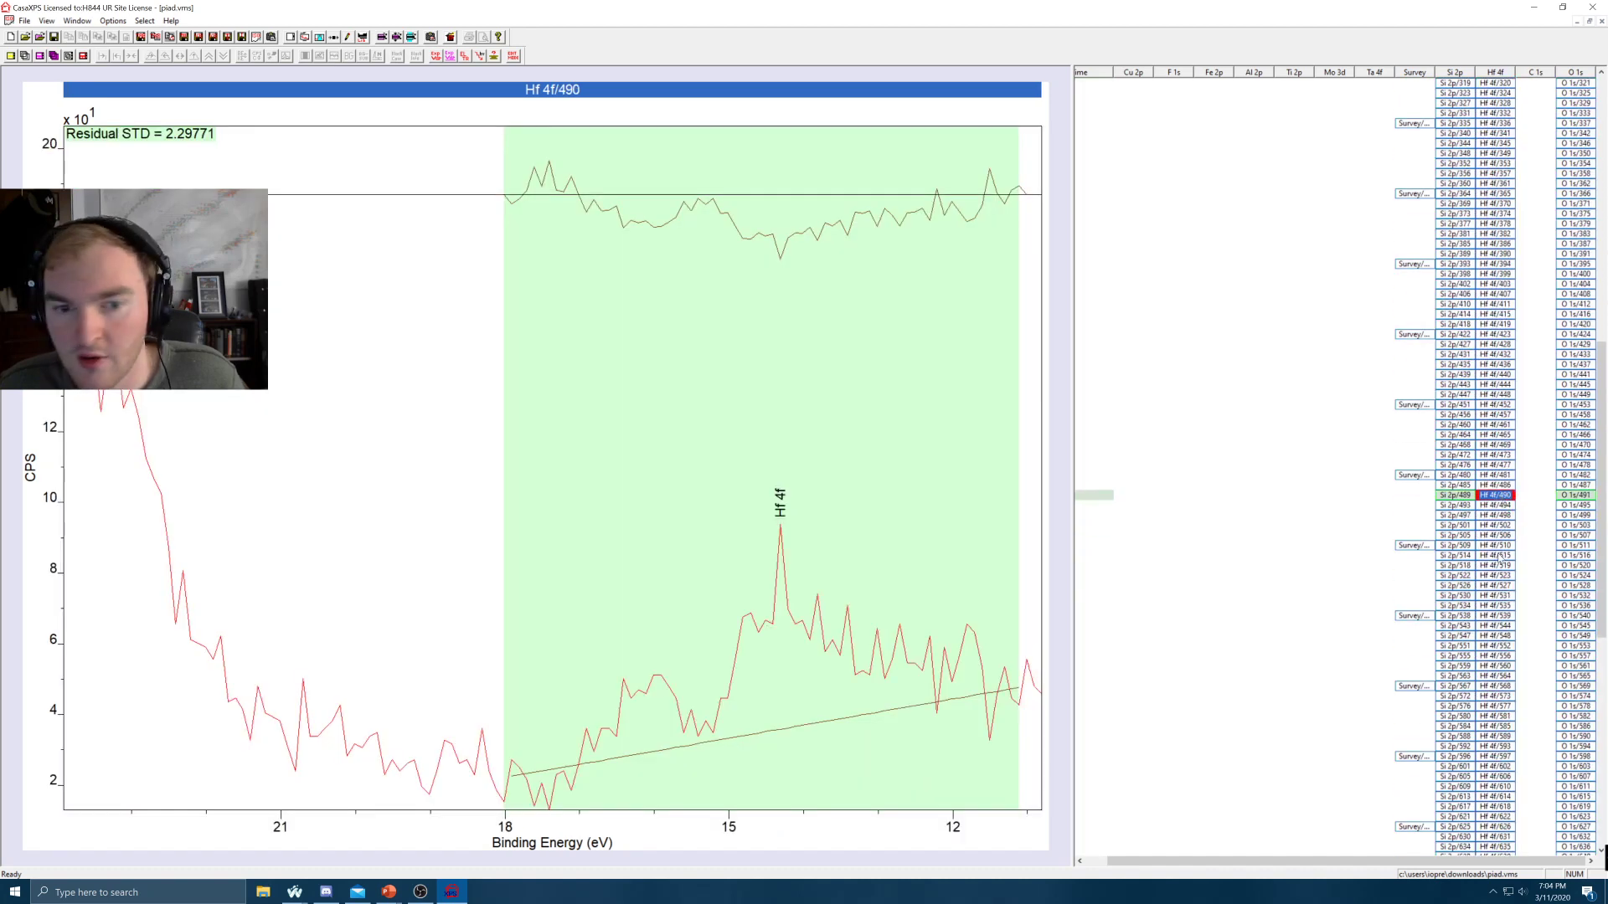
scroll(1500, 557, "down", 3)
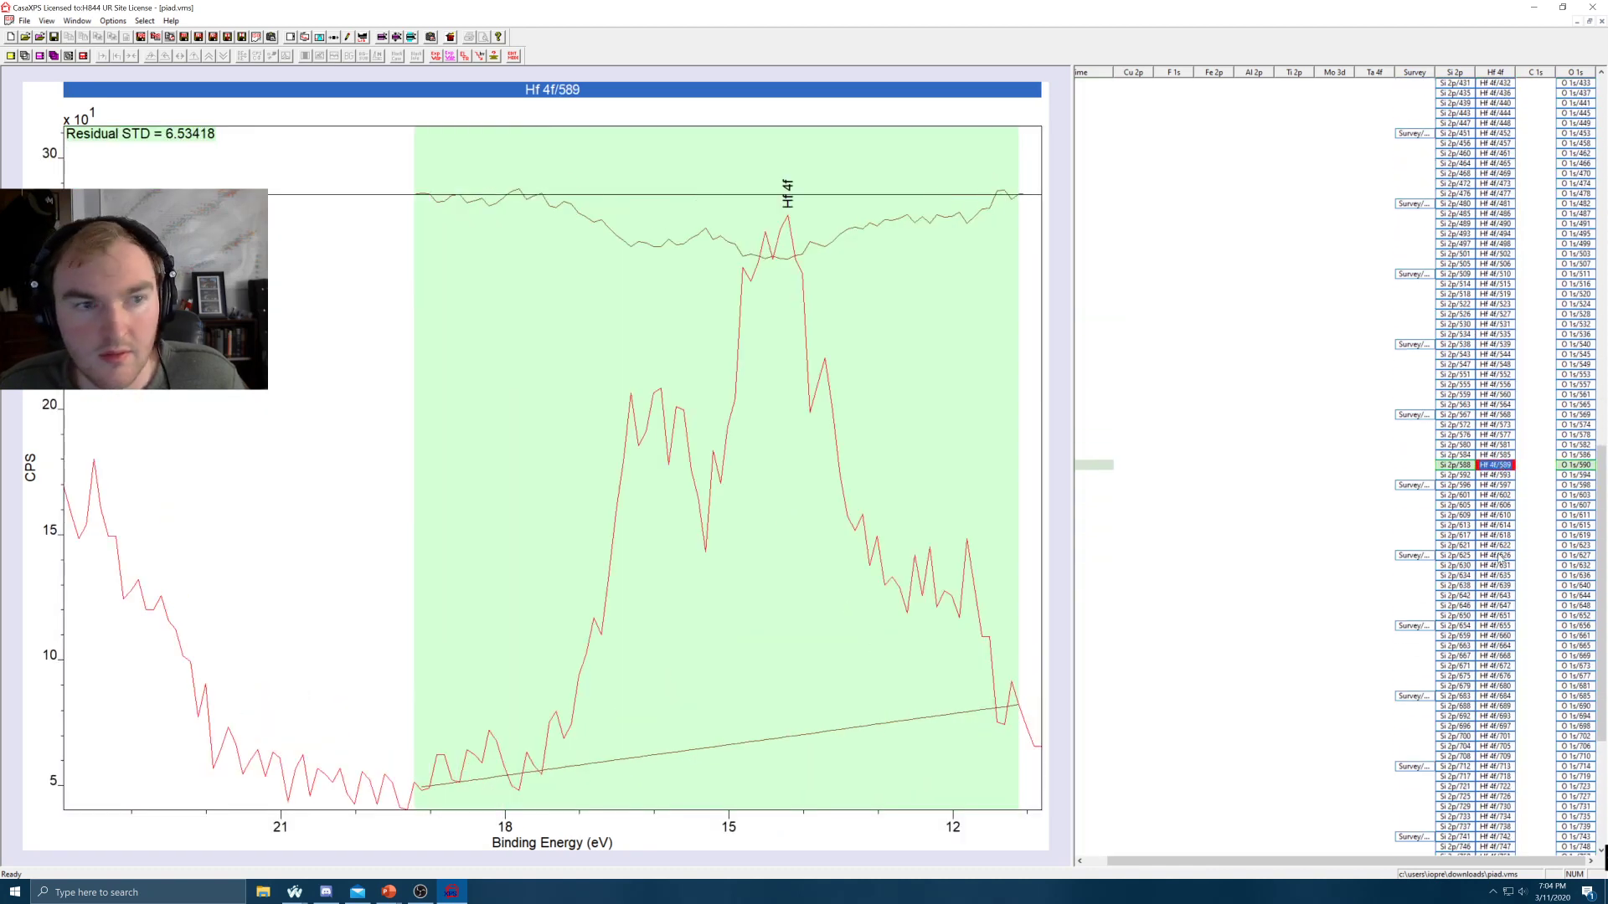
left_click(1499, 557)
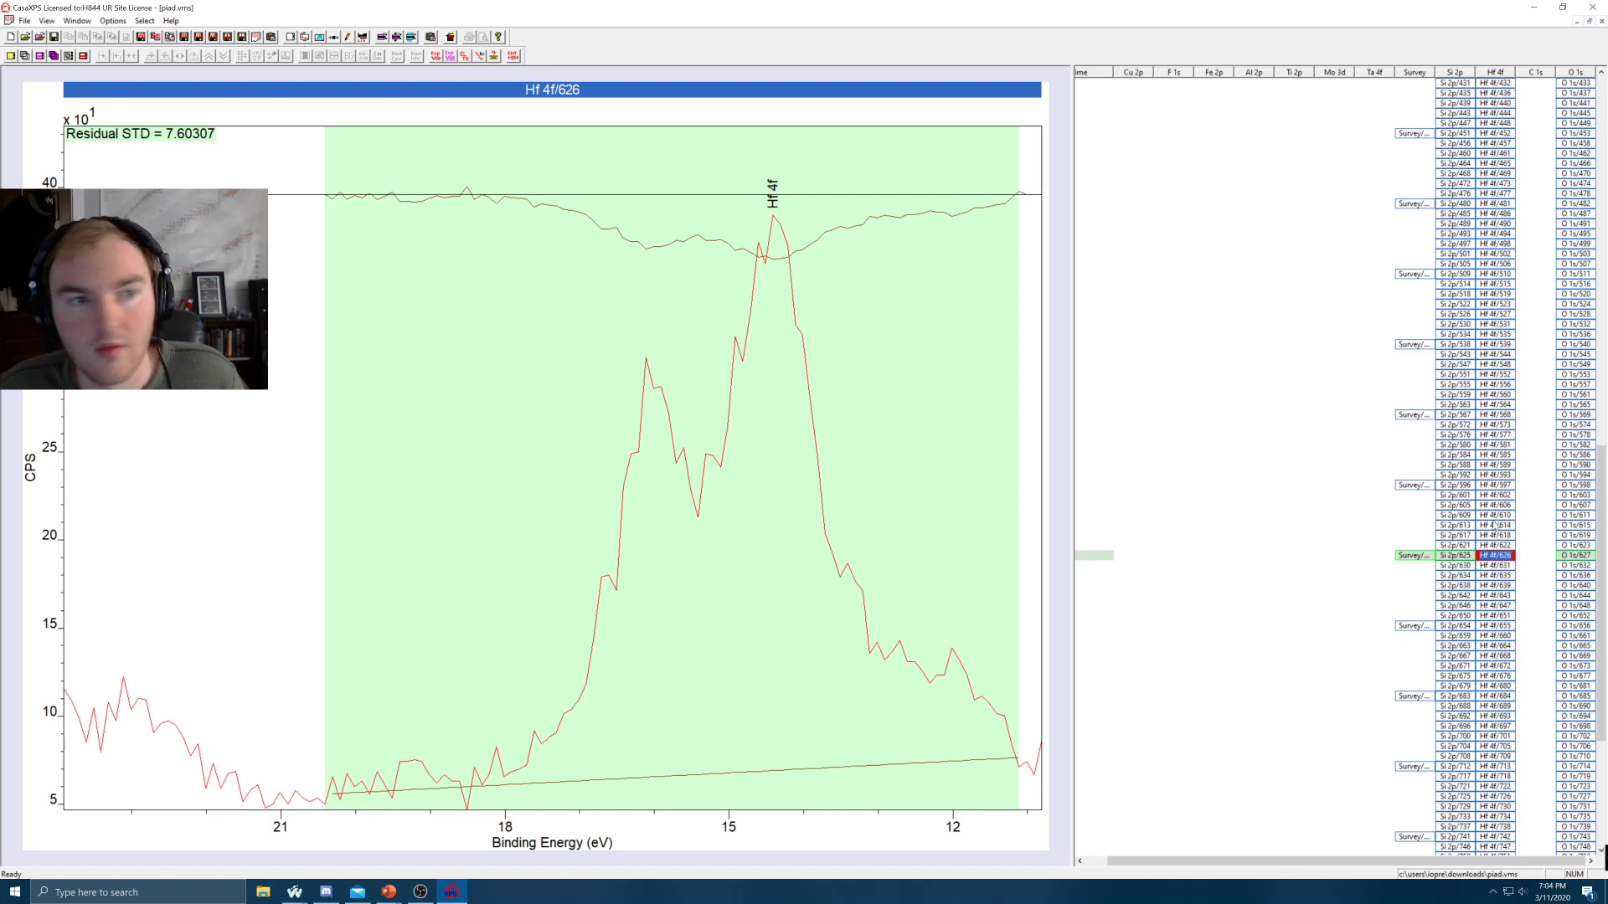
left_click(1494, 525)
left_click(1496, 586)
scroll(1496, 591, "down", 6)
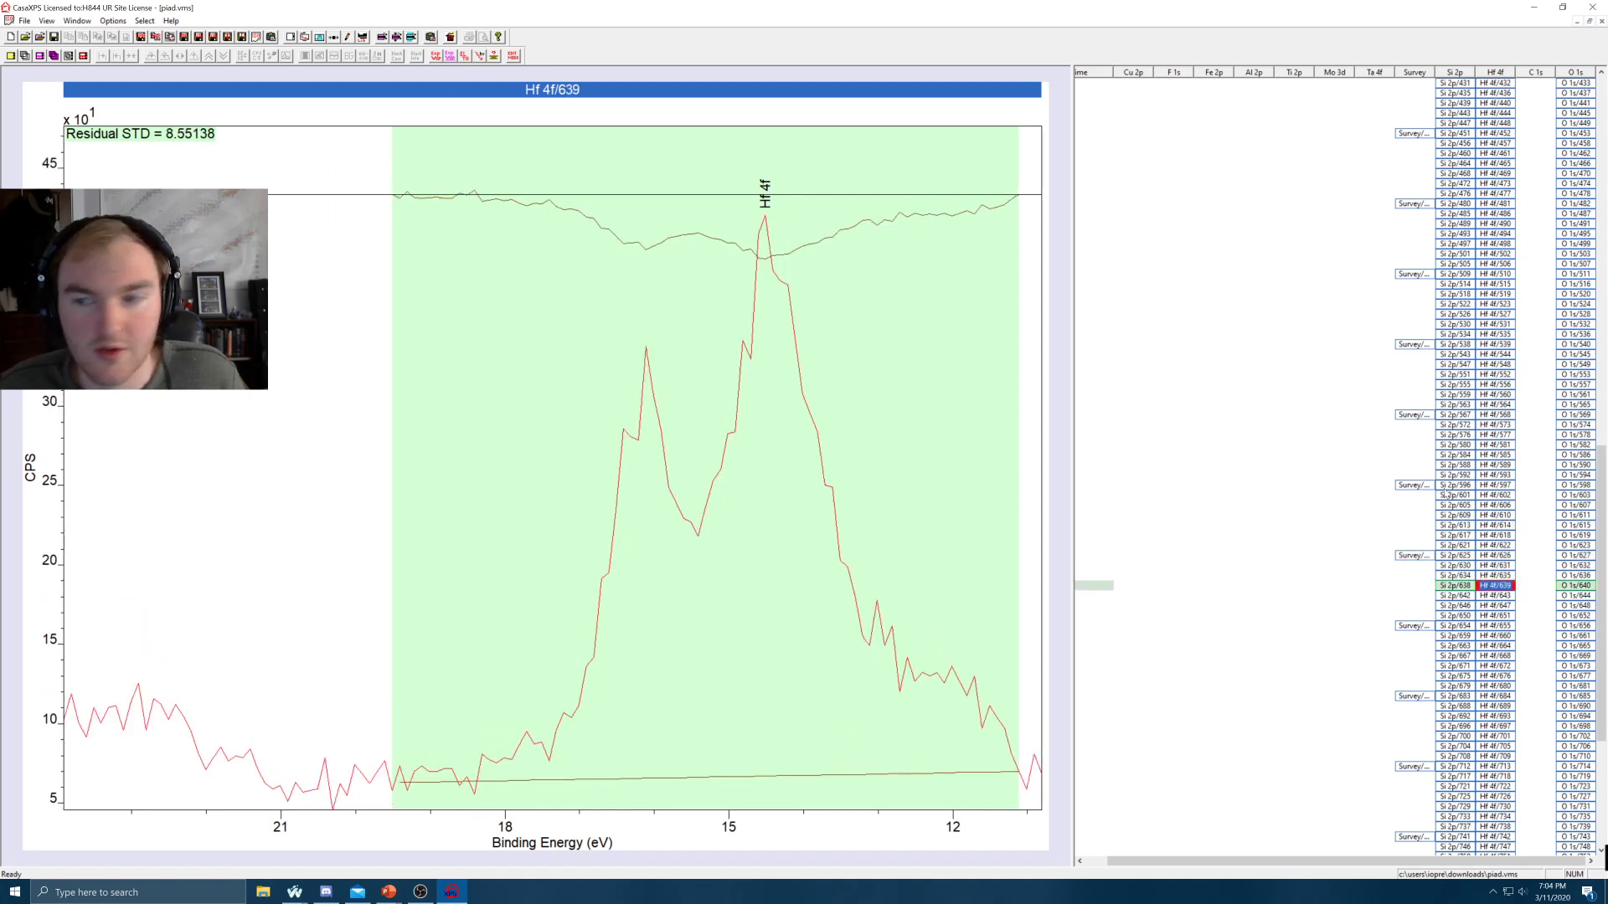
left_click(1493, 645)
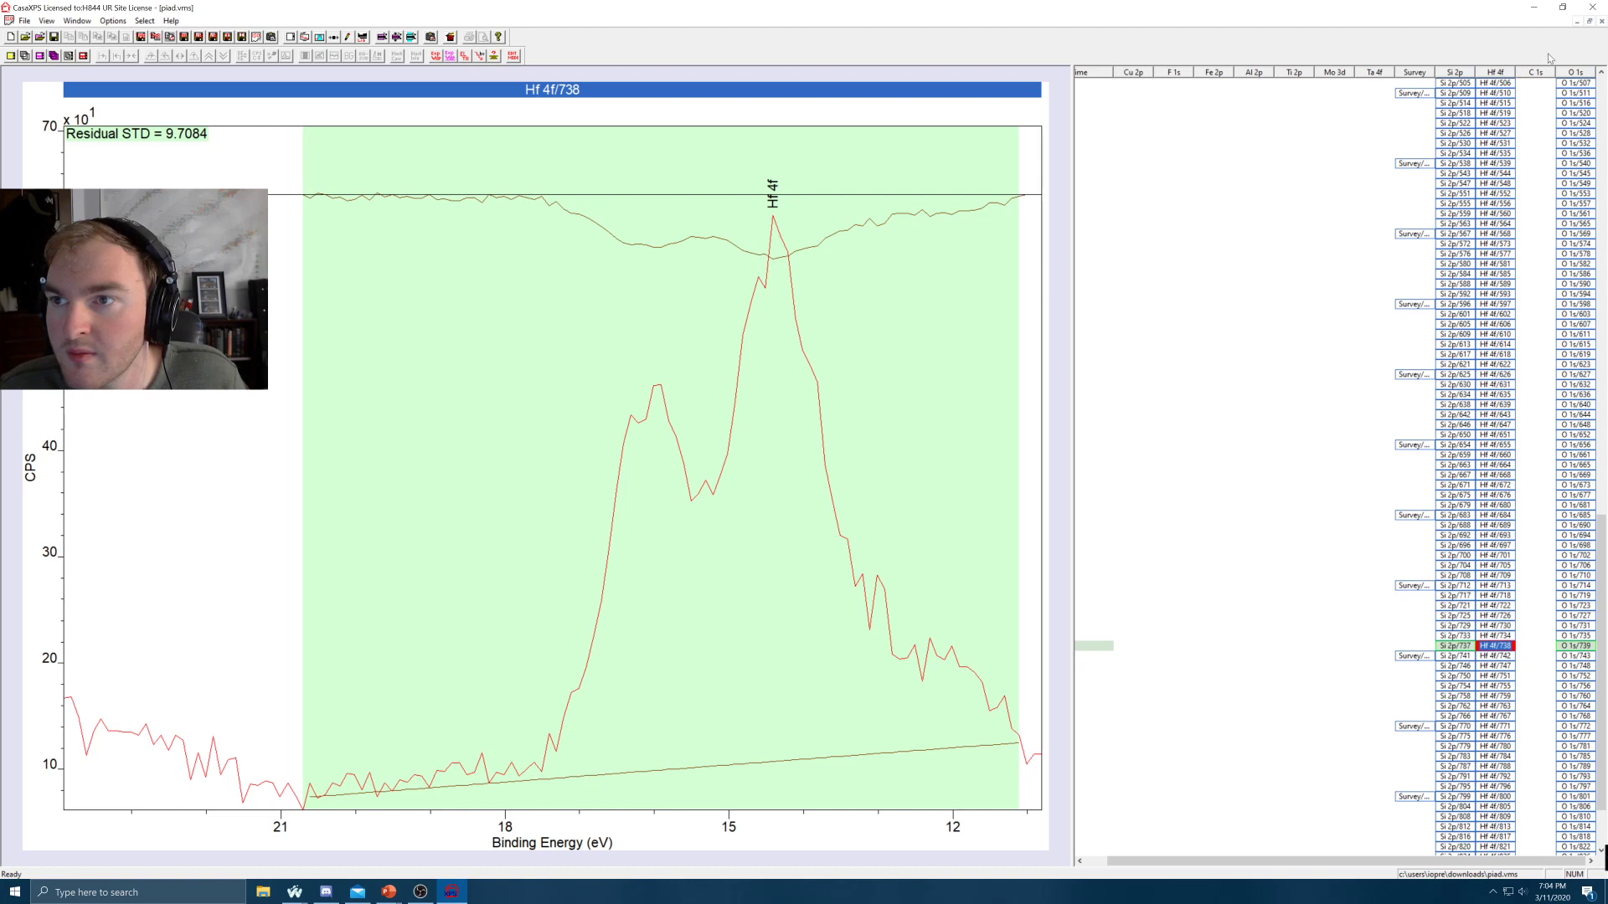
Overlay all Hf 4f spectra of the profile in one graph and display them as a 3D plot
left_click(1485, 75)
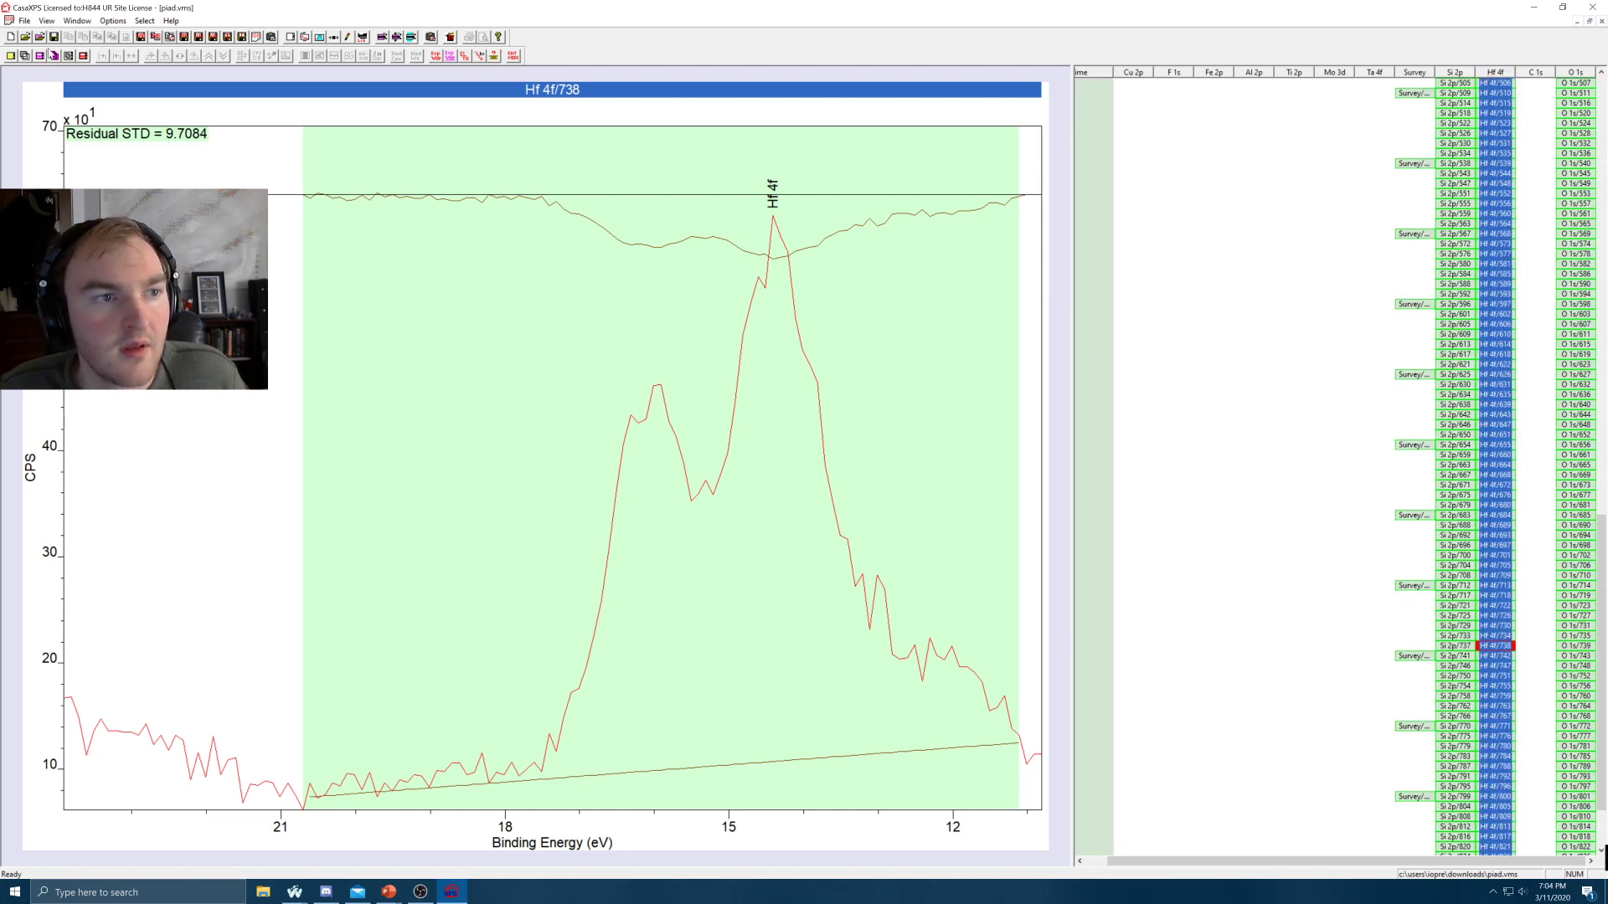
left_click(53, 57)
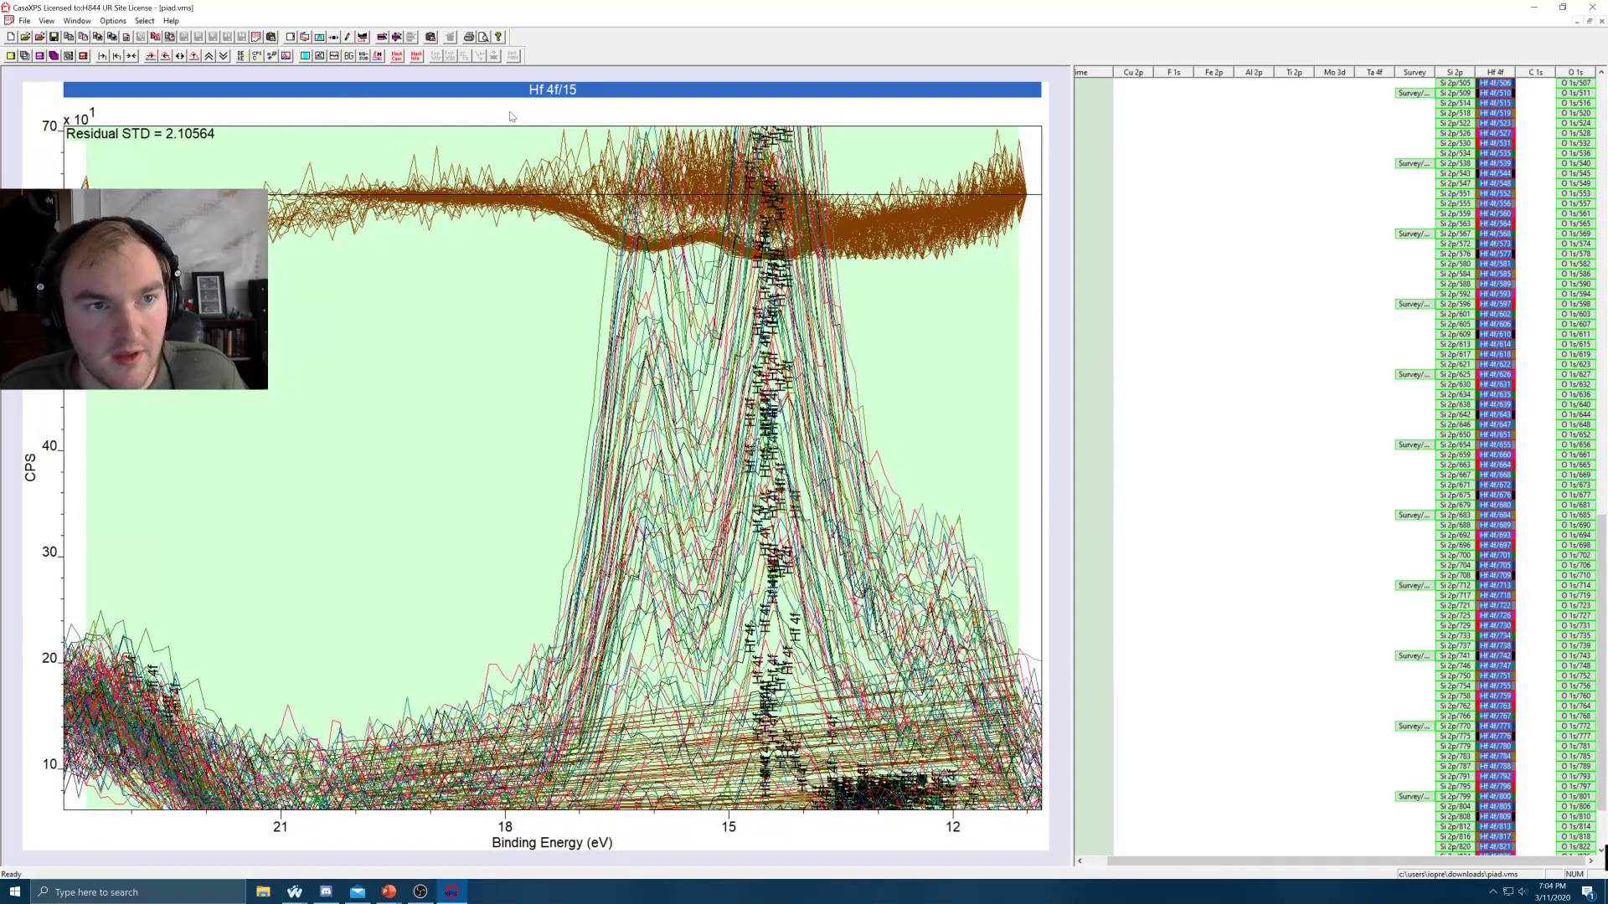
left_click(269, 57)
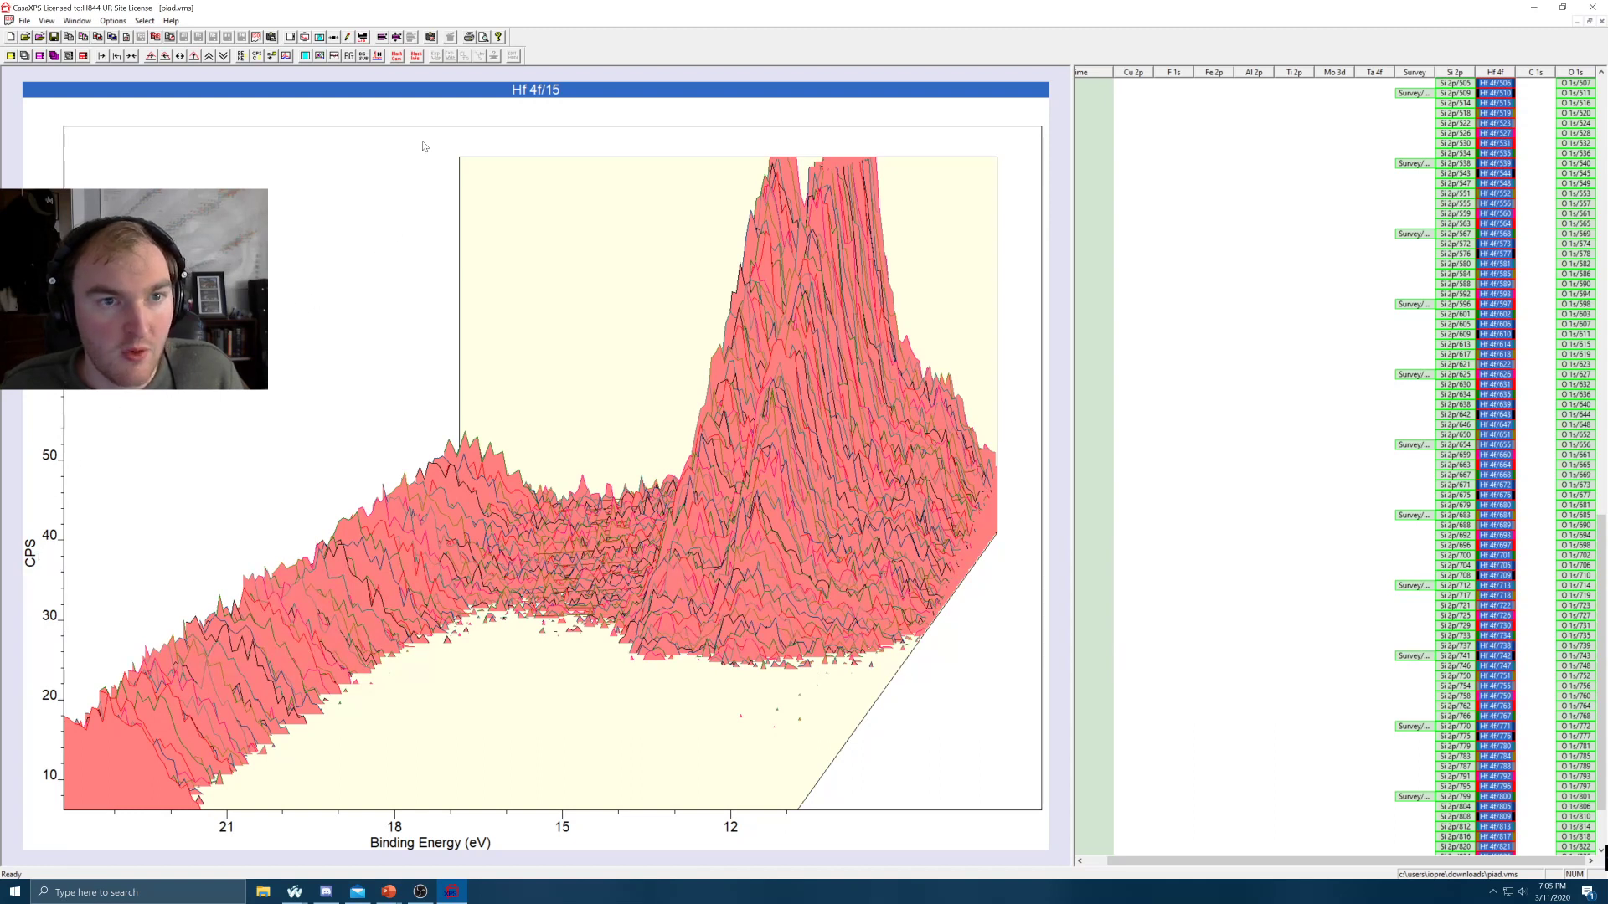
Set the Y-axis minimum of the 3D Hf 4f plot to 0 in the tile display parameters
left_click(113, 20)
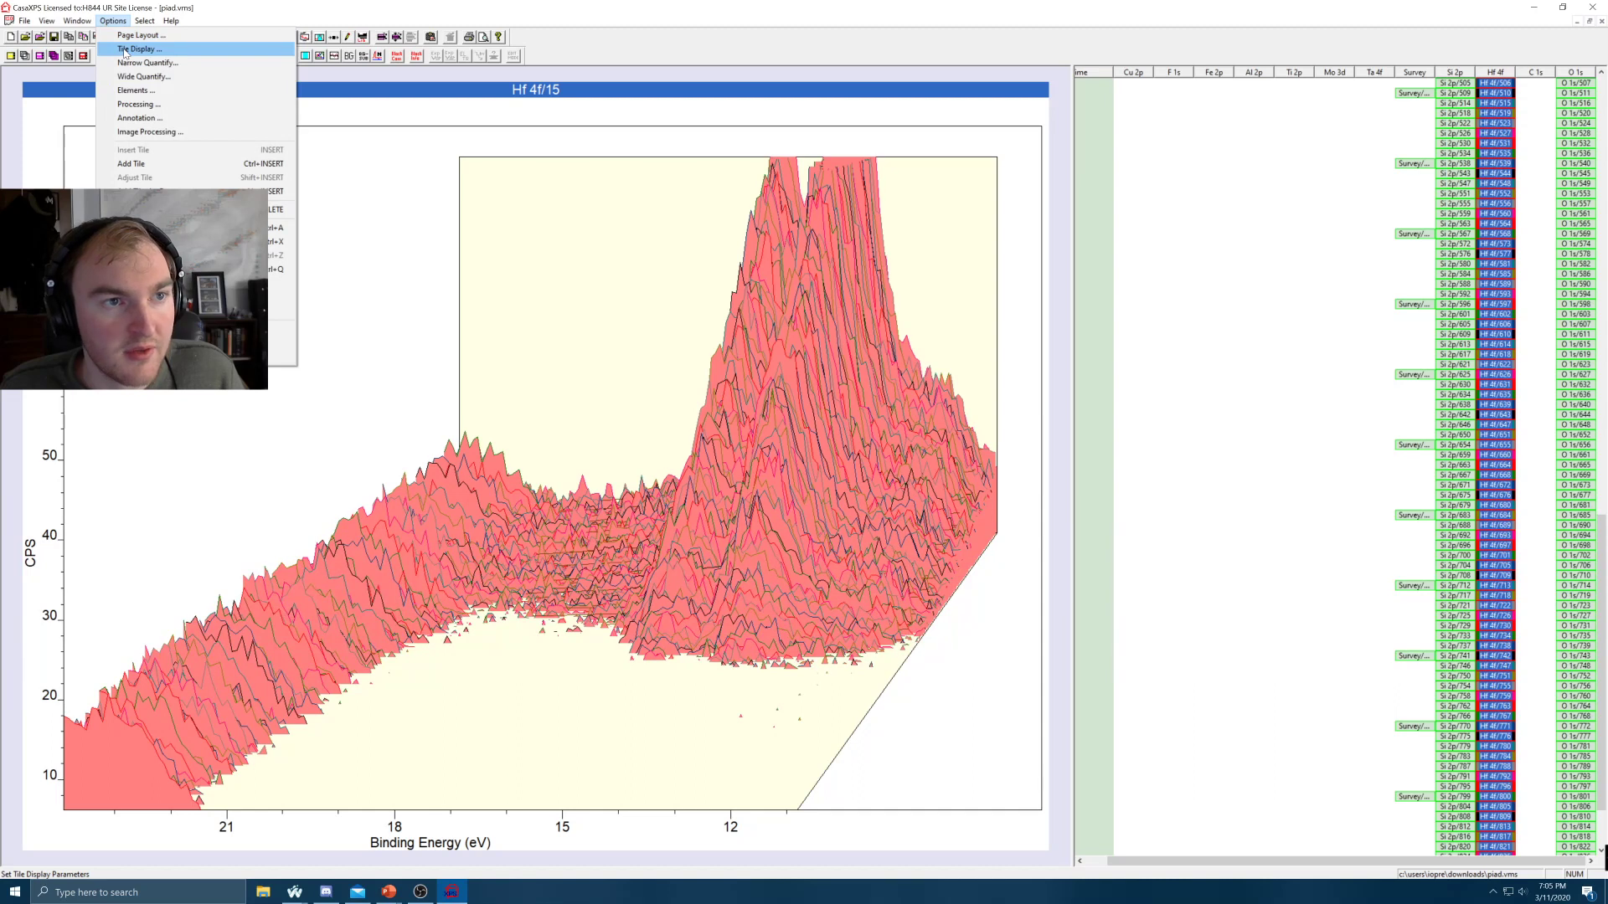
left_click(124, 49)
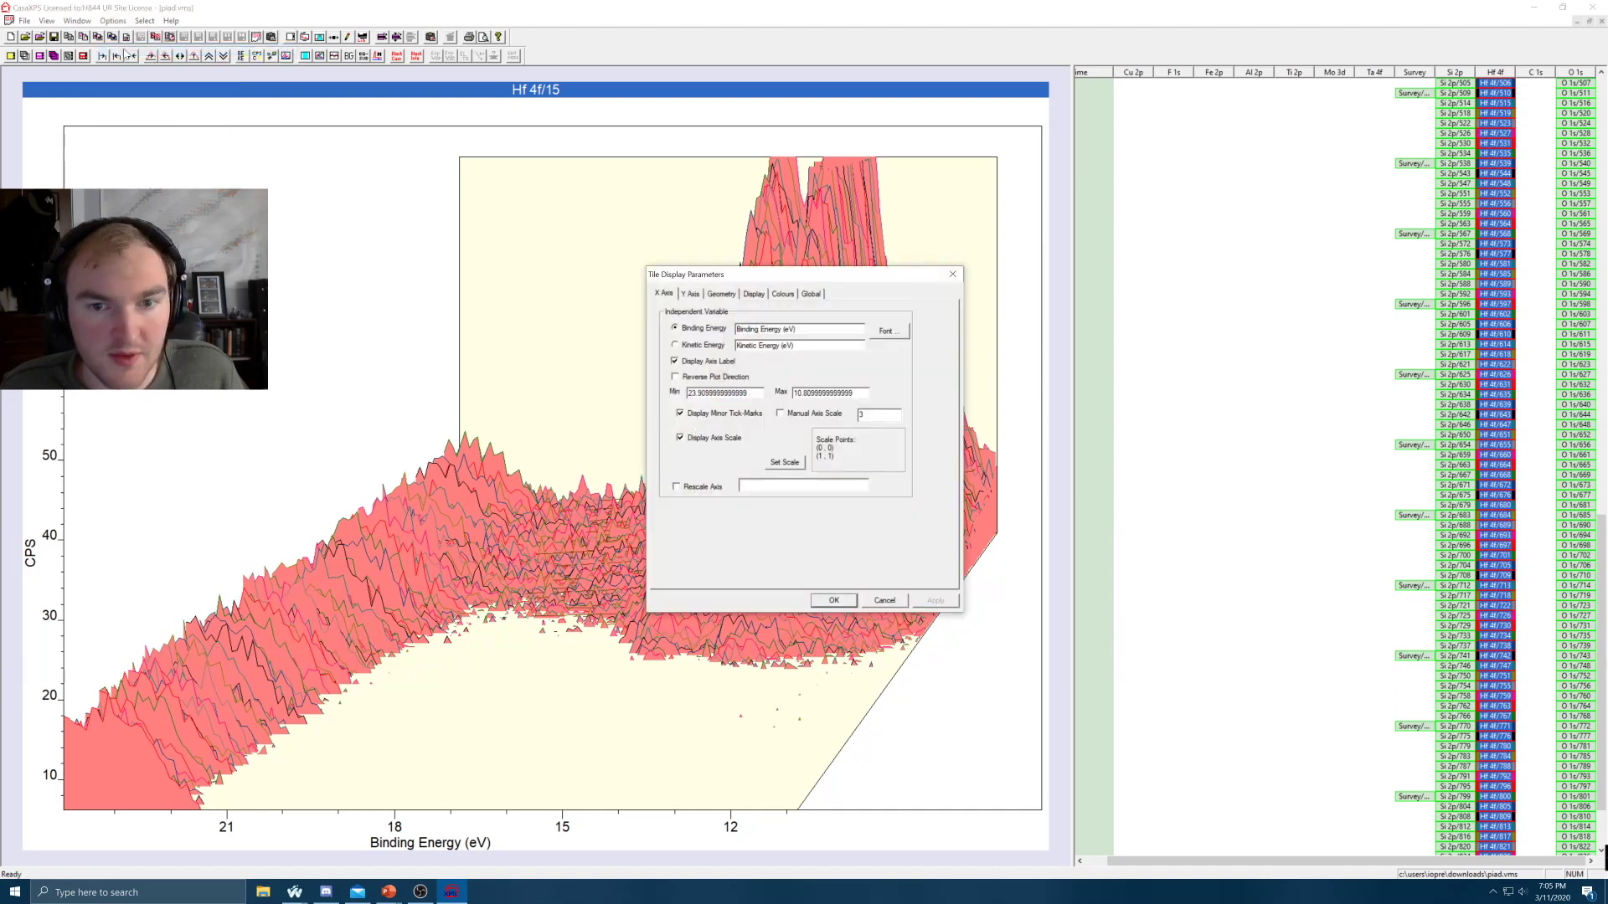
left_click(692, 294)
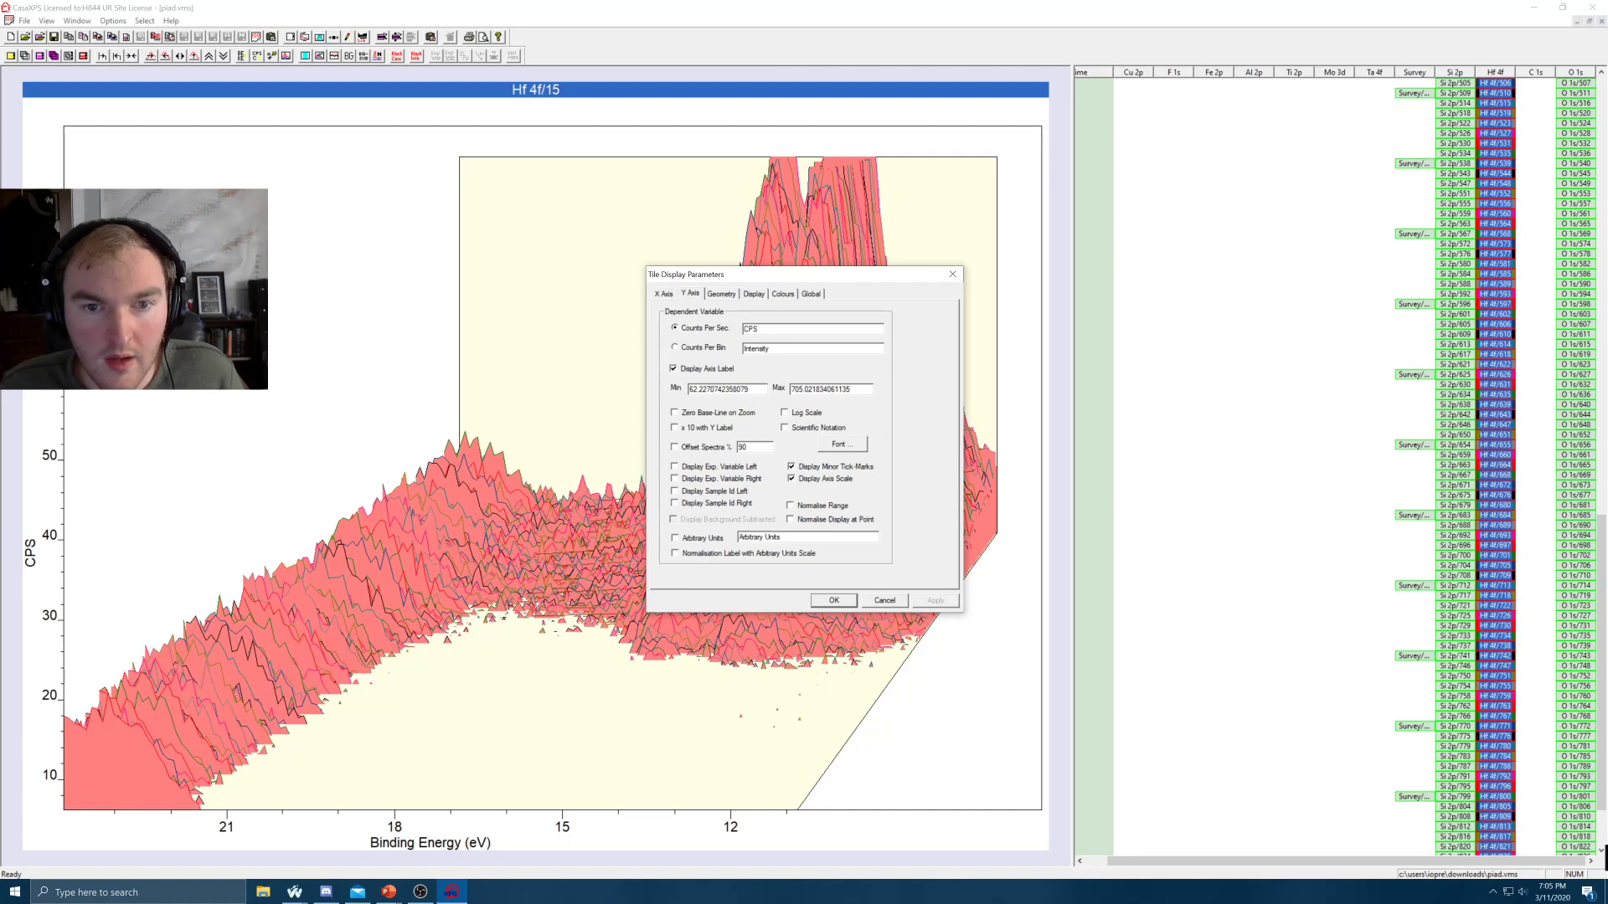
double_click(720, 390)
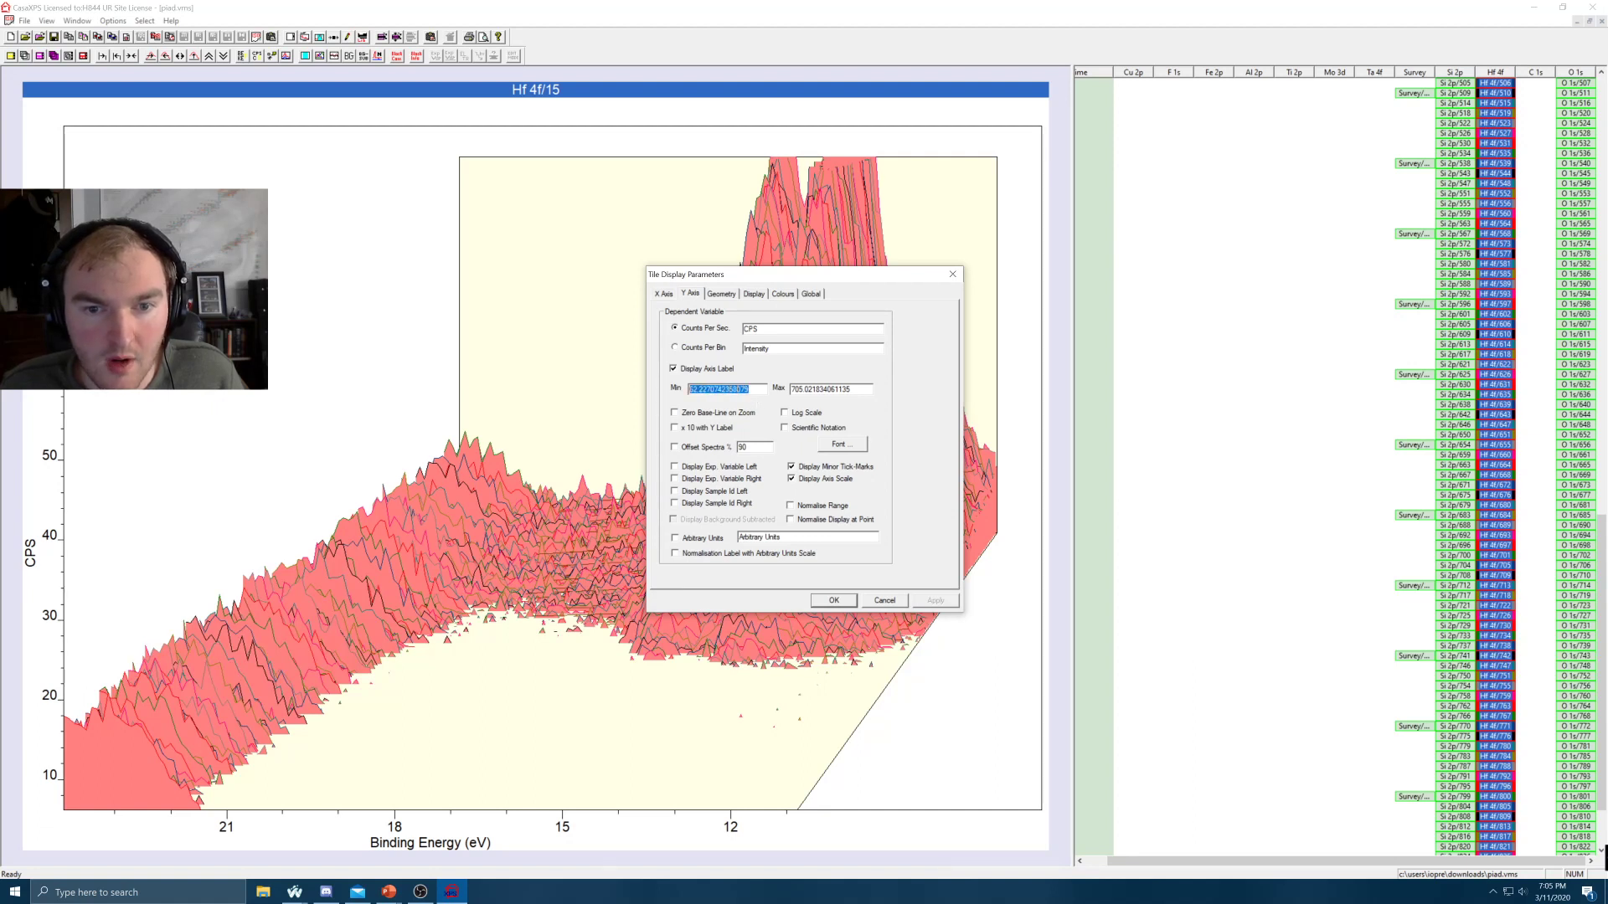
type("0")
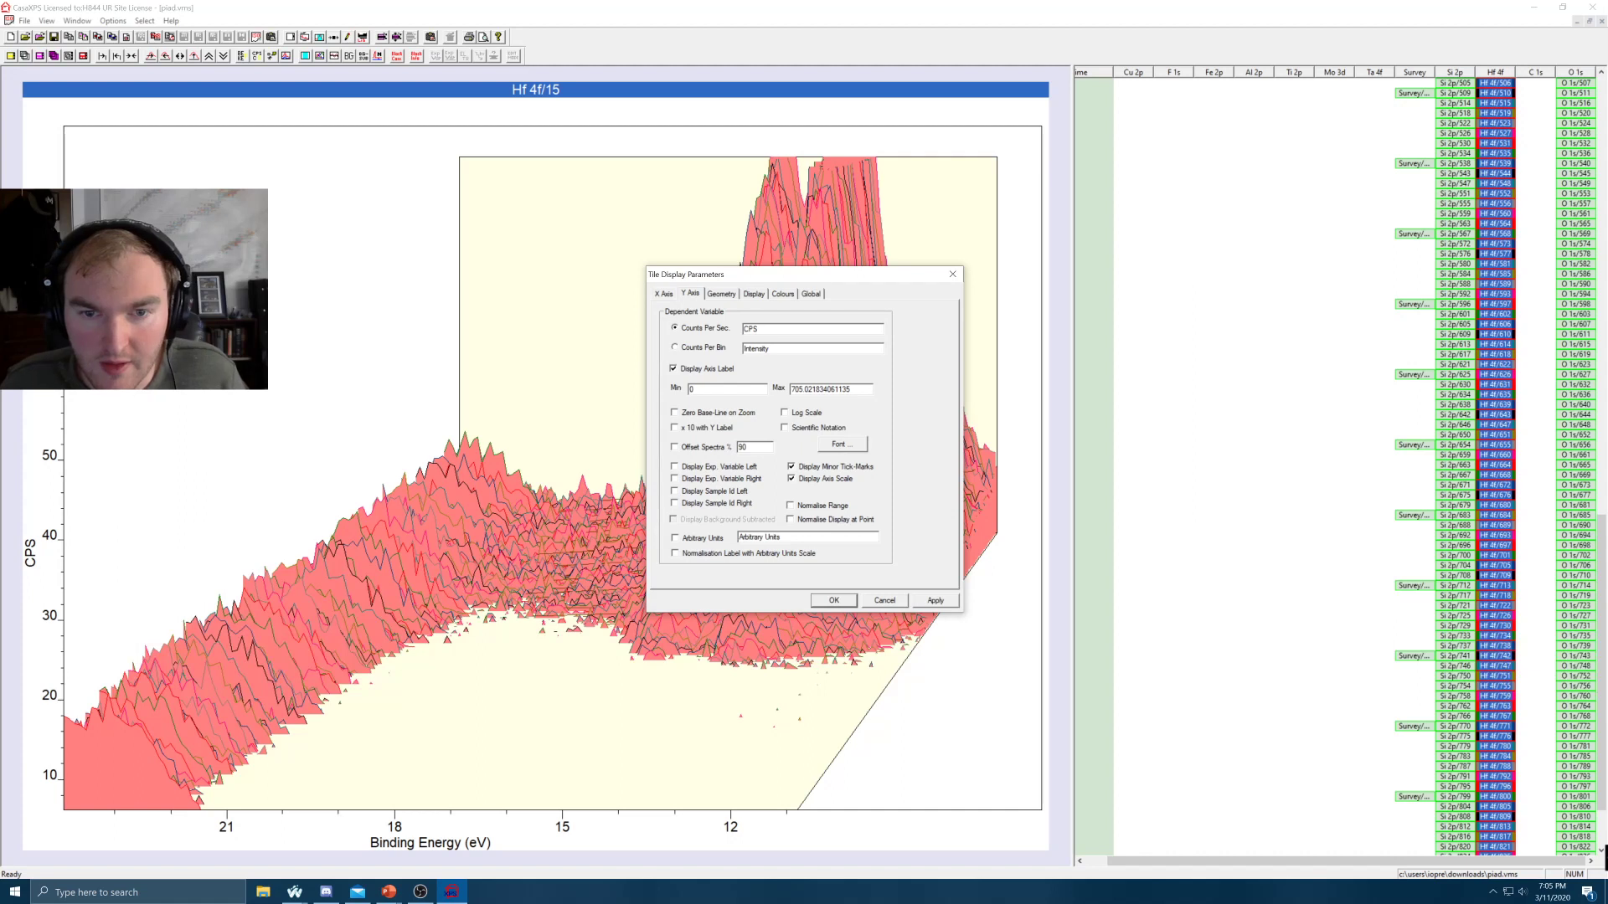
left_click(941, 602)
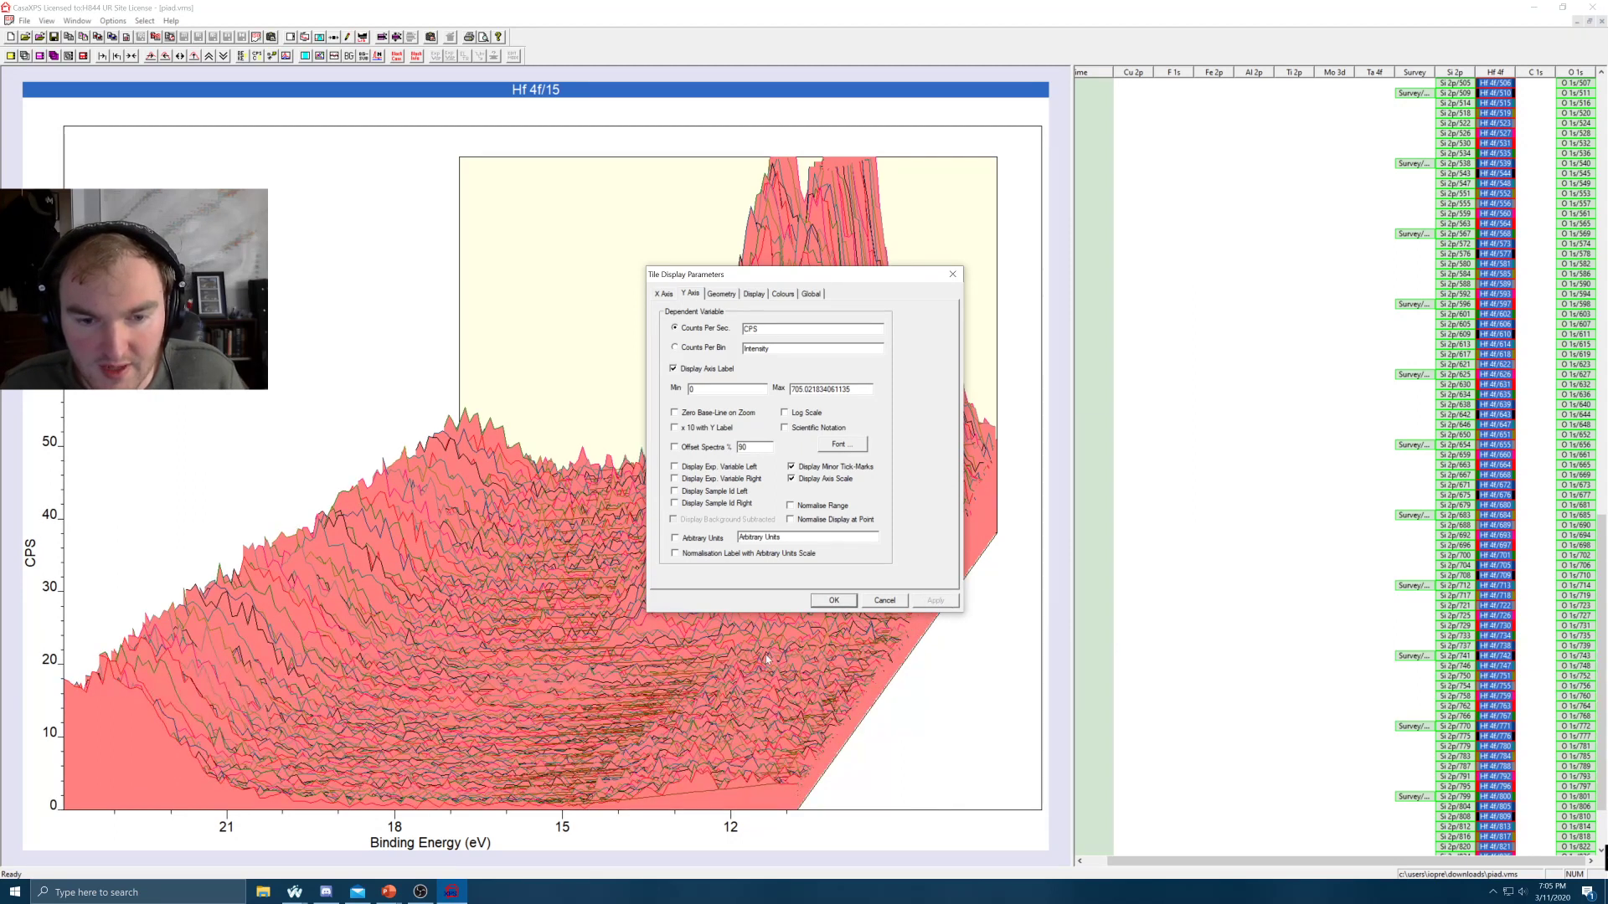
Try a Y-axis maximum of 800 for the 3D Hf 4f plot
left_click_drag(803, 275, 966, 311)
left_click_drag(1032, 426, 953, 427)
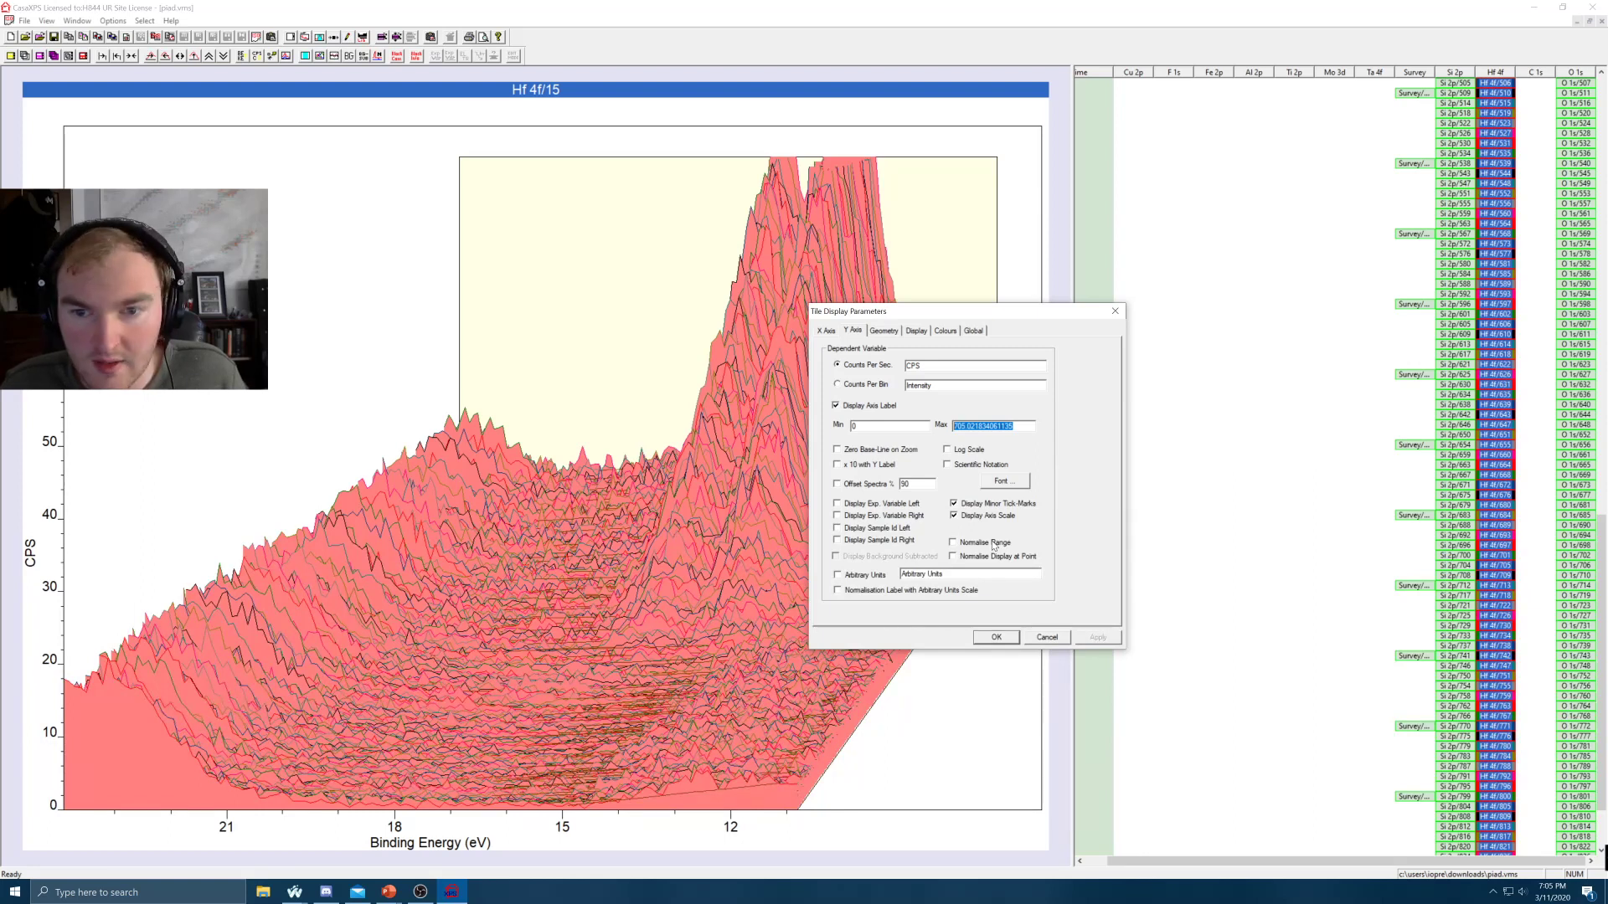
type("800")
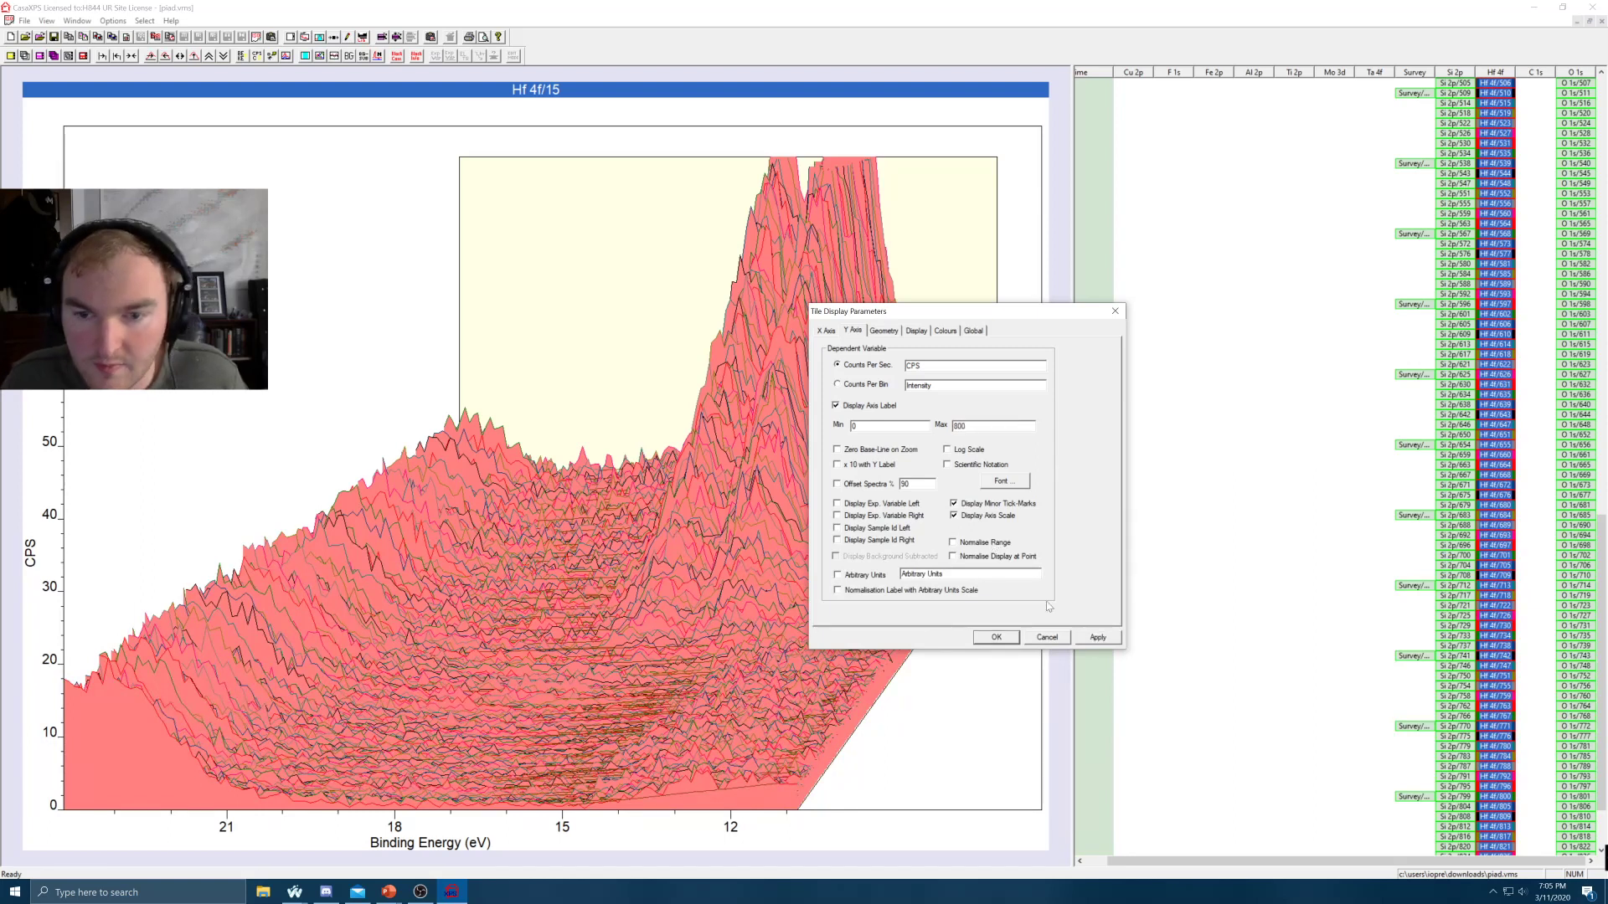
left_click(1098, 637)
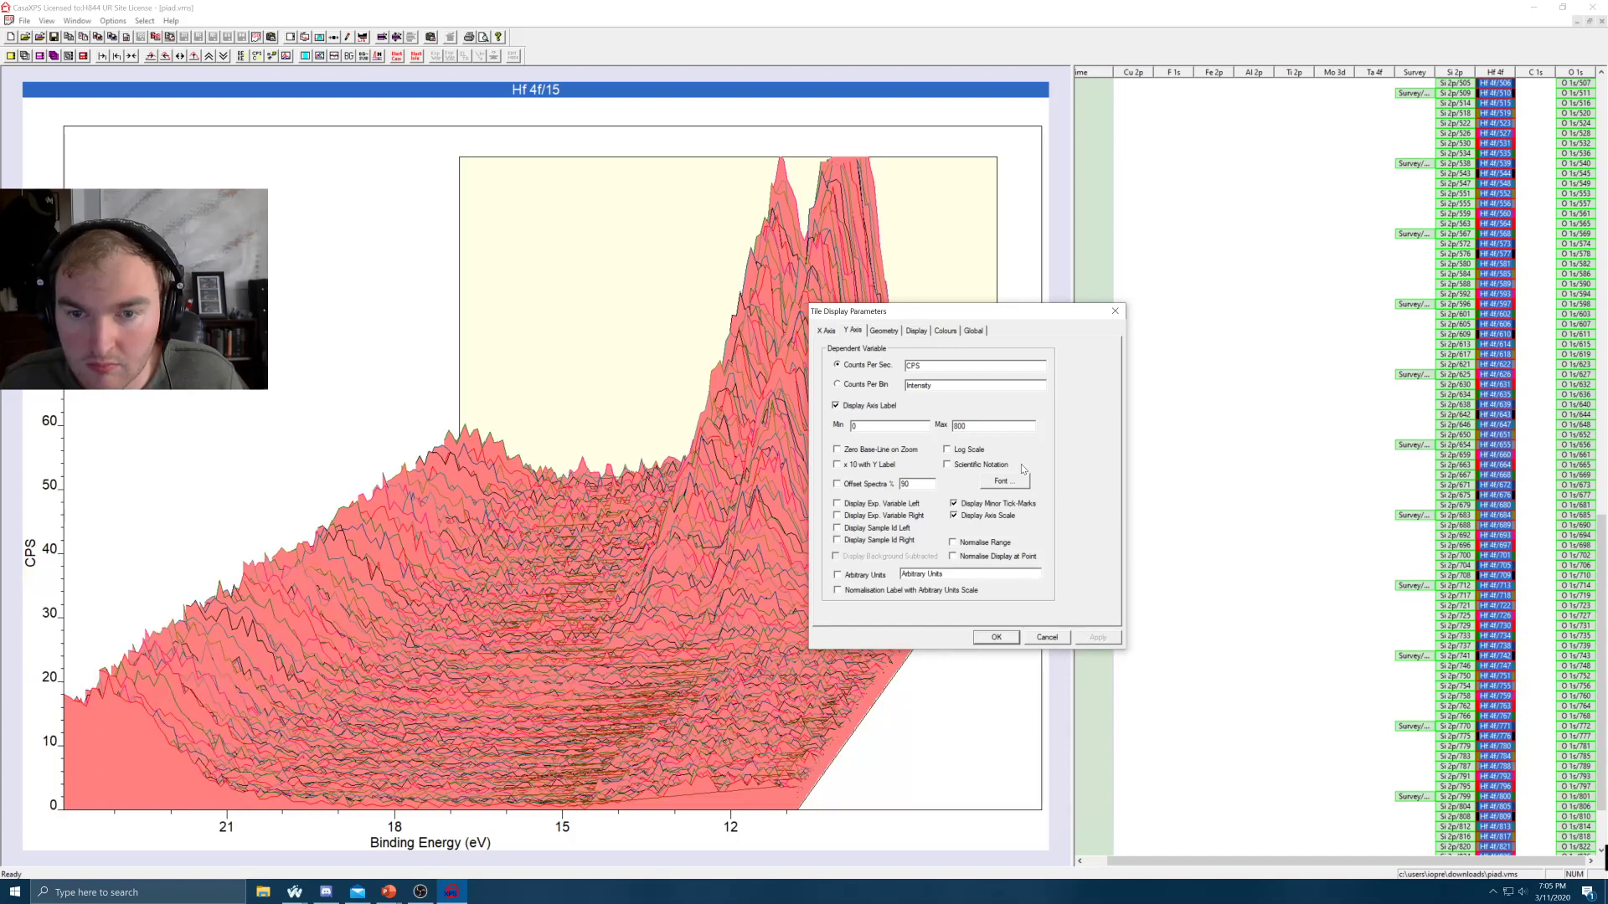
Set the Y-axis maximum of the 3D Hf 4f plot to 1000 and accept the display parameters
double_click(960, 425)
type("1000")
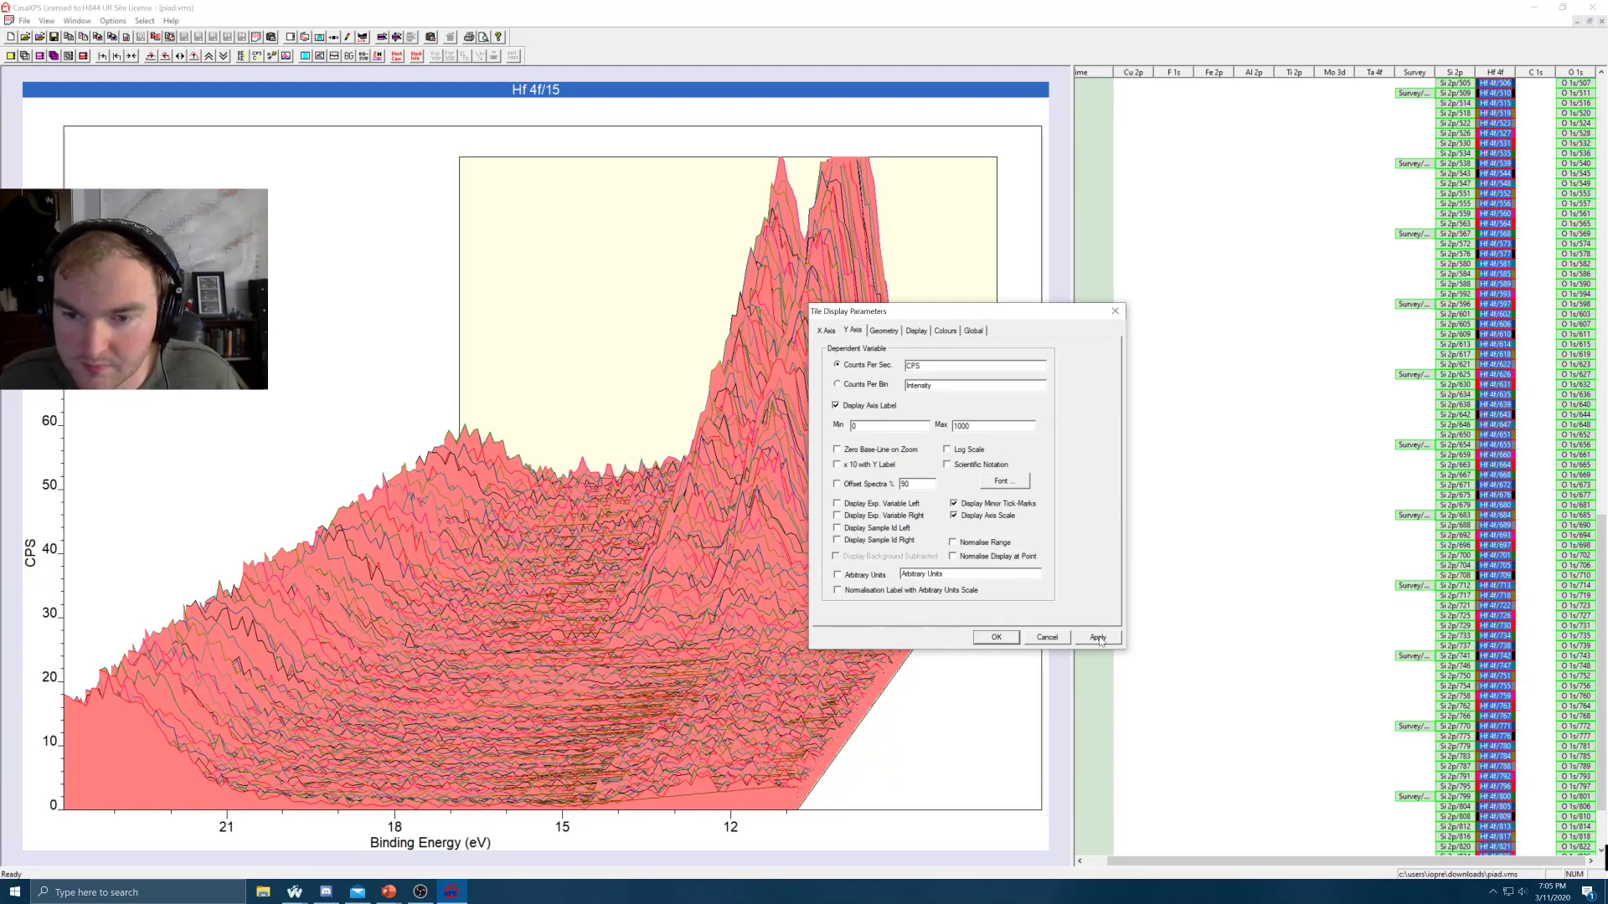
left_click(1098, 638)
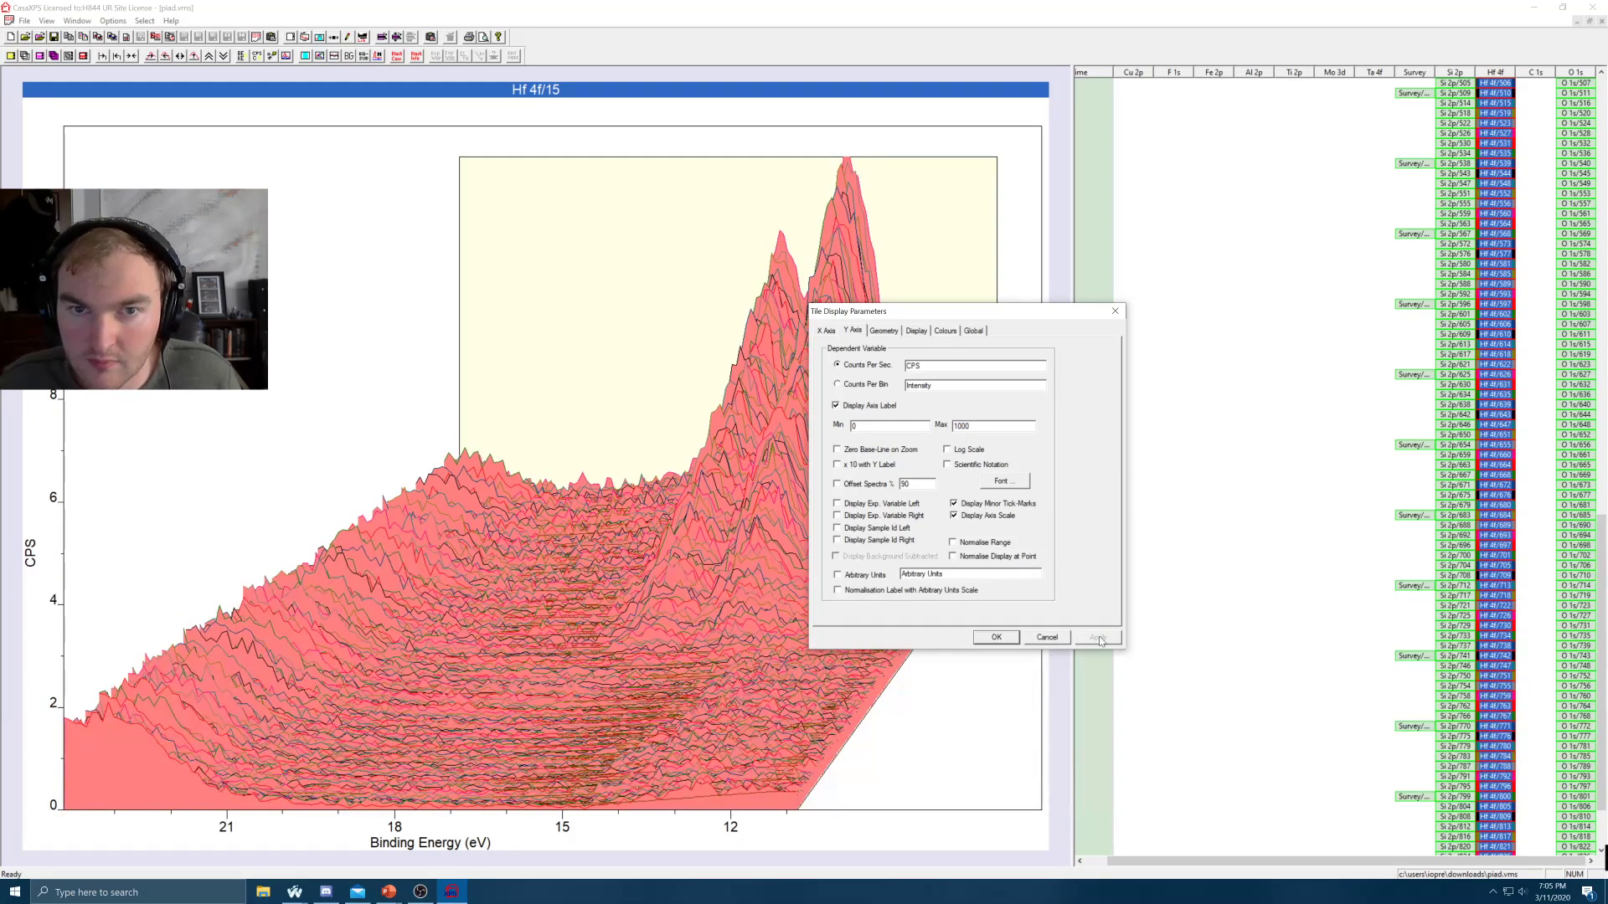
left_click(996, 638)
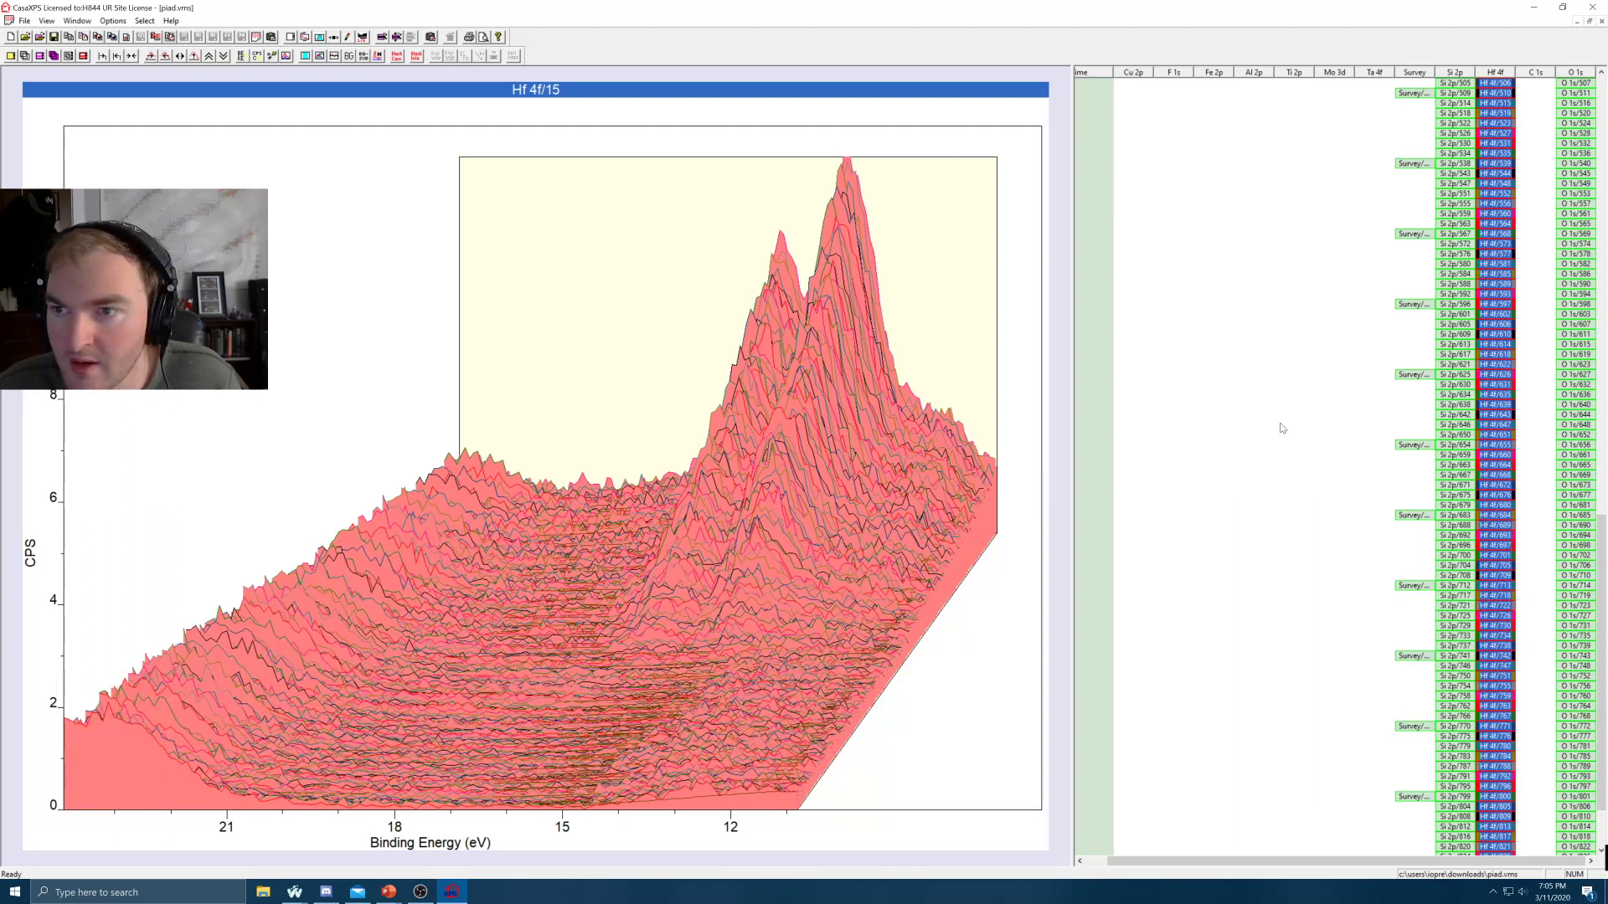
scroll(1281, 428, "up", 13)
scroll(1281, 428, "up", 18)
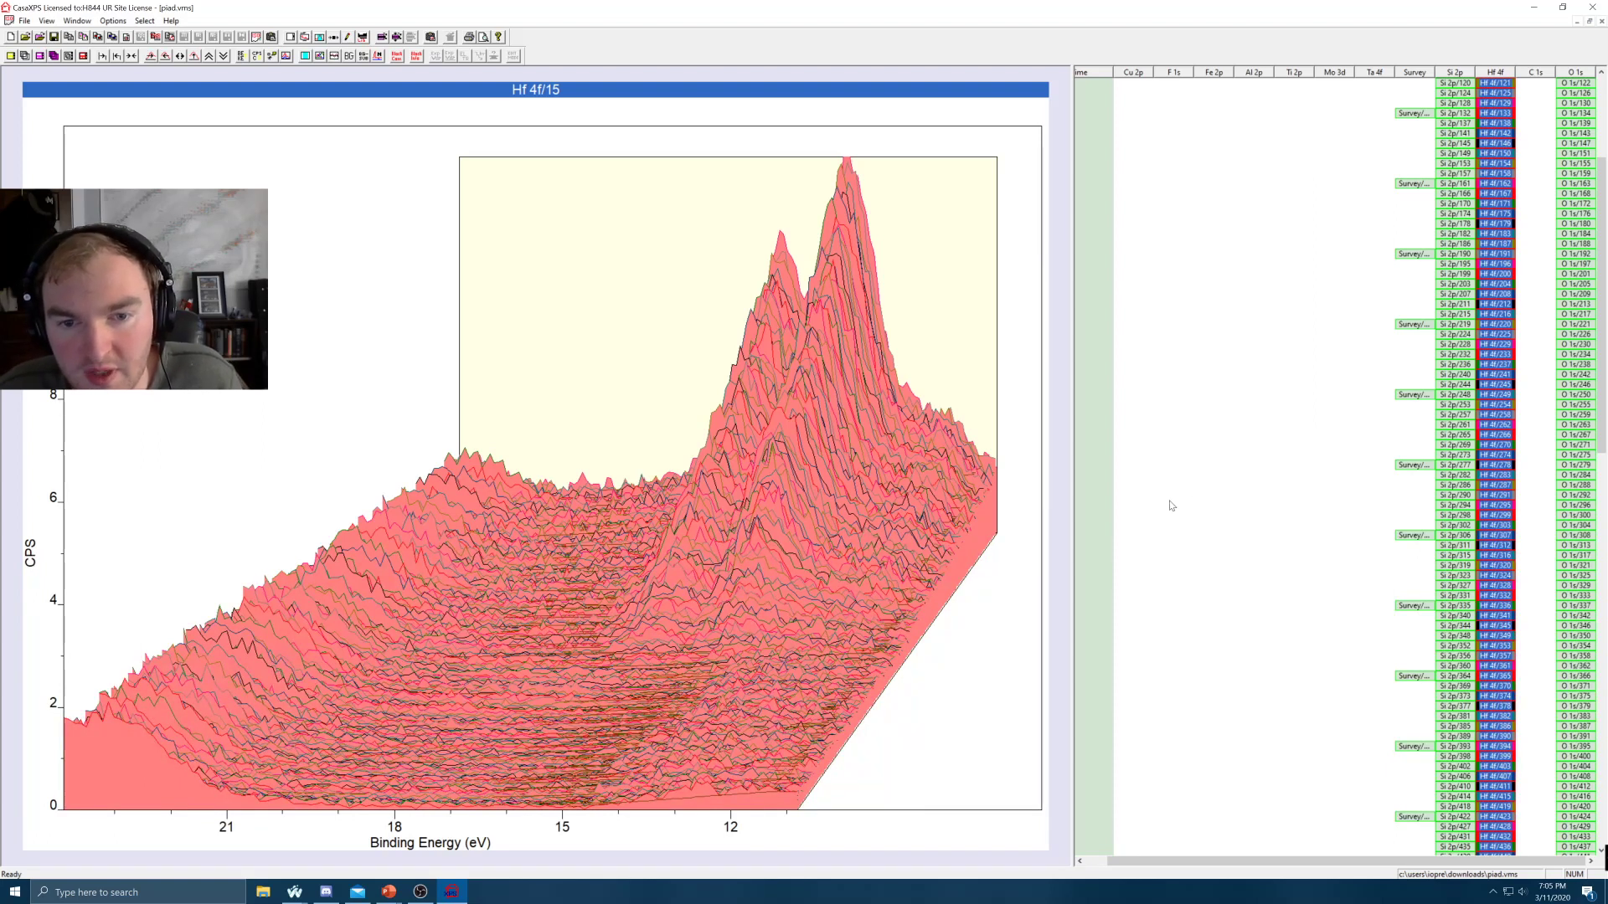
scroll(1209, 518, "up", 7)
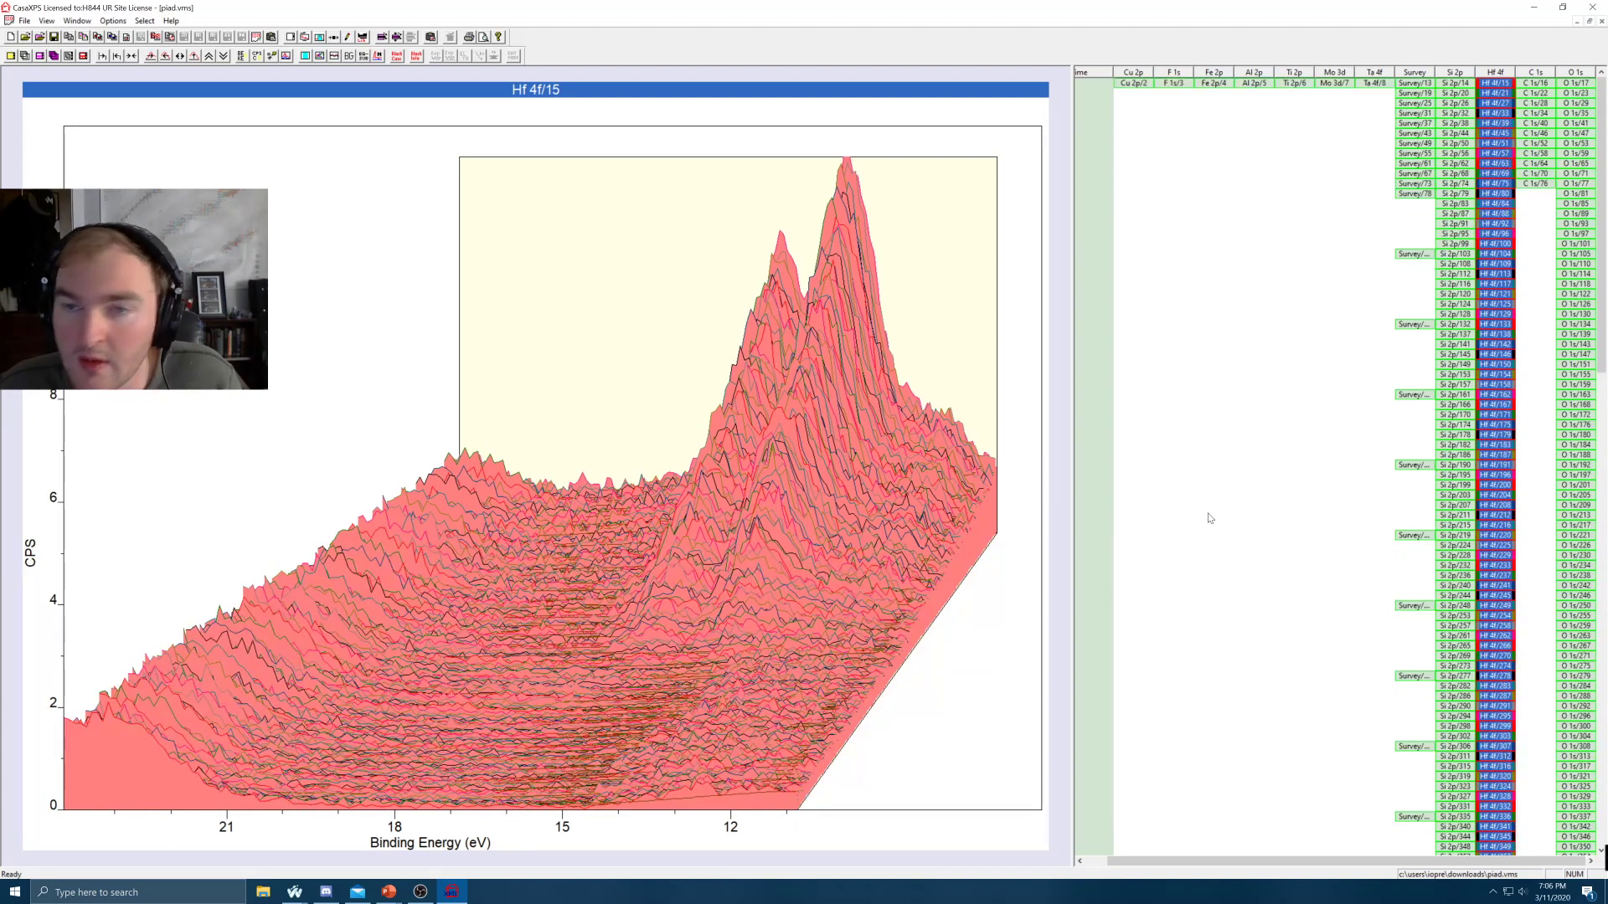
scroll(1209, 516, "down", 20)
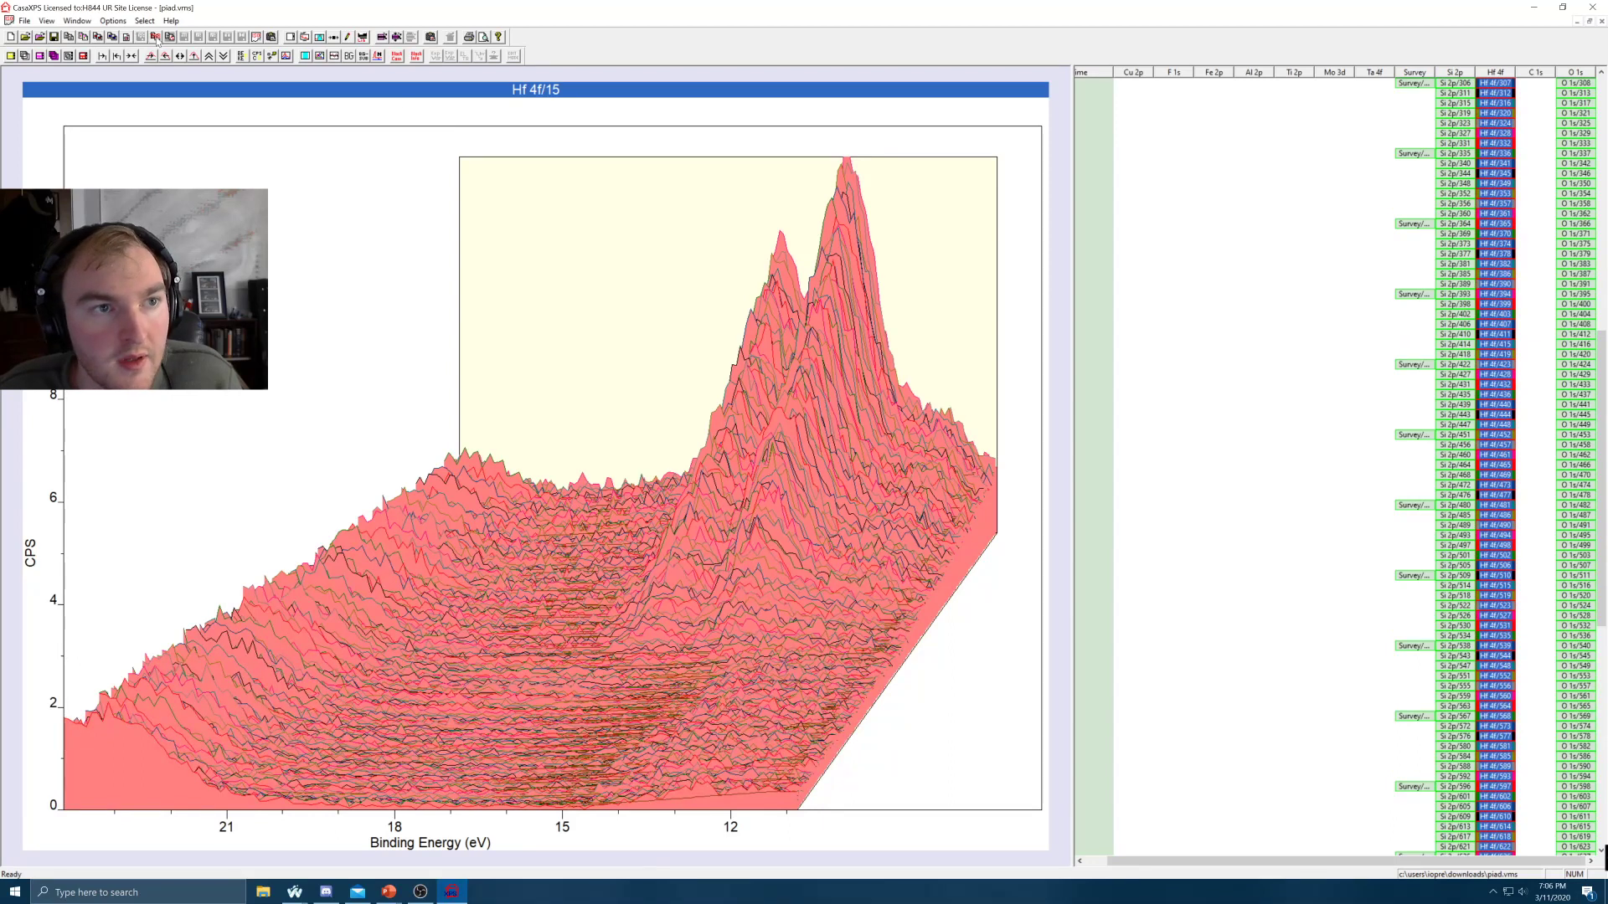
Set the X-axis minimum of the 3D Hf 4f plot to 18 eV in the tile display parameters
left_click(113, 21)
left_click(139, 48)
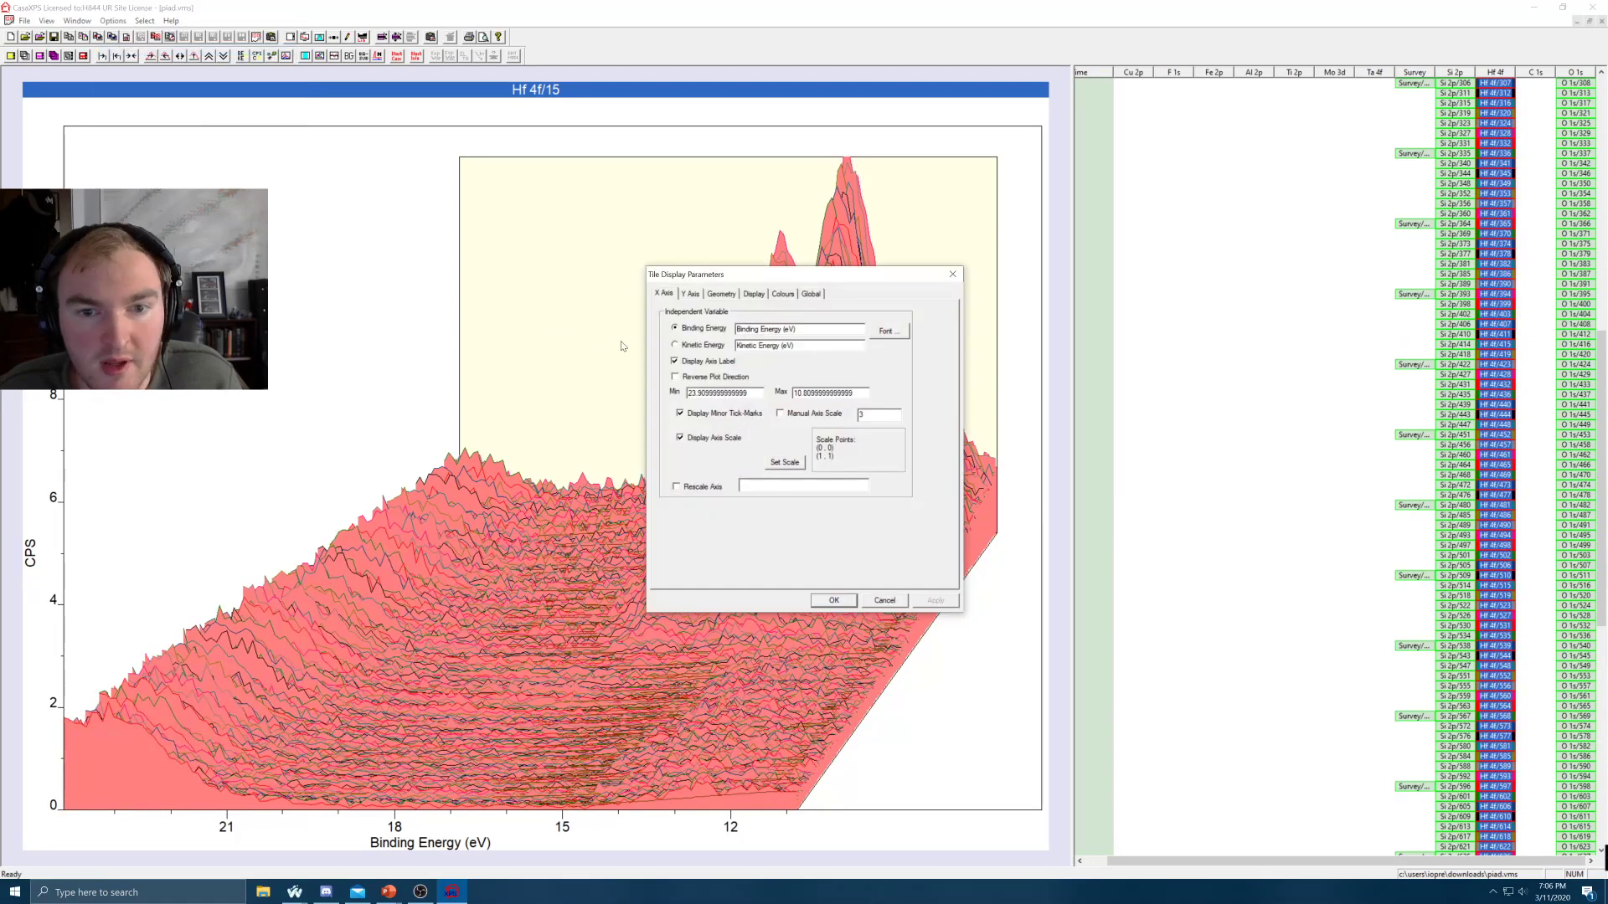
left_click_drag(750, 278, 1021, 308)
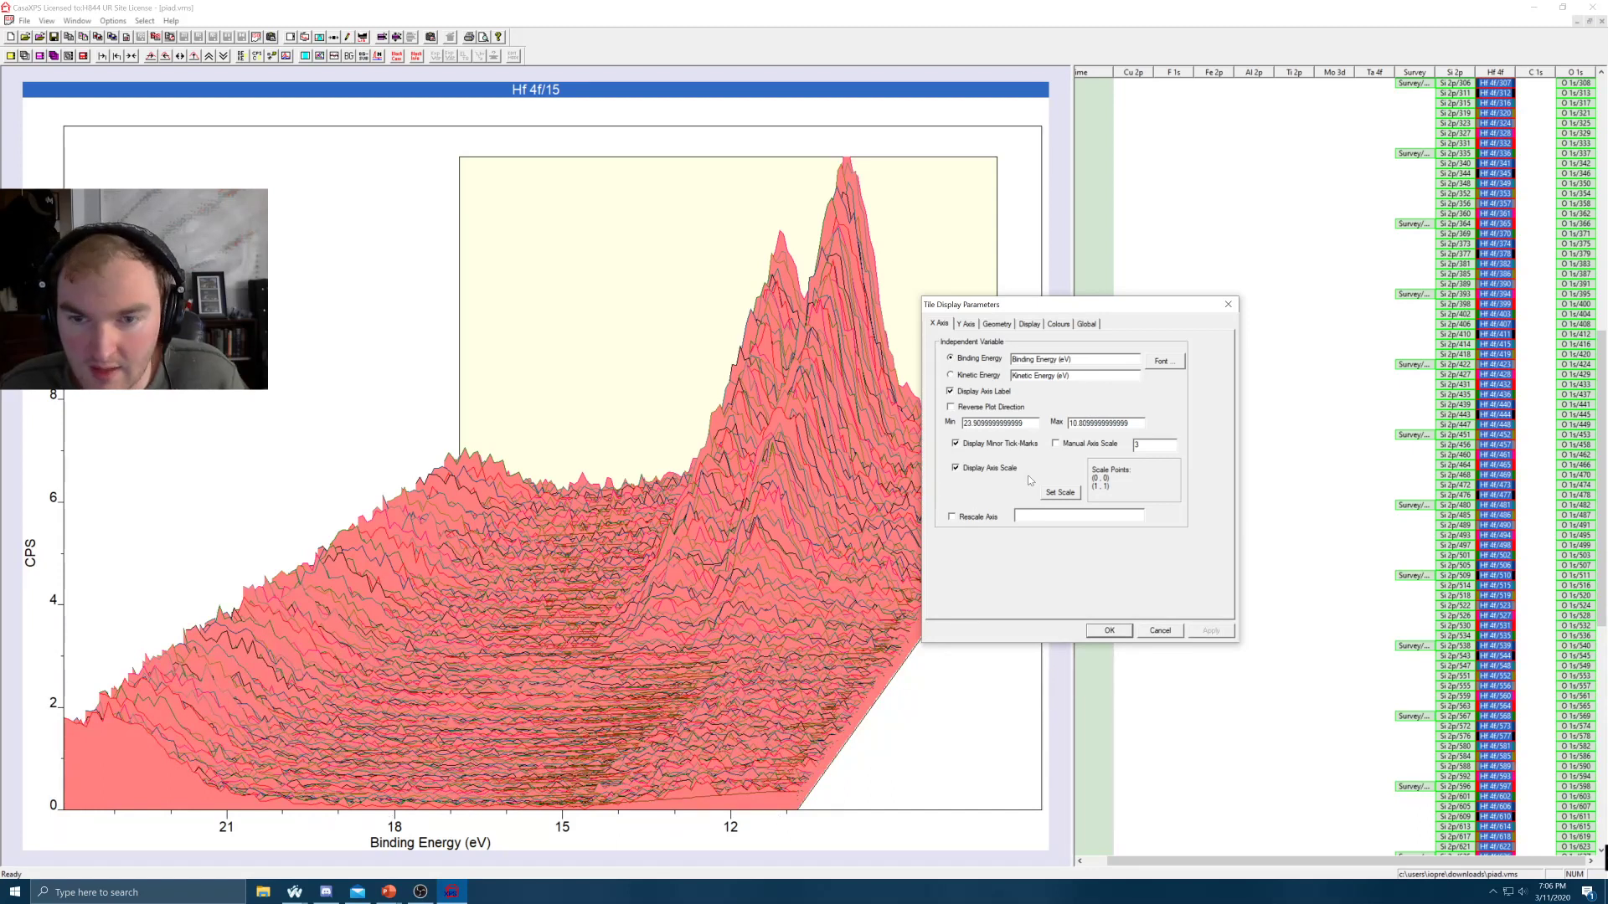
left_click_drag(1026, 423, 956, 427)
type("18")
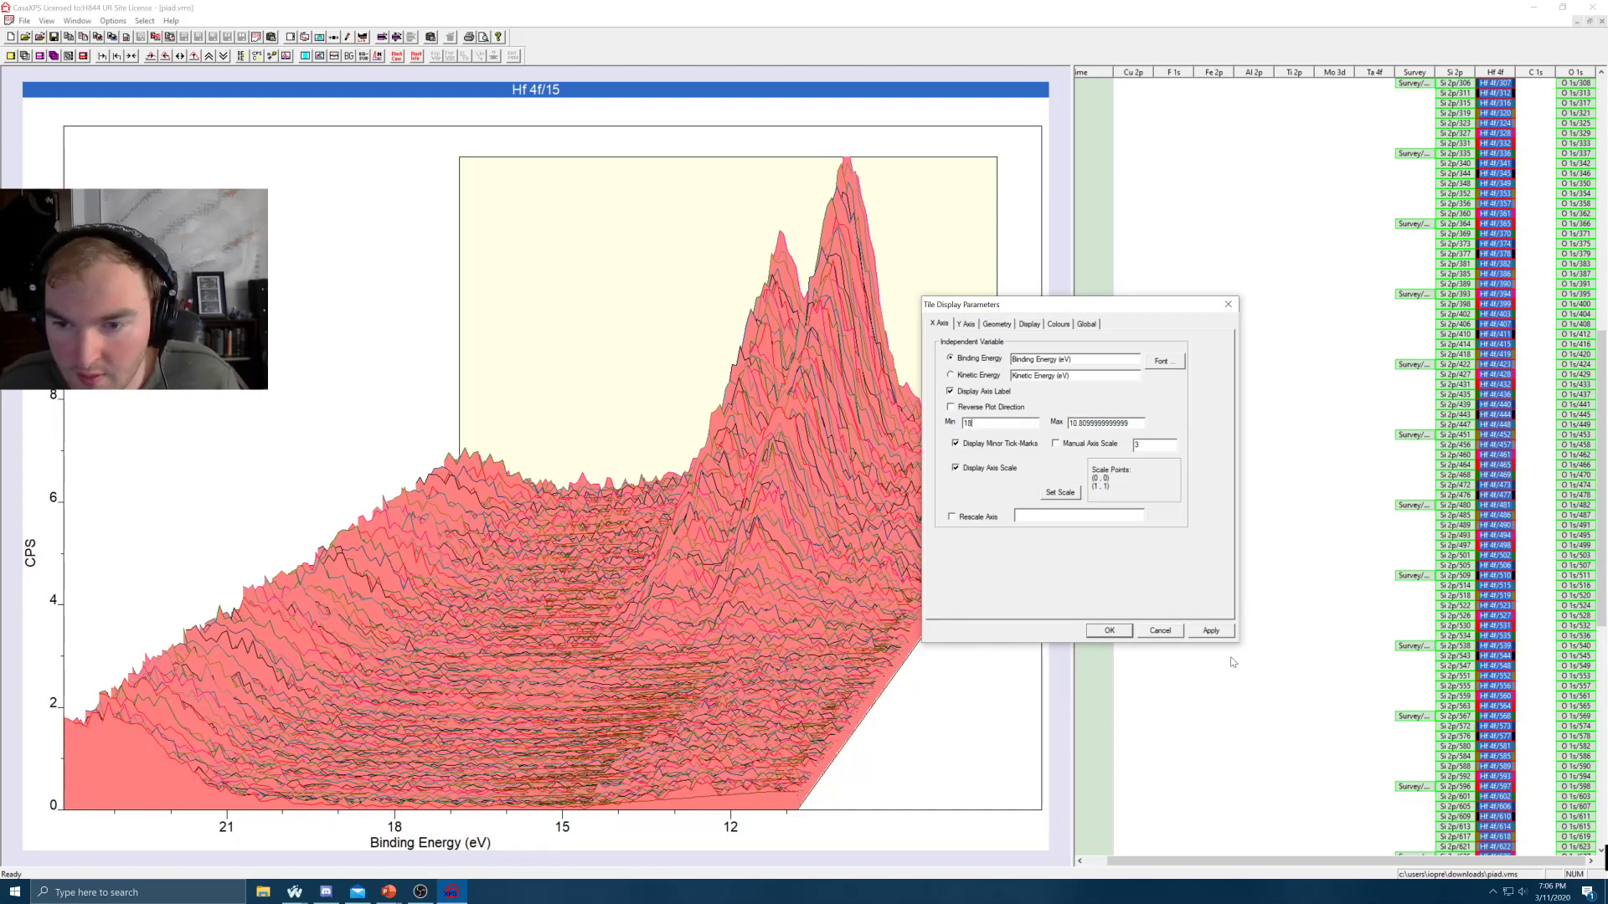
left_click(1199, 634)
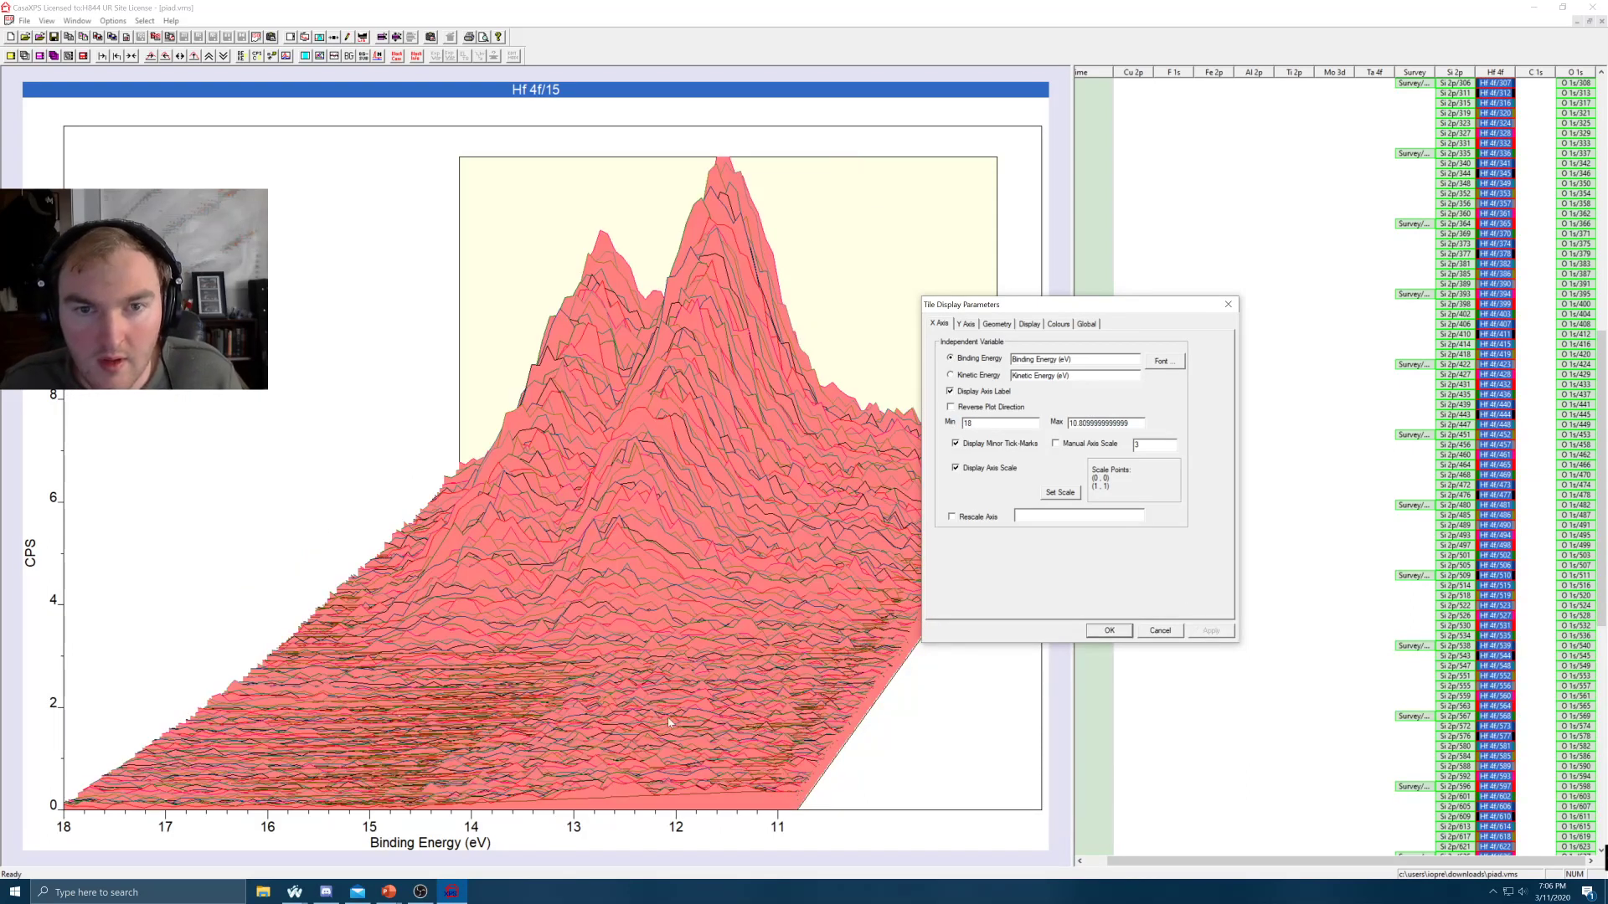
Try reversing the stacking order of the 3D Hf 4f plot in the geometry settings
left_click(966, 325)
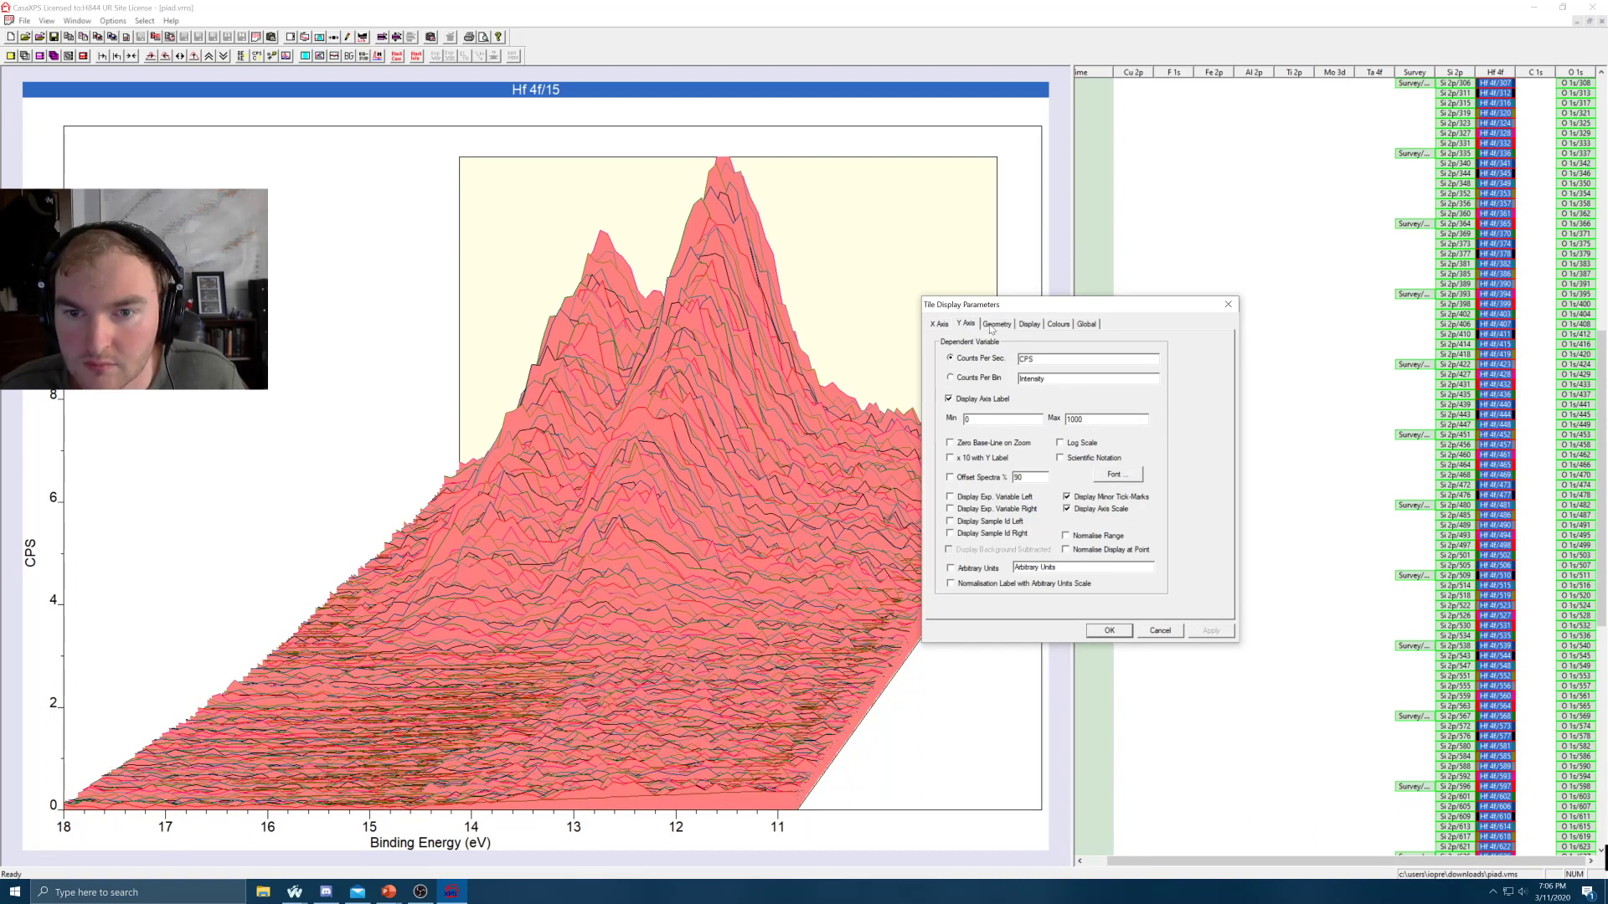
left_click(990, 327)
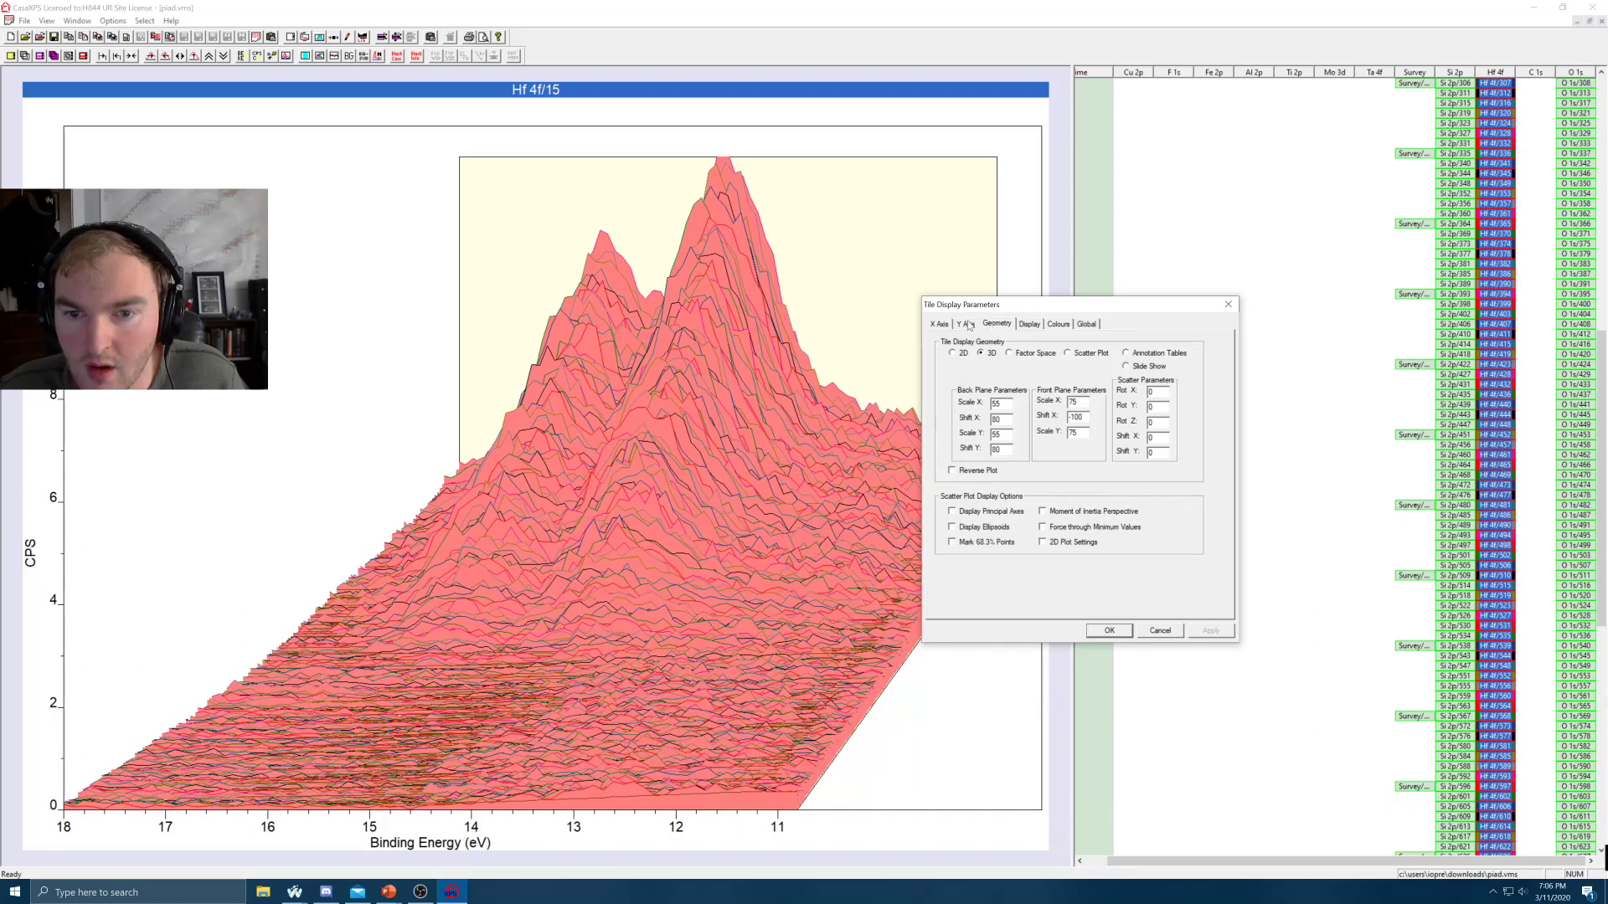
double_click(952, 471)
double_click(952, 471)
double_click(952, 470)
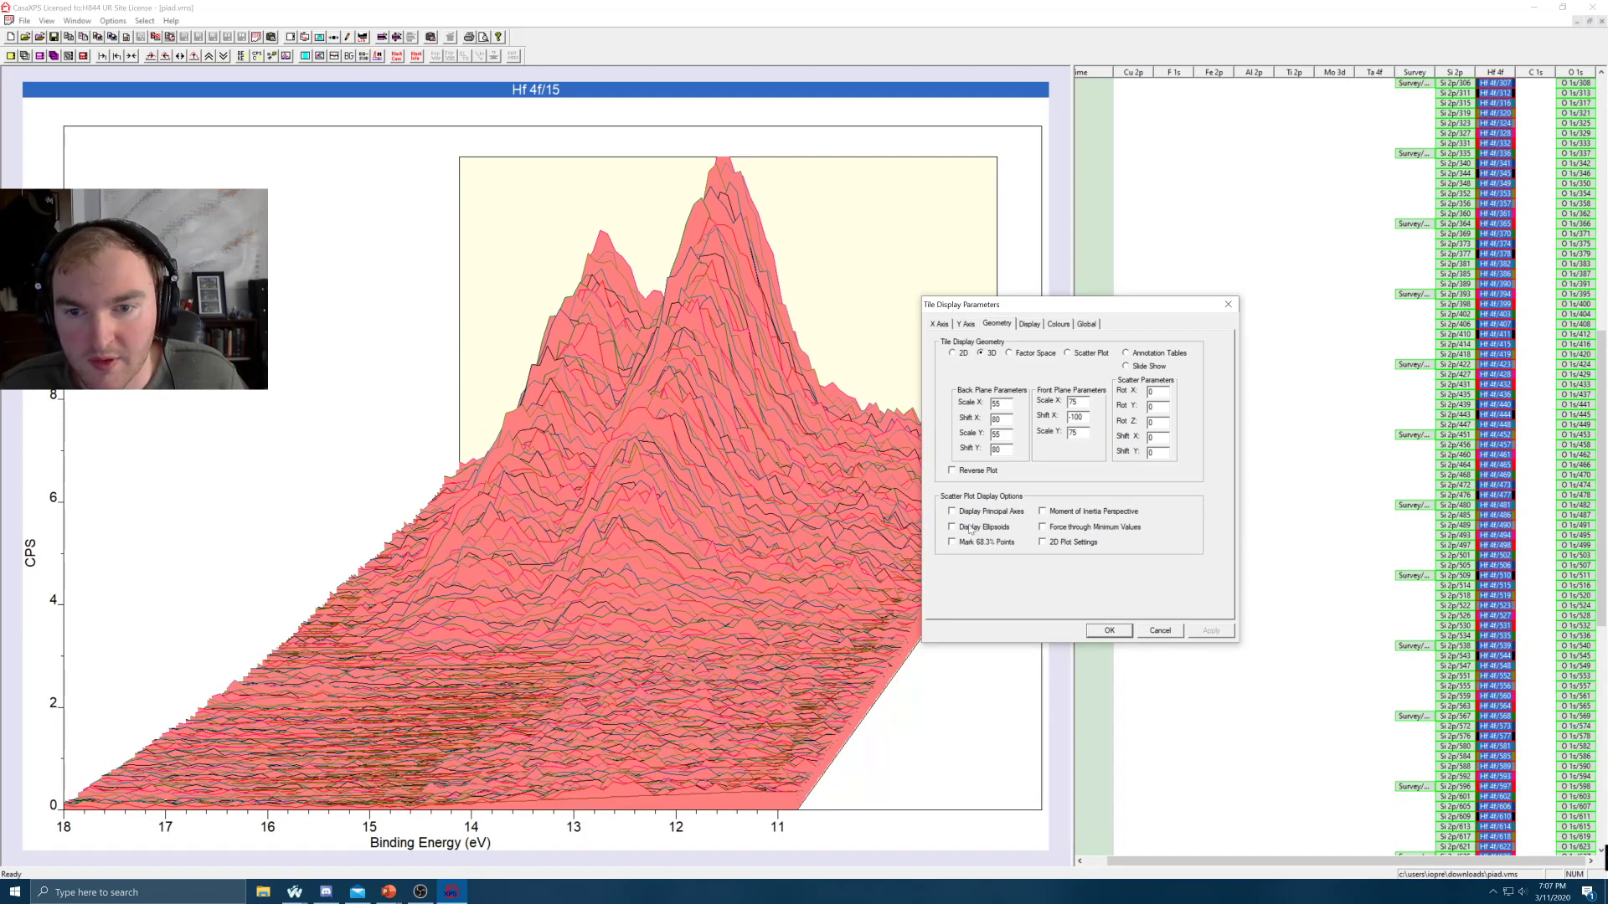
left_click(952, 470)
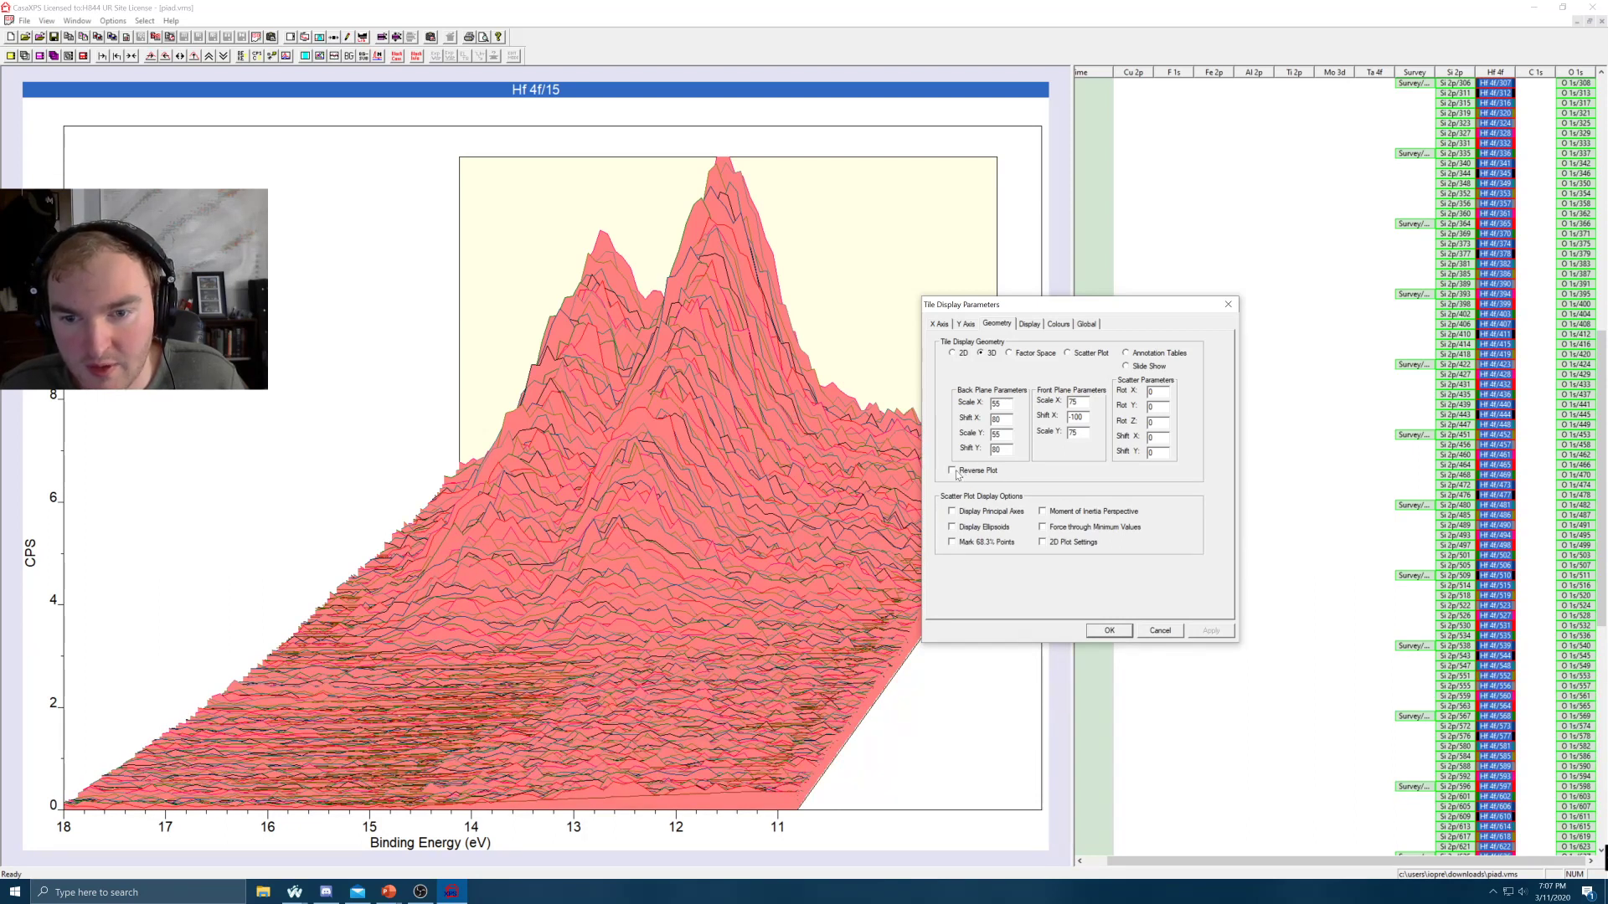
left_click(1217, 632)
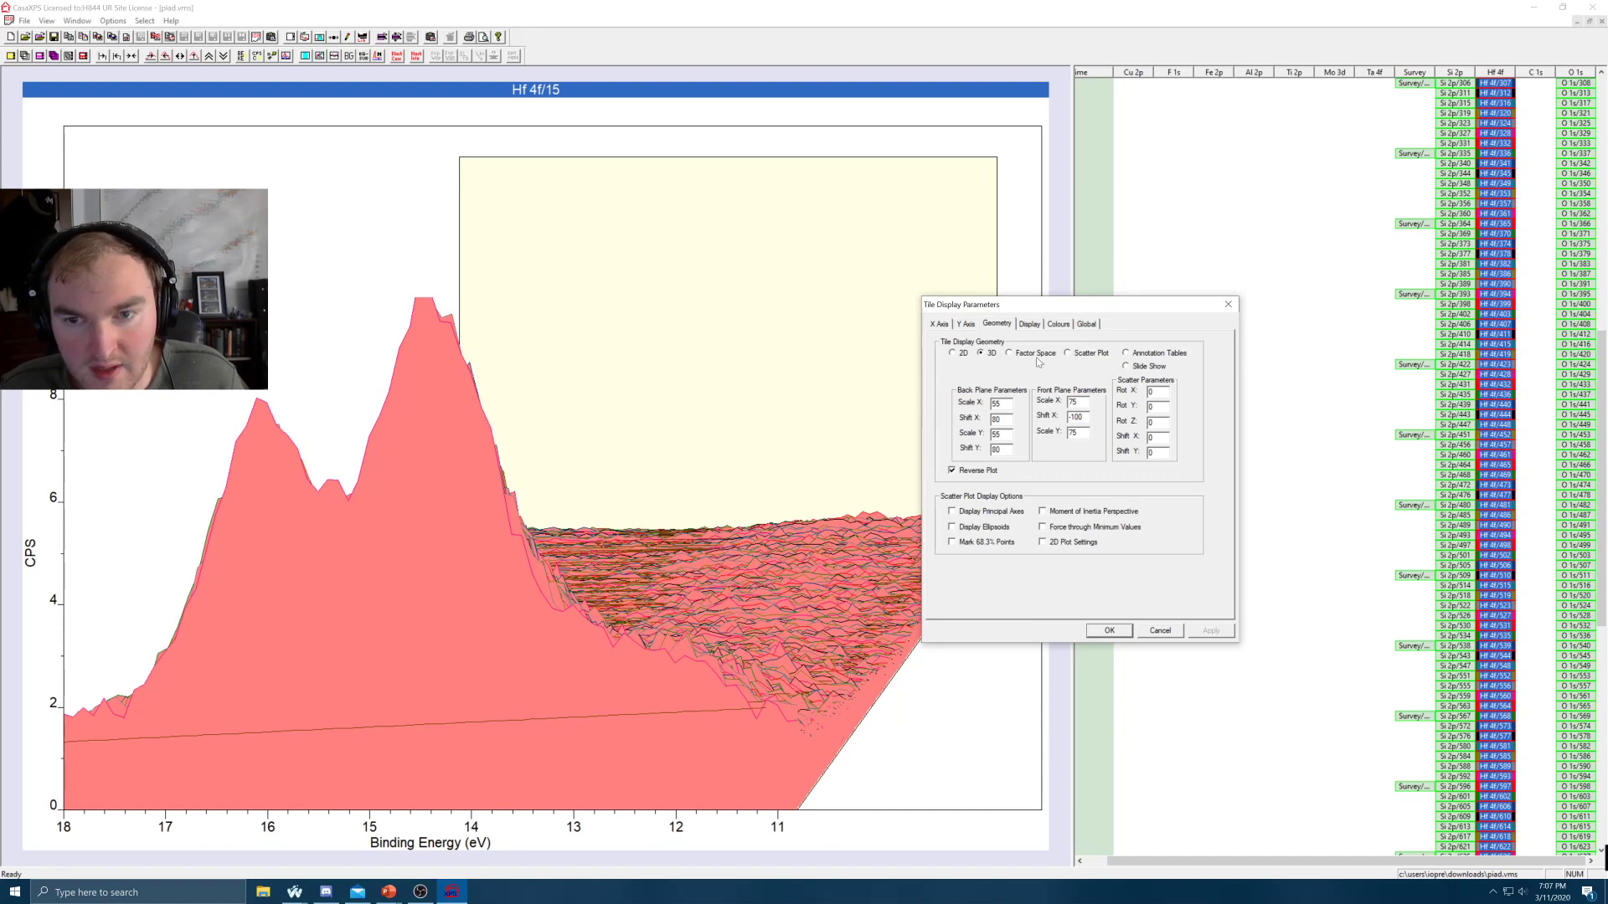
Turn the Reverse Plot option back off for the 3D Hf 4f plot
left_click_drag(1072, 312, 1280, 343)
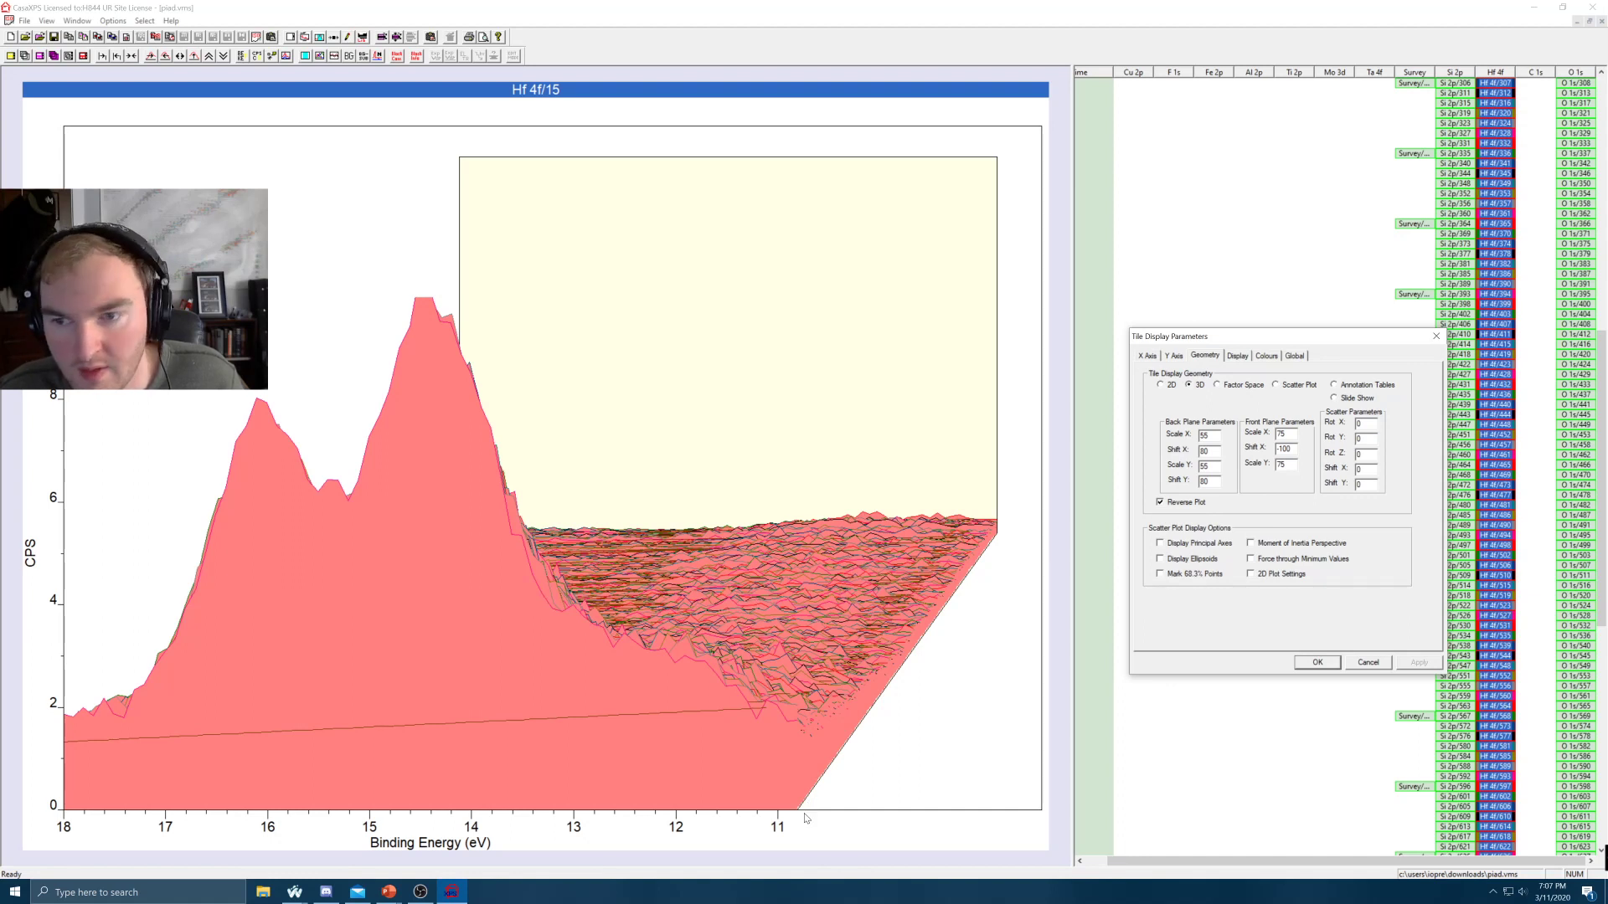
left_click(1160, 502)
left_click(1415, 662)
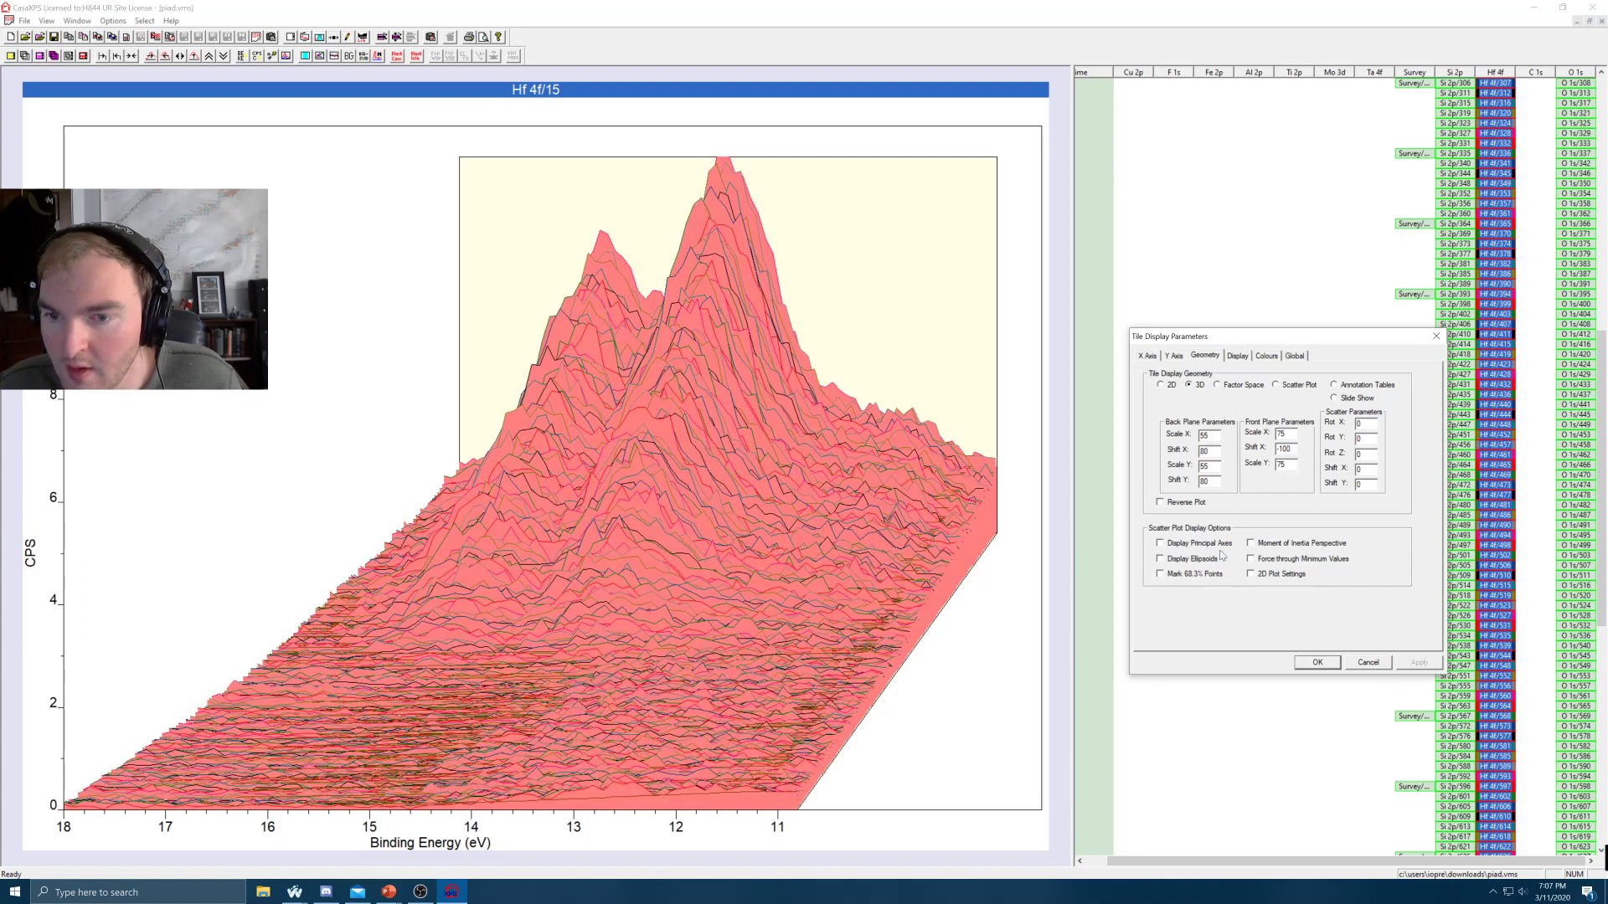
Enable Offset Spectra in the Y-axis parameters of the 3D Hf 4f plot and apply an offset of 100%
left_click(1175, 357)
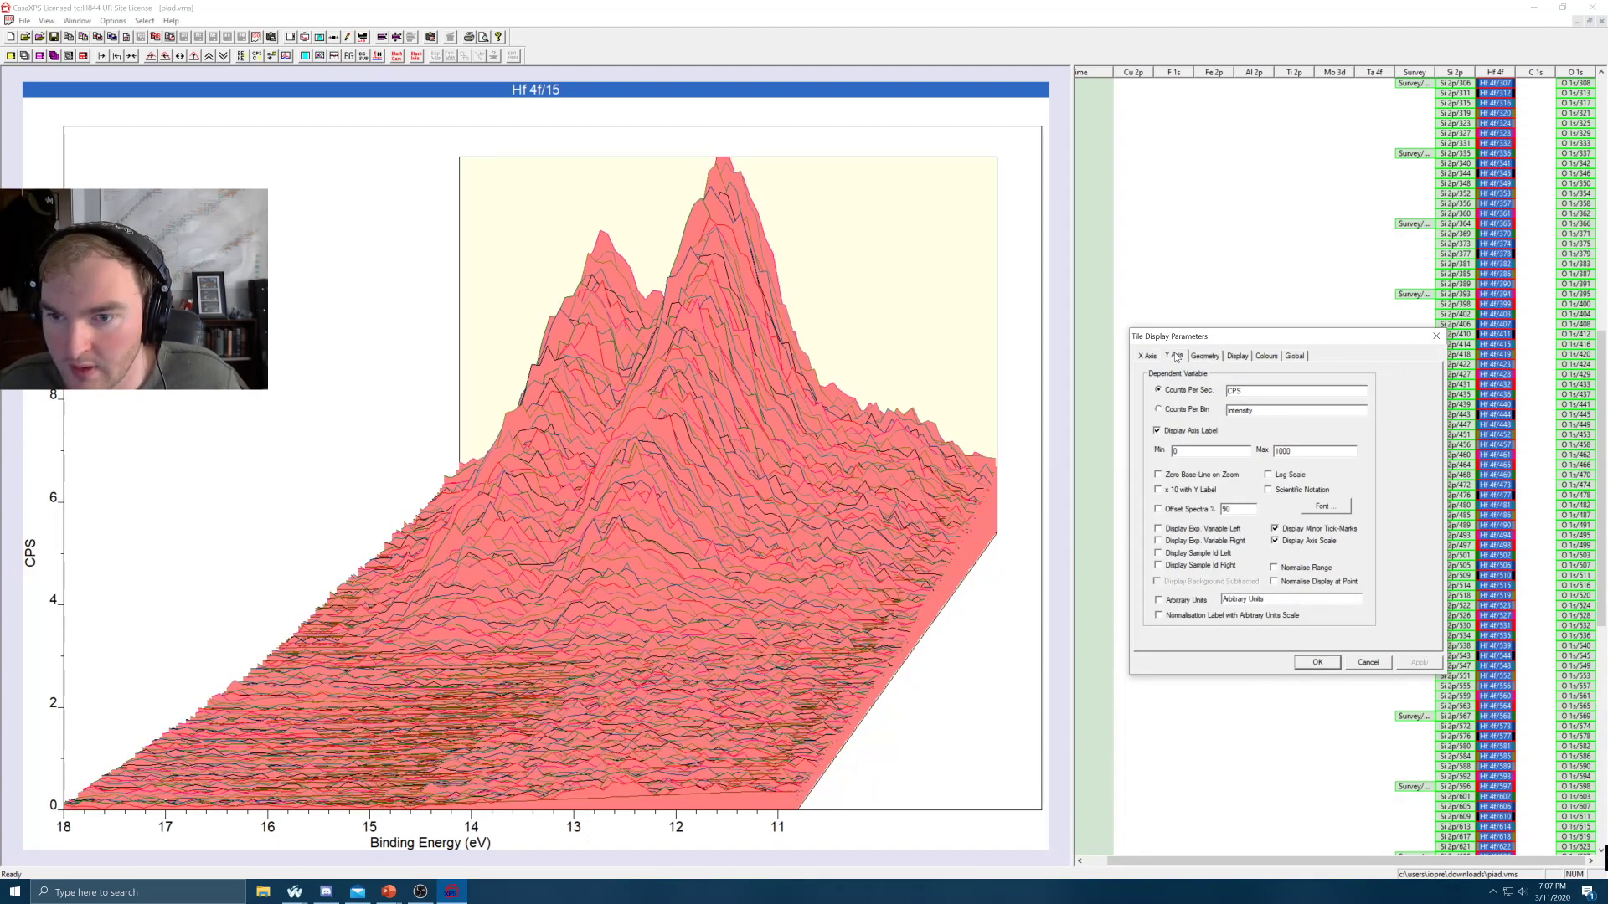
left_click(1159, 509)
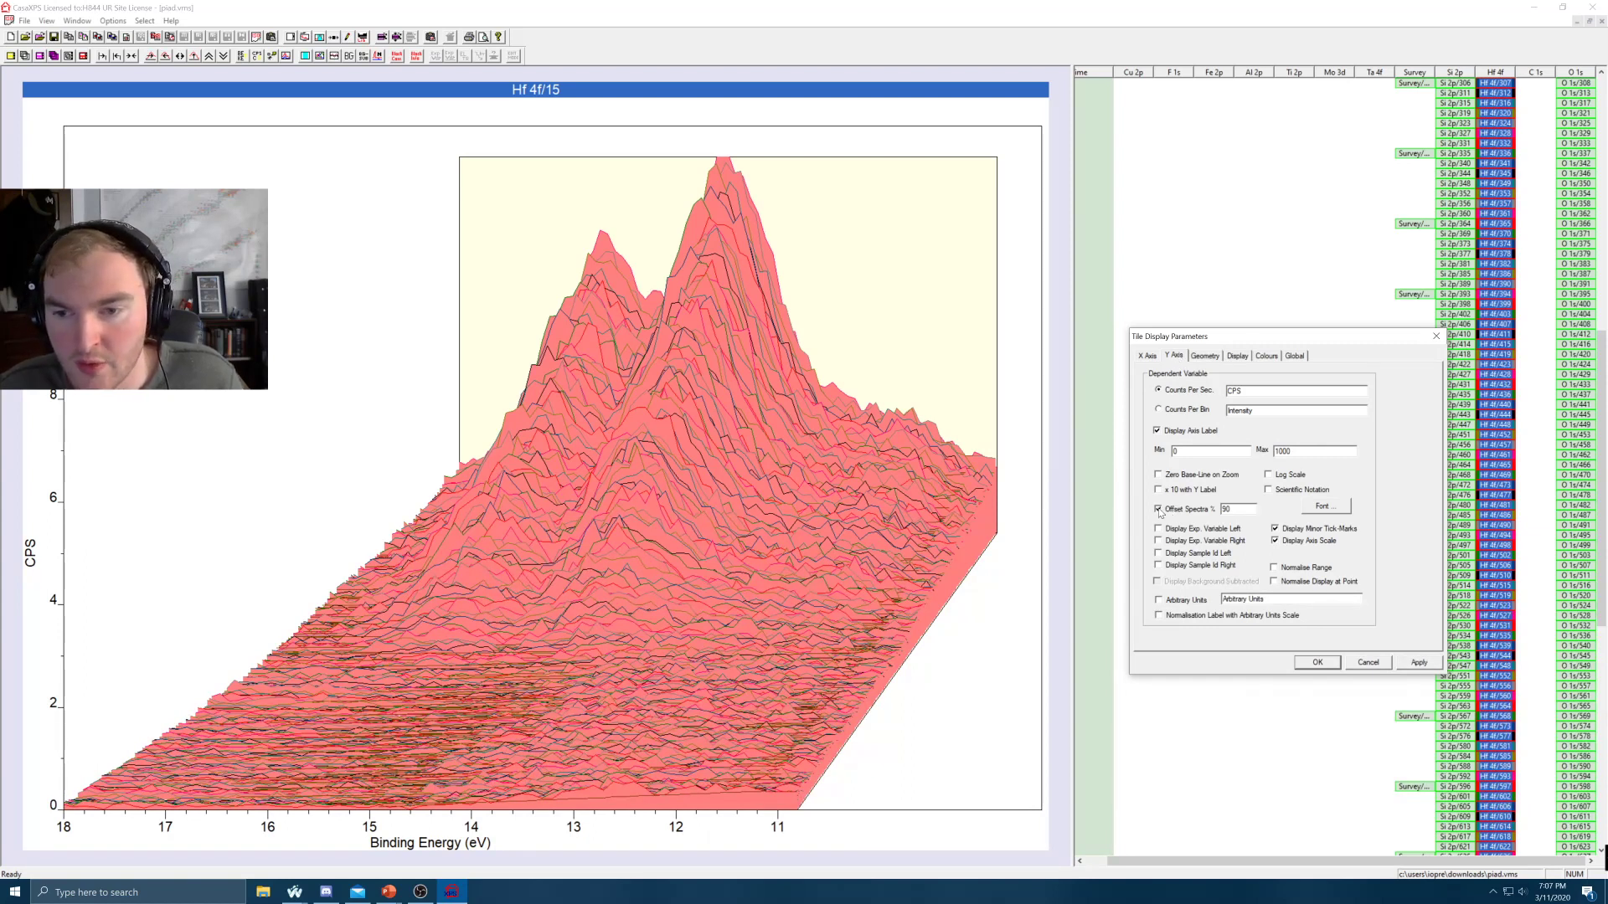
double_click(1225, 510)
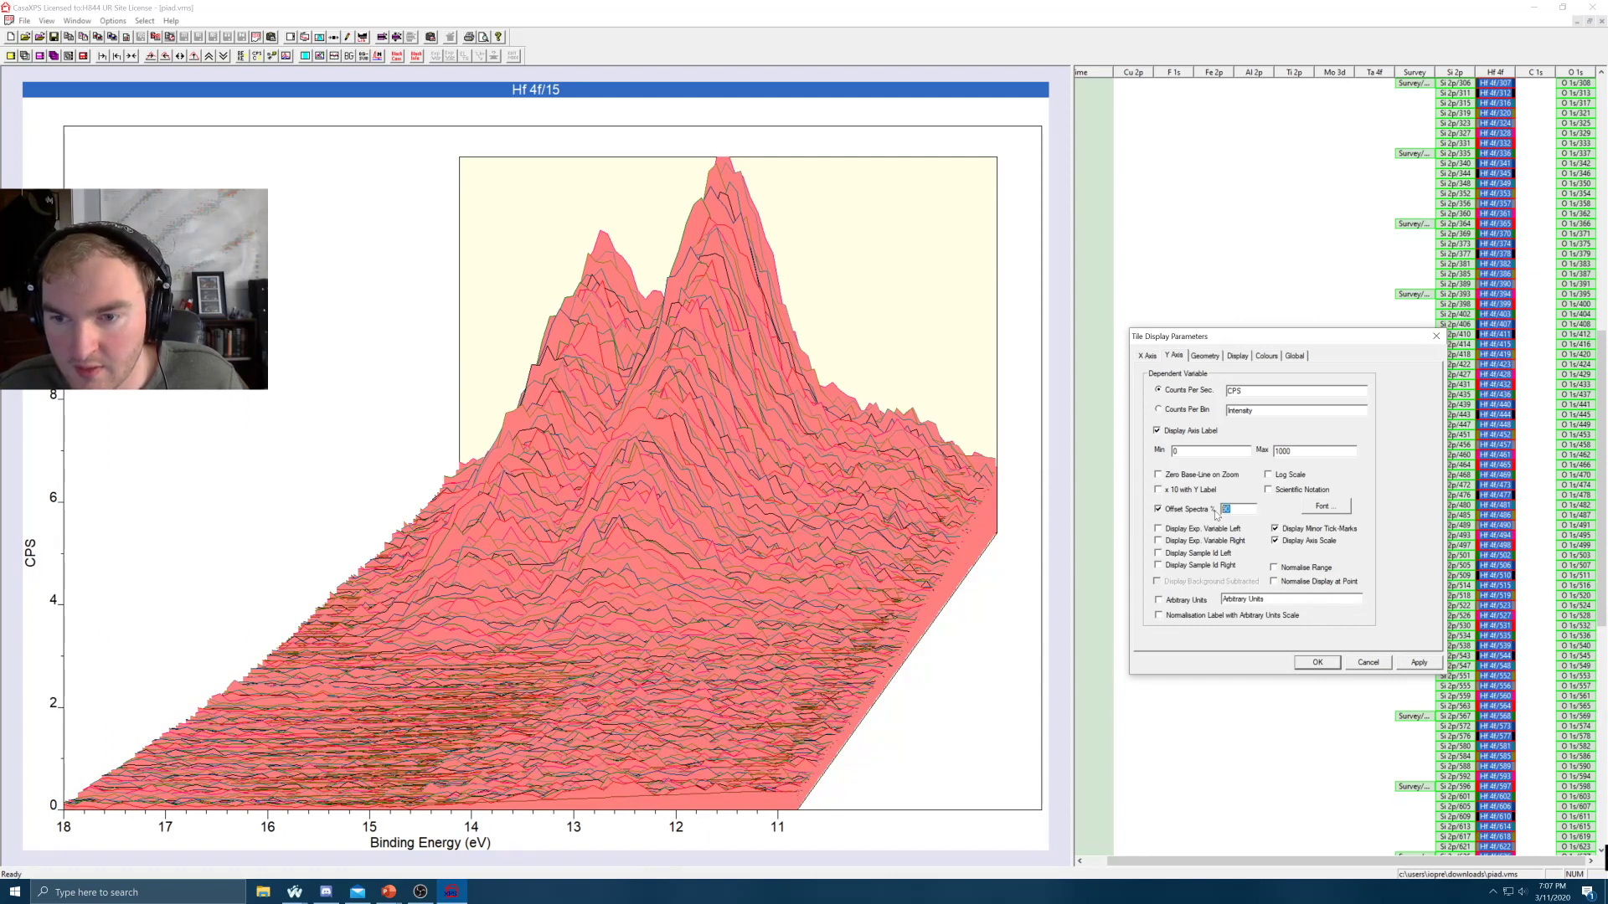
type("100")
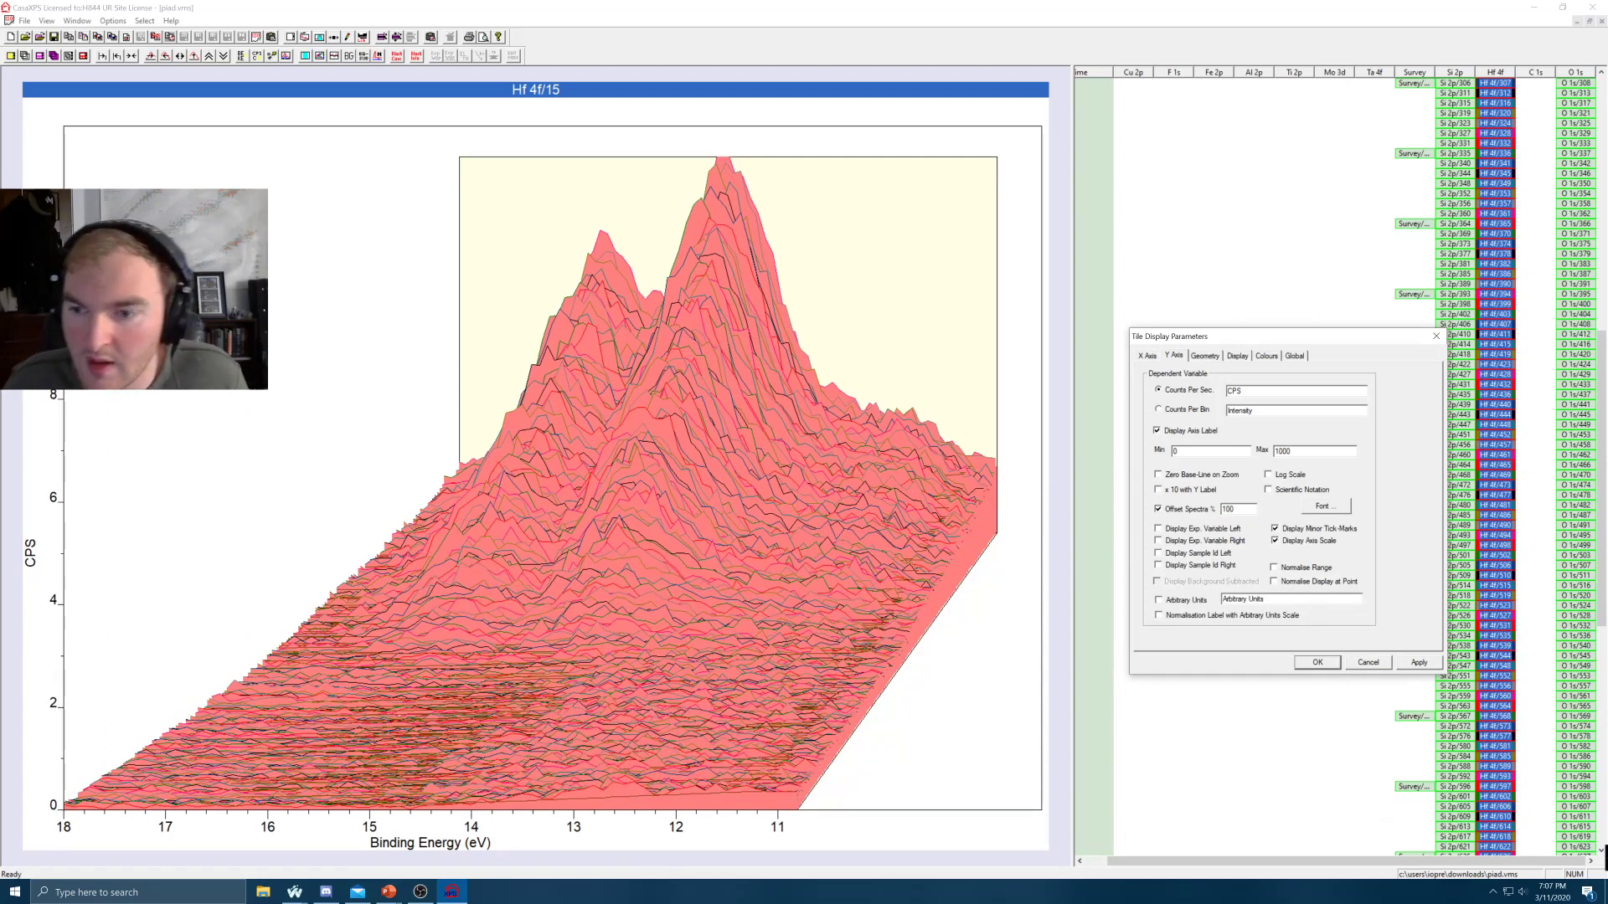
left_click(1418, 663)
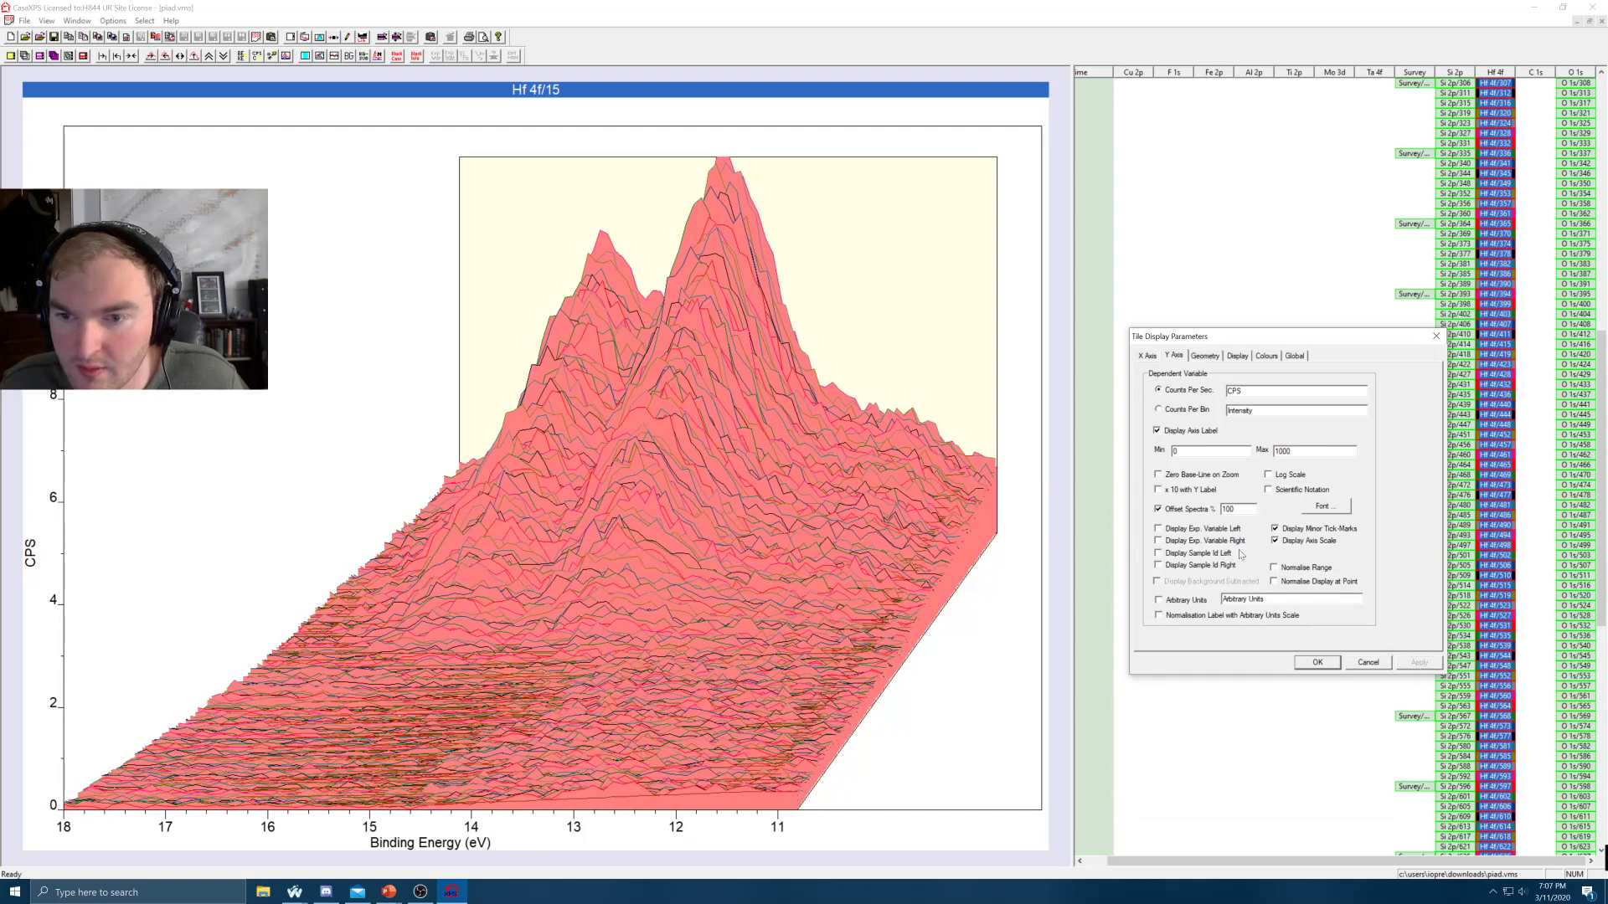
Set the Offset Spectra percentage of the 3D Hf 4f plot to 90 and apply it
double_click(1226, 509)
type("90")
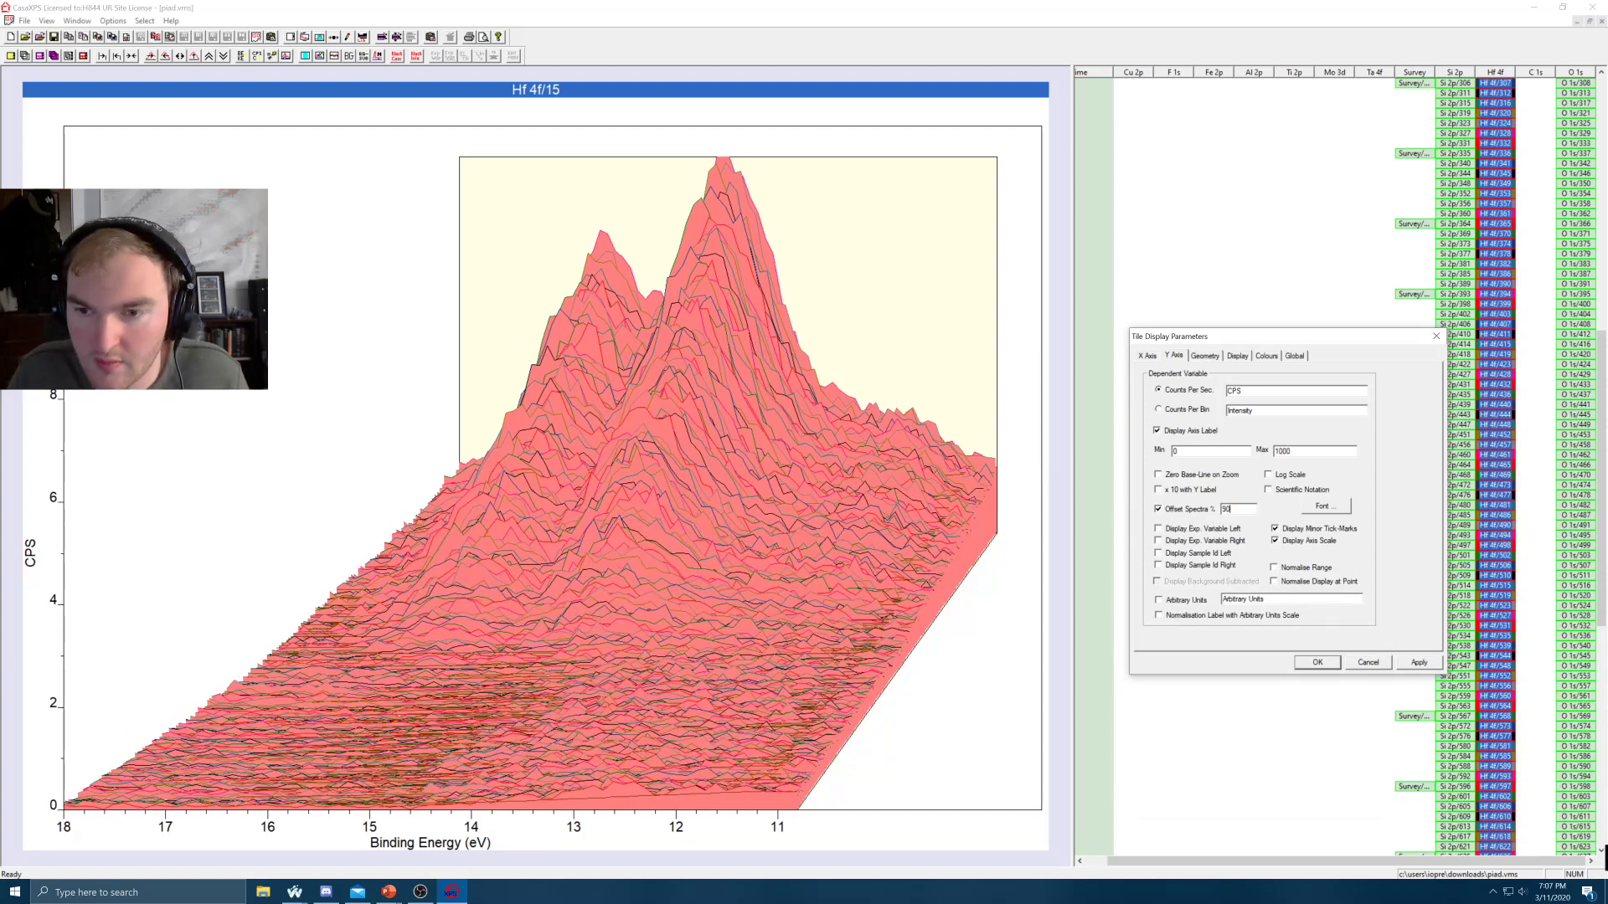
left_click(1419, 663)
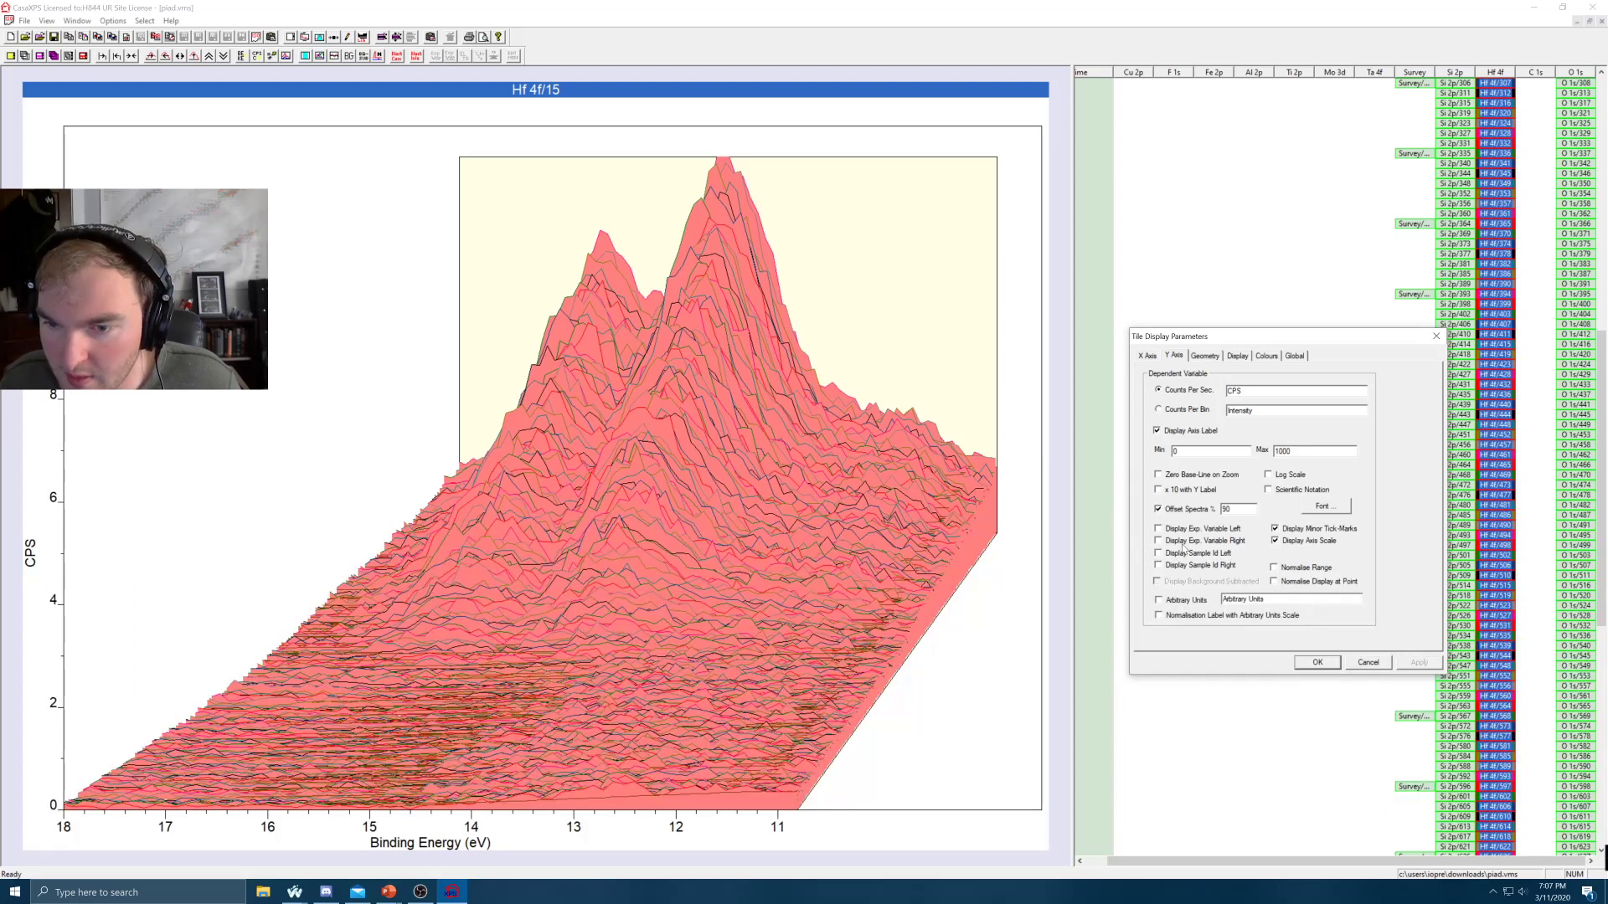
Try displaying the experimental variable on the right side of the 3D Hf 4f plot
left_click(1203, 356)
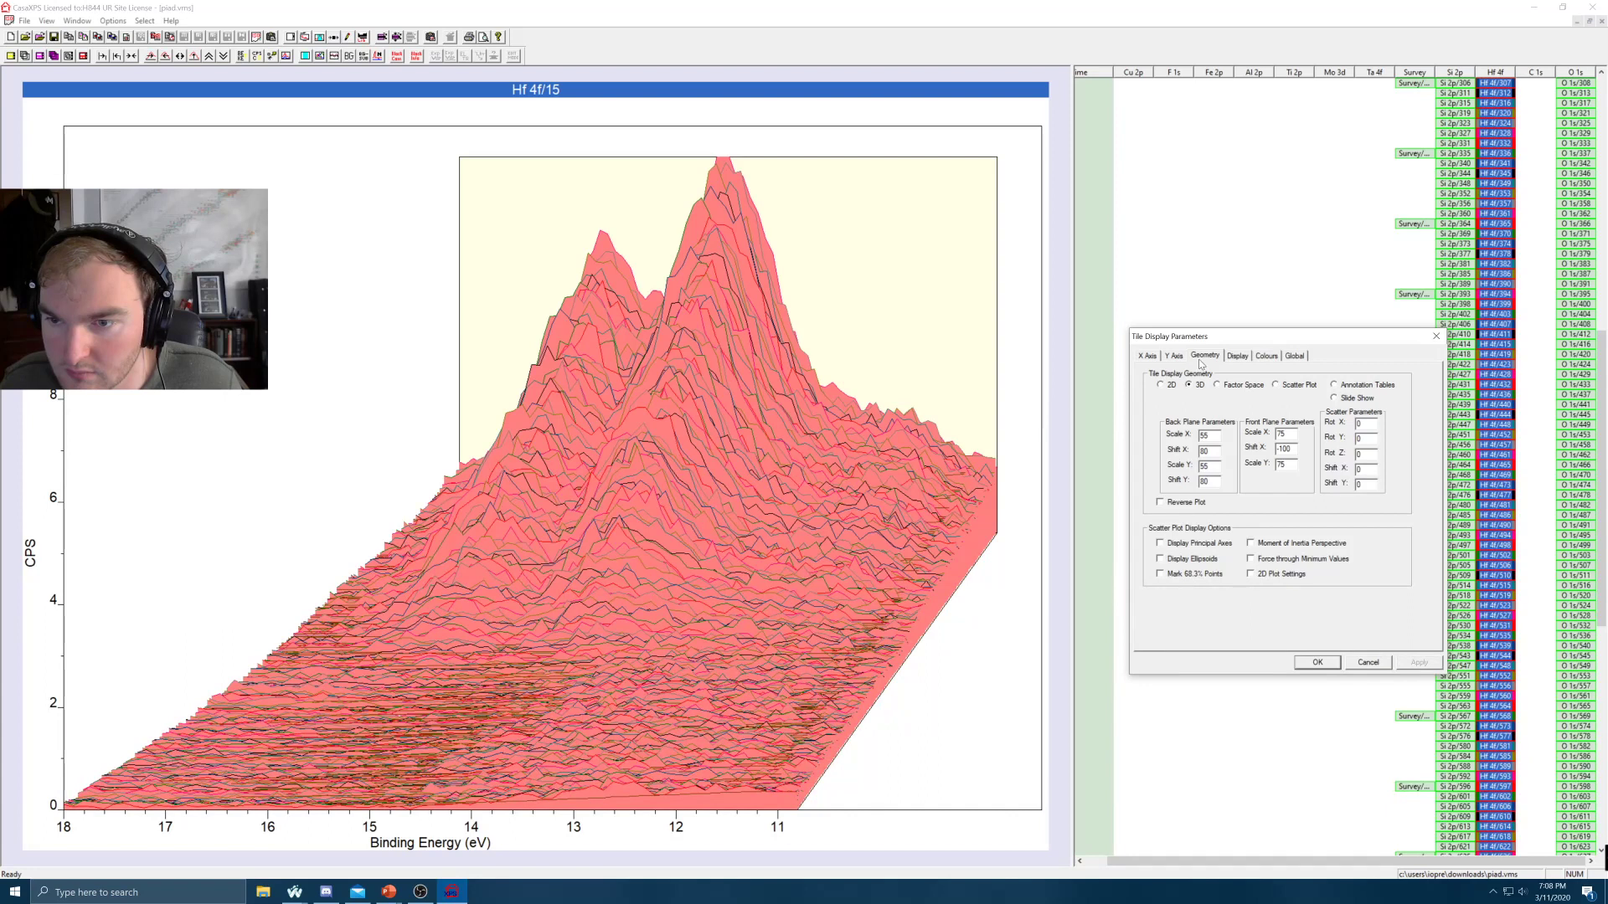
left_click(1174, 356)
left_click(1148, 356)
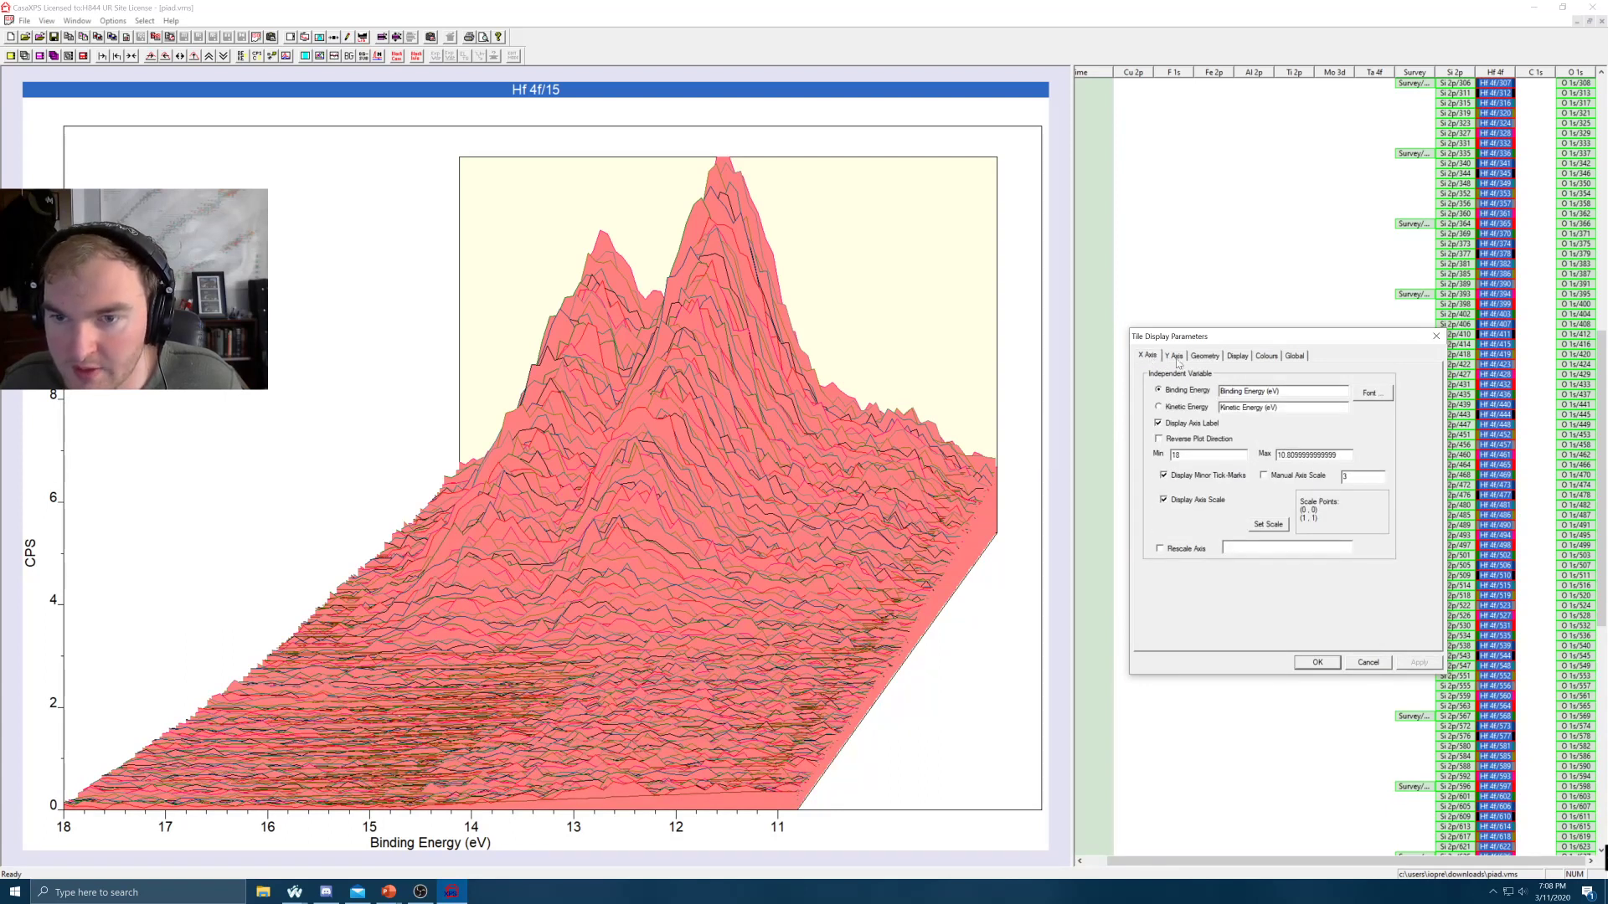
left_click(1175, 355)
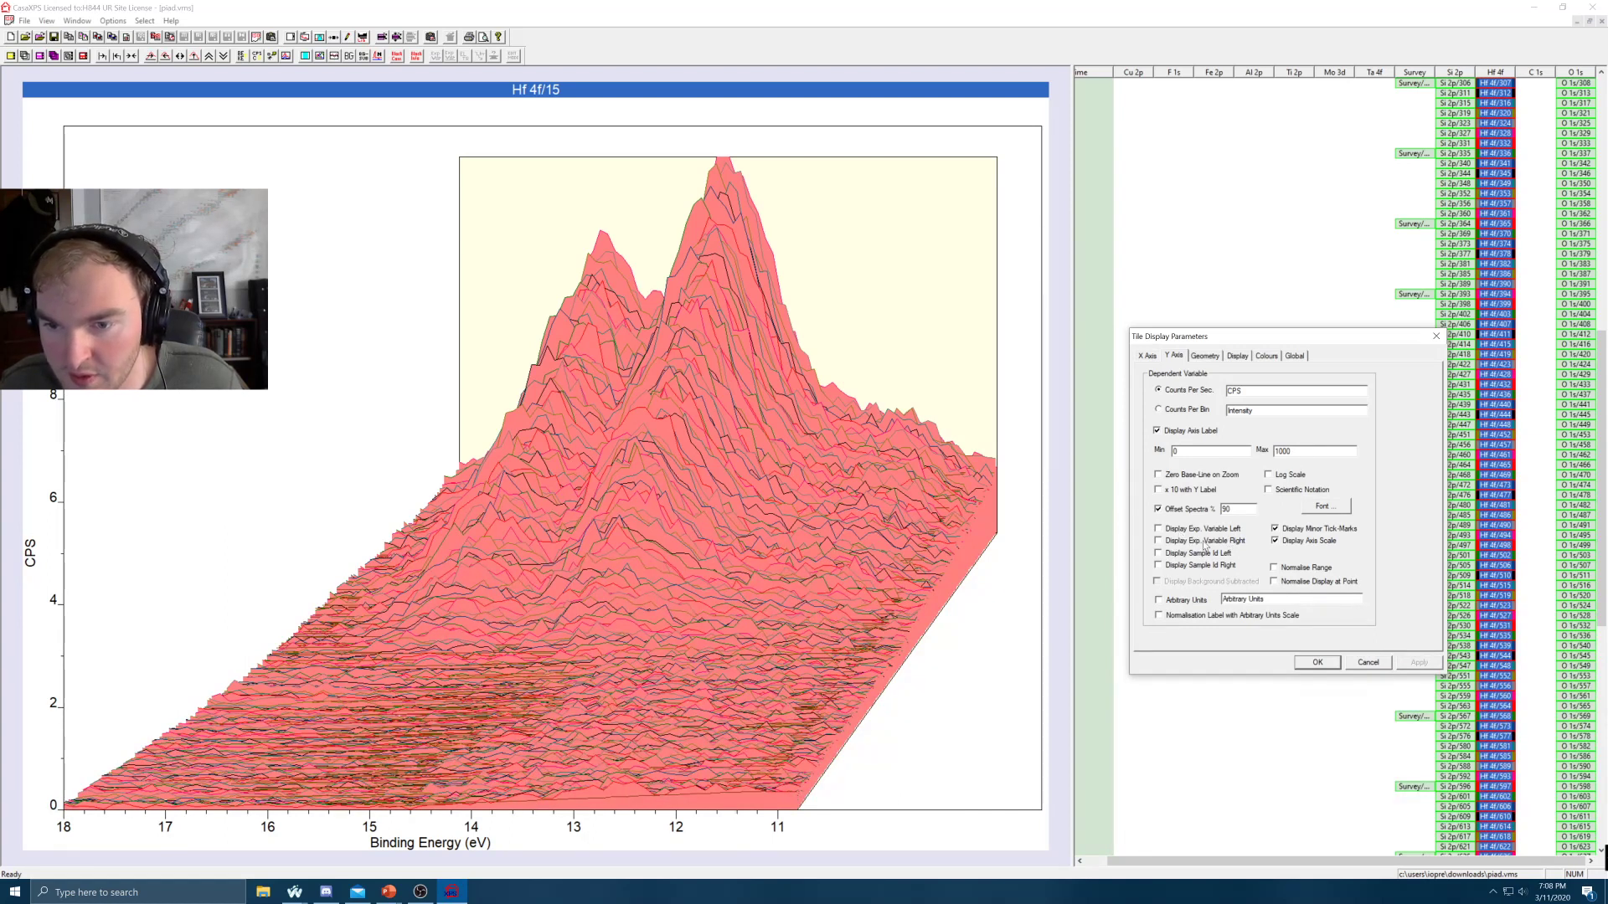
left_click(1160, 542)
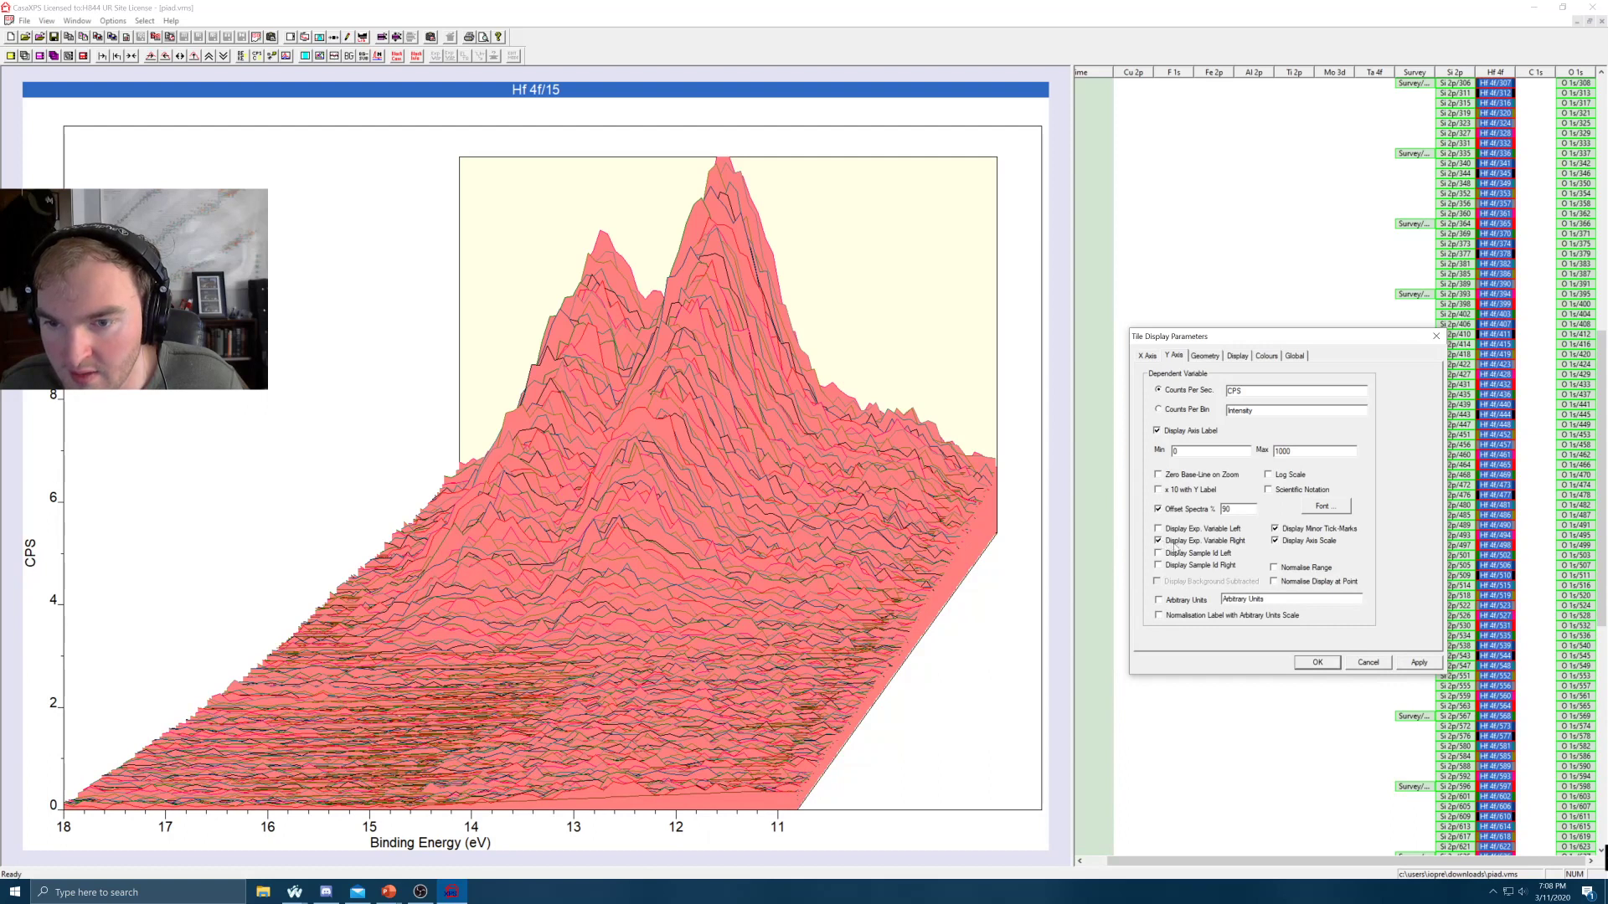
left_click(1422, 662)
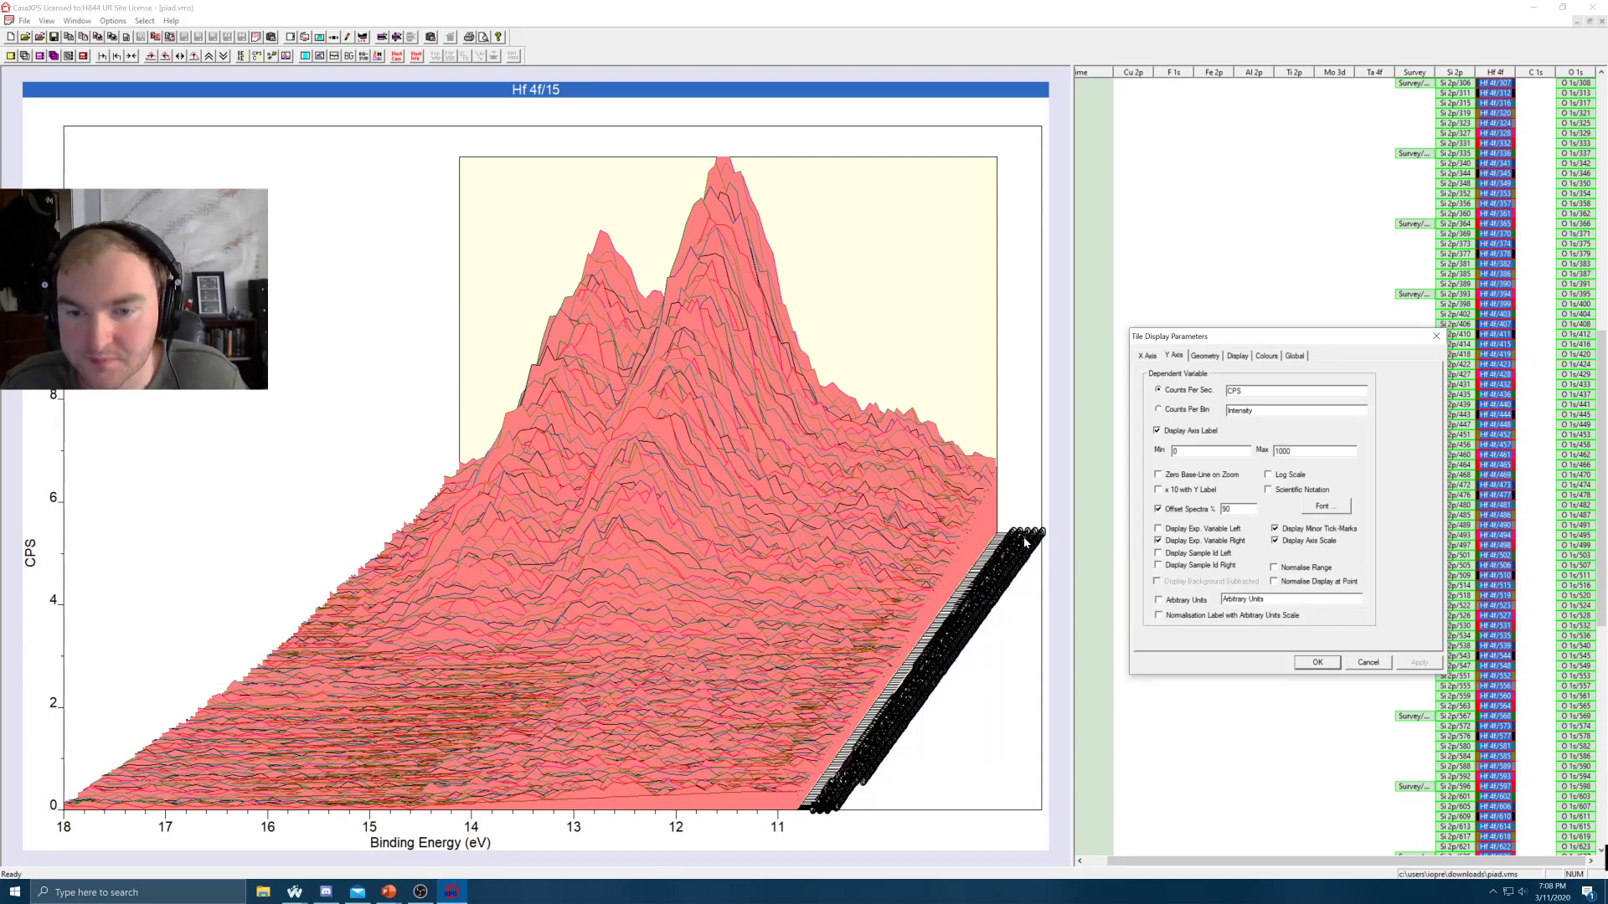
Turn Display Exp. Variable Right back off and accept the display parameters
left_click(1161, 540)
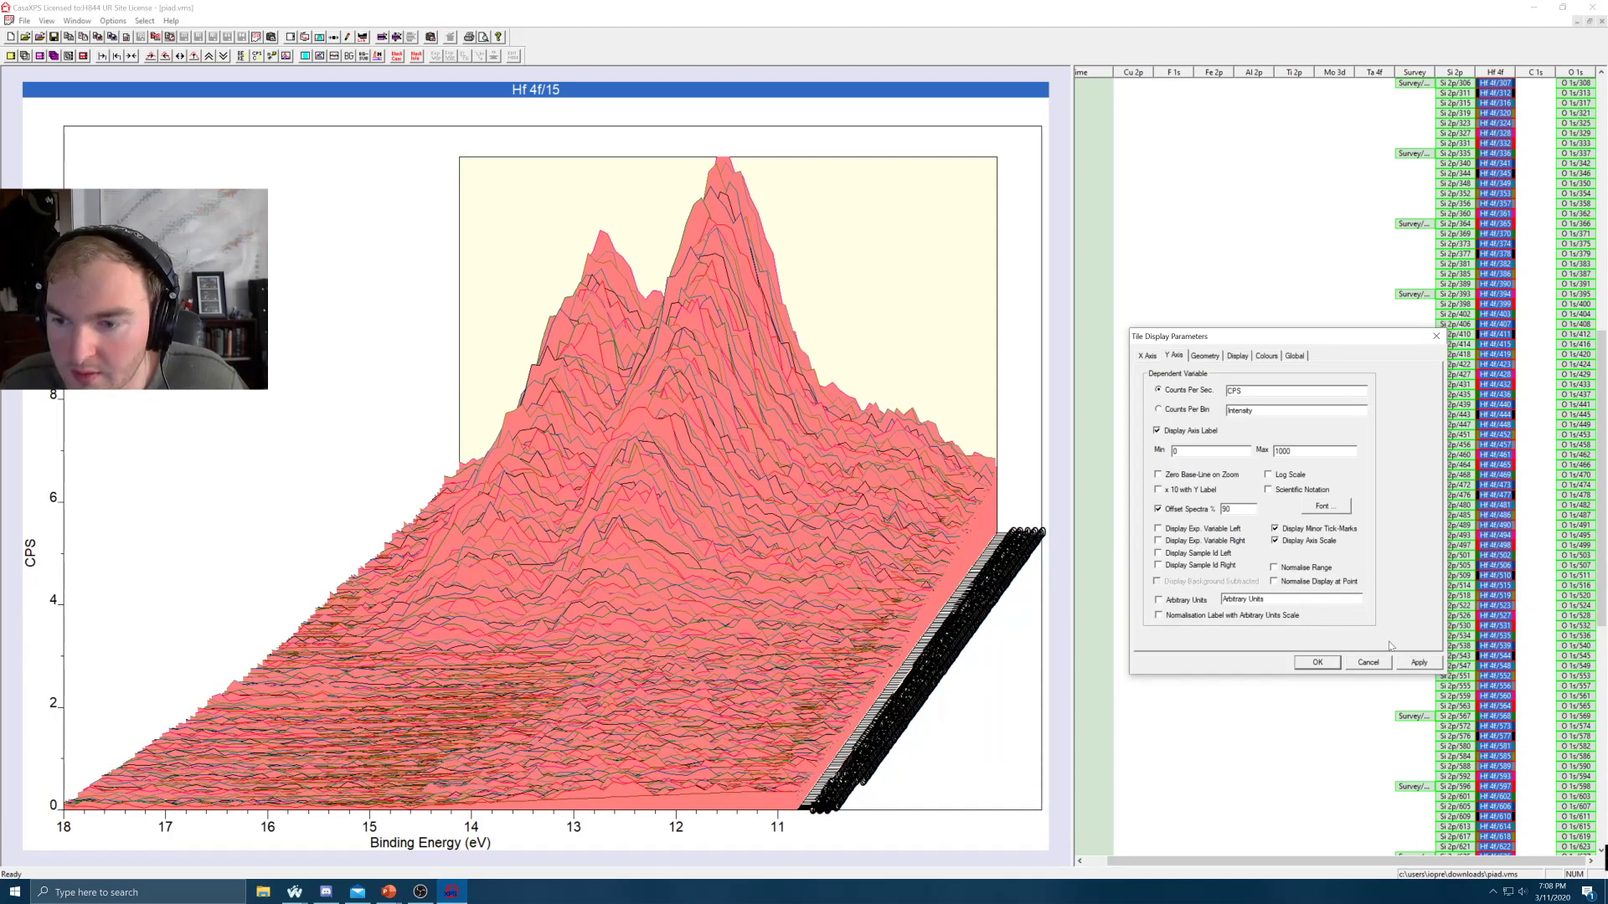
left_click(1419, 663)
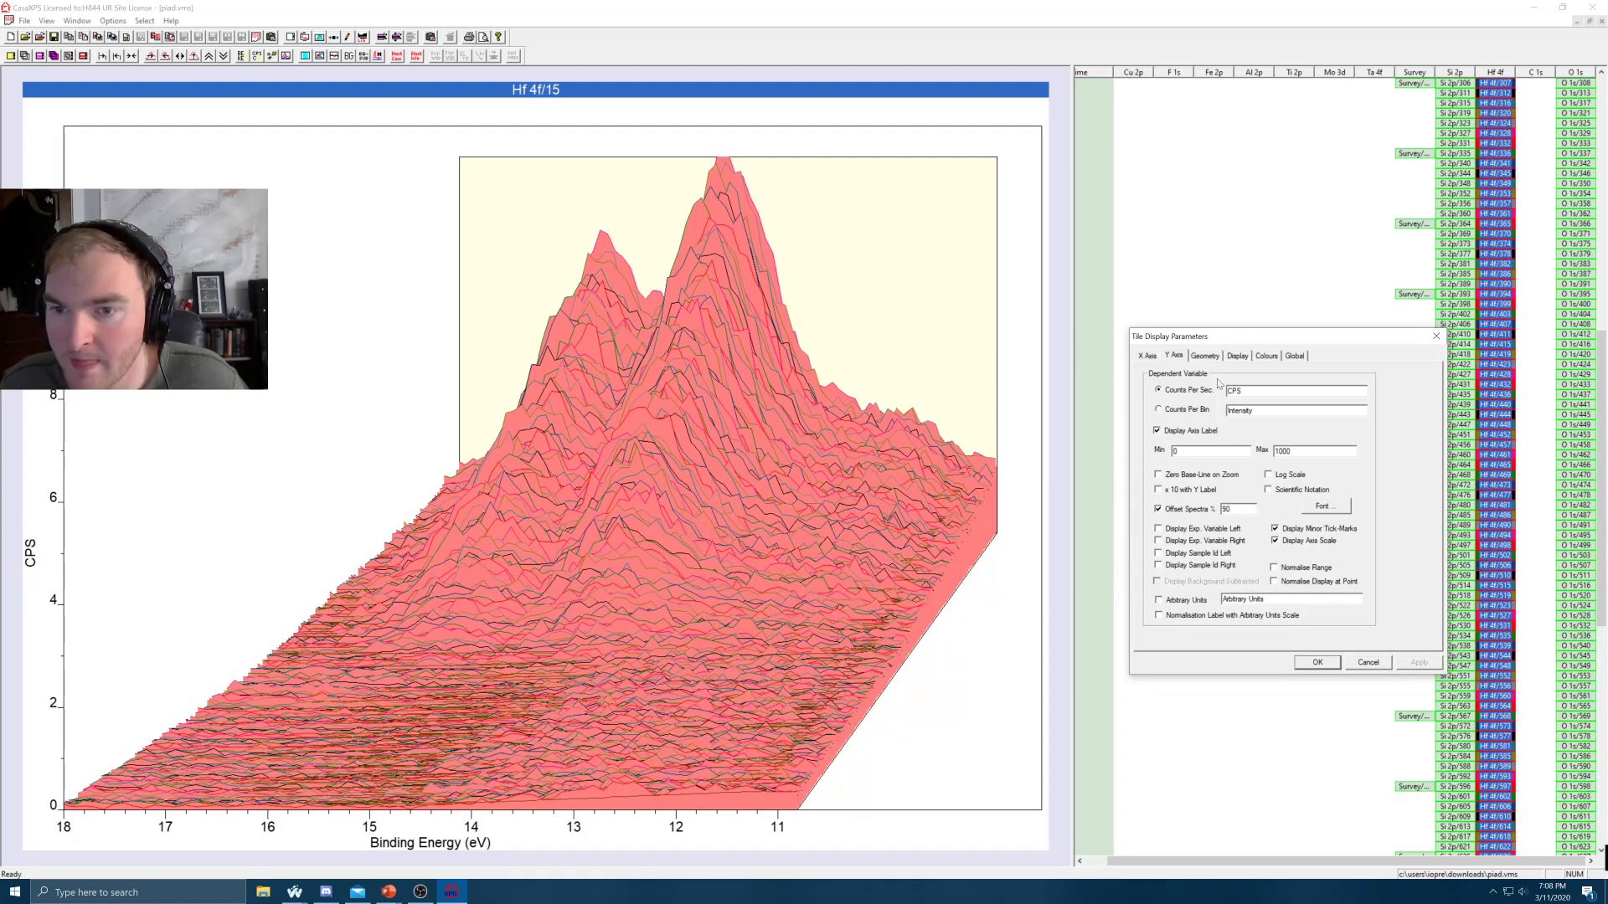
left_click(1314, 662)
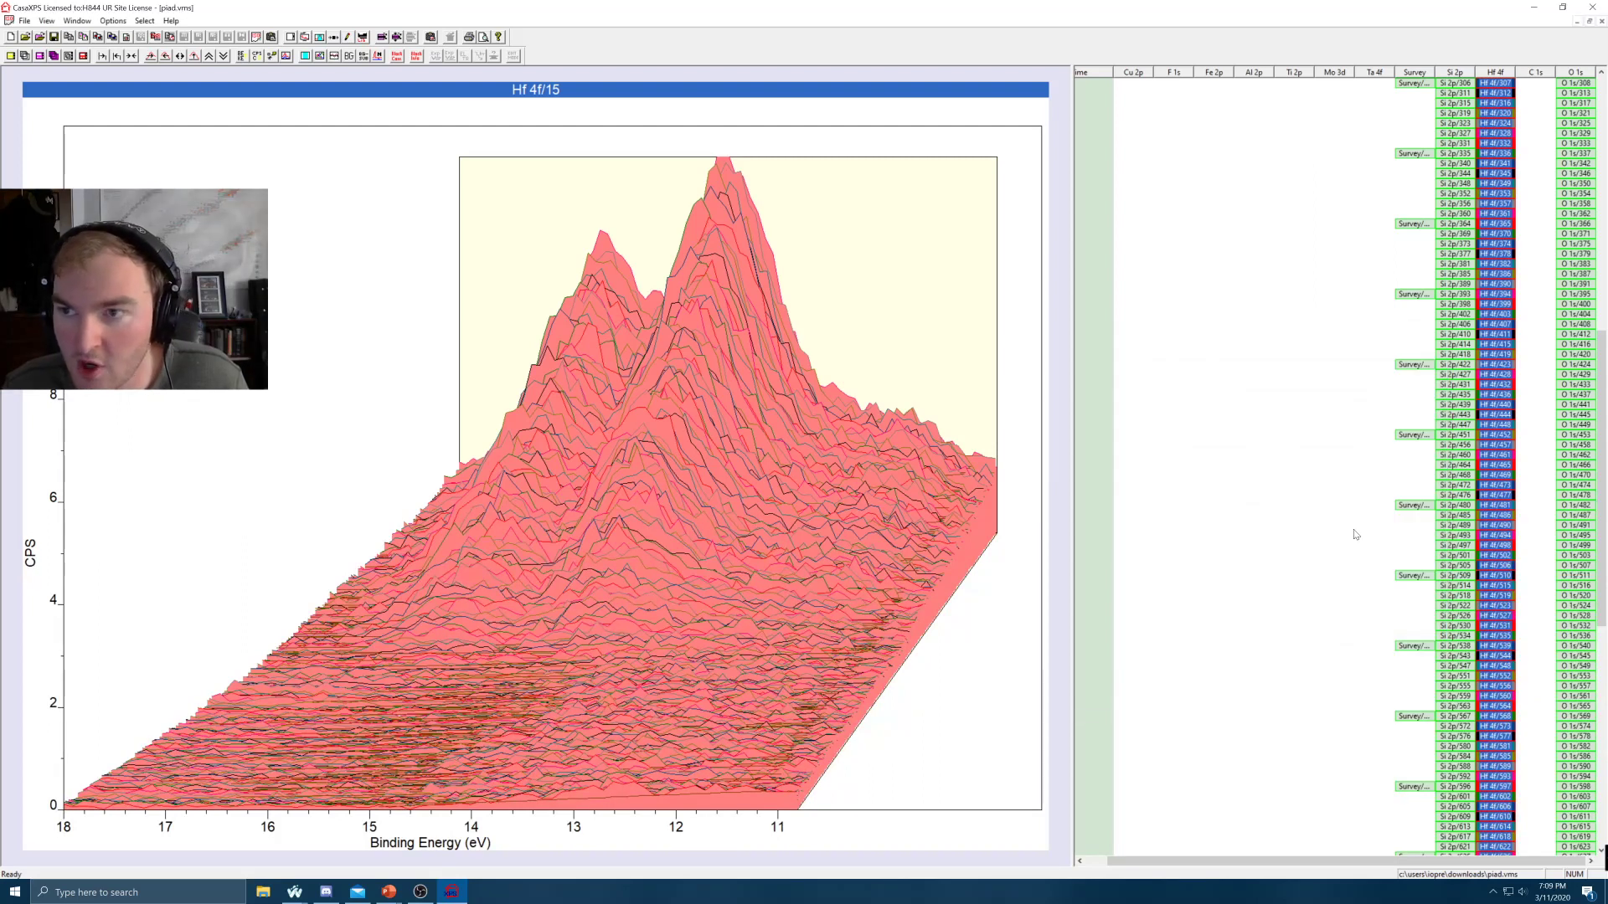
Select all C 1s spectra in the depth profile and overlay them in the 3D plot
scroll(1514, 246, "up", 5)
scroll(1513, 245, "up", 15)
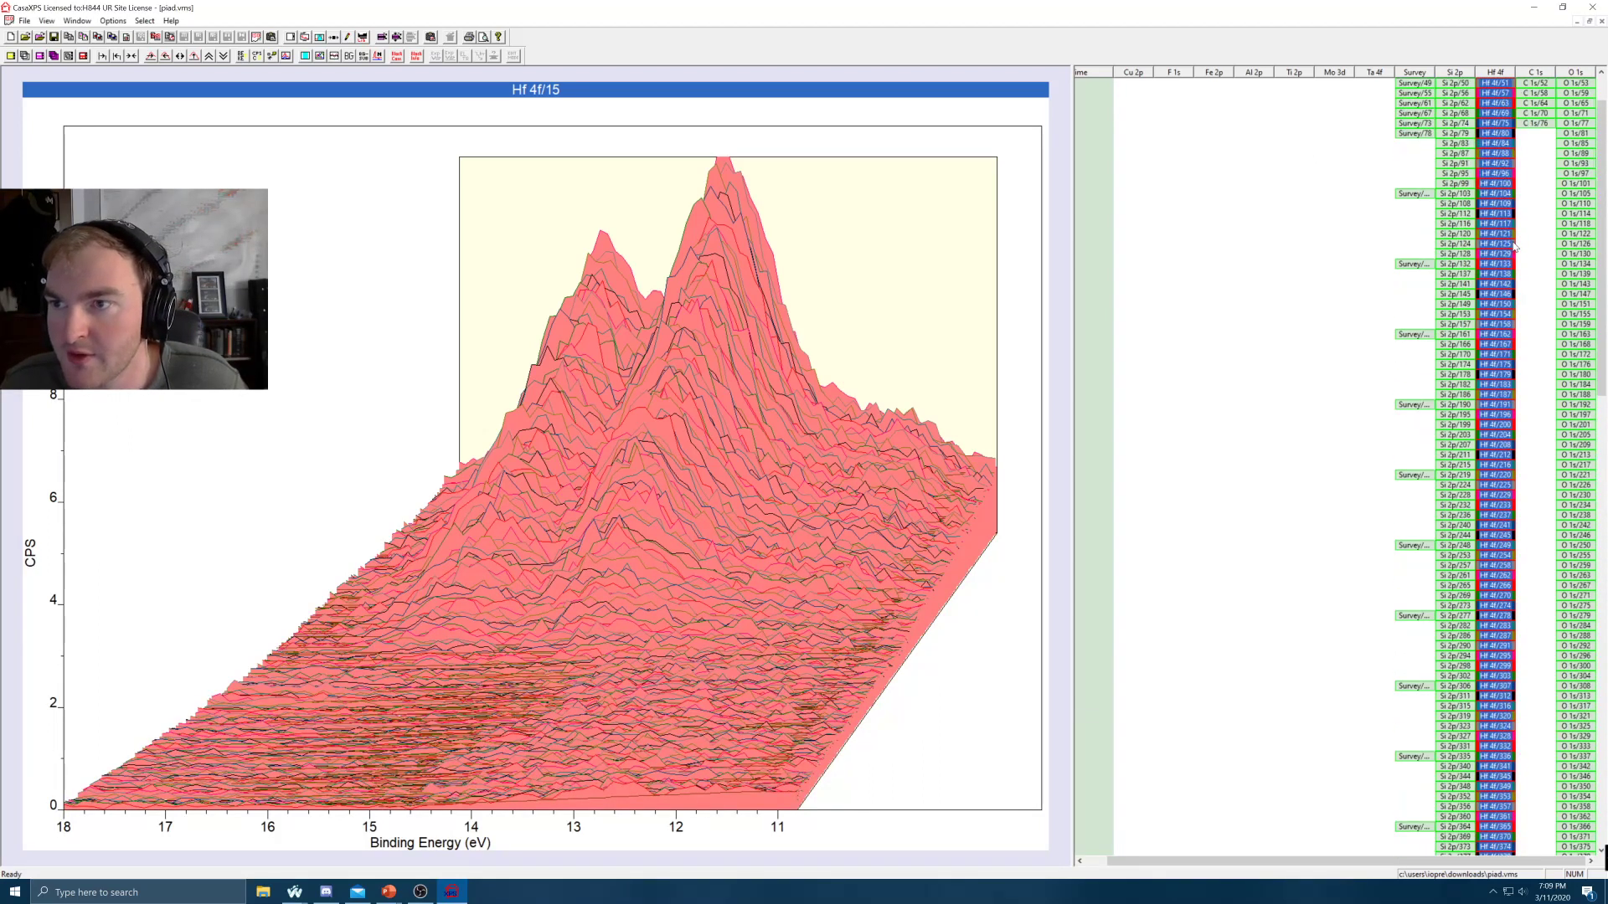
left_click(1535, 73)
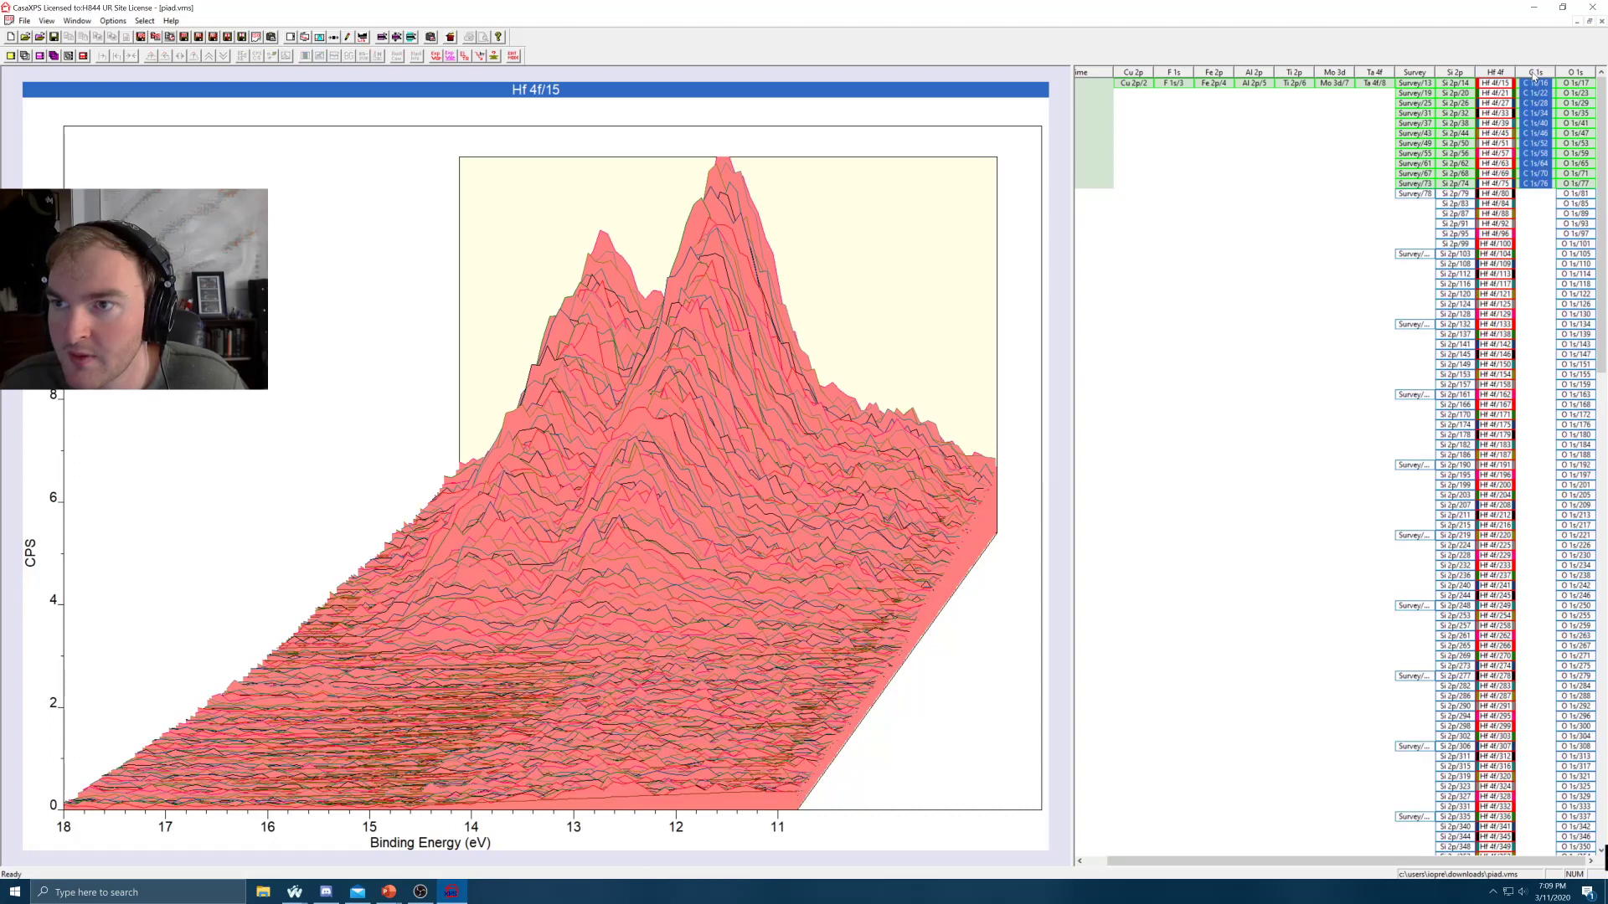
left_click(1543, 84)
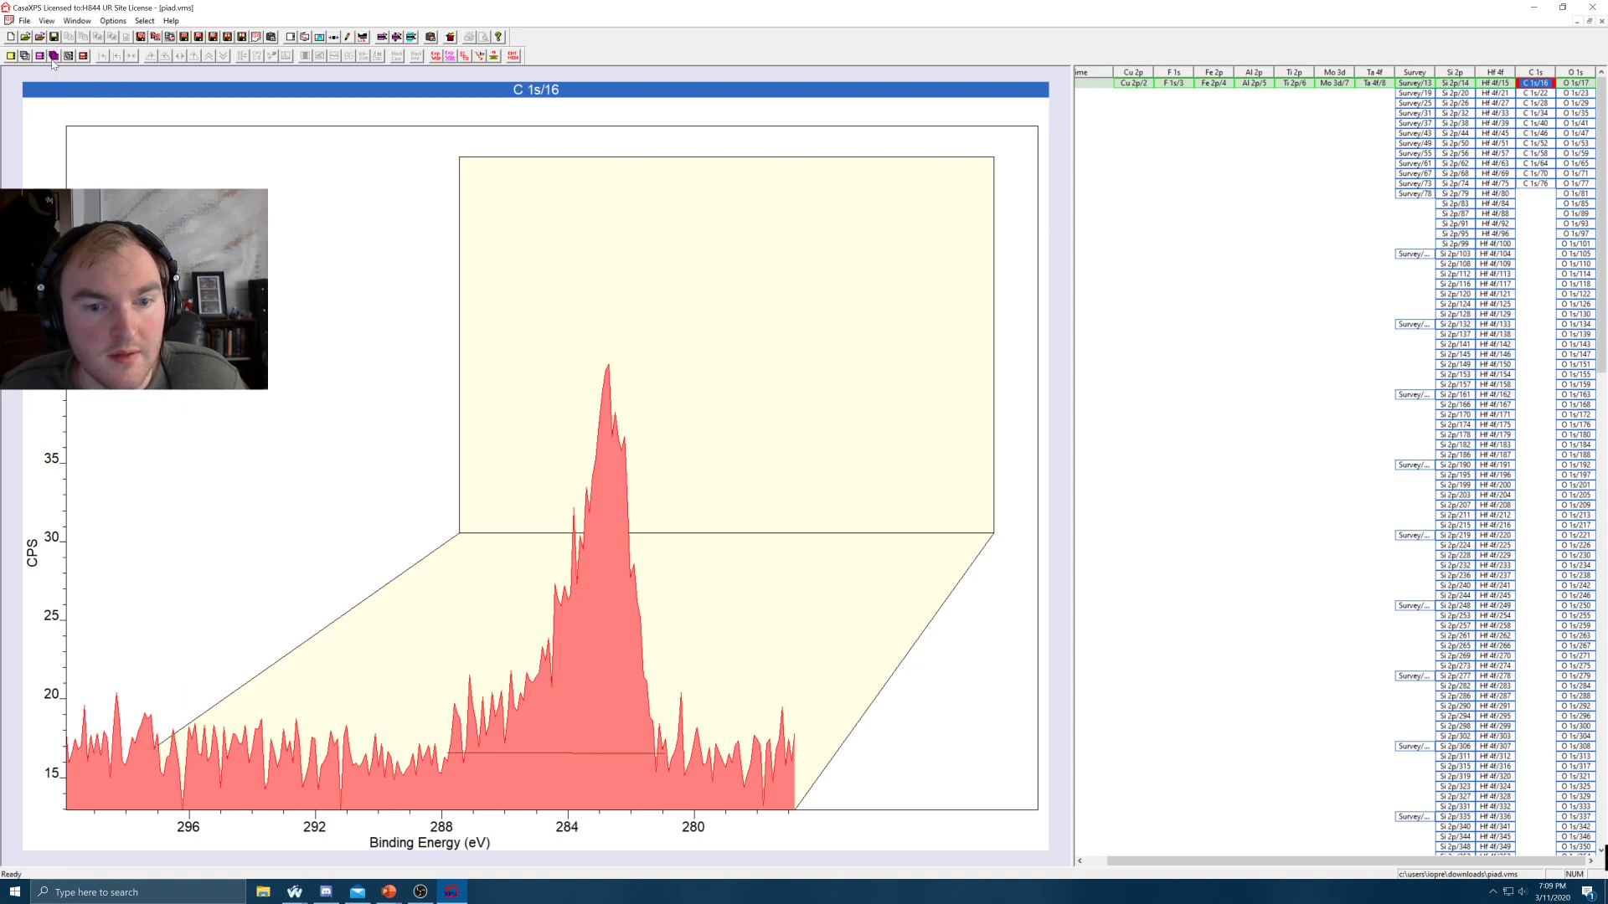
left_click(1529, 73)
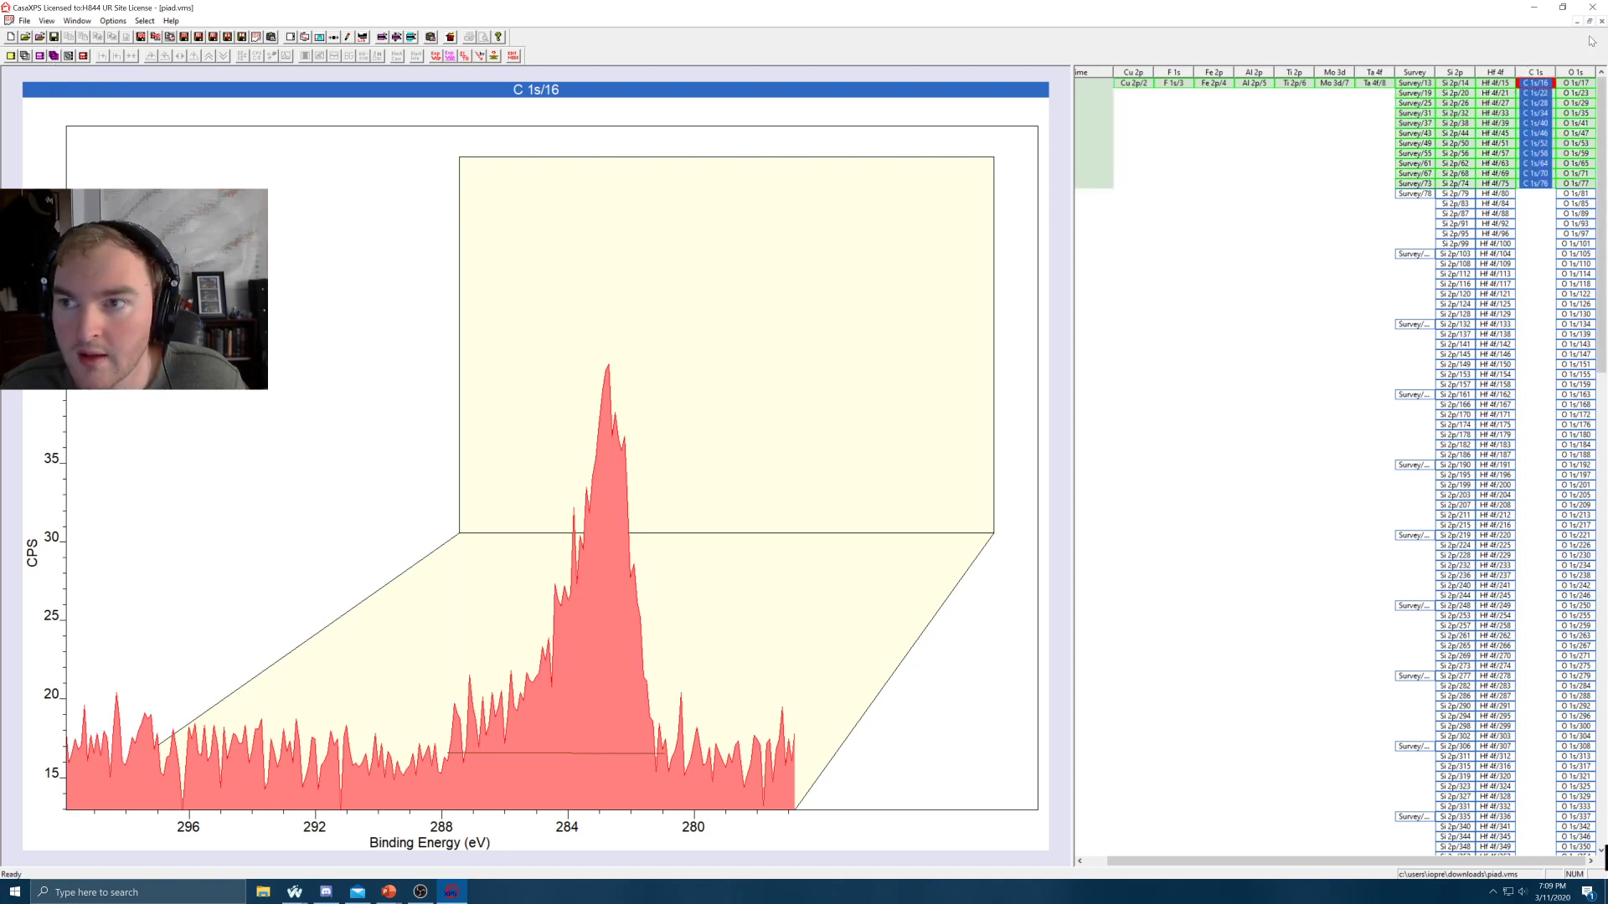
left_click(53, 56)
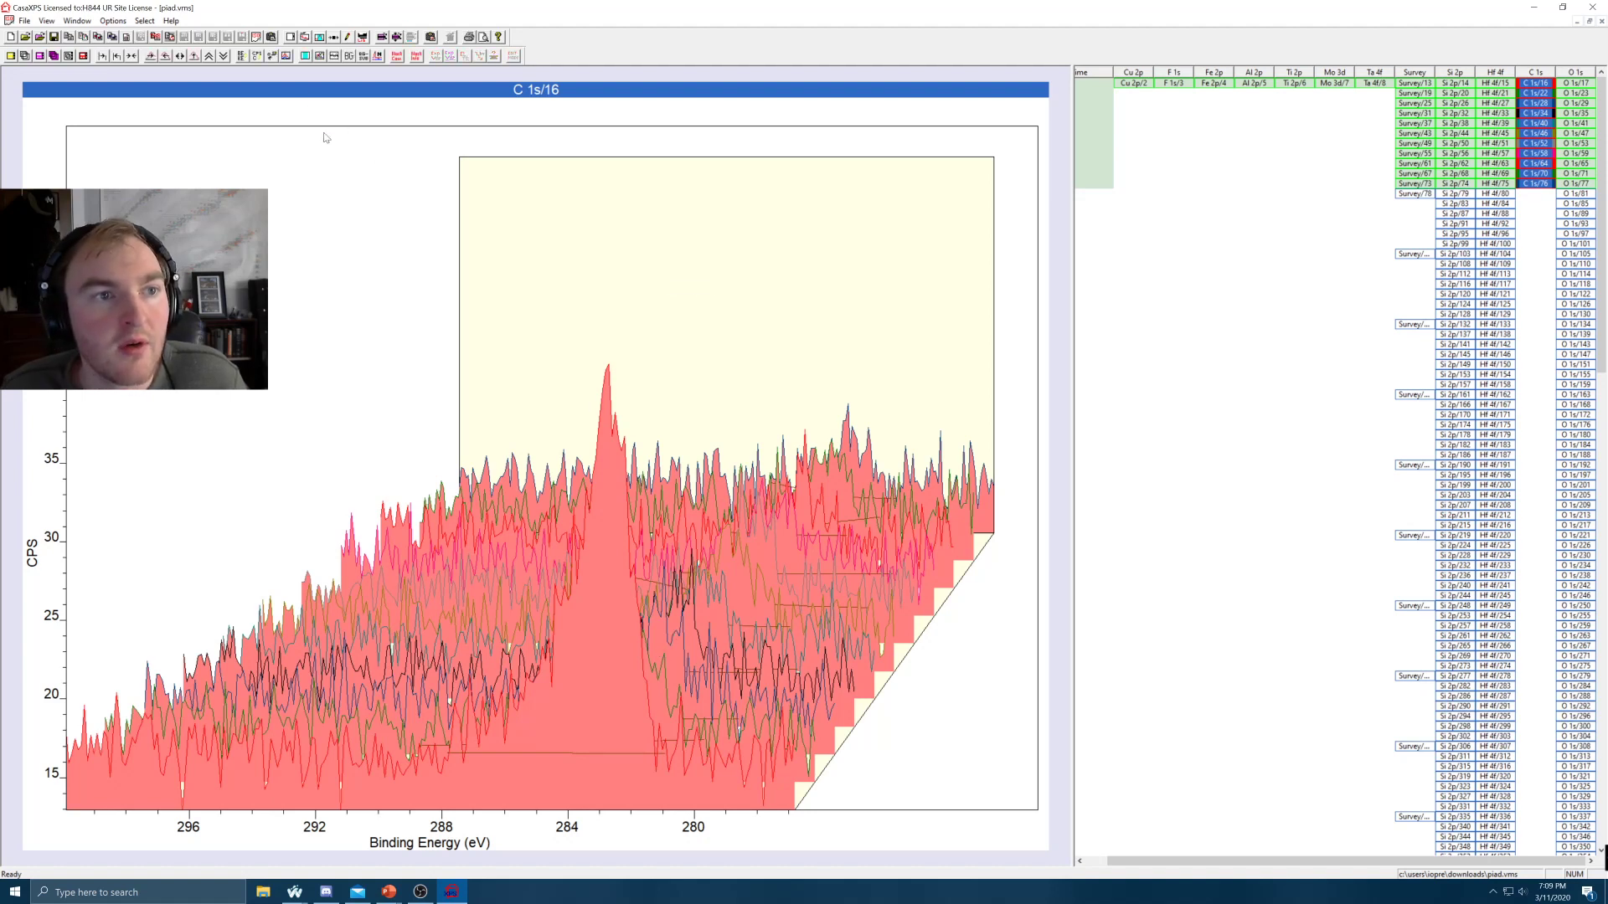
Enable Reverse Plot in the geometry settings of the 3D C 1s plot and accept the display parameters
left_click(113, 21)
left_click(135, 48)
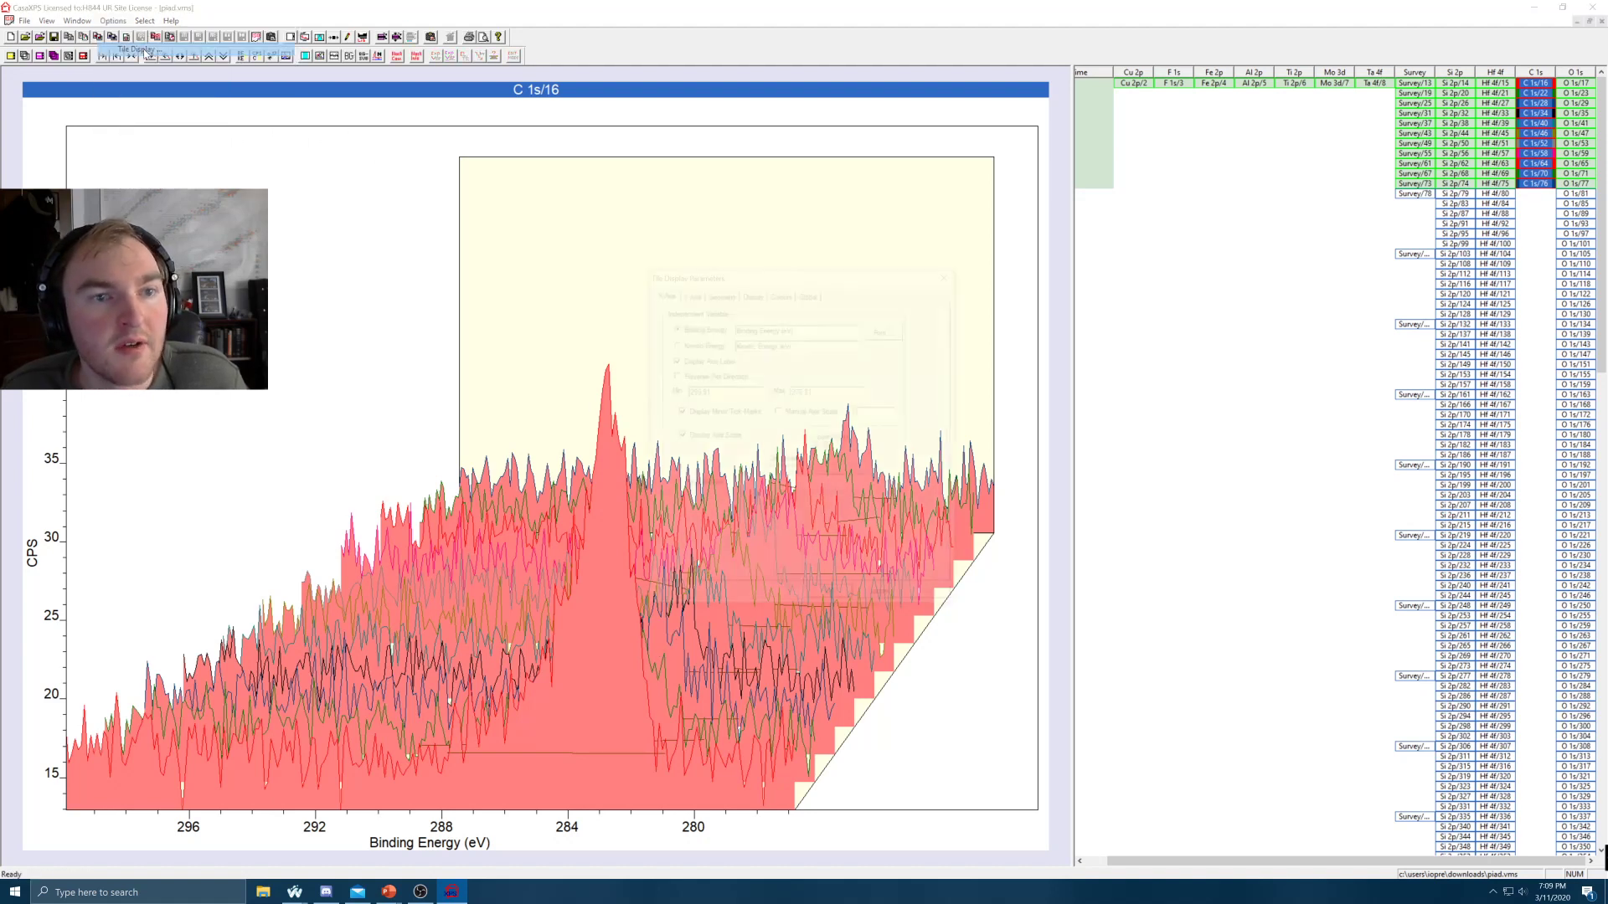
left_click(690, 295)
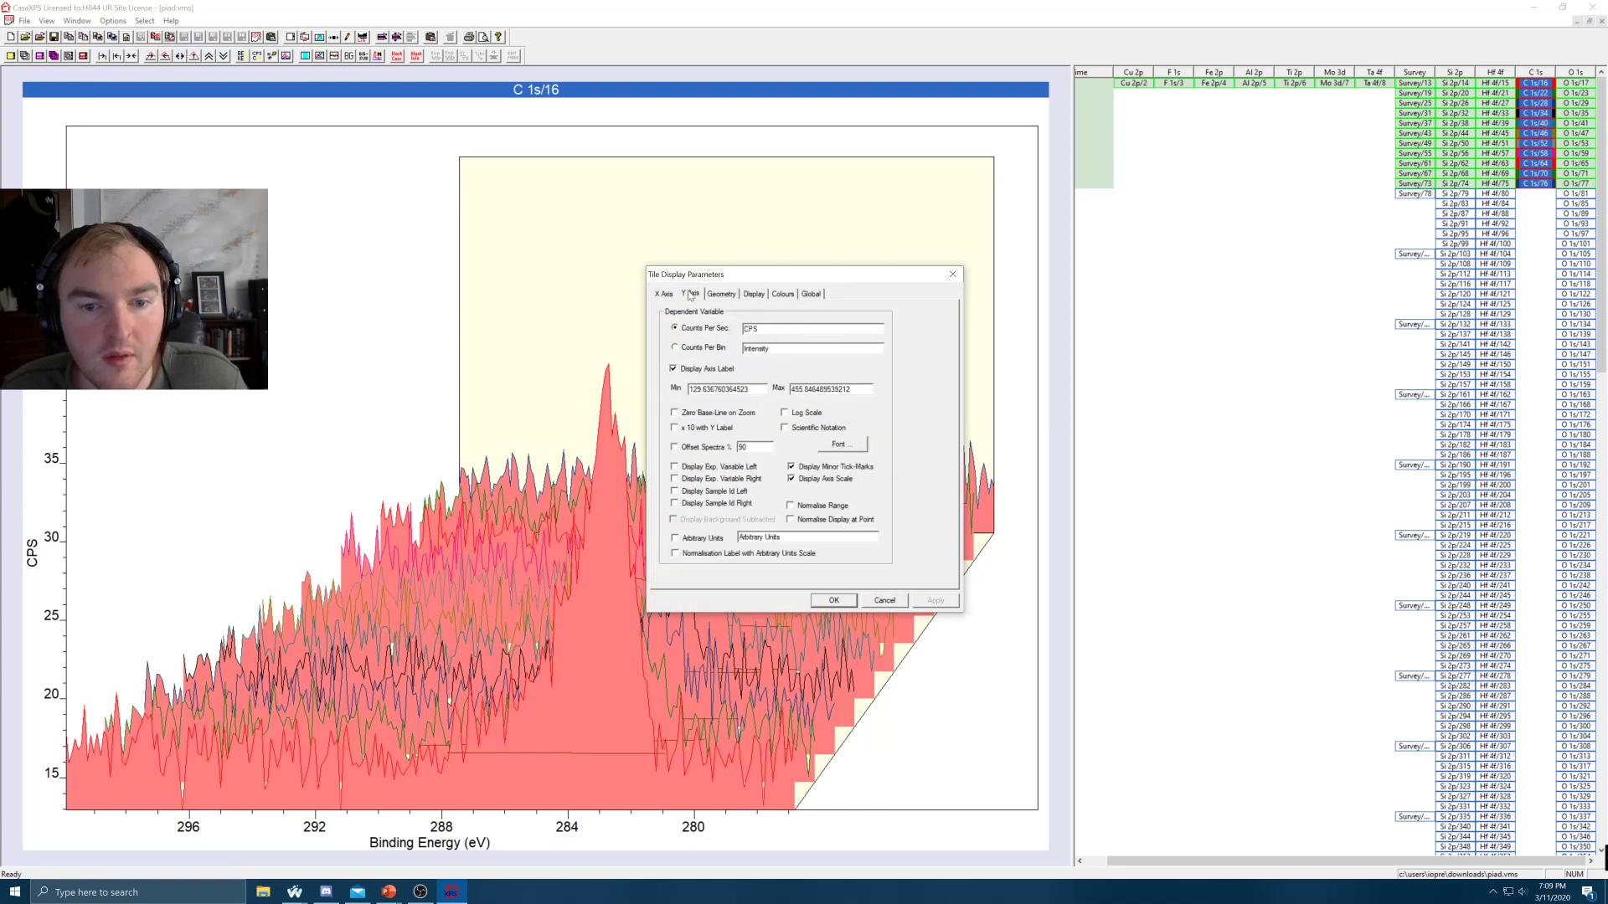
left_click(722, 294)
left_click(704, 441)
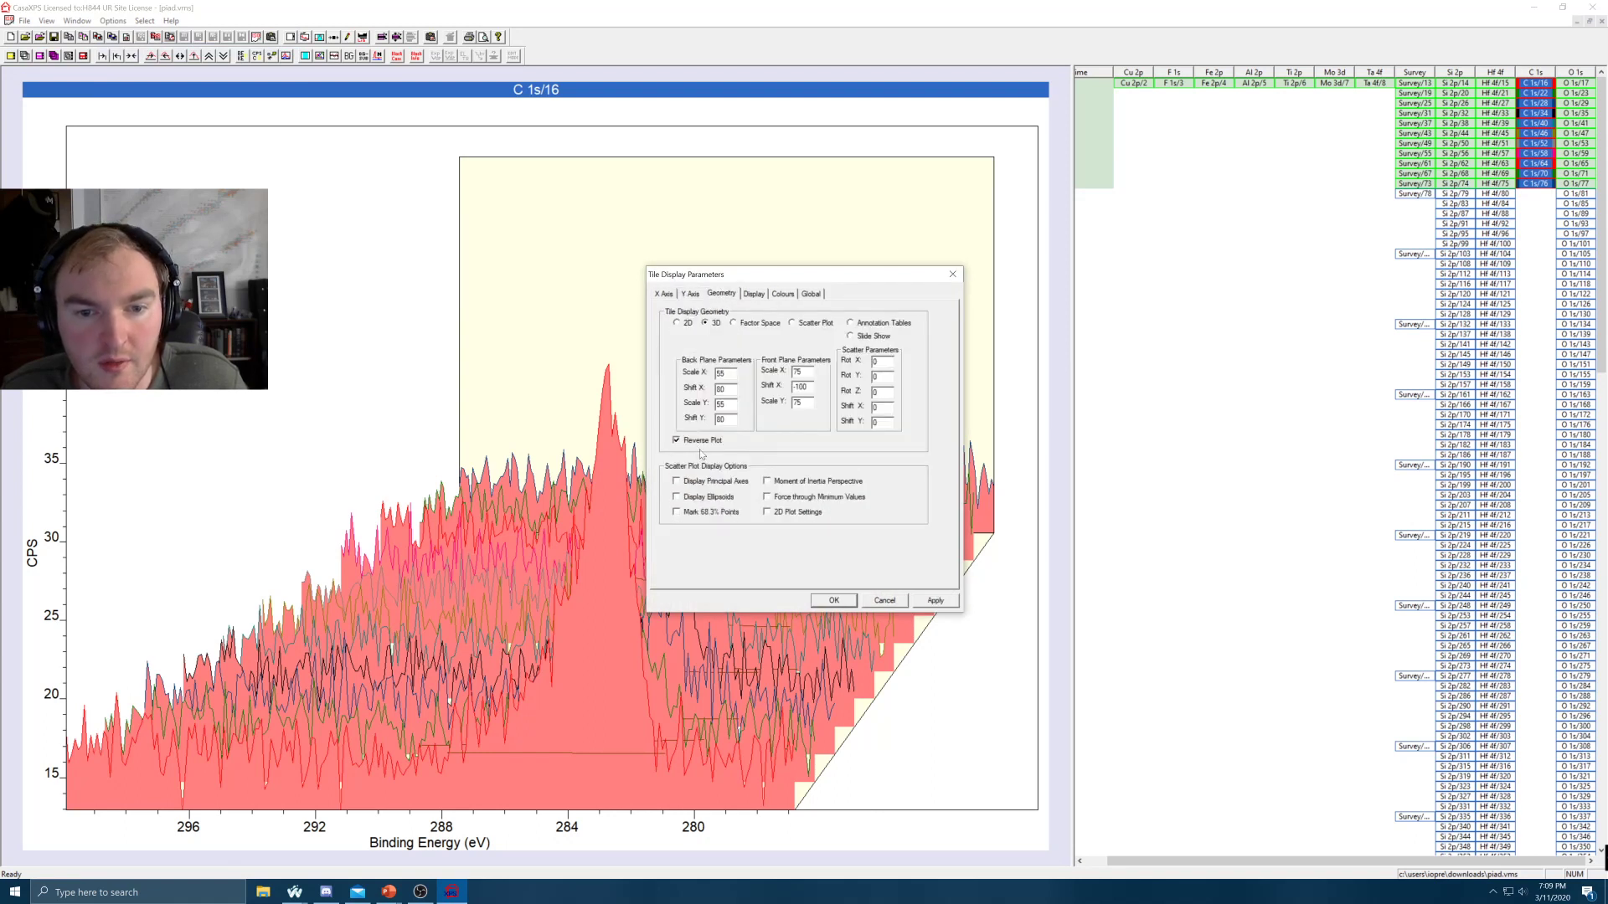
left_click(922, 603)
left_click_drag(787, 276, 1249, 316)
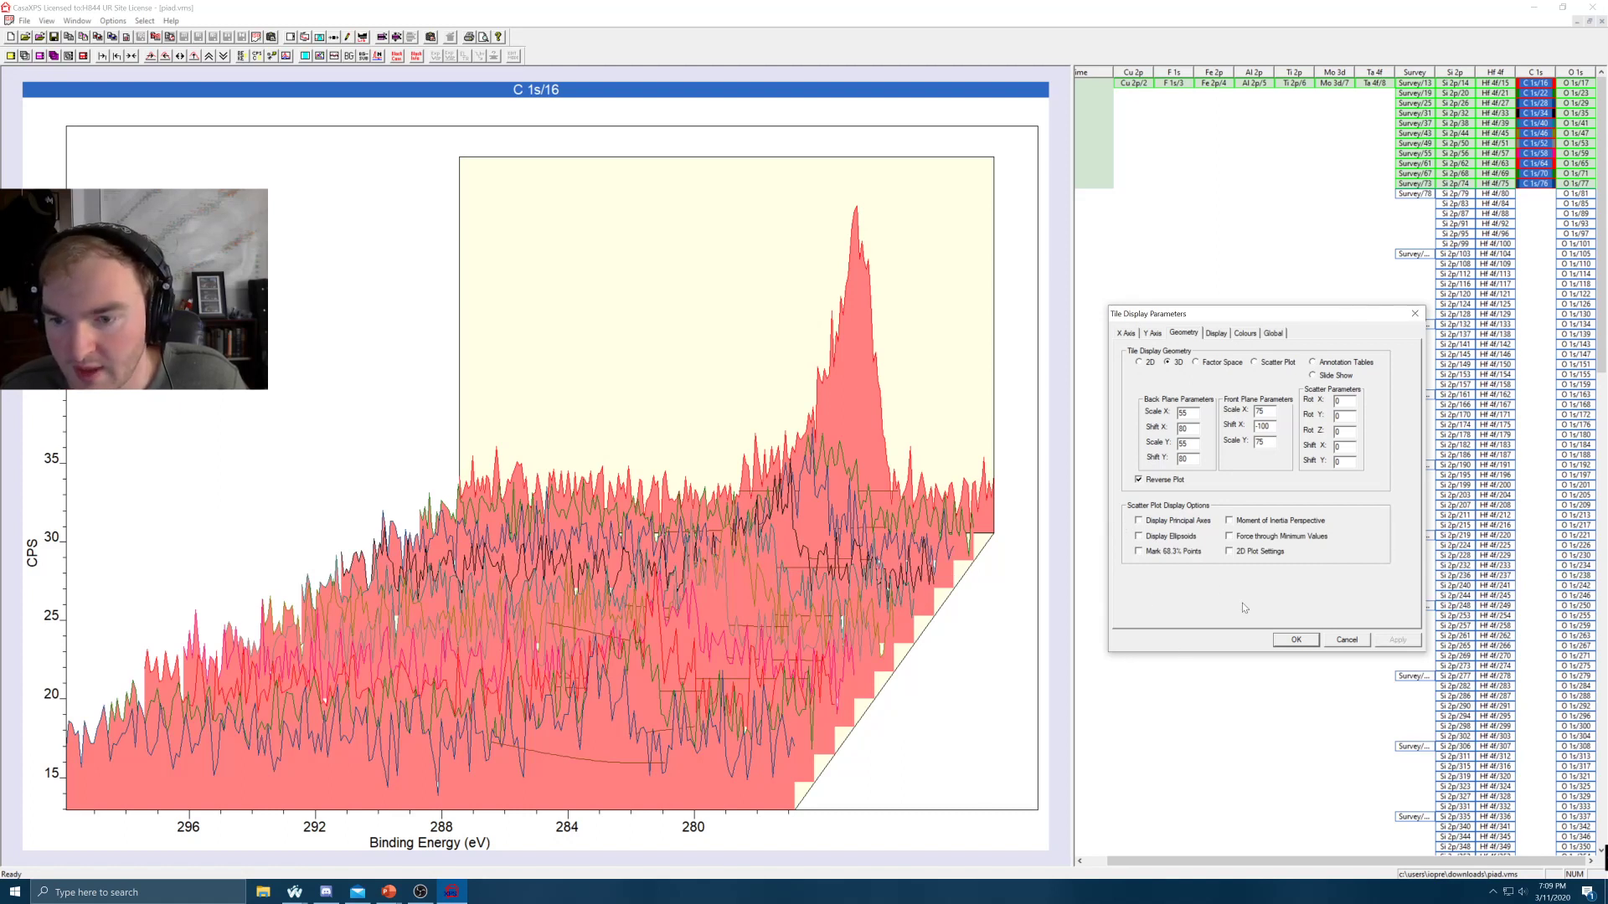
left_click(1295, 640)
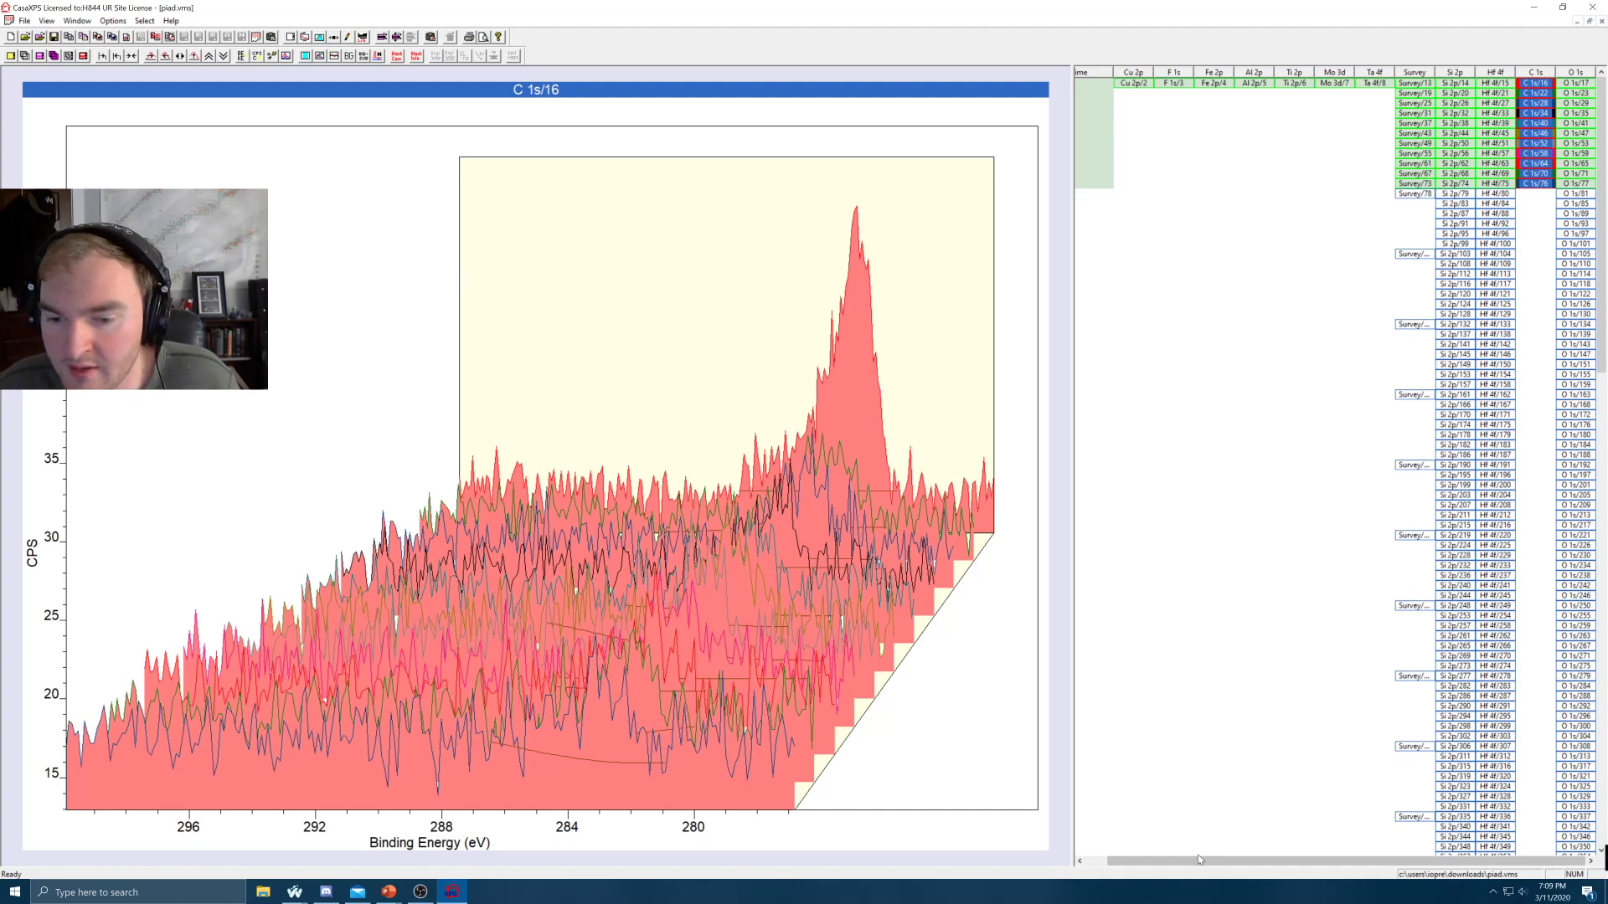
Display the first survey spectrum, at etch time 0, and switch its tile geometry from 3D to the 2D view
left_click_drag(1184, 858, 1148, 871)
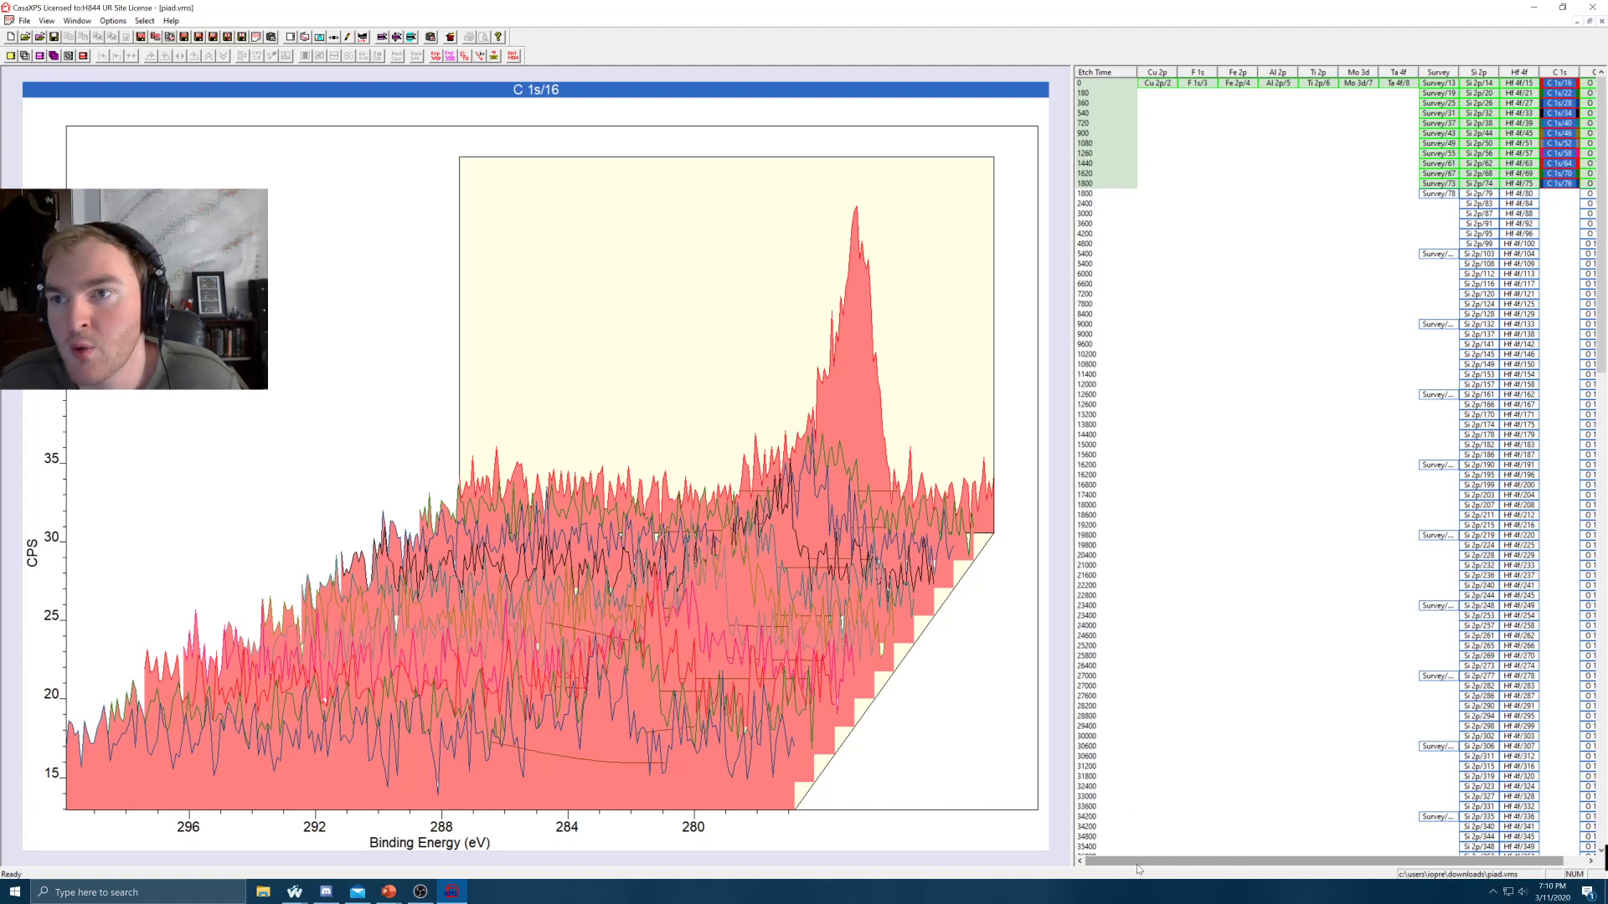
left_click(1439, 85)
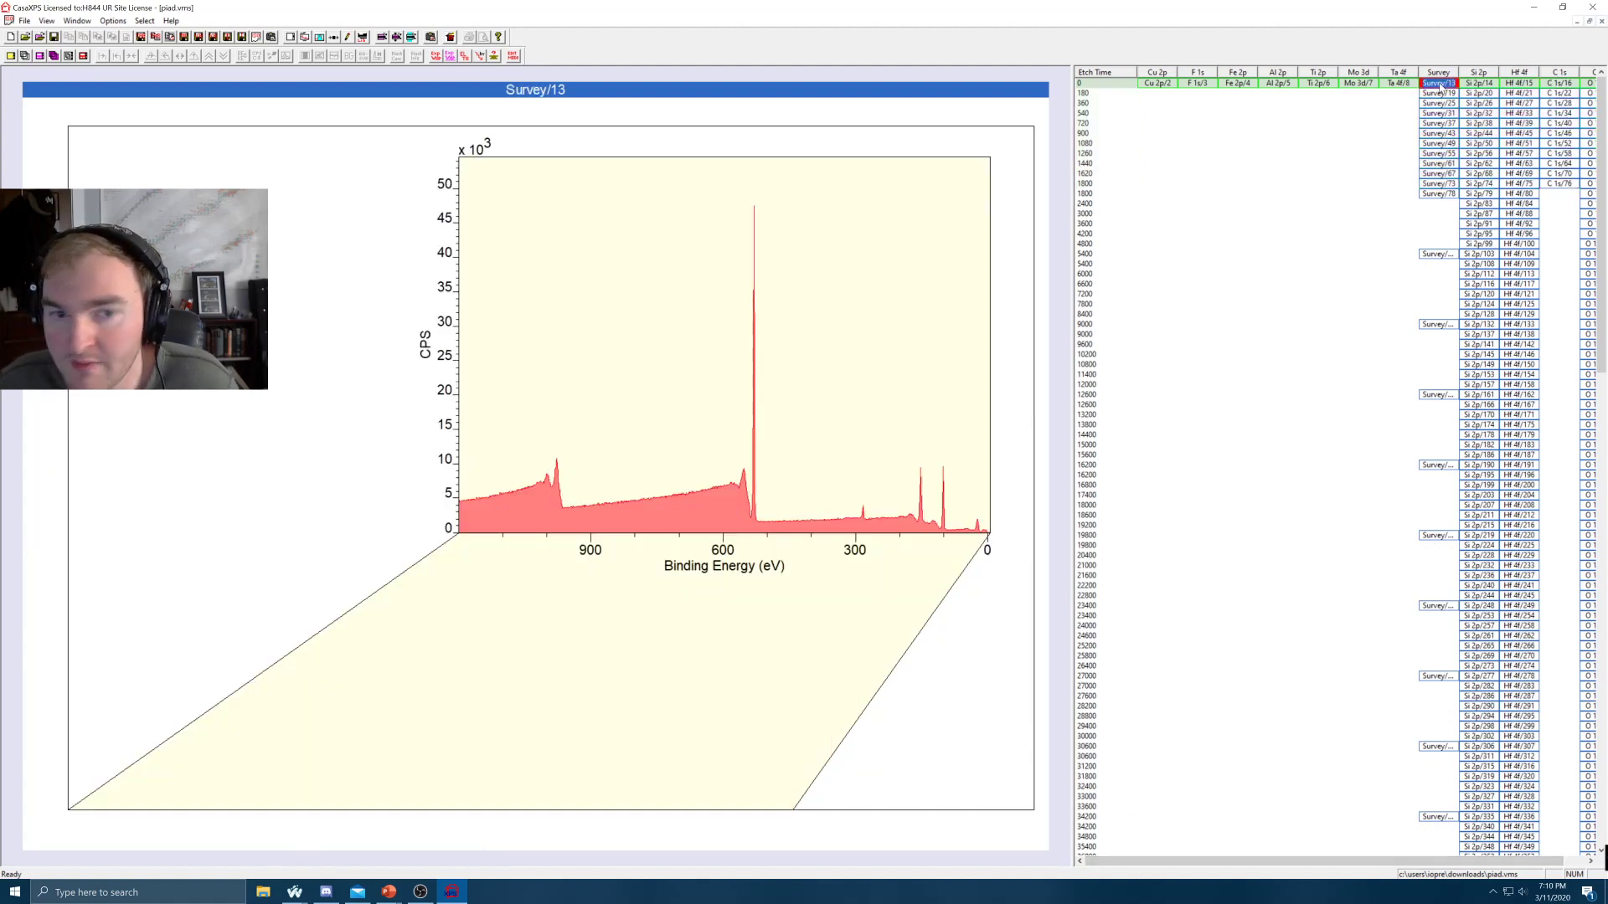
left_click(307, 136)
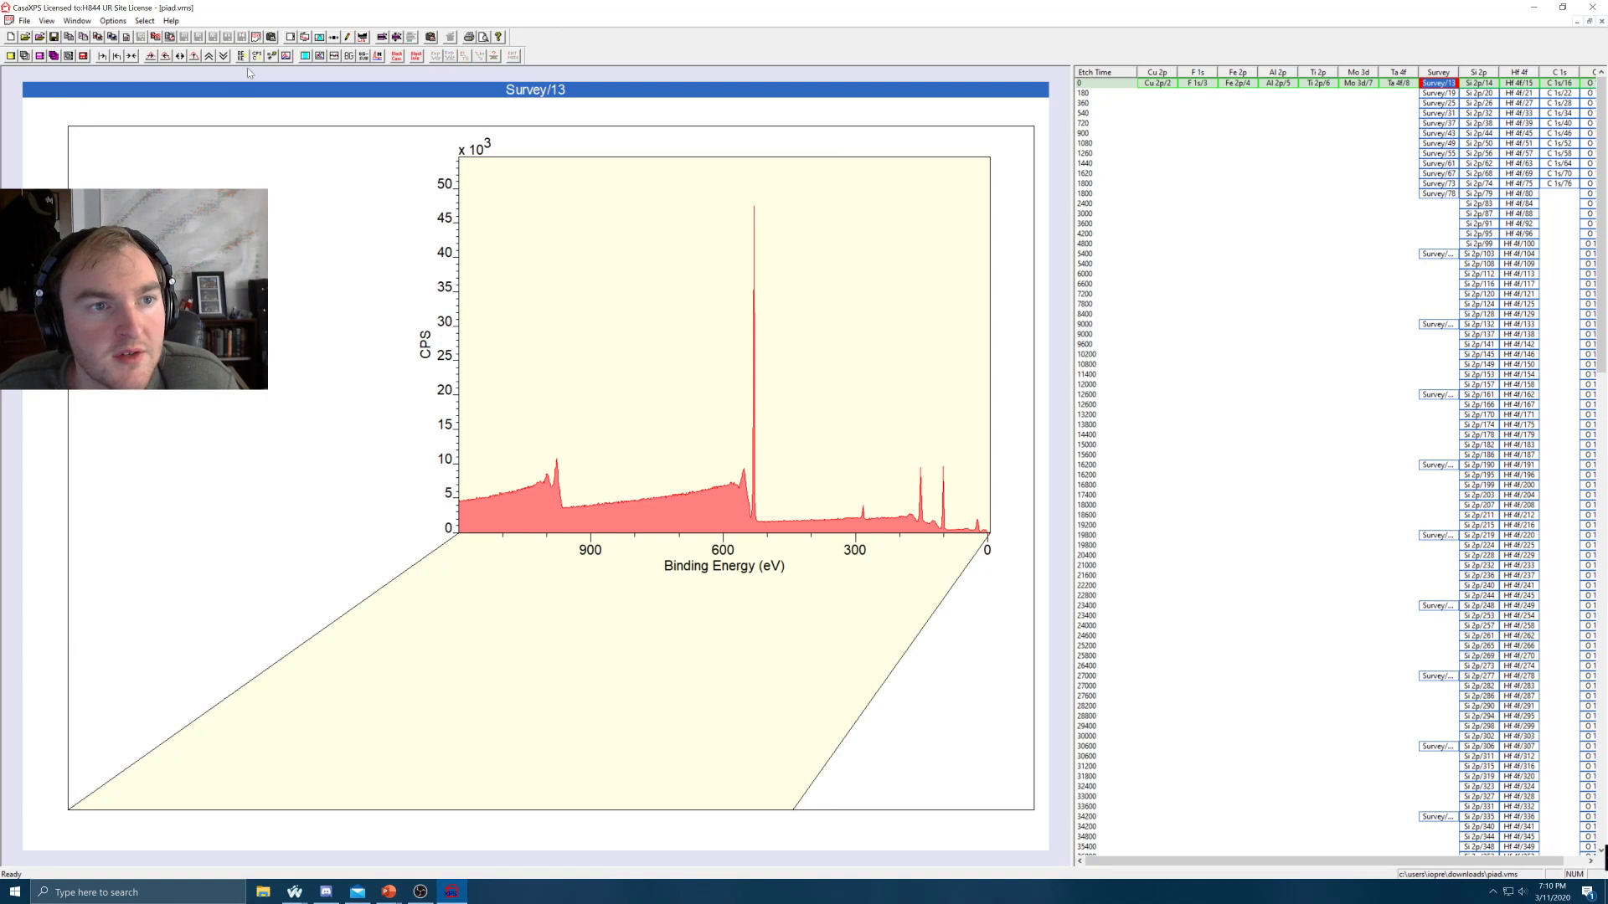
left_click(269, 61)
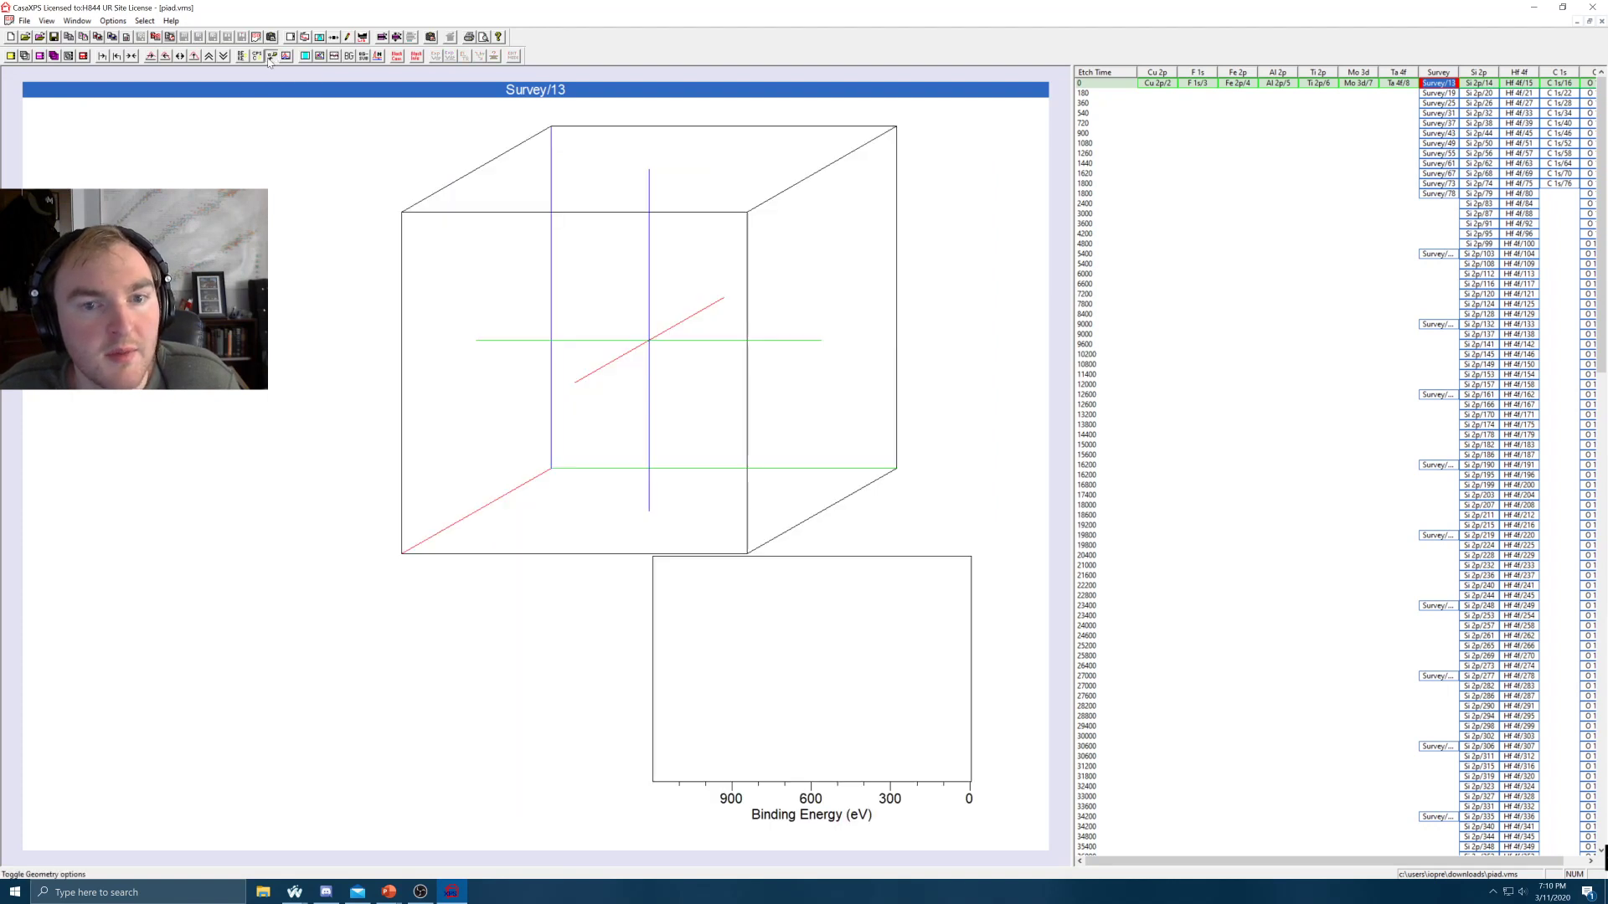
left_click(269, 61)
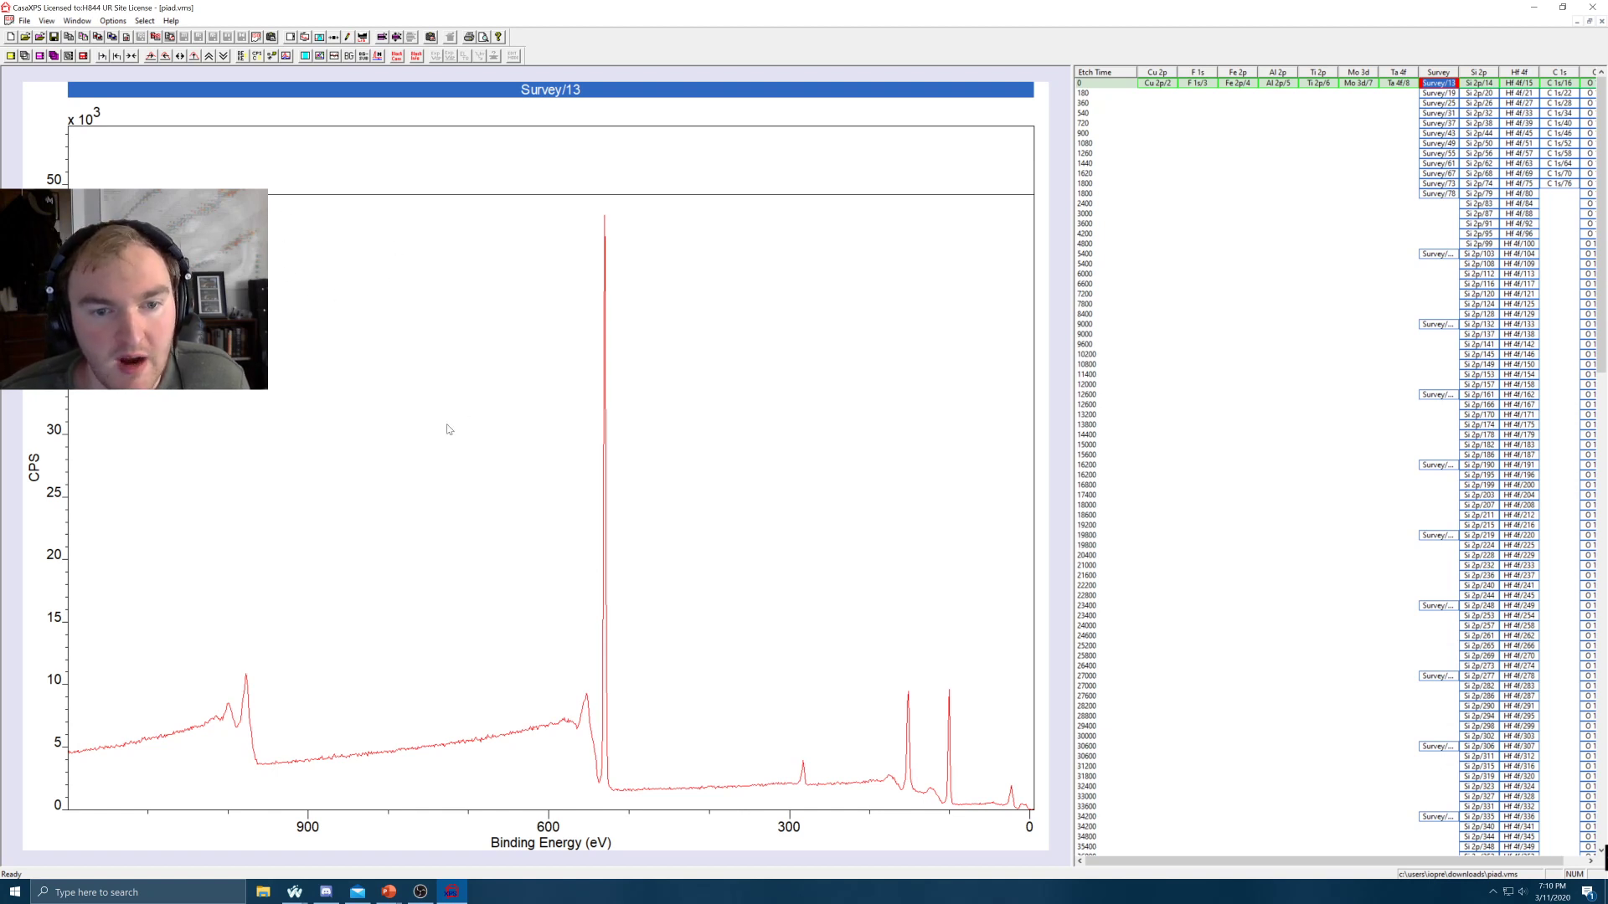
Annotate the displayed survey spectrum with a regions quantification table for the Si 2p spectrum at etch time 0
left_click(1305, 865)
mouse_move(1305, 866)
left_mouse_down()
mouse_move(1370, 862)
mouse_move(1315, 867)
left_mouse_up()
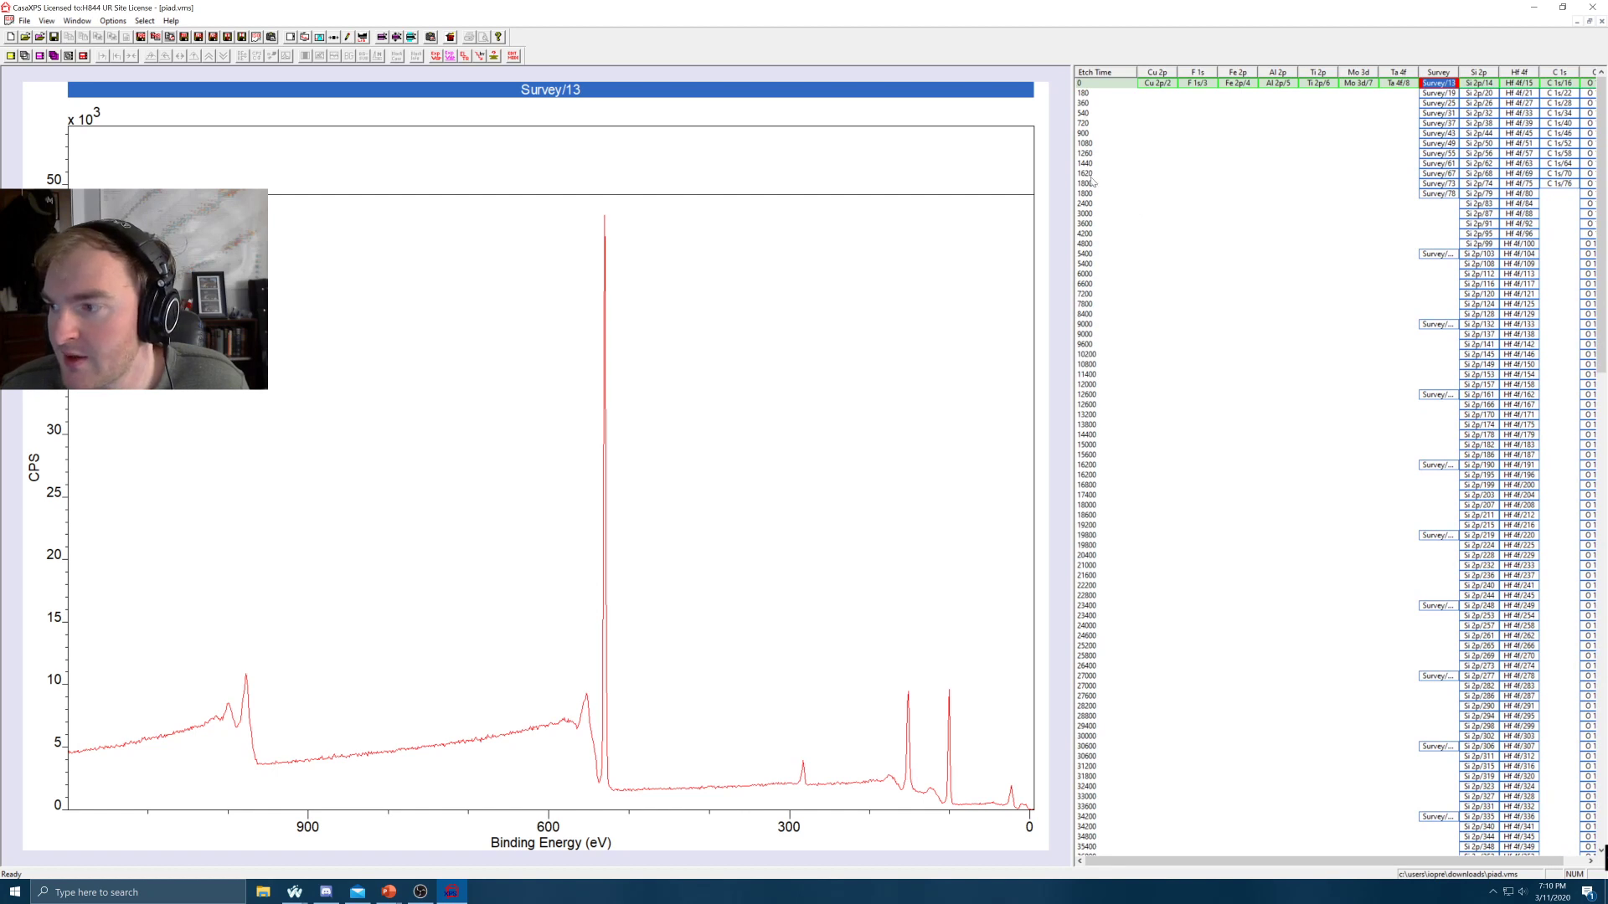
mouse_move(1231, 863)
left_mouse_down()
mouse_move(1253, 869)
mouse_move(1200, 861)
left_mouse_up()
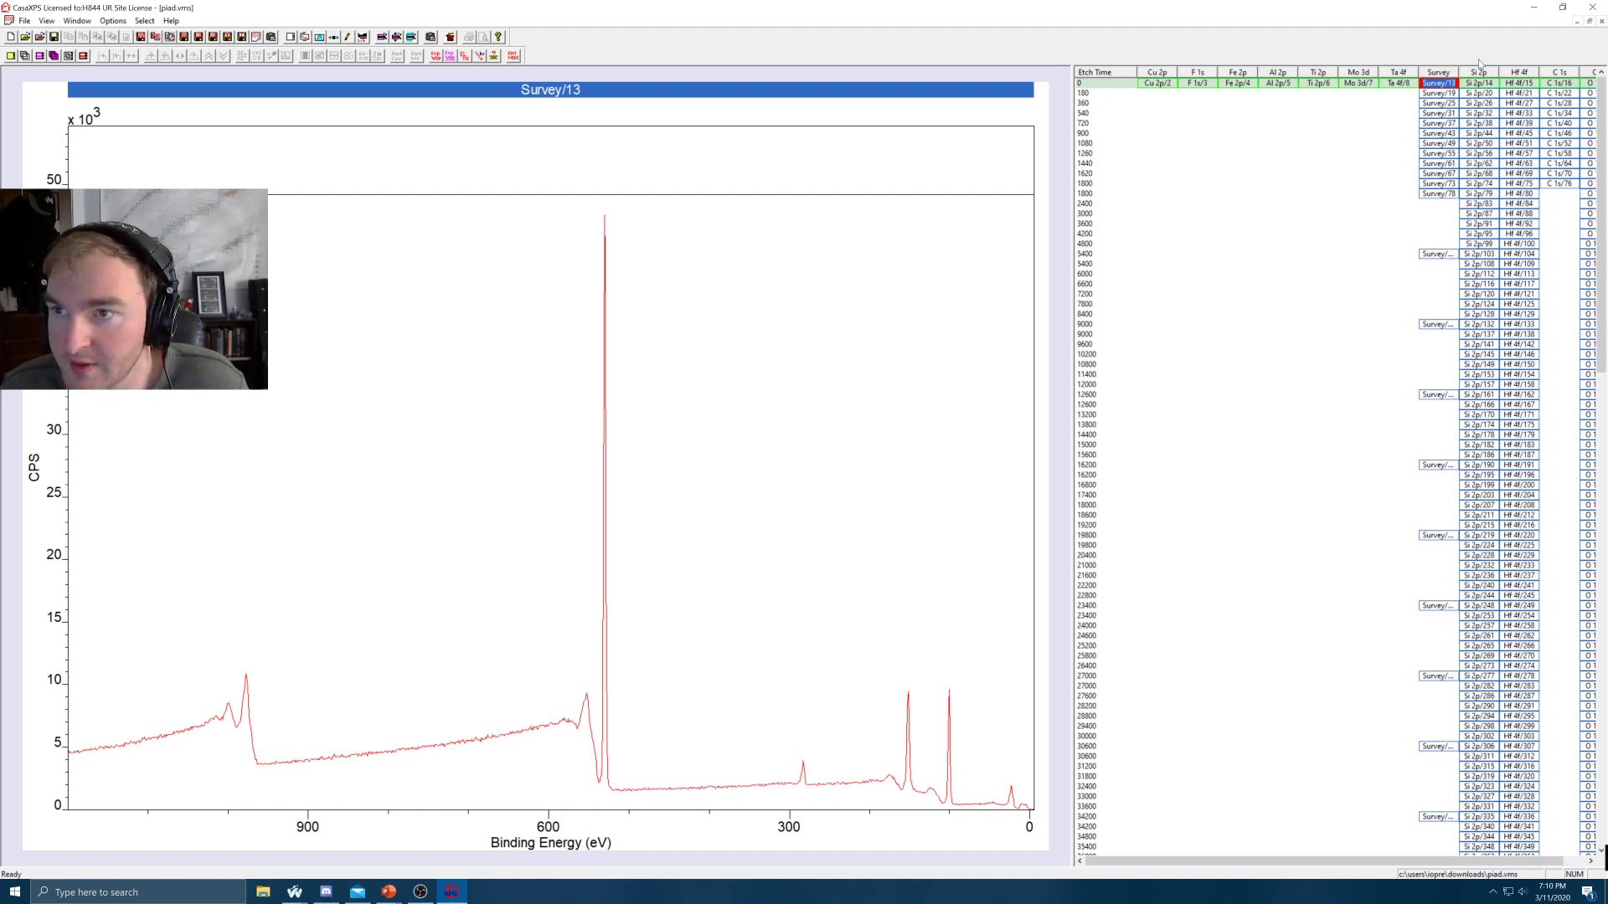
left_click(1479, 85)
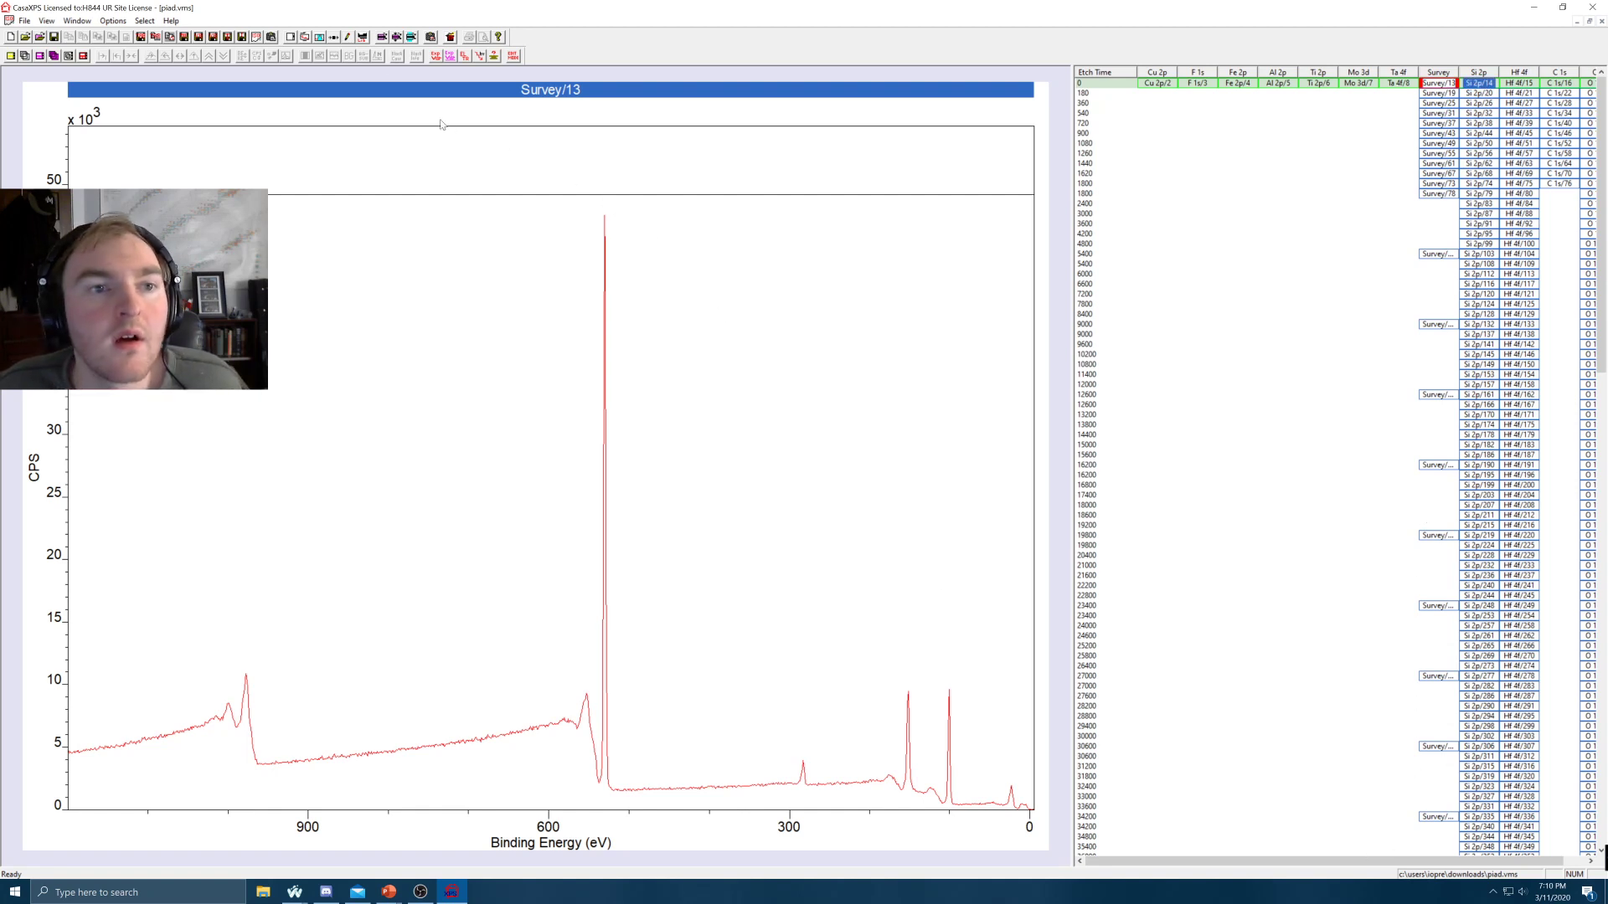
left_click(348, 38)
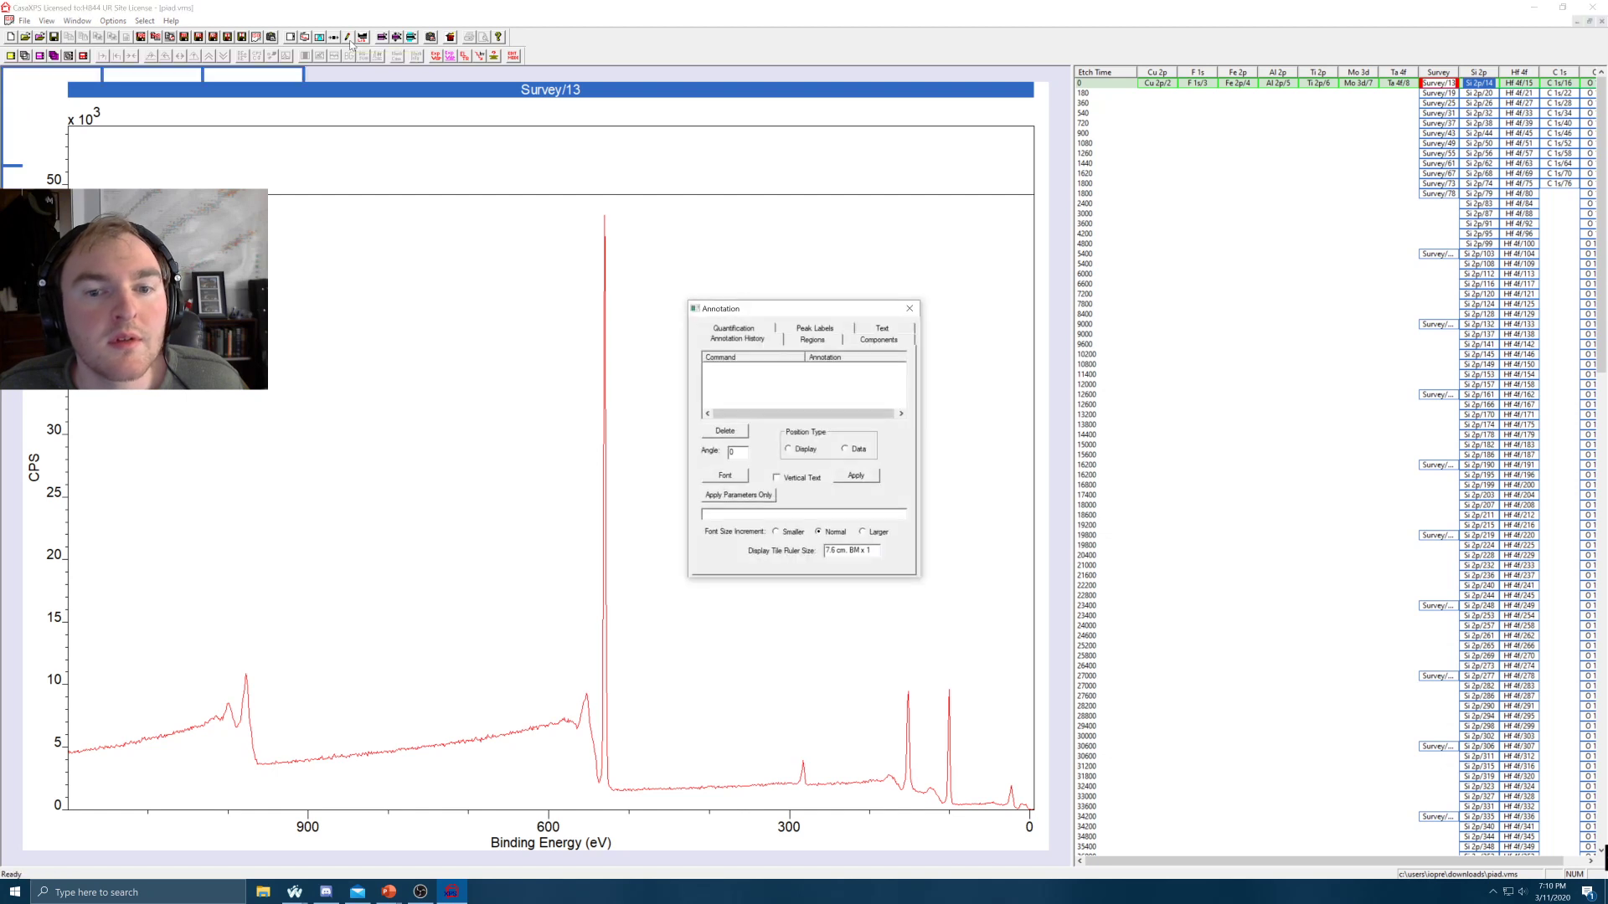
left_click(751, 332)
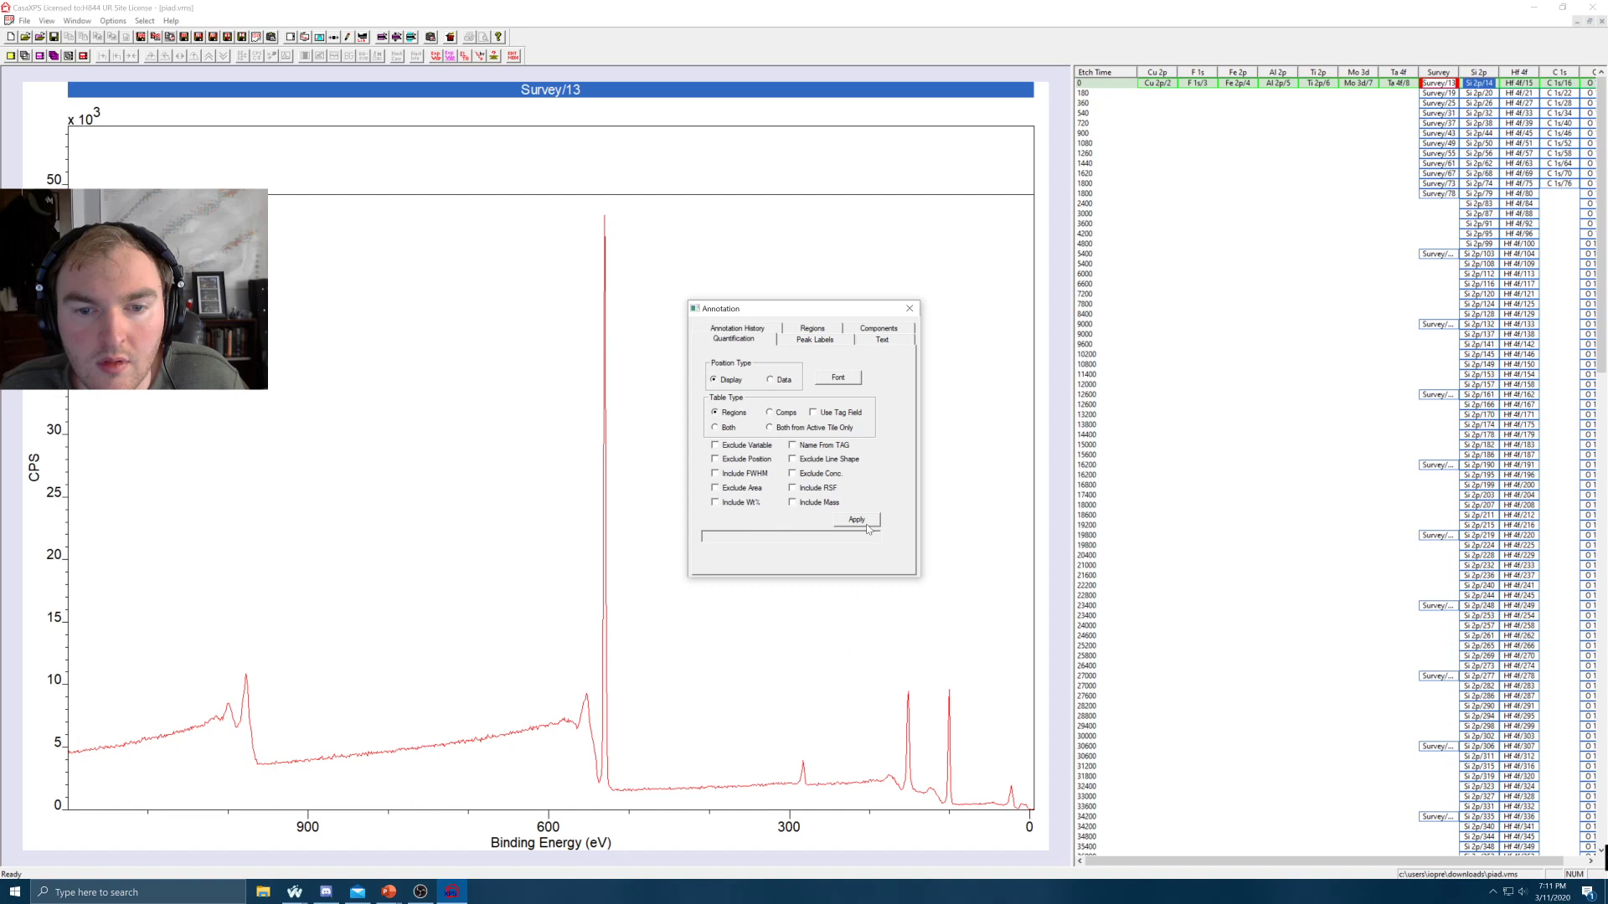
left_click(855, 520)
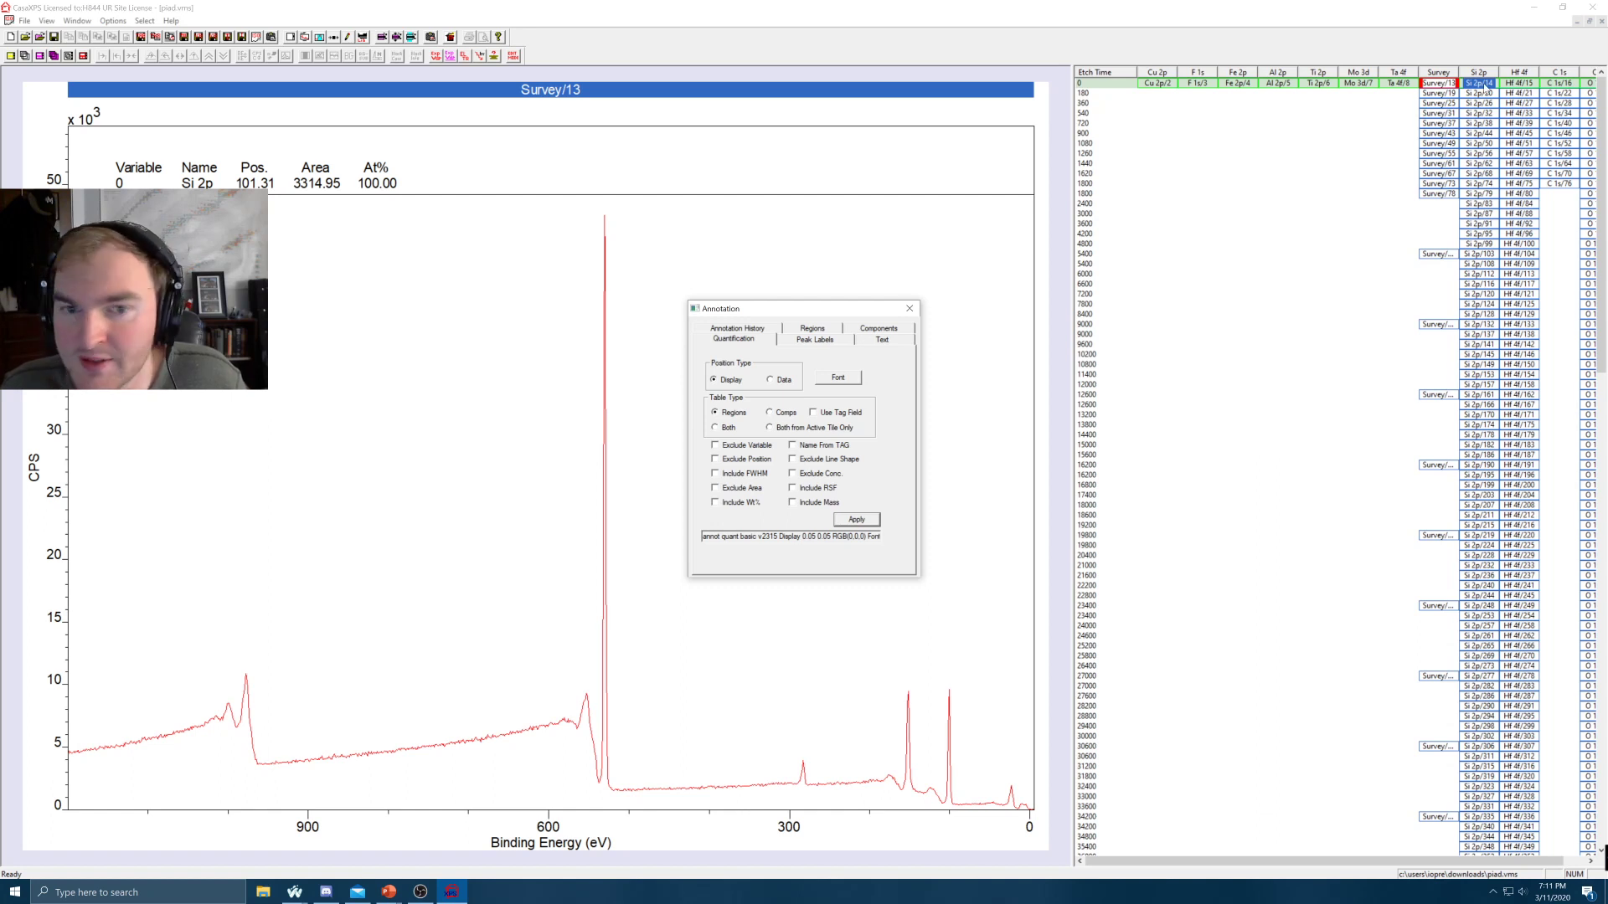
Extend the Si 2p selection from etch time 0 through the first 1800 row for the quantification table
left_click_drag(1310, 857, 1333, 857)
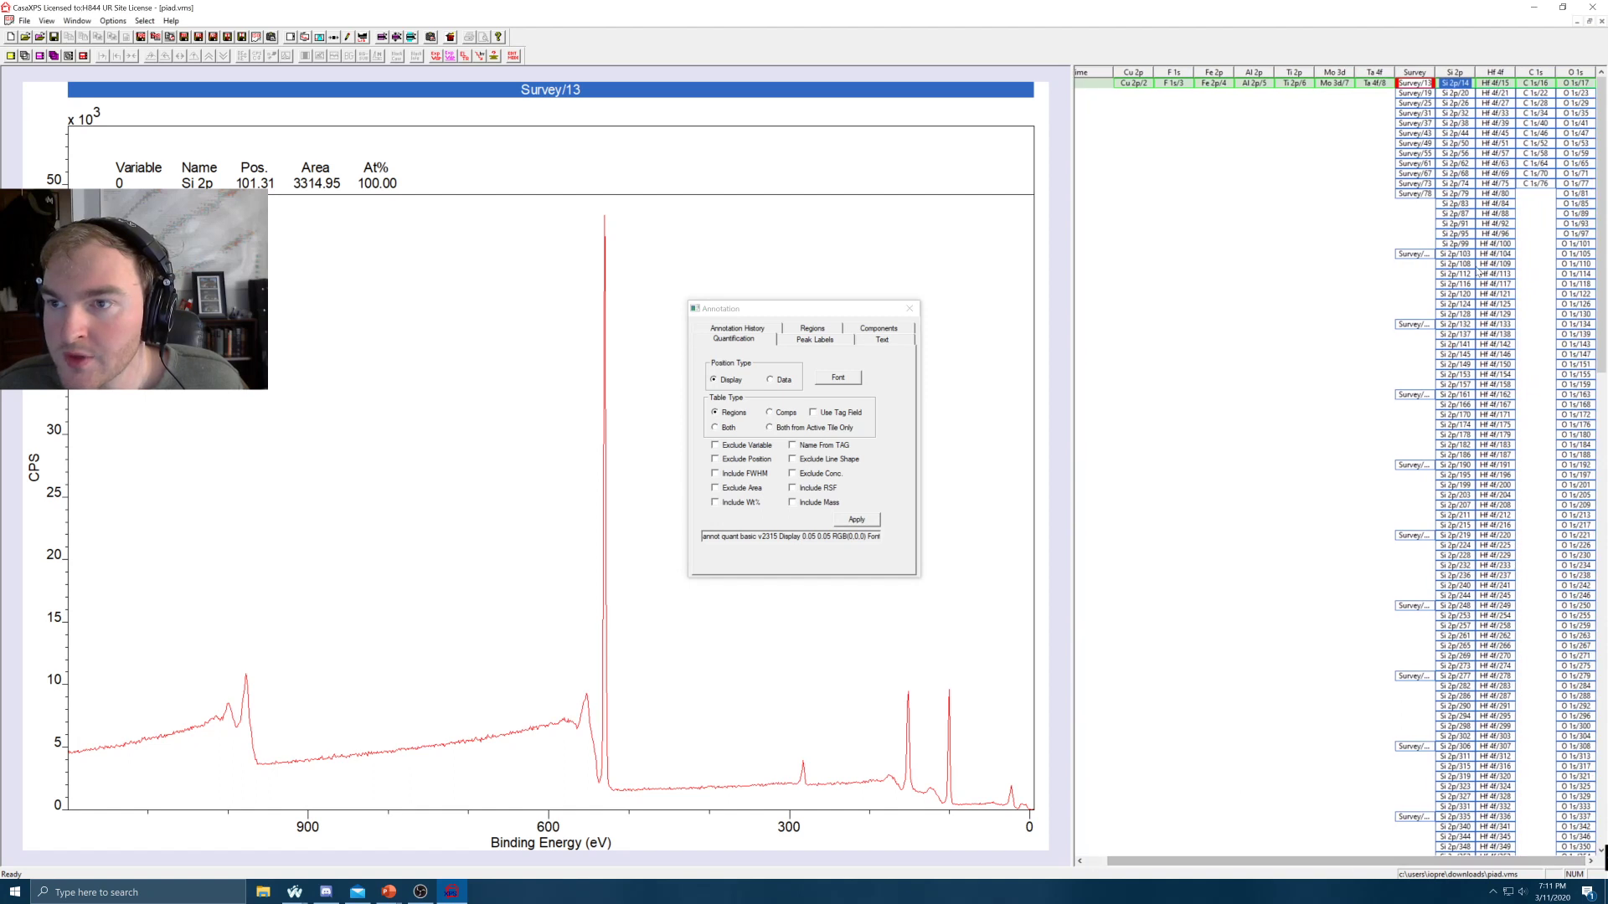
left_click_drag(1359, 858, 1327, 866)
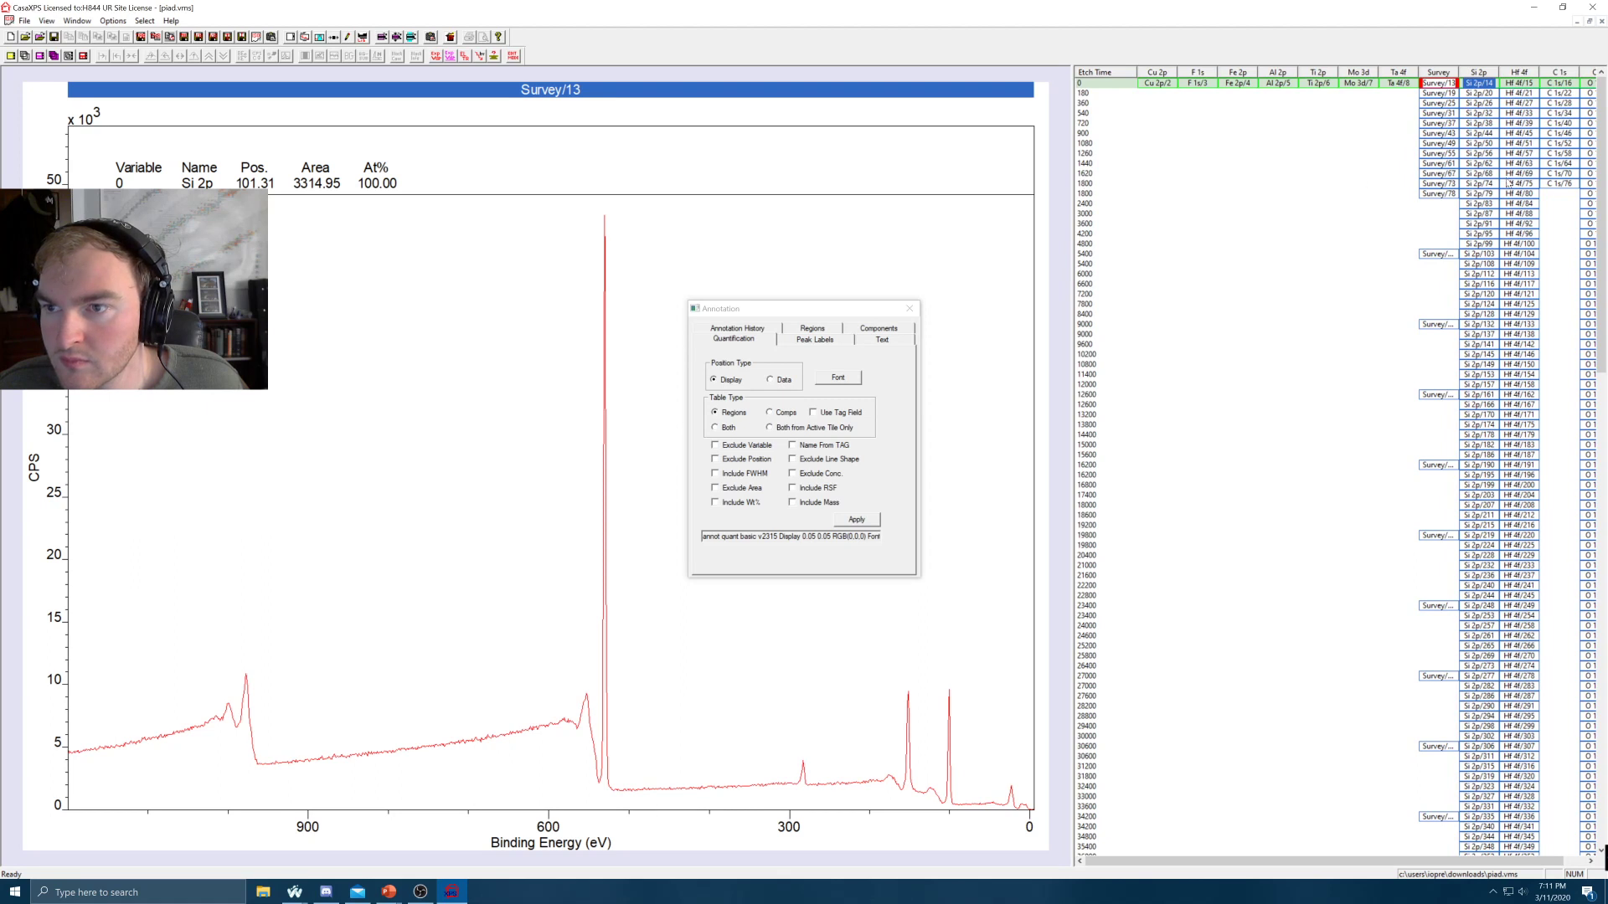
left_click(1487, 174, "shift")
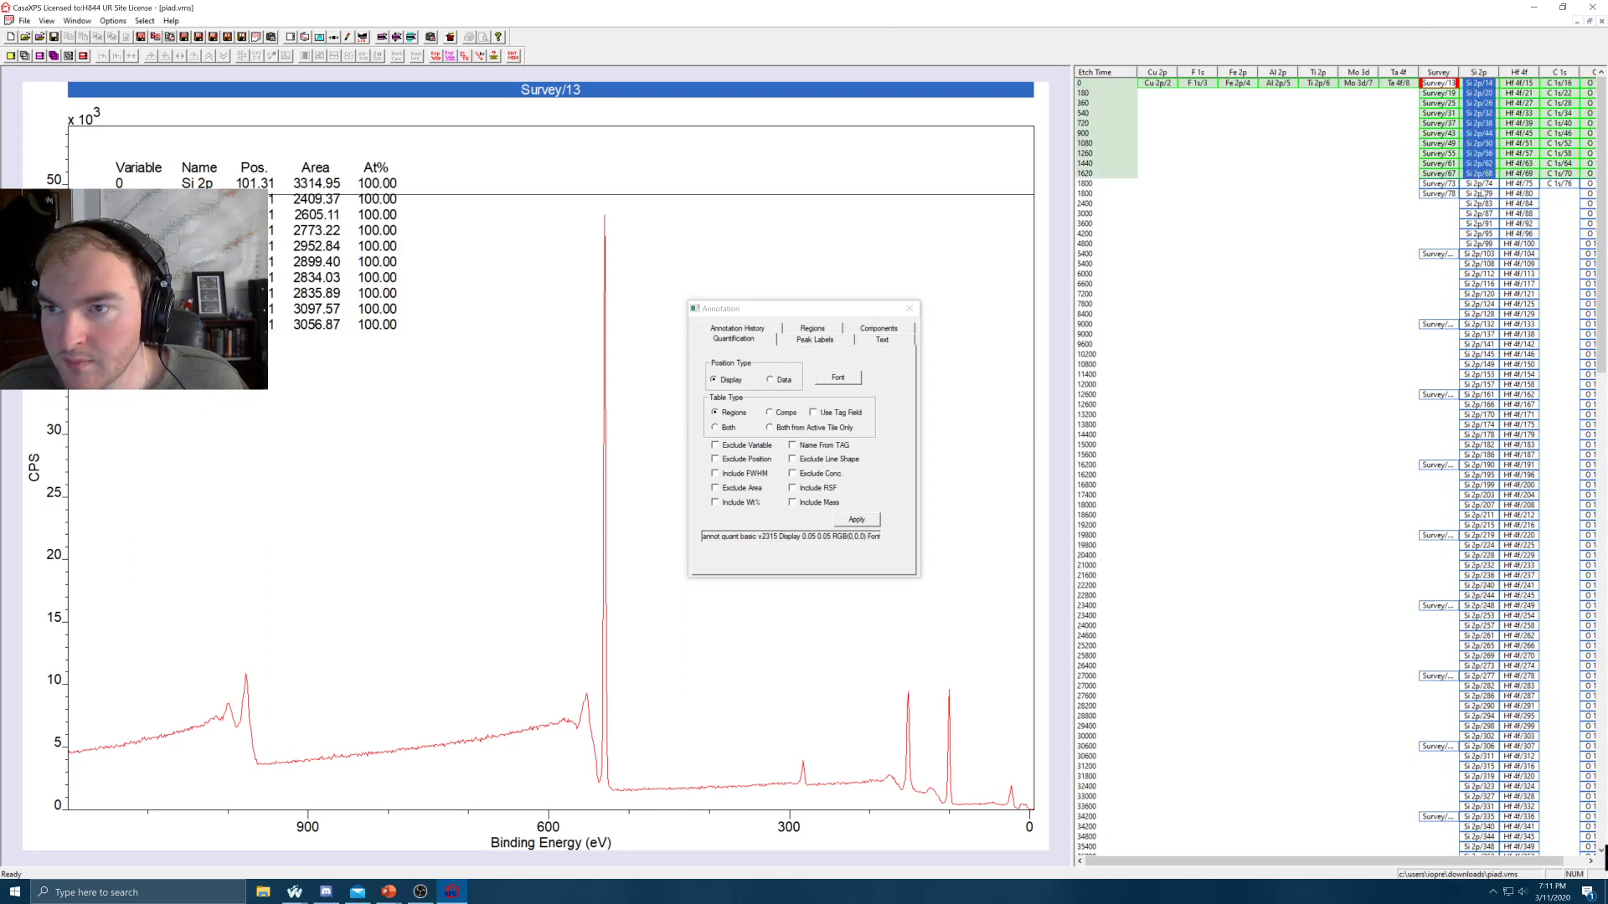
left_click(1477, 185, "shift")
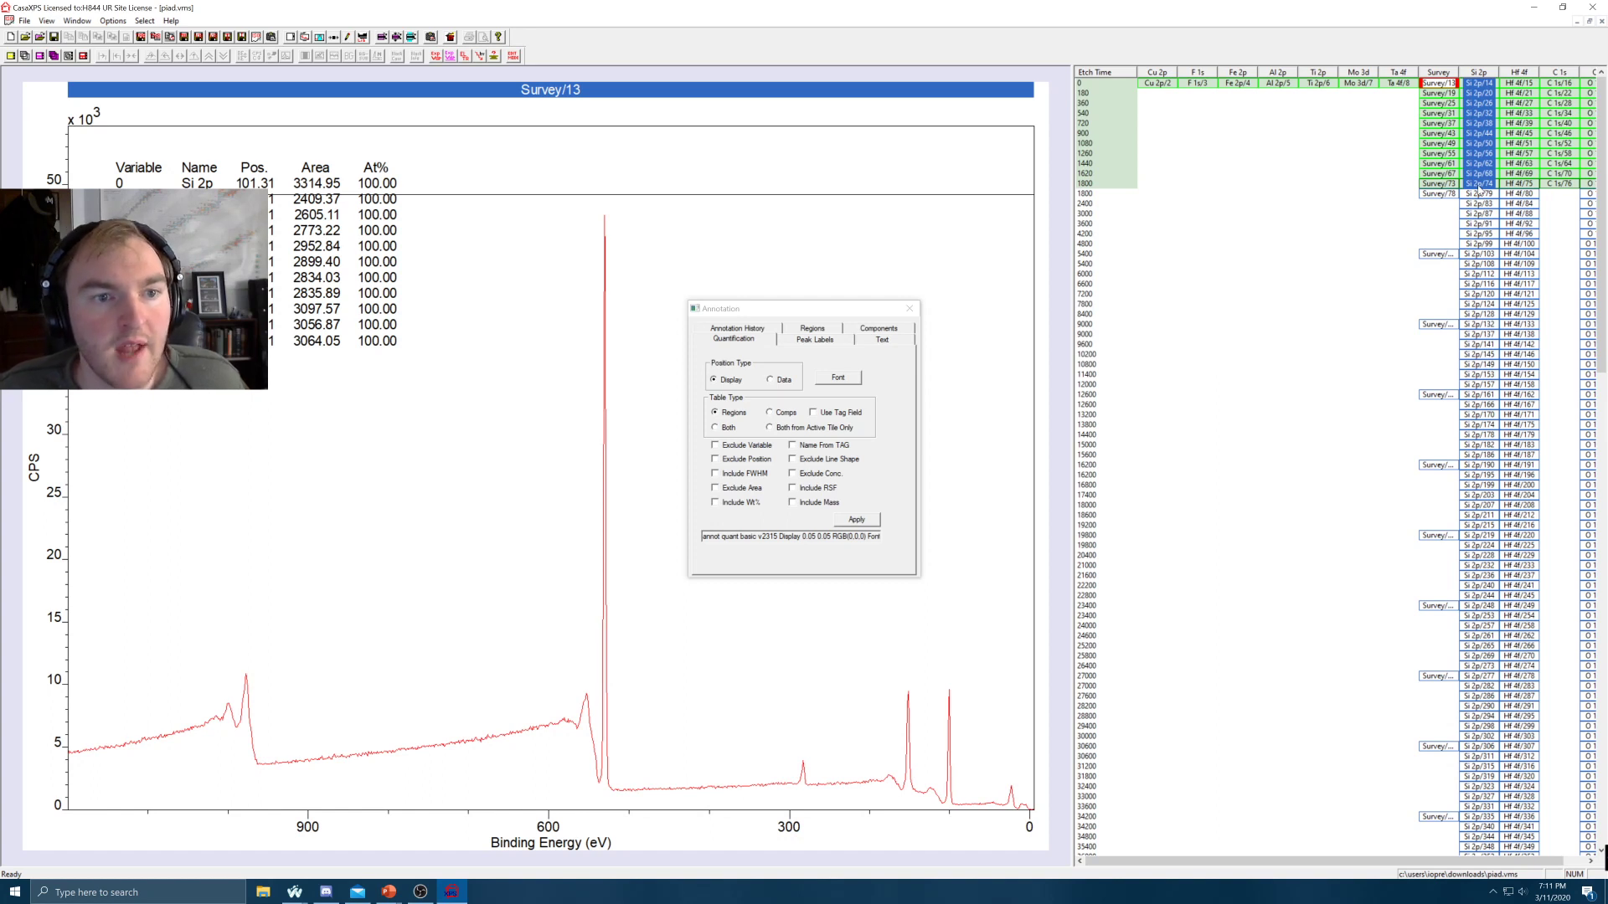
Try to add the Hf 4f spectra from etch time 0 to 1800 to the Si 2p selection
left_click_drag(1193, 859, 1226, 872)
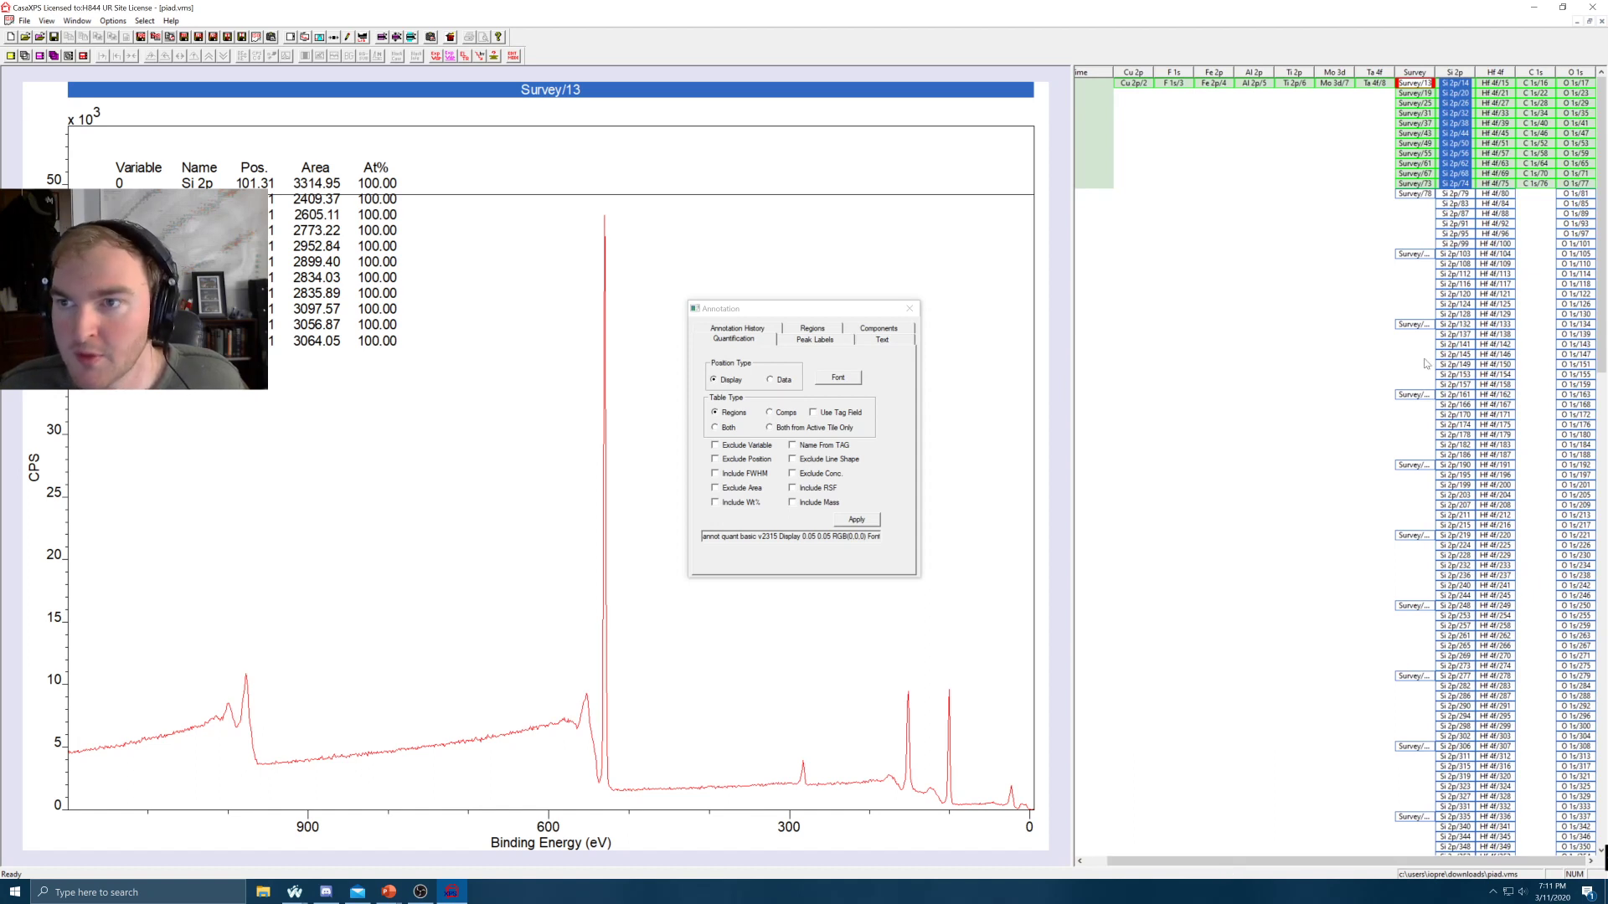
left_click(1497, 82, "ctrl")
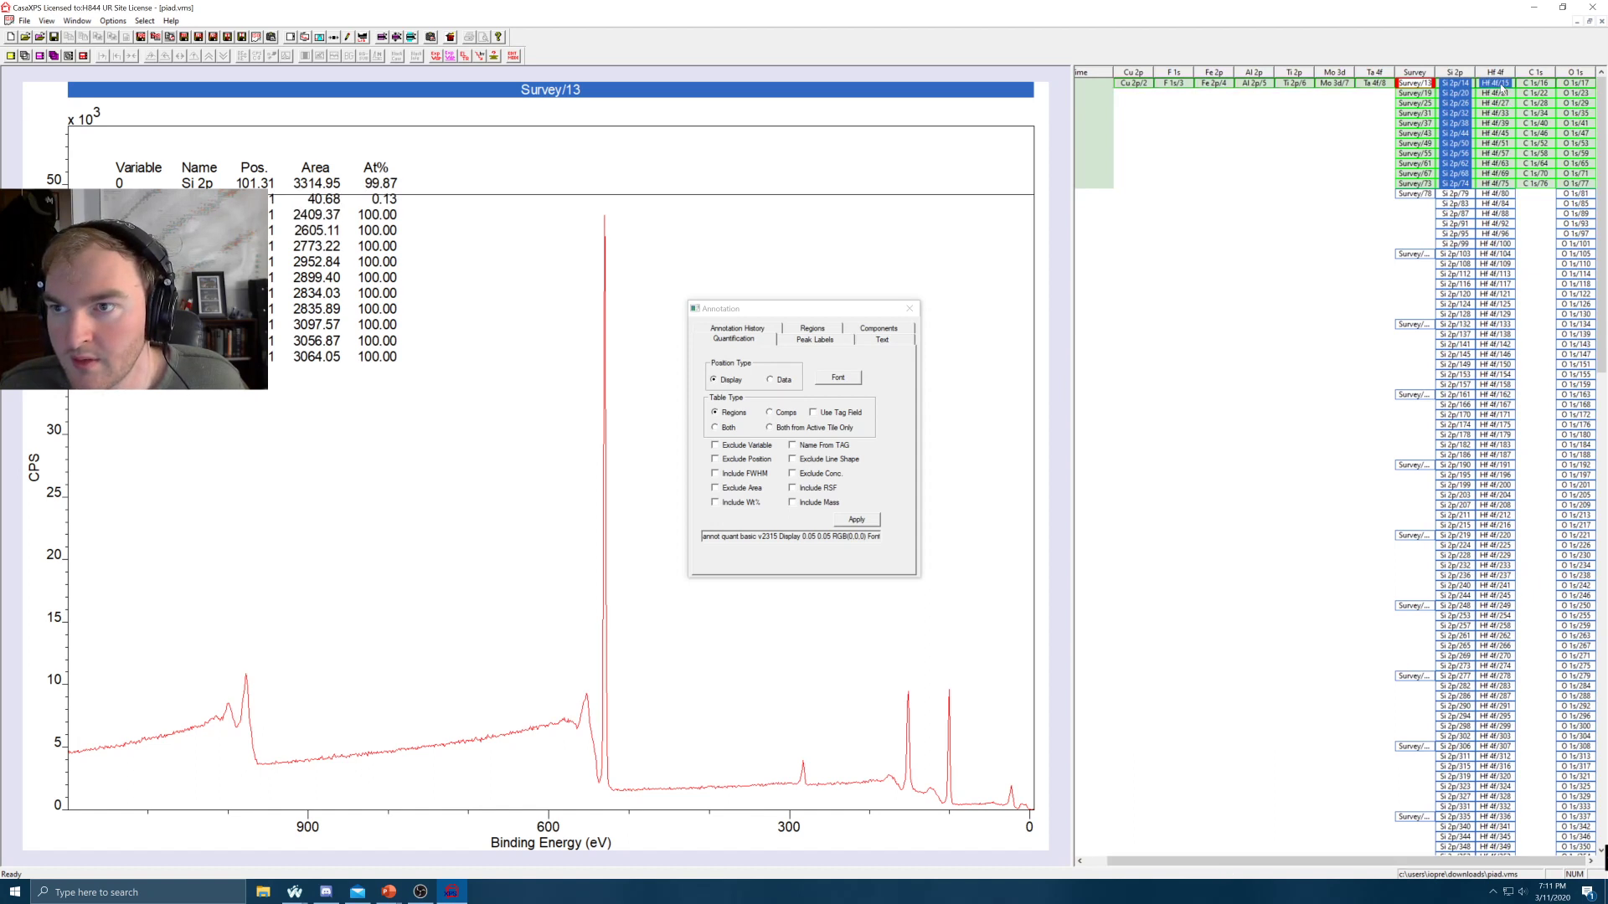
left_click(1495, 93, "ctrl")
left_click(1494, 103, "ctrl")
left_click(1494, 183, "shift")
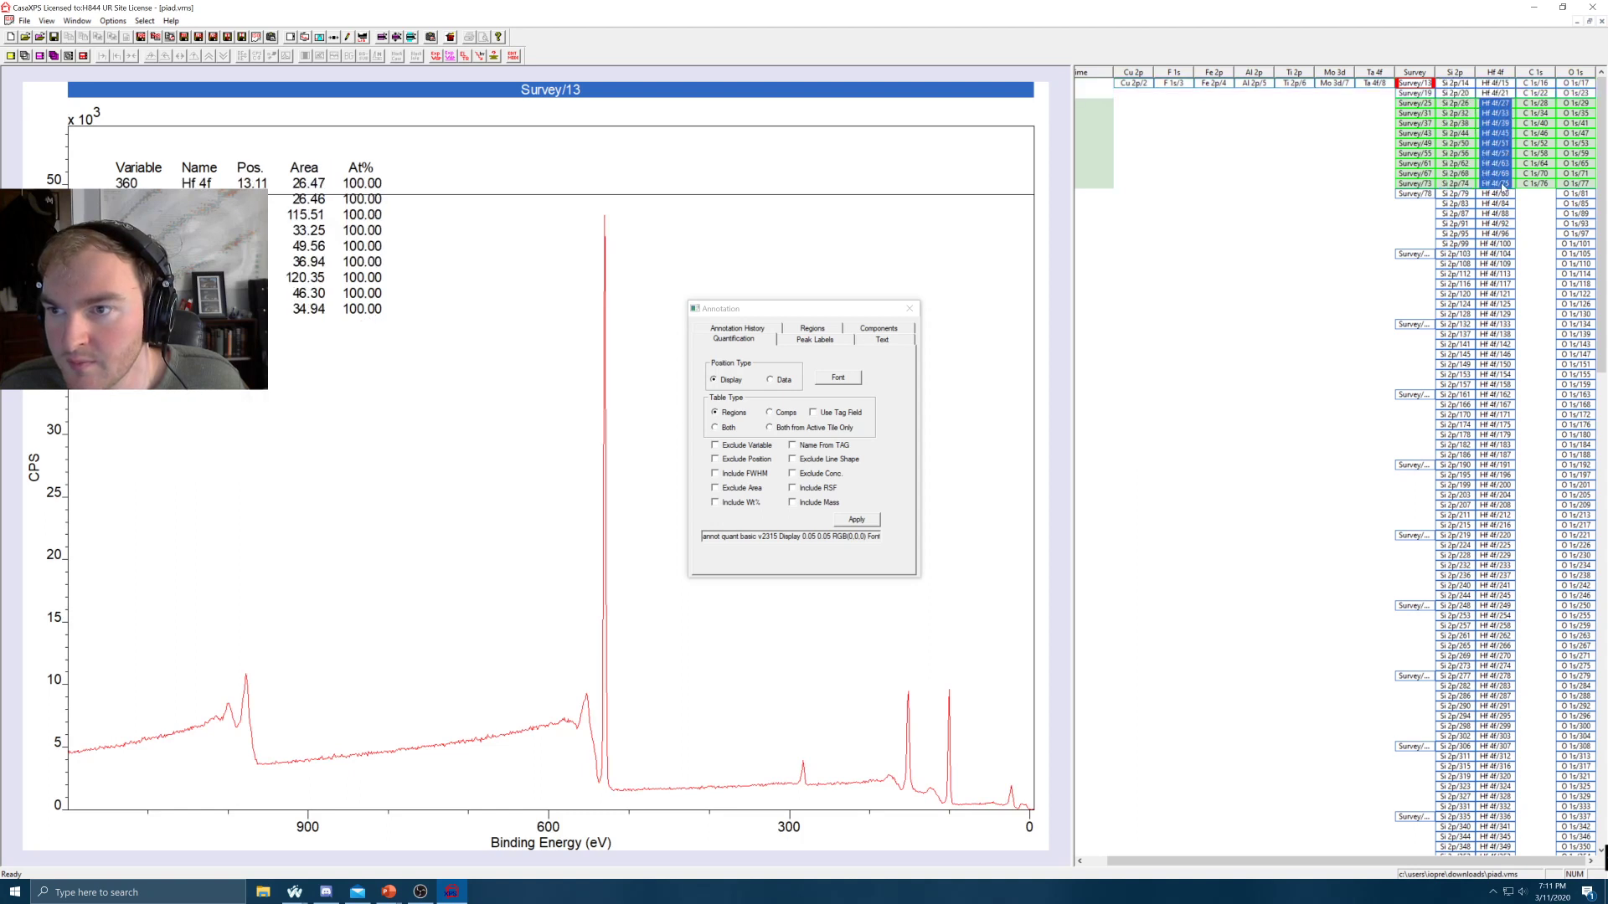
List the Si 2p, Hf 4f, C 1s and O 1s spectra from etch times 0 to 1800 in the quantification table, then close the annotation dialog
left_click(1450, 84)
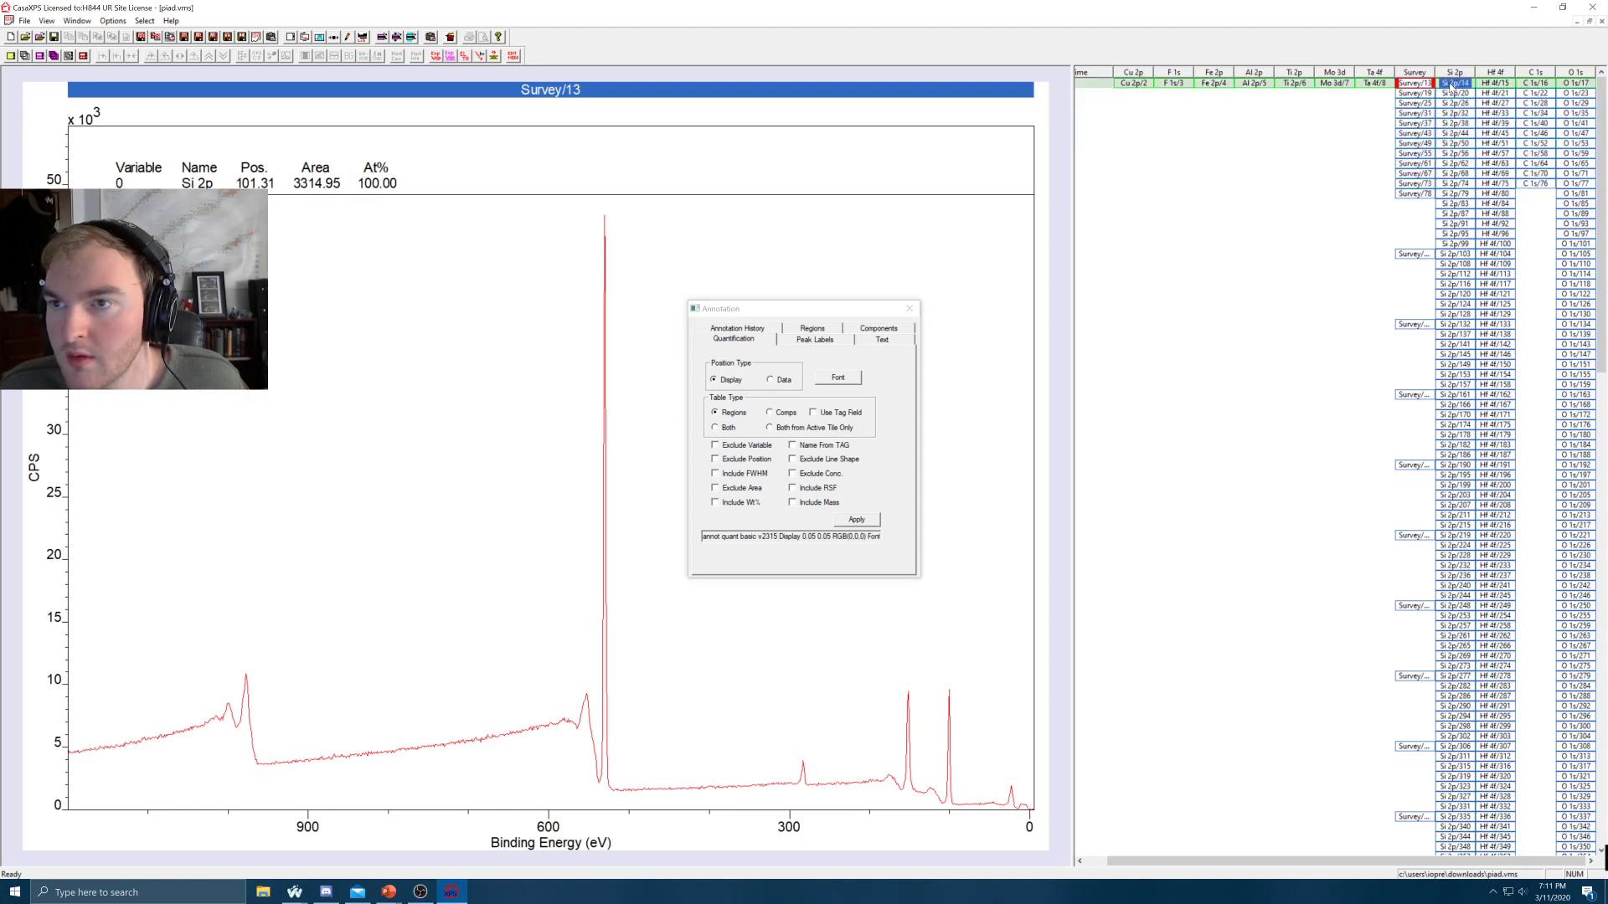
left_click(1582, 184, "shift")
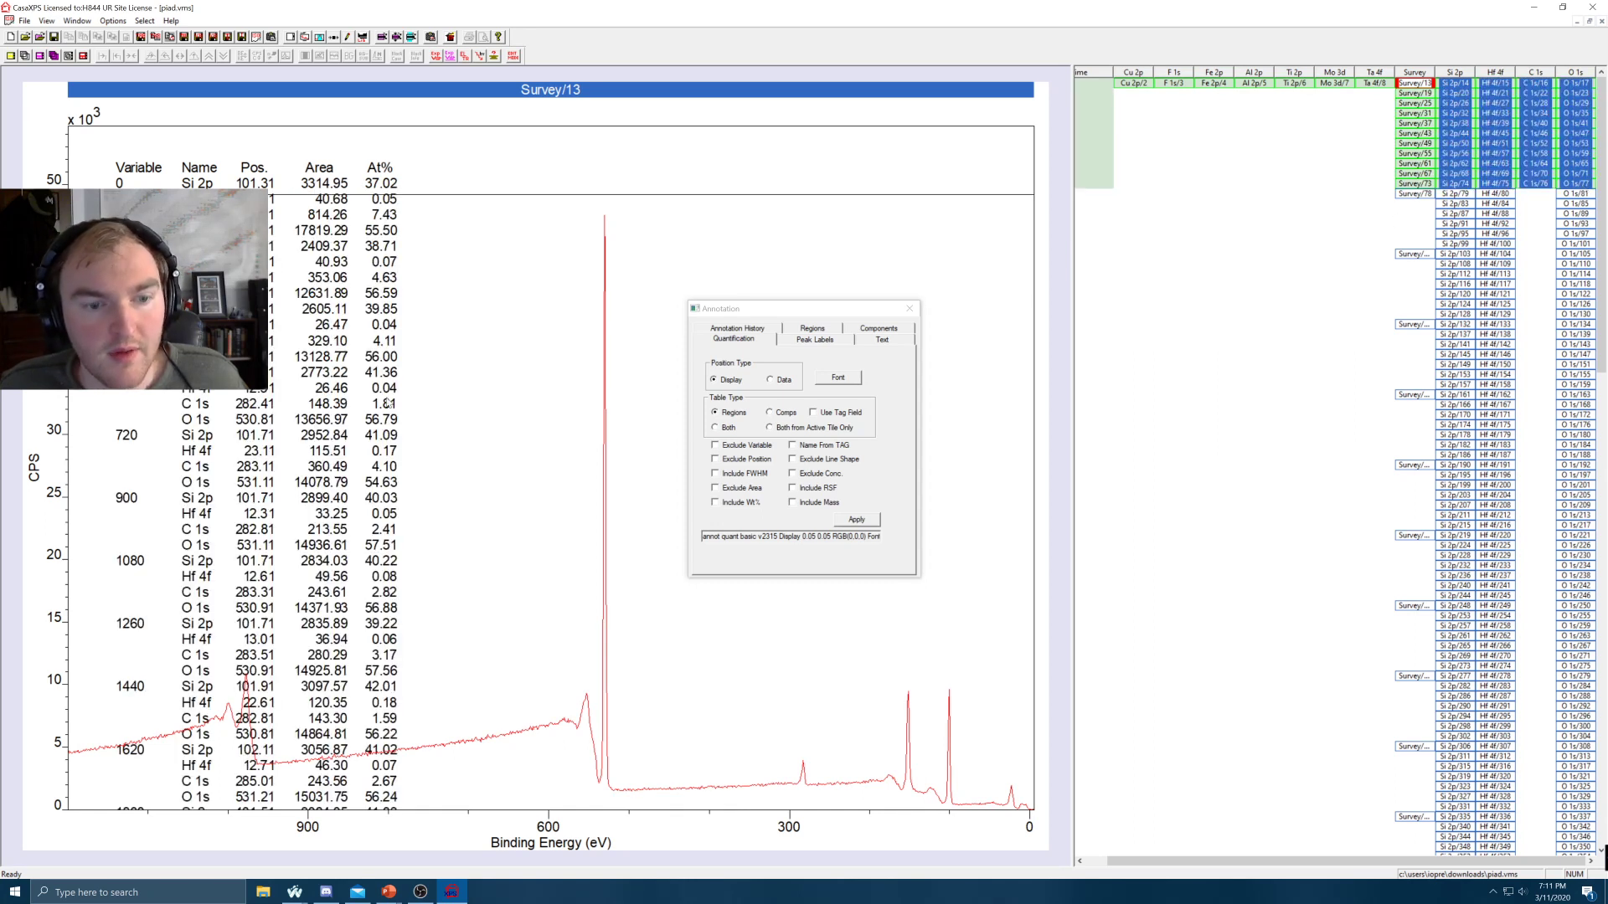
left_click_drag(1172, 860, 1148, 862)
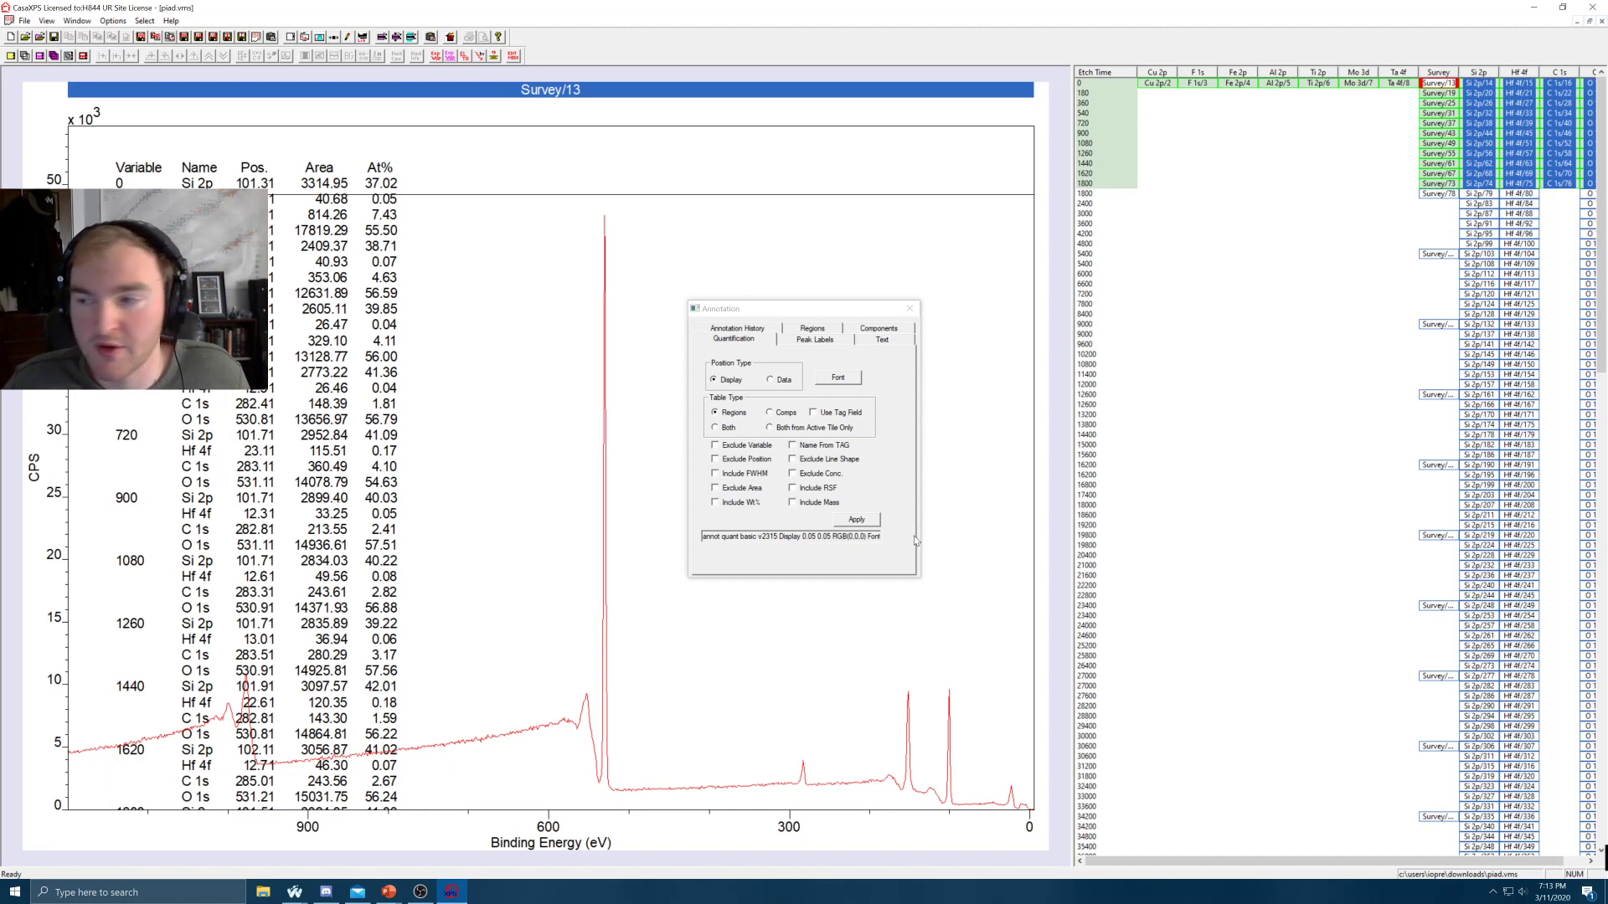
left_click(910, 309)
left_click(1261, 216)
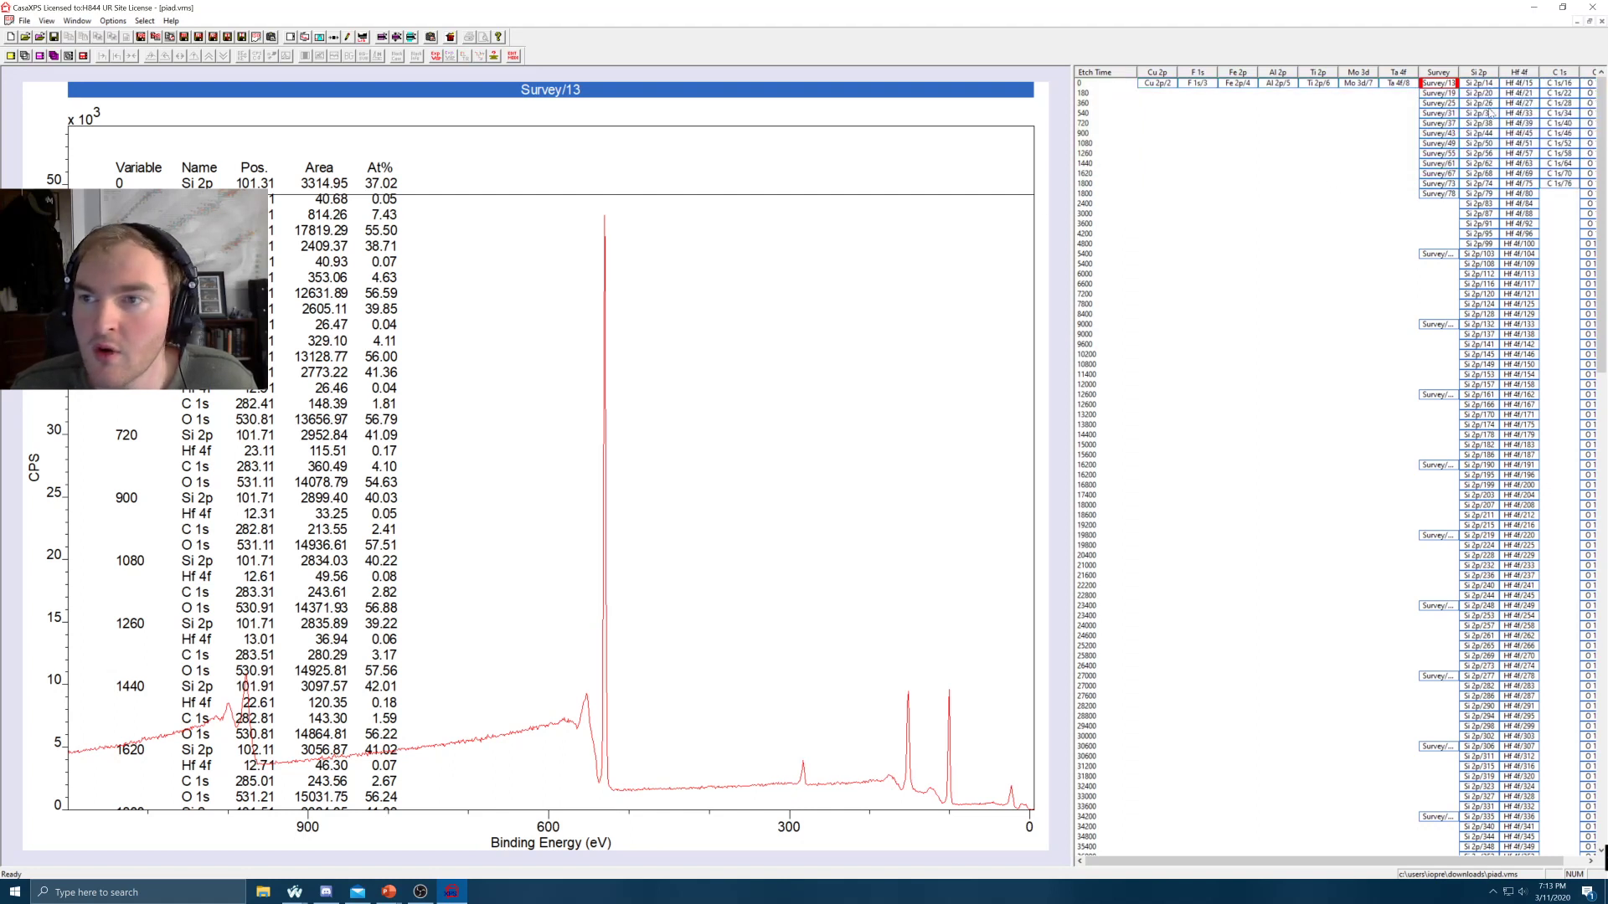
Display the Hf 4f spectrum at etch time 0 and clear the spectrum selection
left_click(1479, 83)
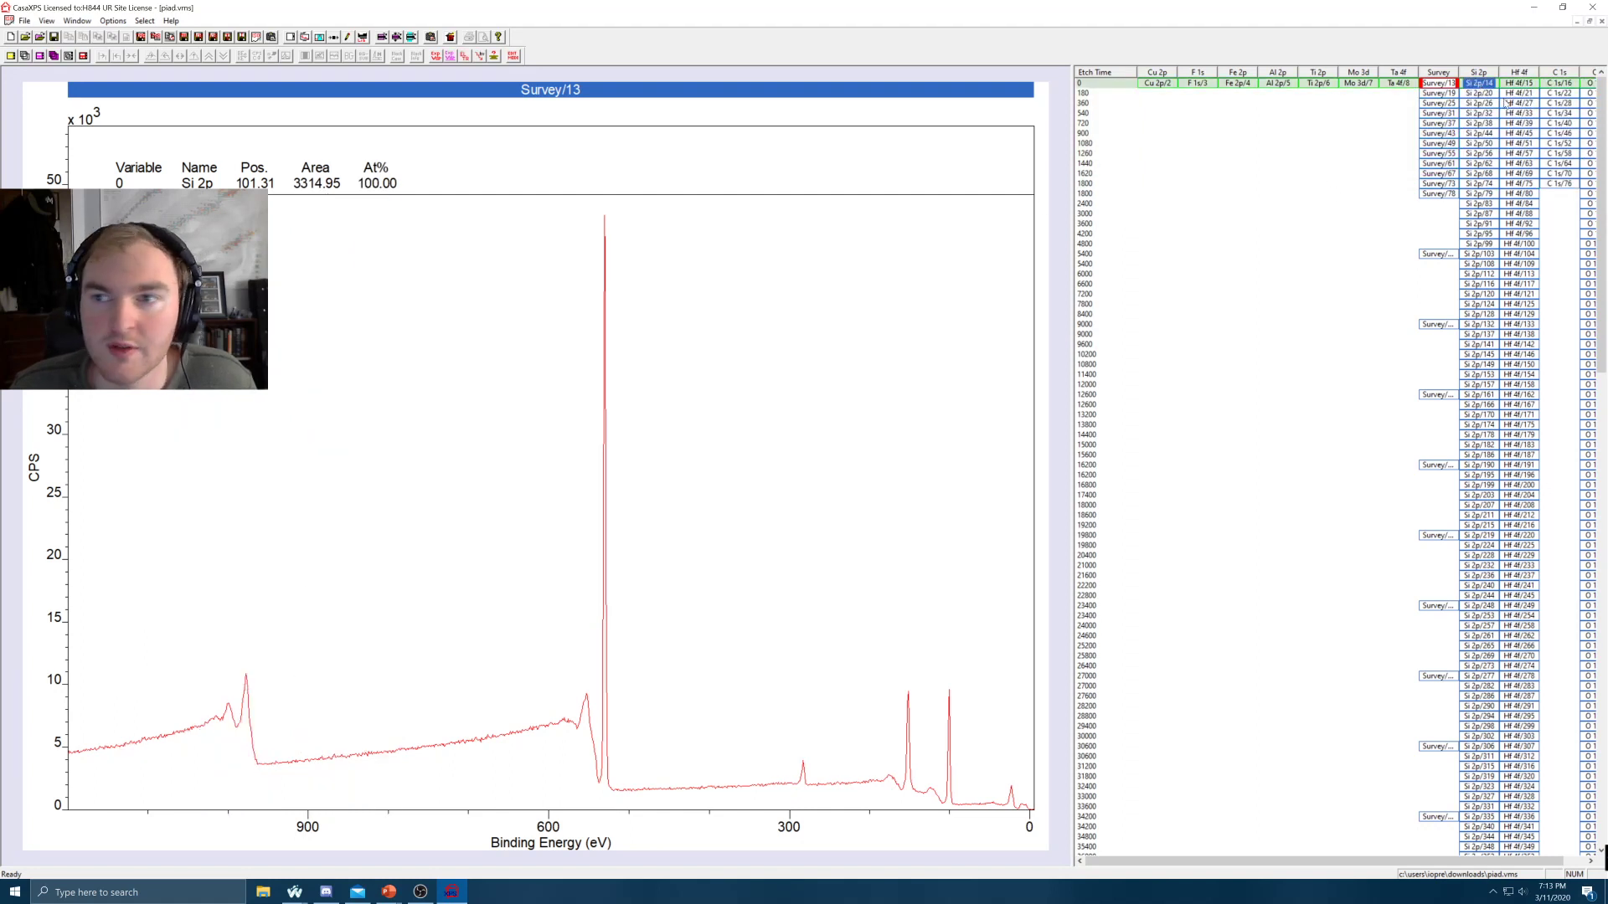
left_click(1519, 84)
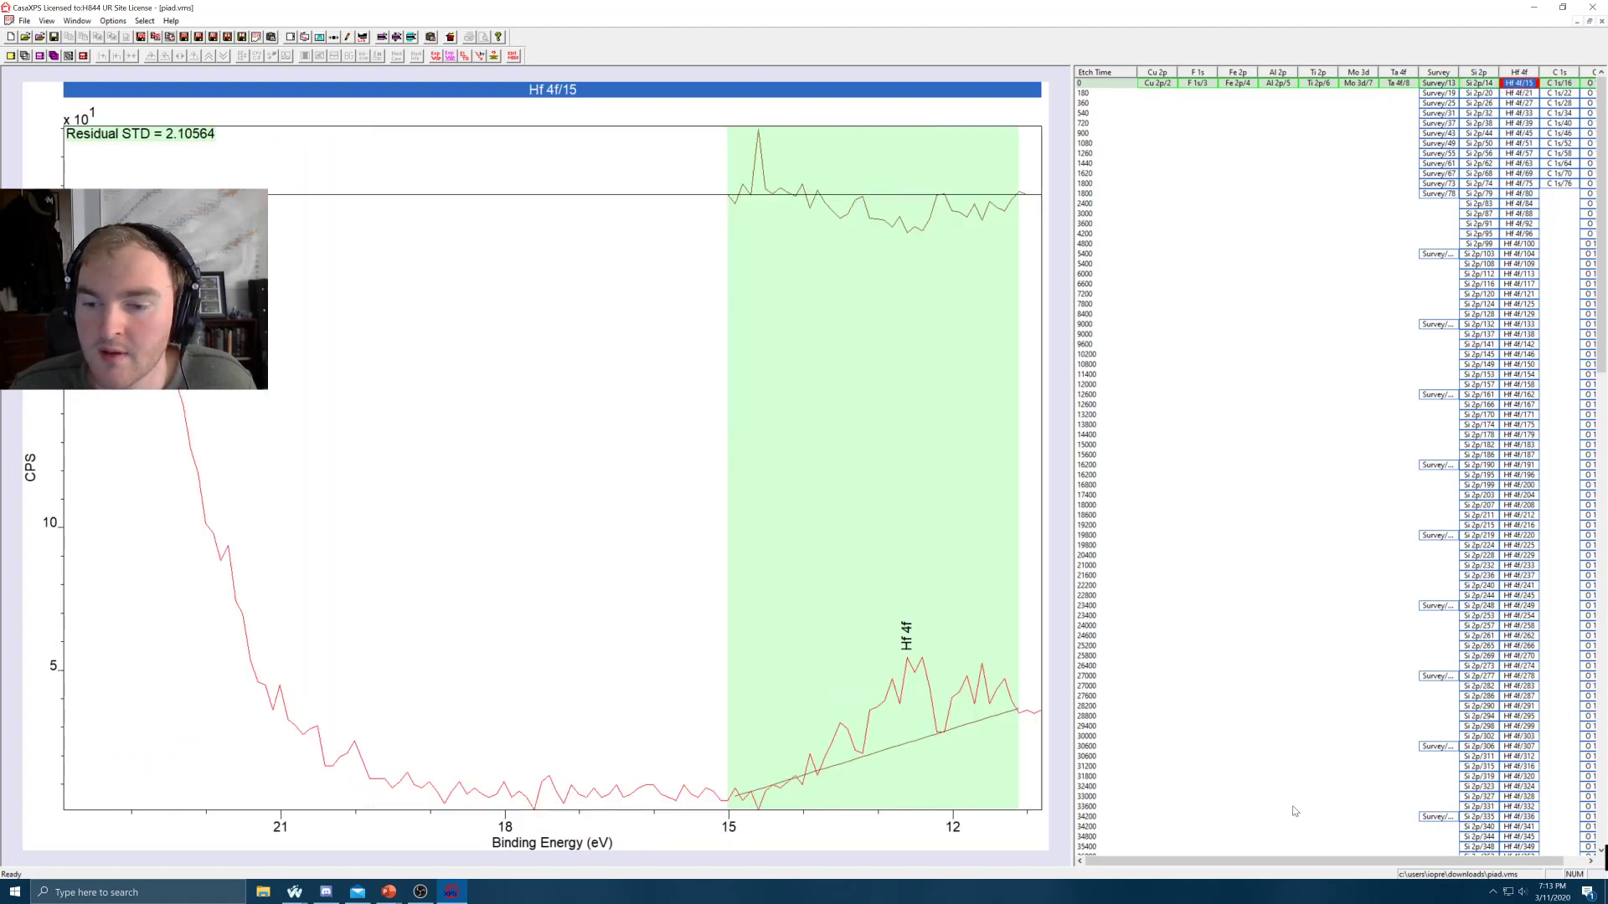
left_click_drag(1296, 860, 1264, 872)
left_click(1241, 329)
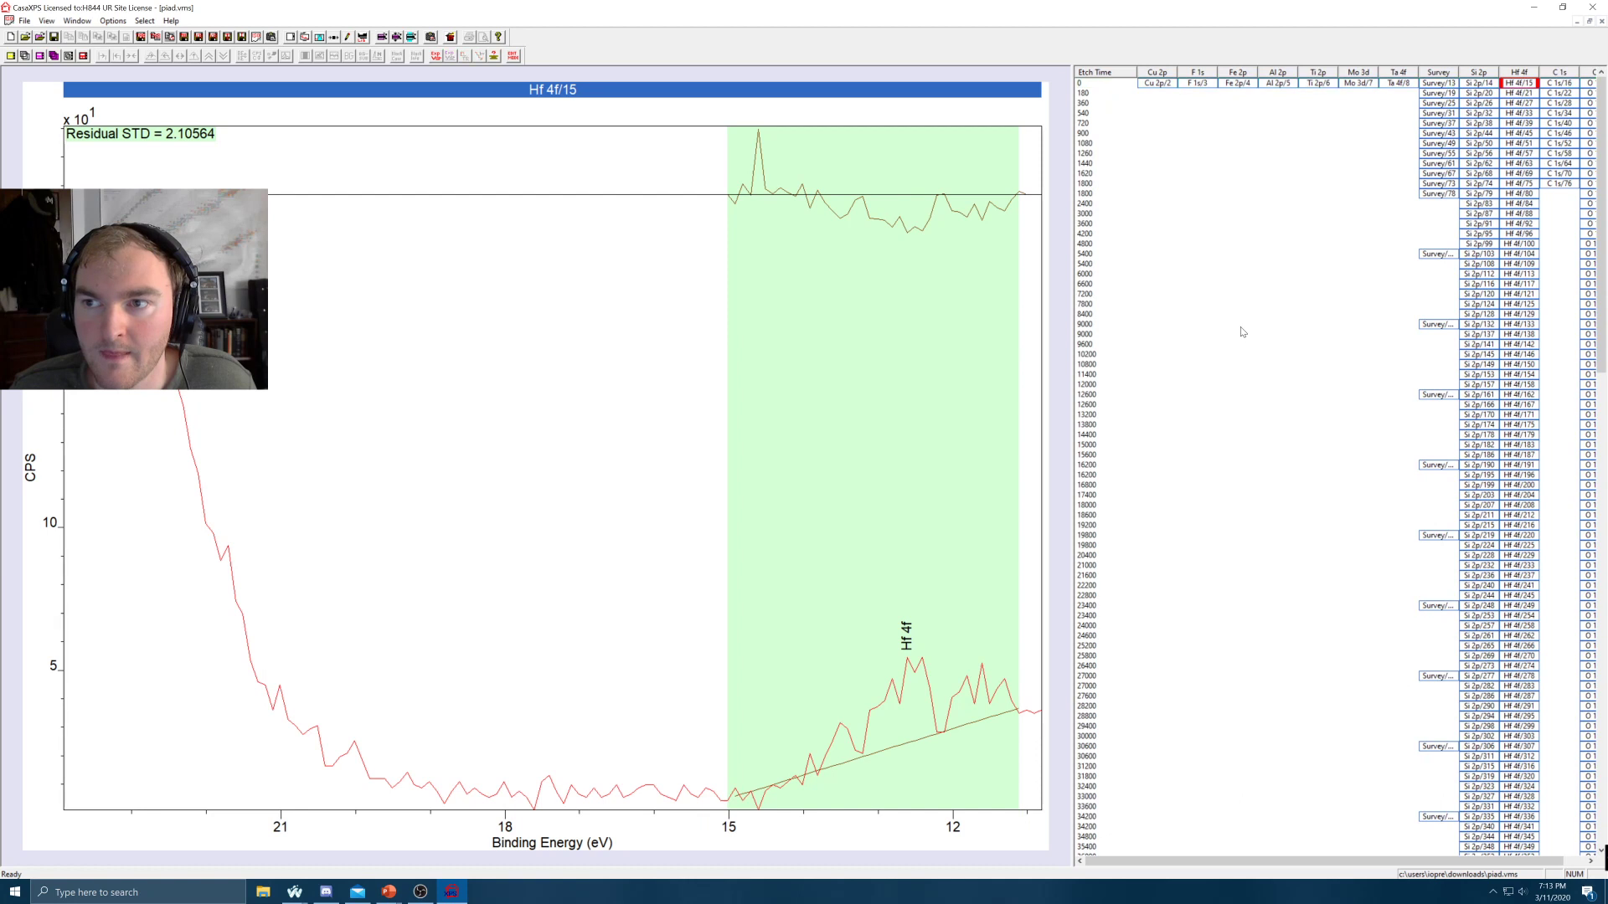
Try to generate a standard regions report from the quantification parameters without any spectra selected
left_click(318, 37)
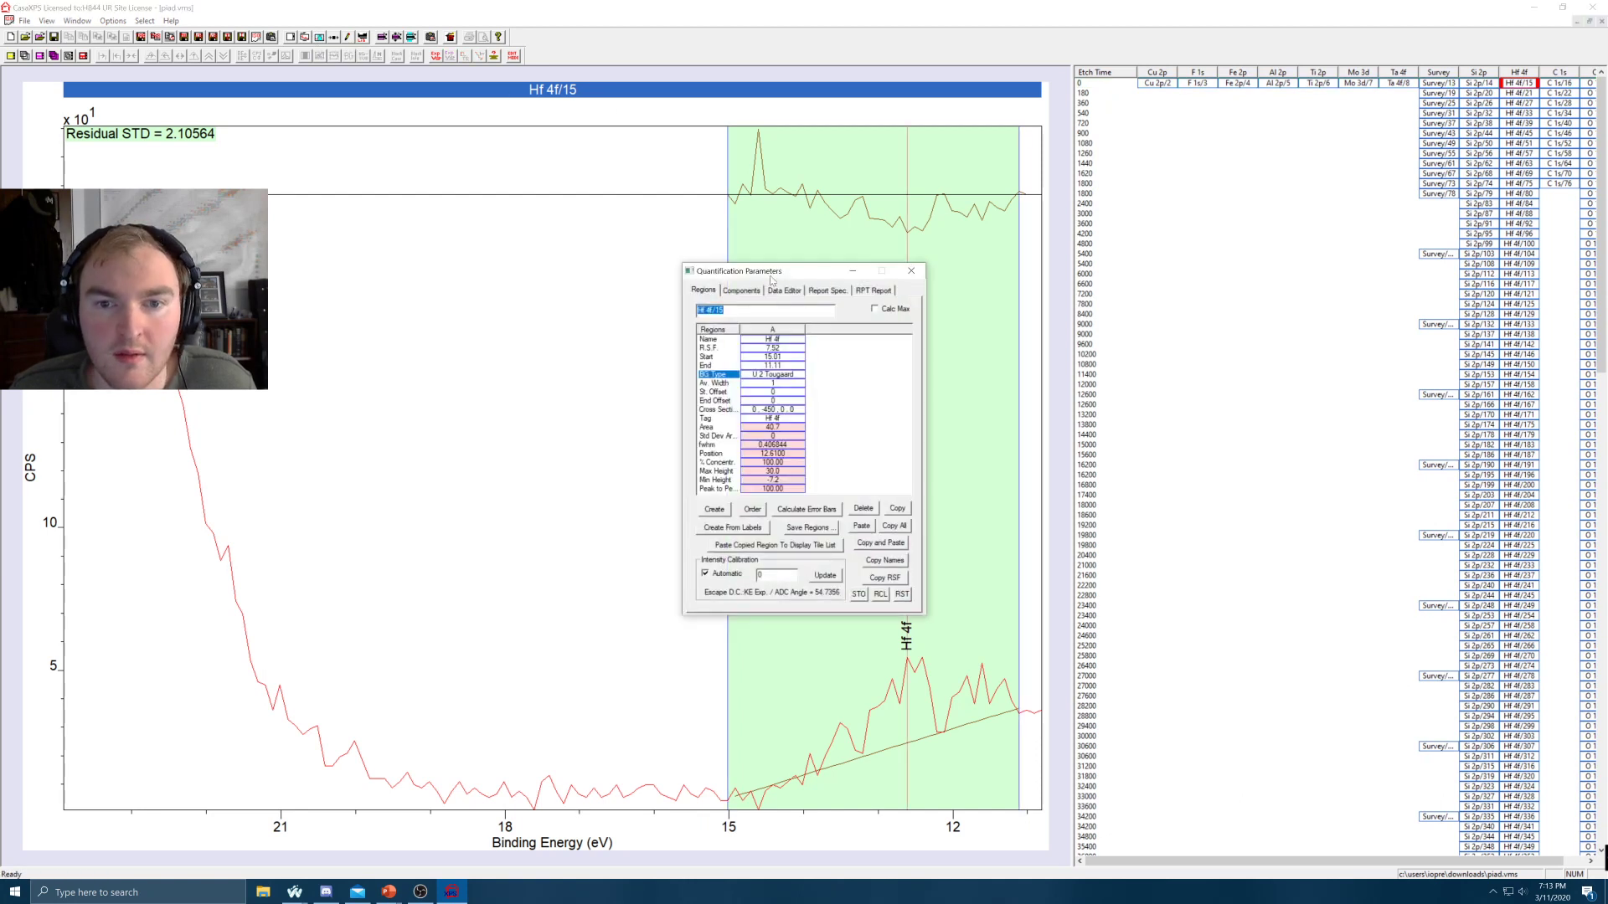
left_click(825, 292)
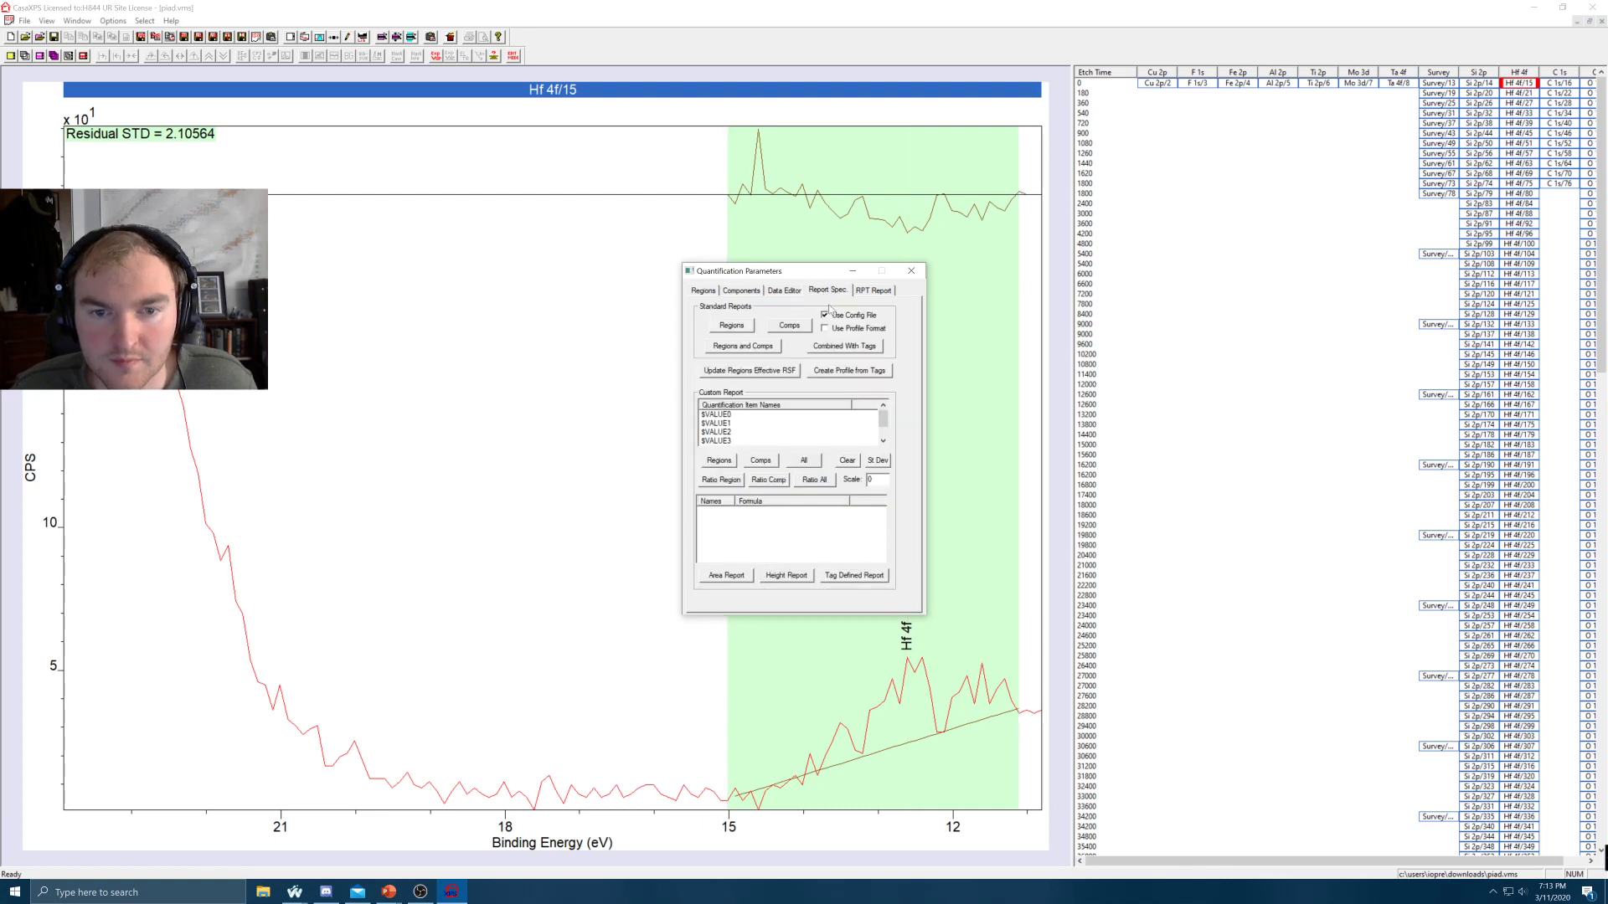
scroll(831, 430, "down", 2)
scroll(826, 431, "up", 2)
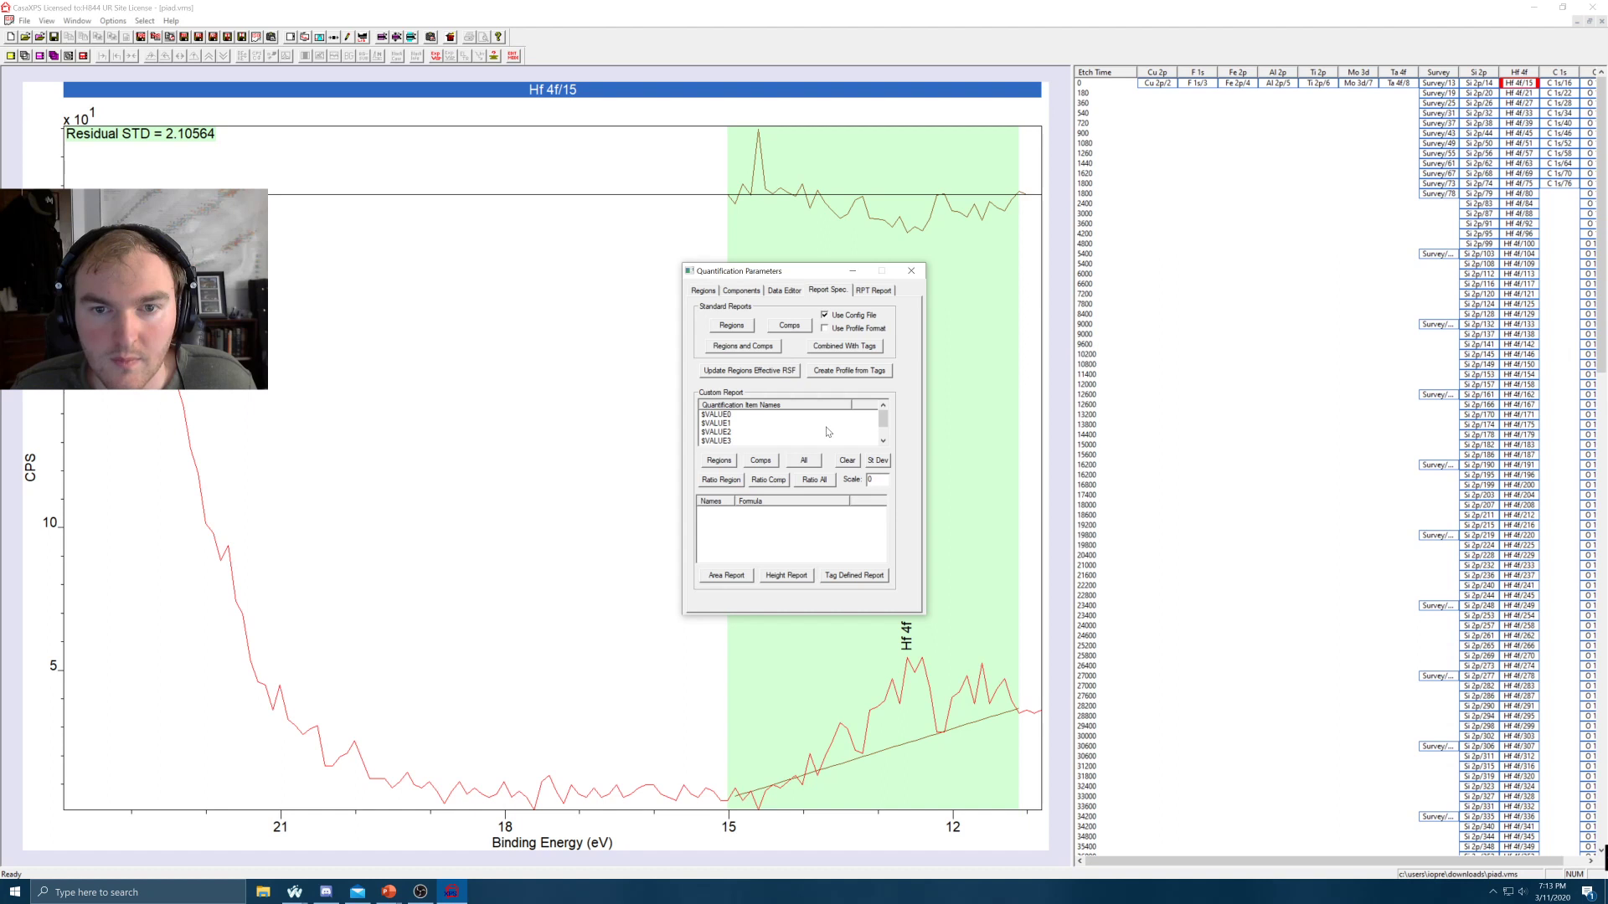
left_click(730, 325)
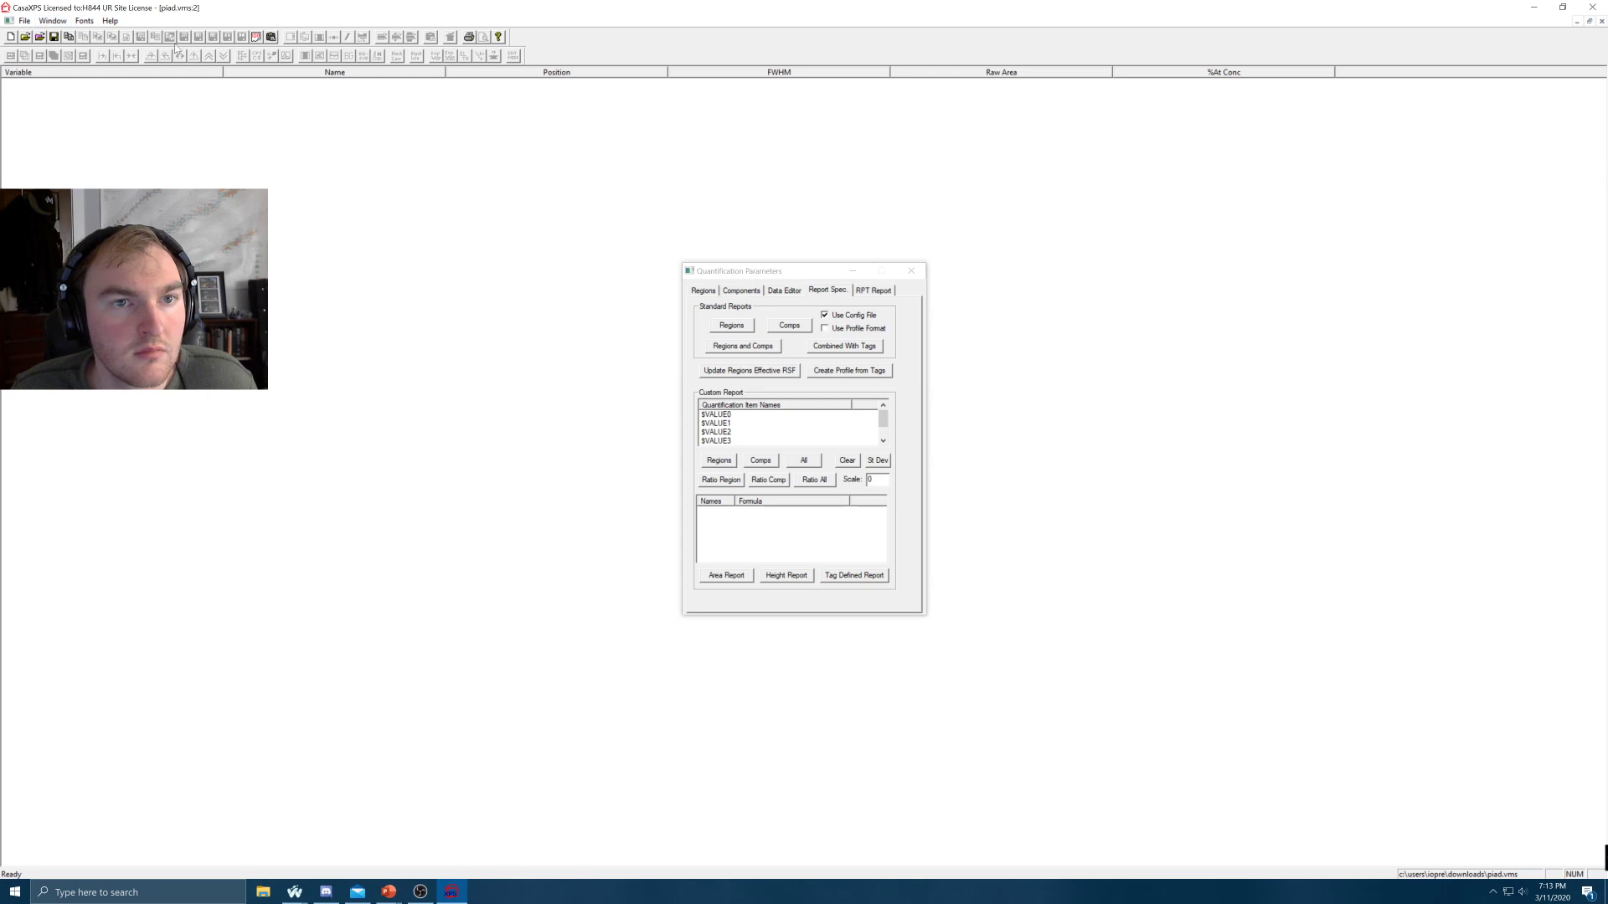
Close the quantification parameters, minimise the regions report window and maximise the spectrum window
double_click(566, 5)
double_click(566, 5)
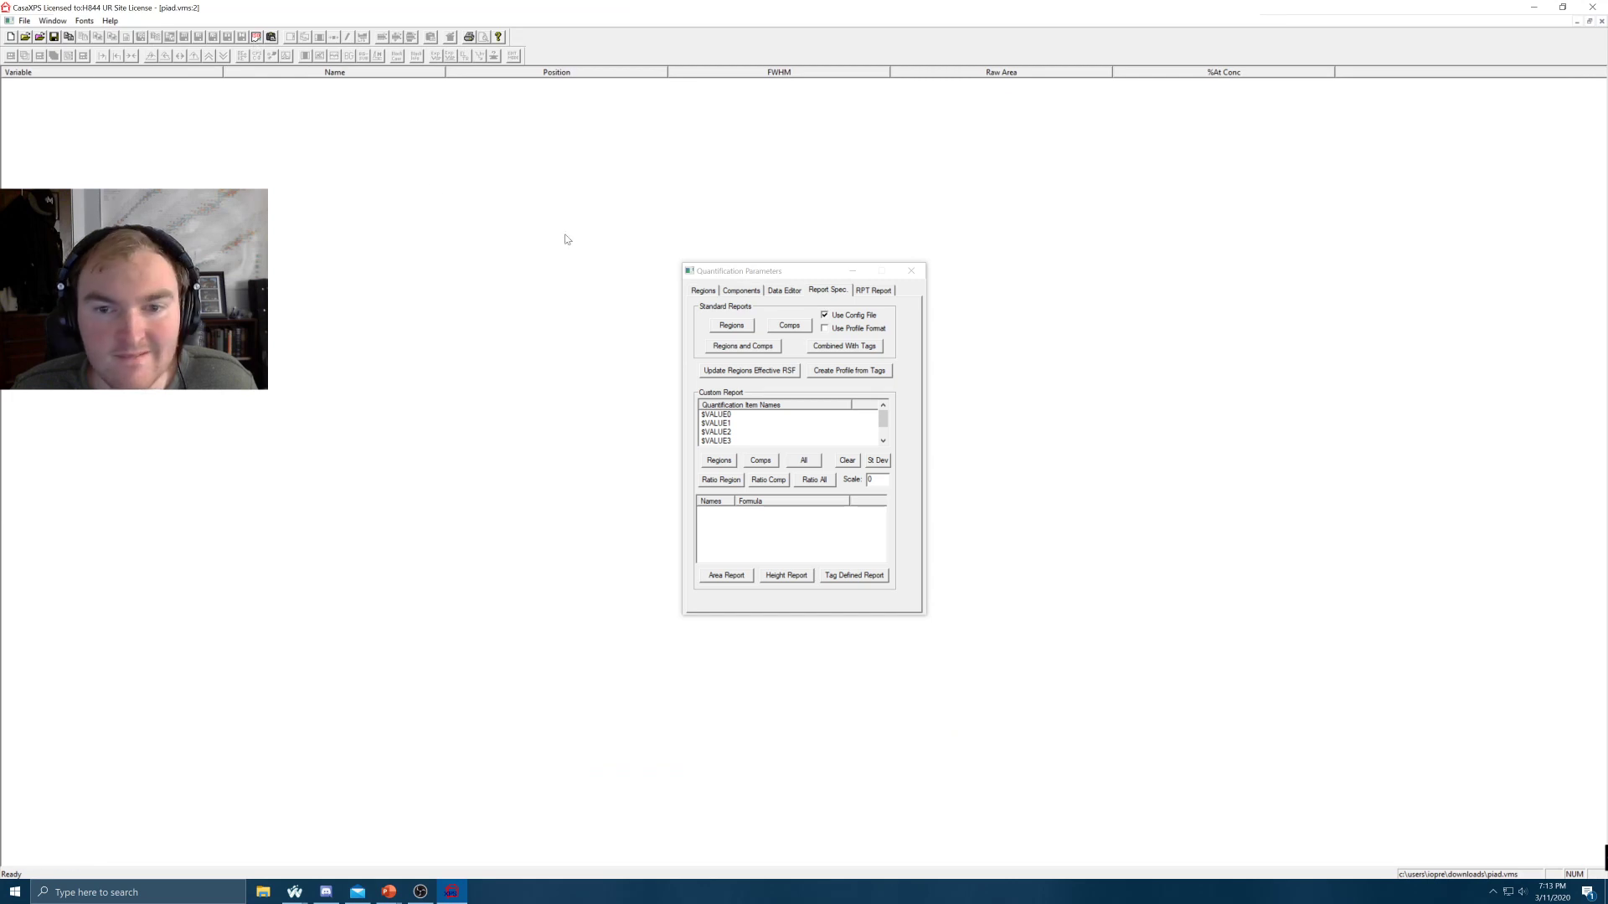
left_click(911, 270)
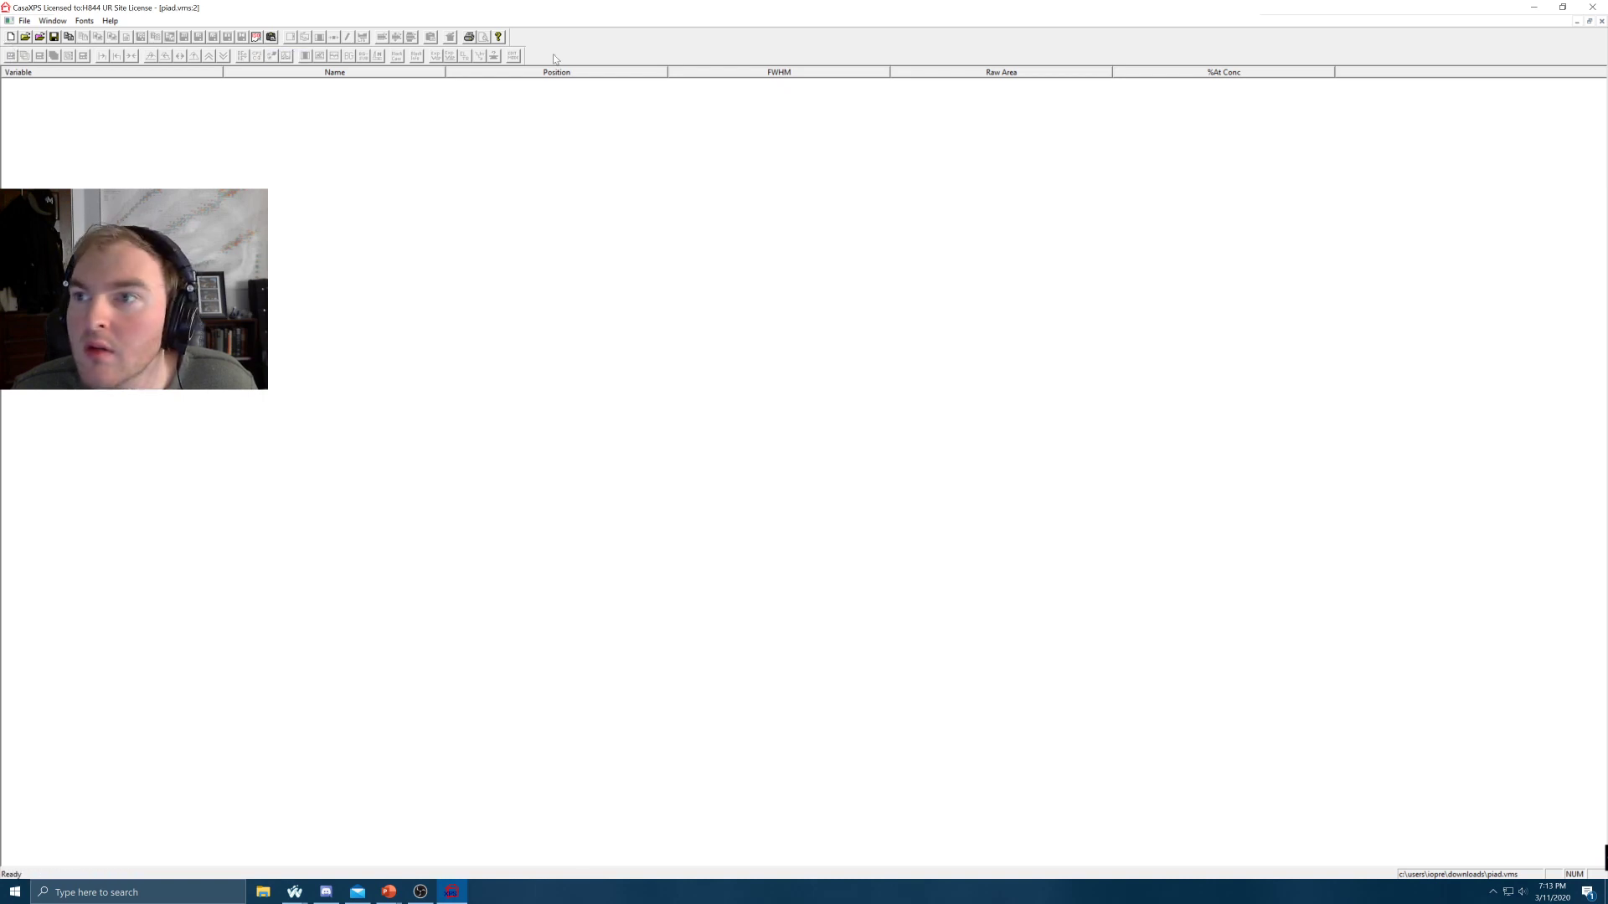
left_click(1578, 22)
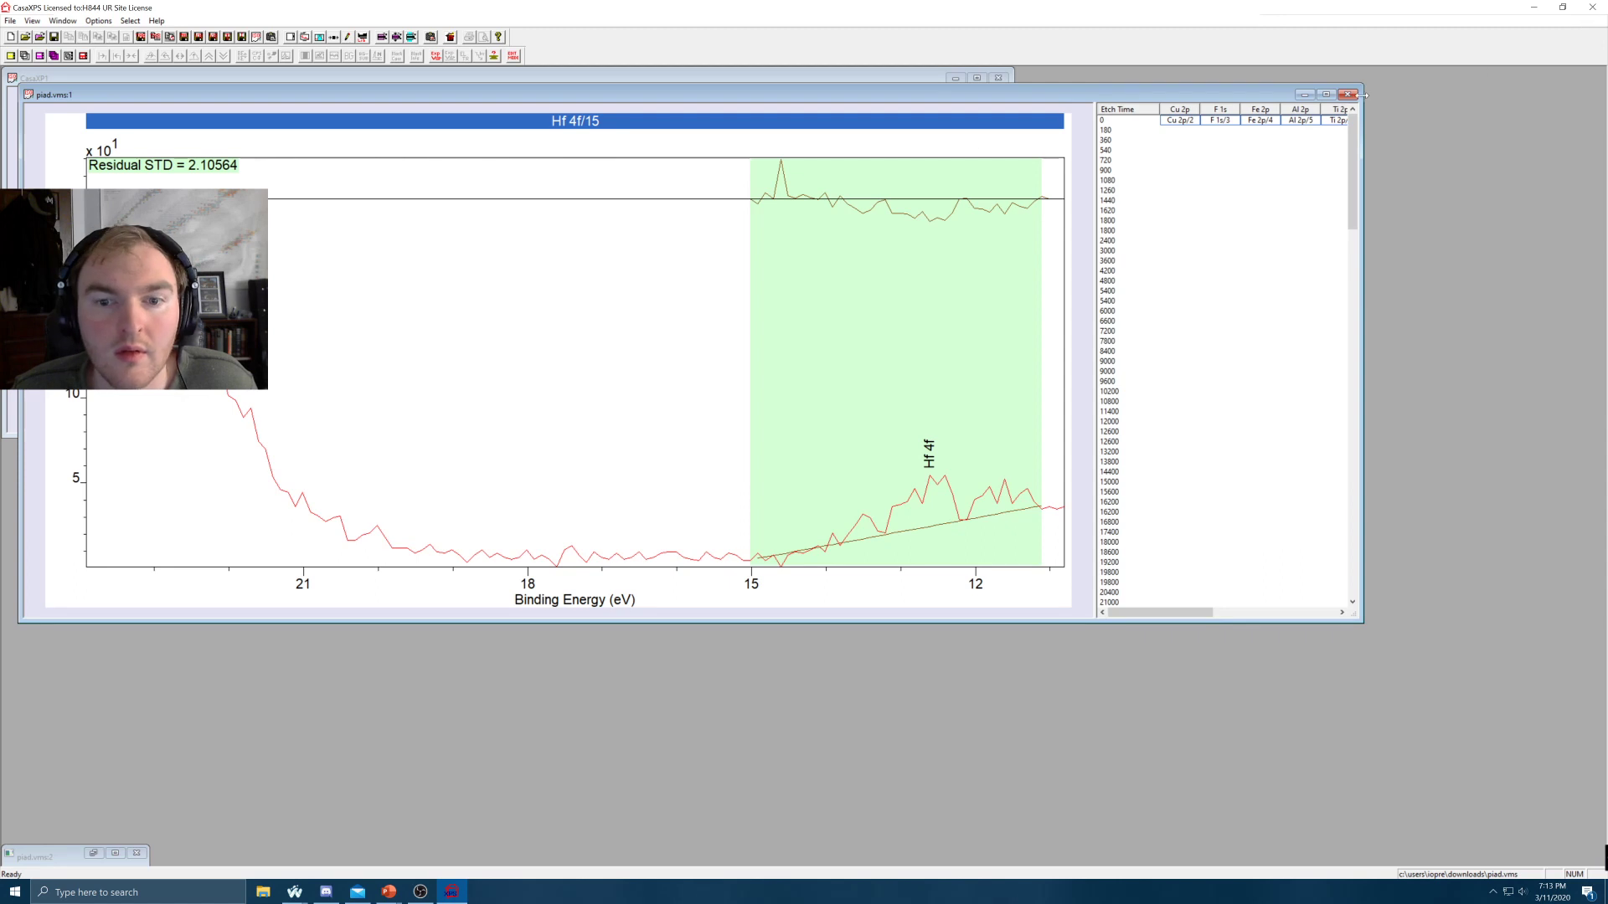
left_click(1326, 95)
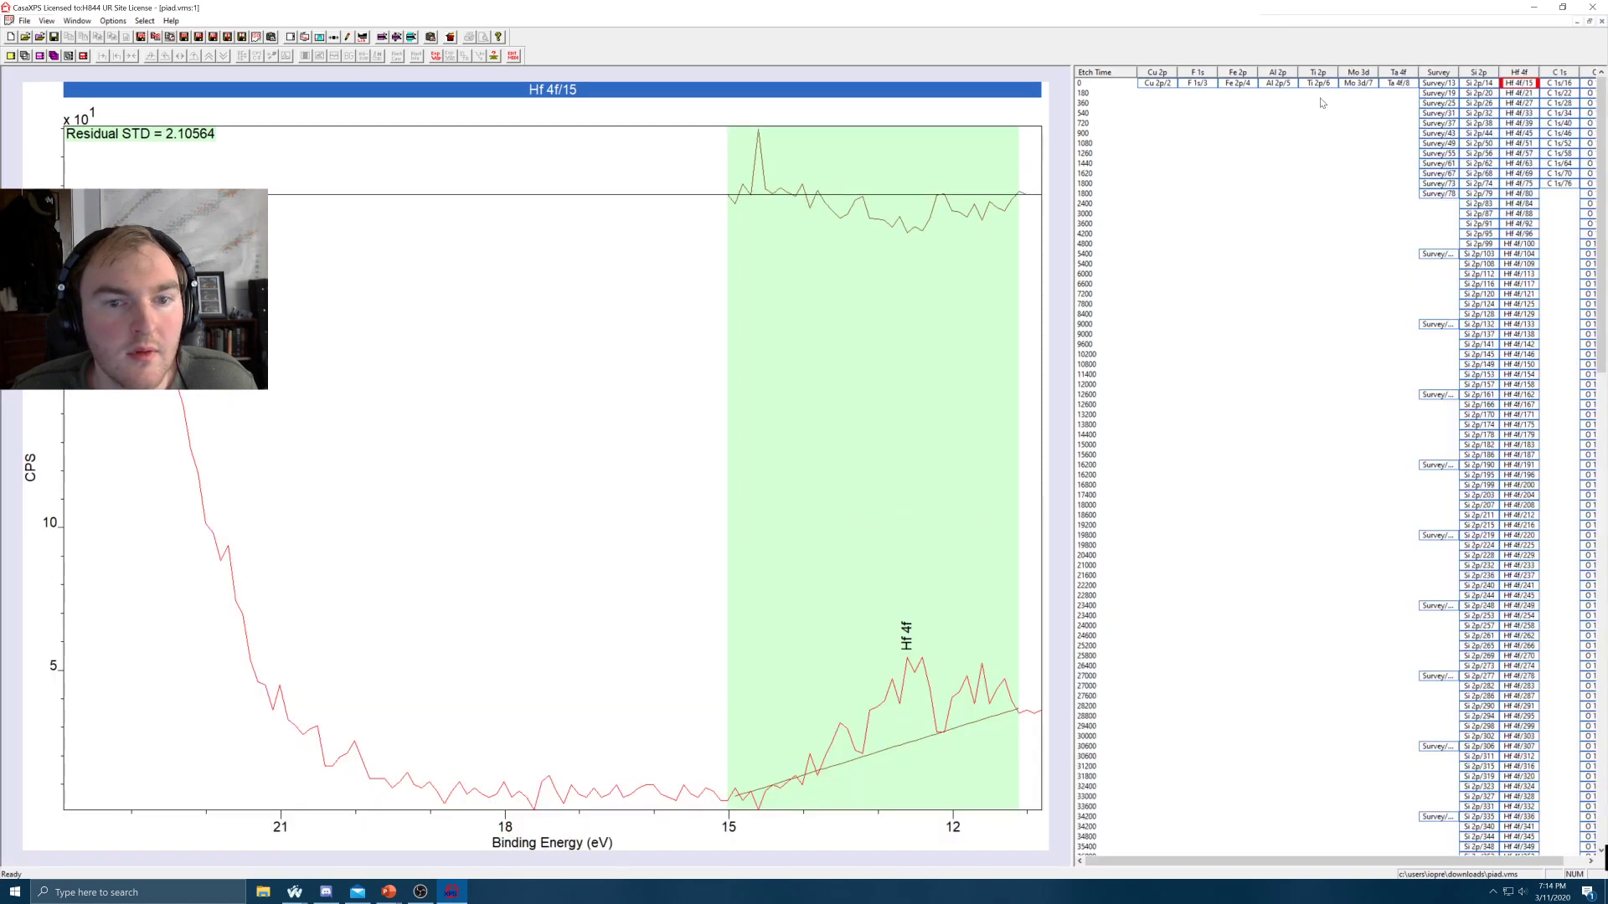
Select every Si 2p, Hf 4f, C 1s and O 1s spectrum across all etch times of the depth profile
left_click(1468, 75)
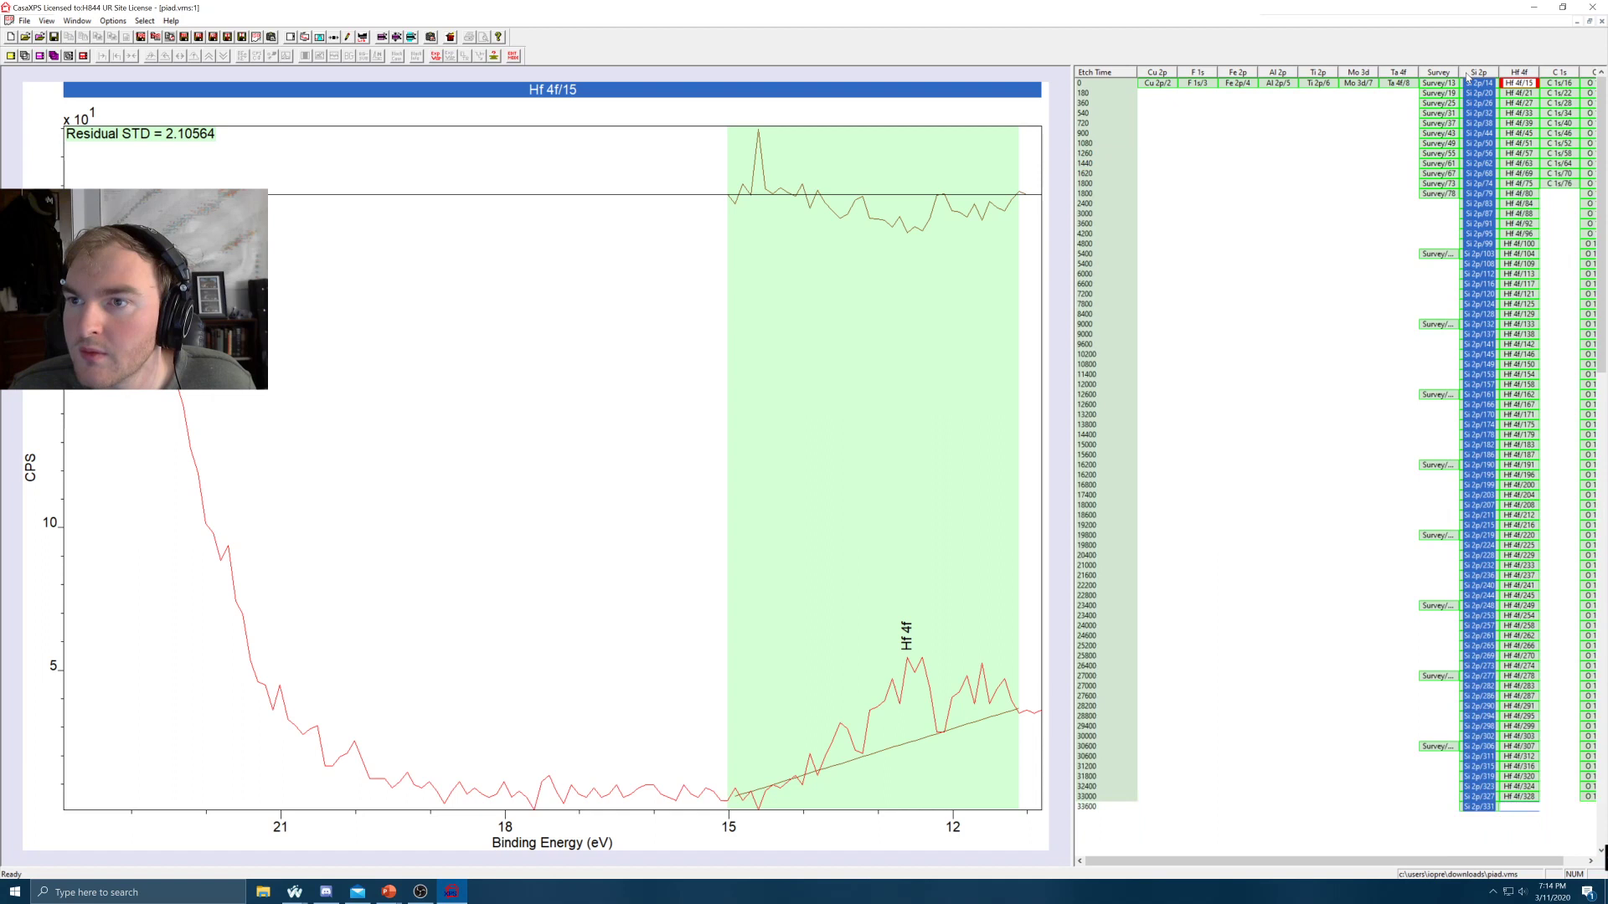
left_click(1519, 73, "ctrl")
left_click(1557, 73, "ctrl")
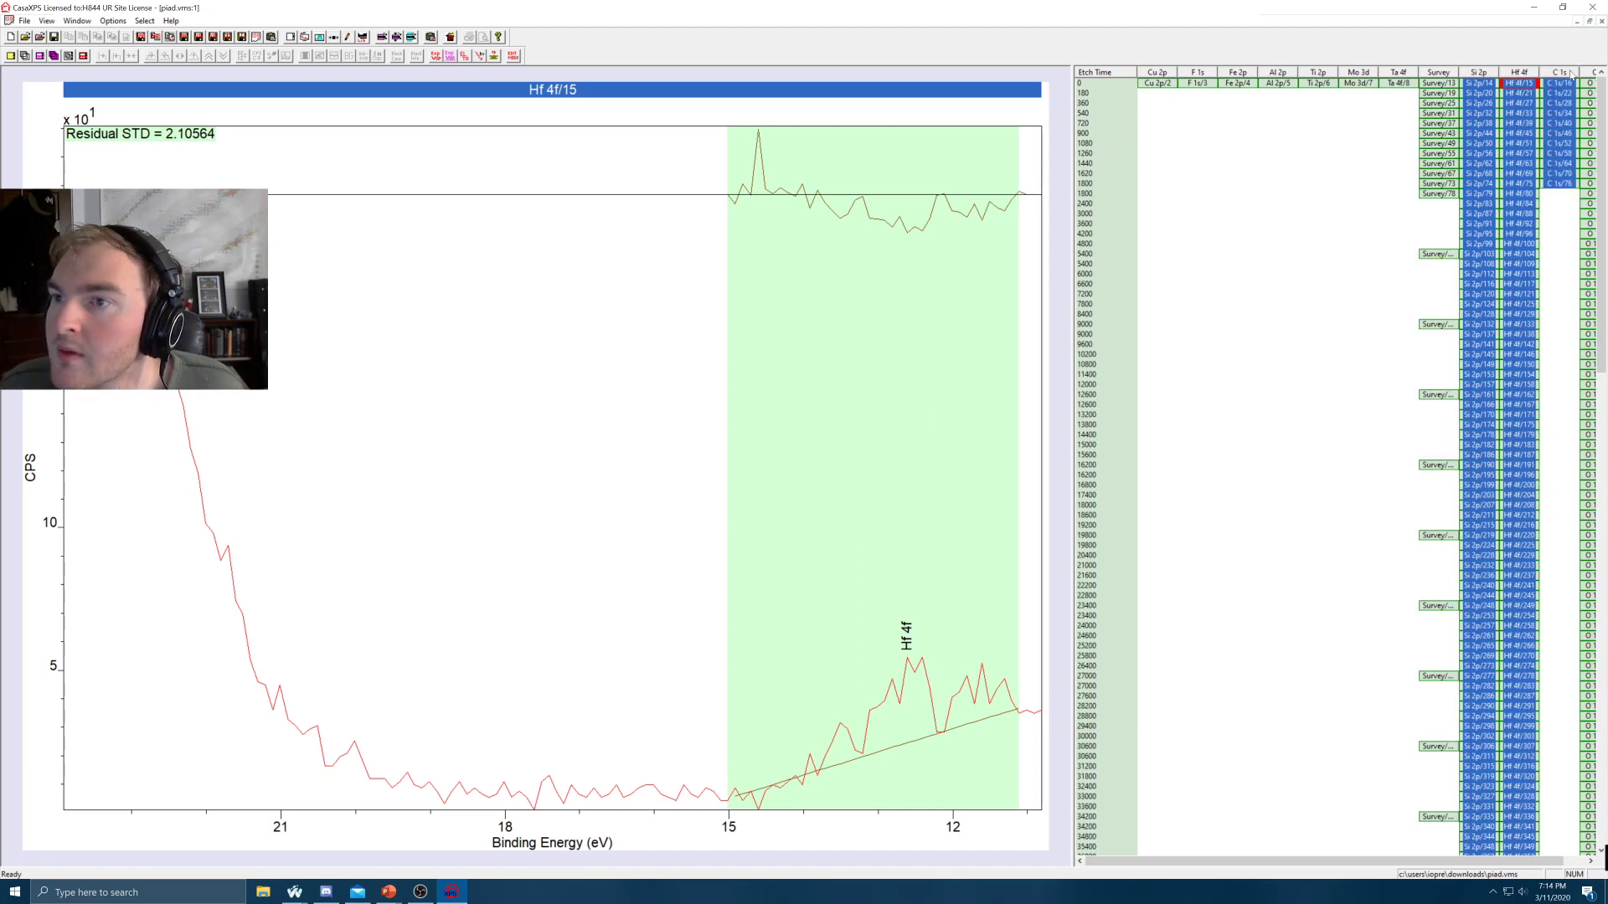
left_click(1589, 73, "ctrl")
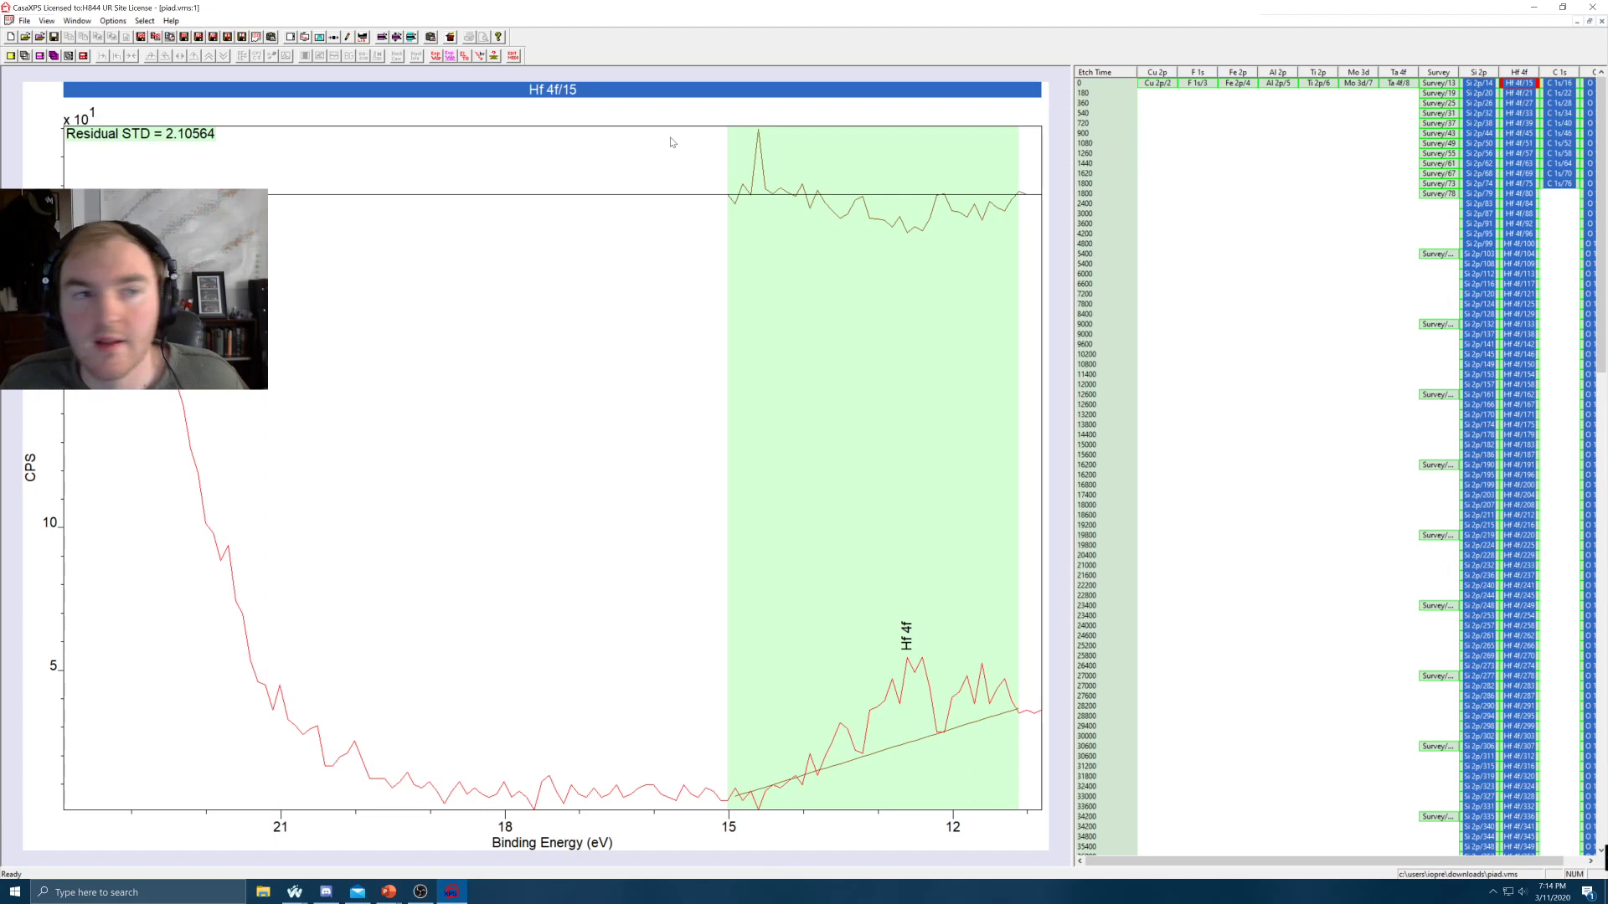
Generate a standard regions report for the selected spectra from the quantification parameters' report specification
left_click(319, 38)
left_click(826, 291)
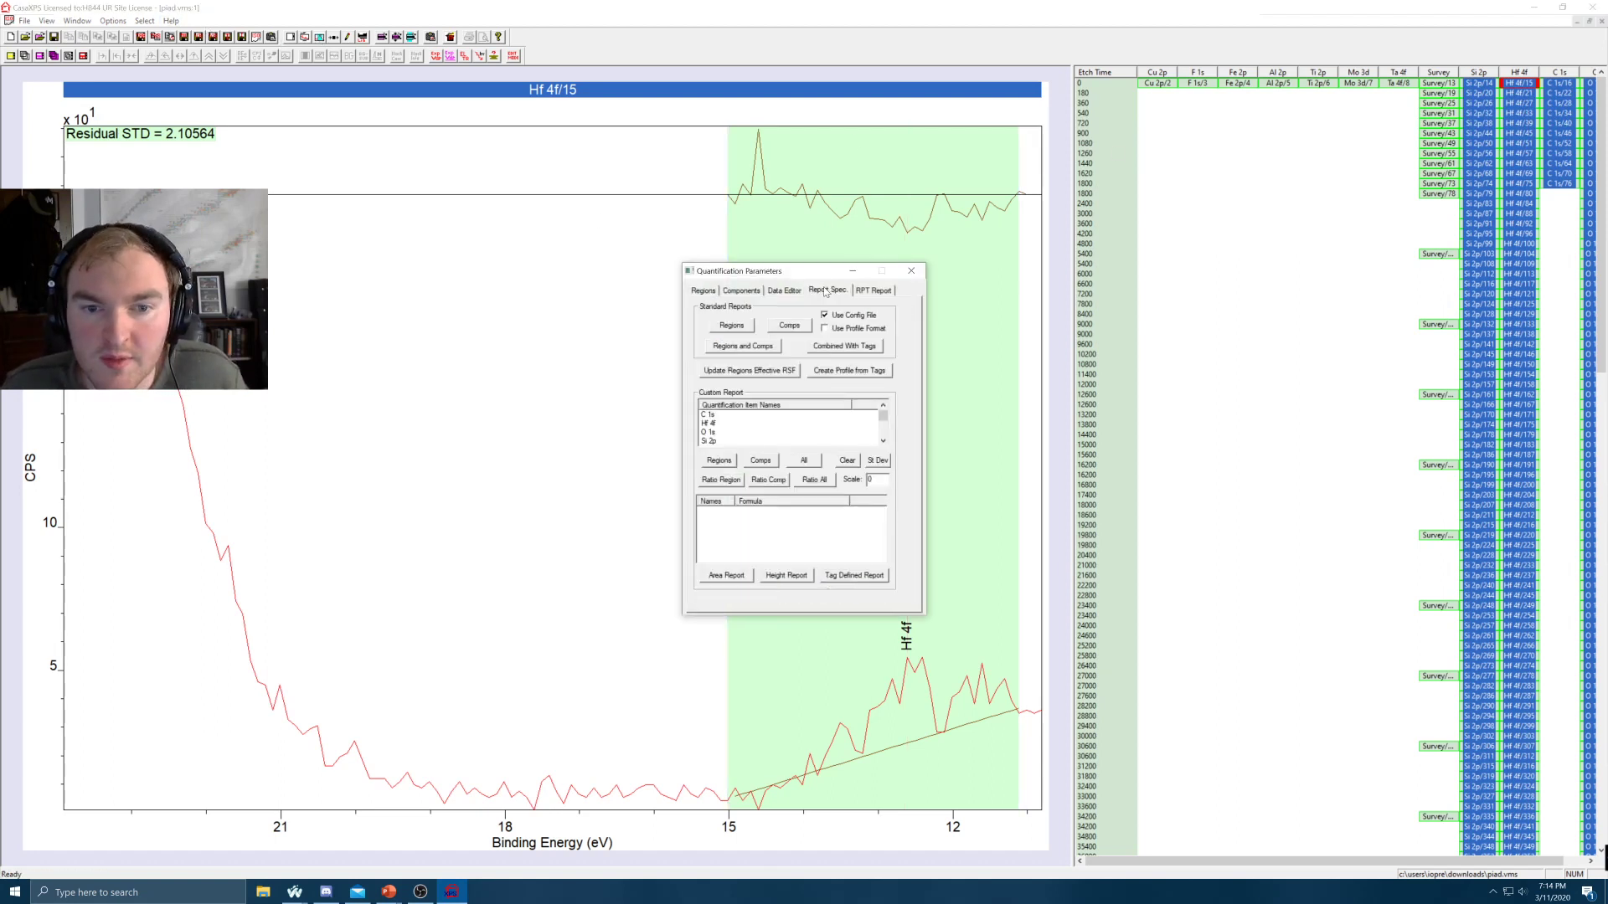
scroll(736, 426, "down", 1)
scroll(735, 426, "down", 2)
scroll(735, 427, "up", 4)
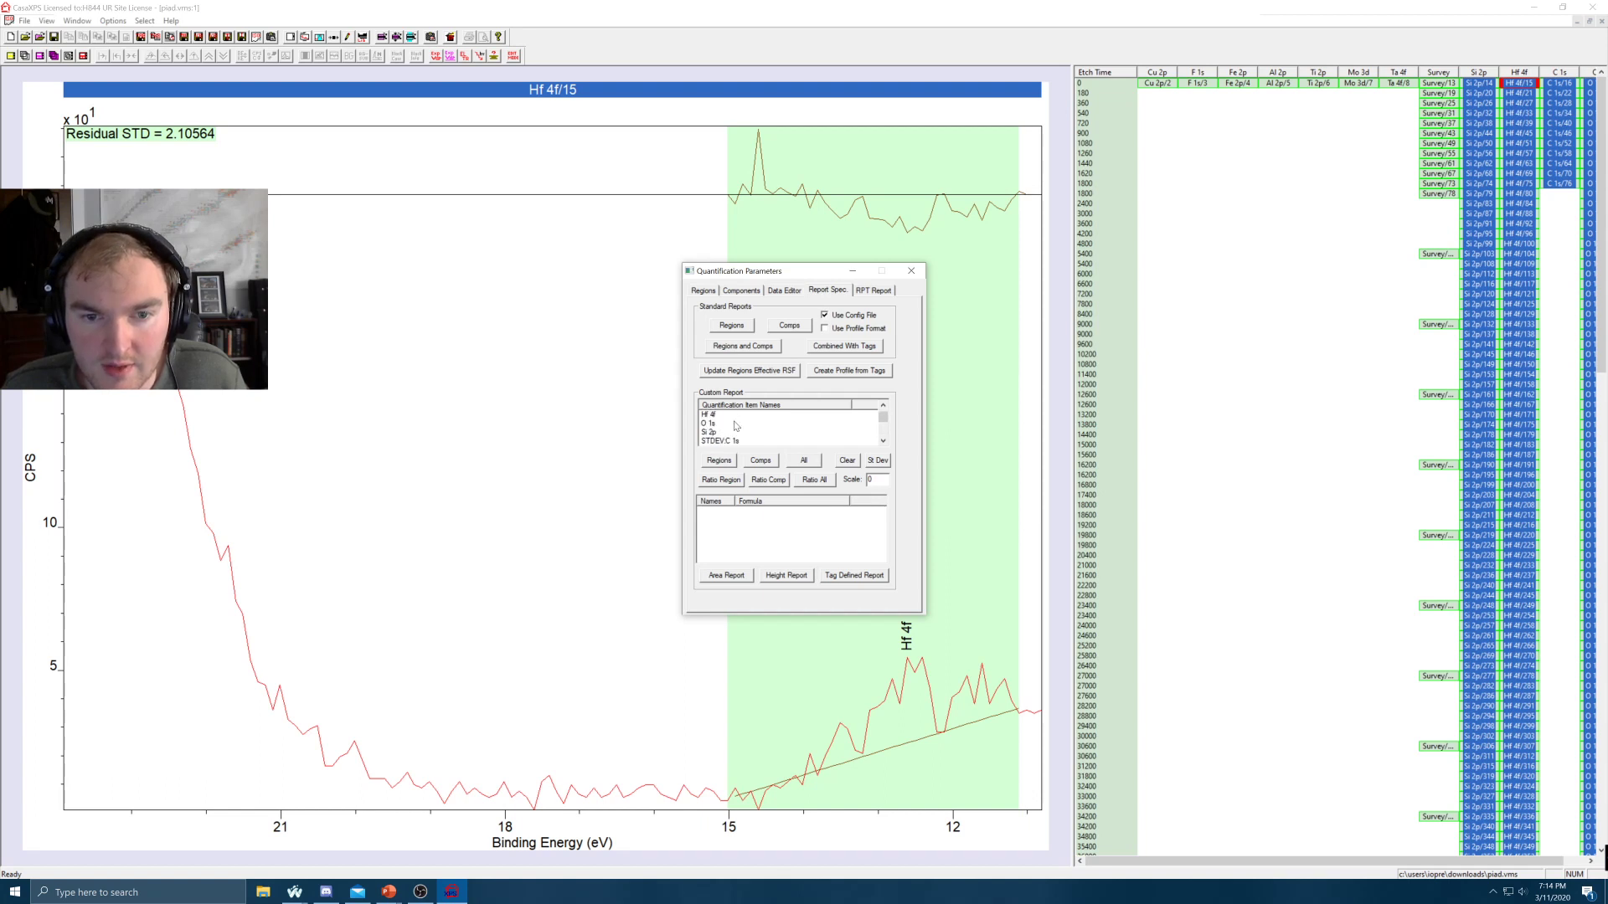
left_click(731, 326)
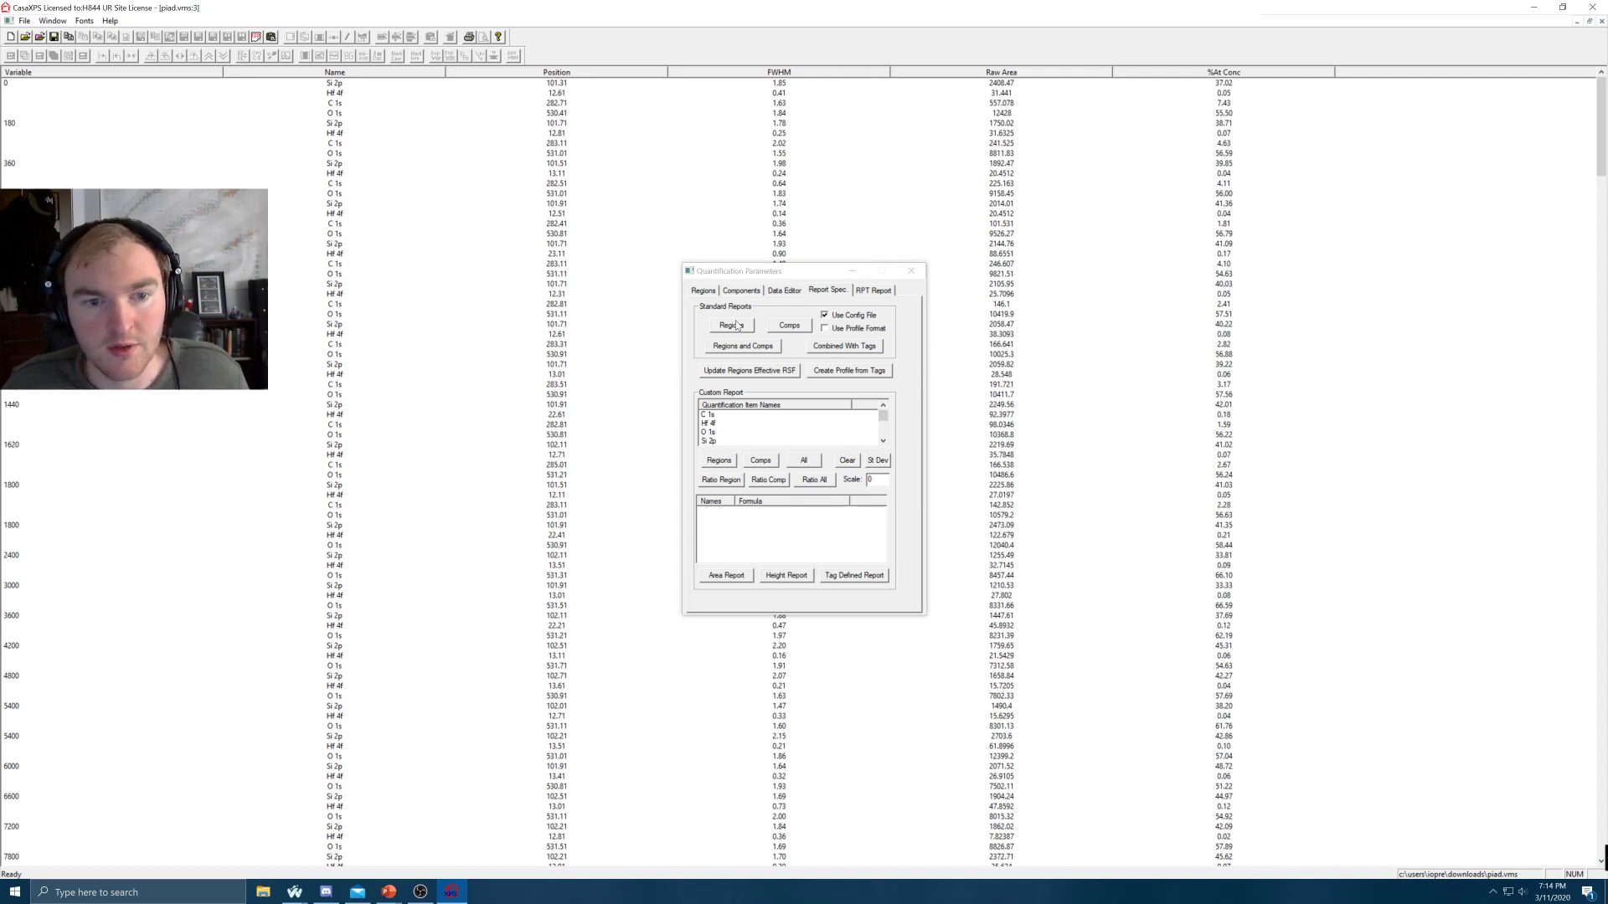
Copy the whole regions report to the clipboard and paste it into a new blank Excel workbook
left_click(70, 38)
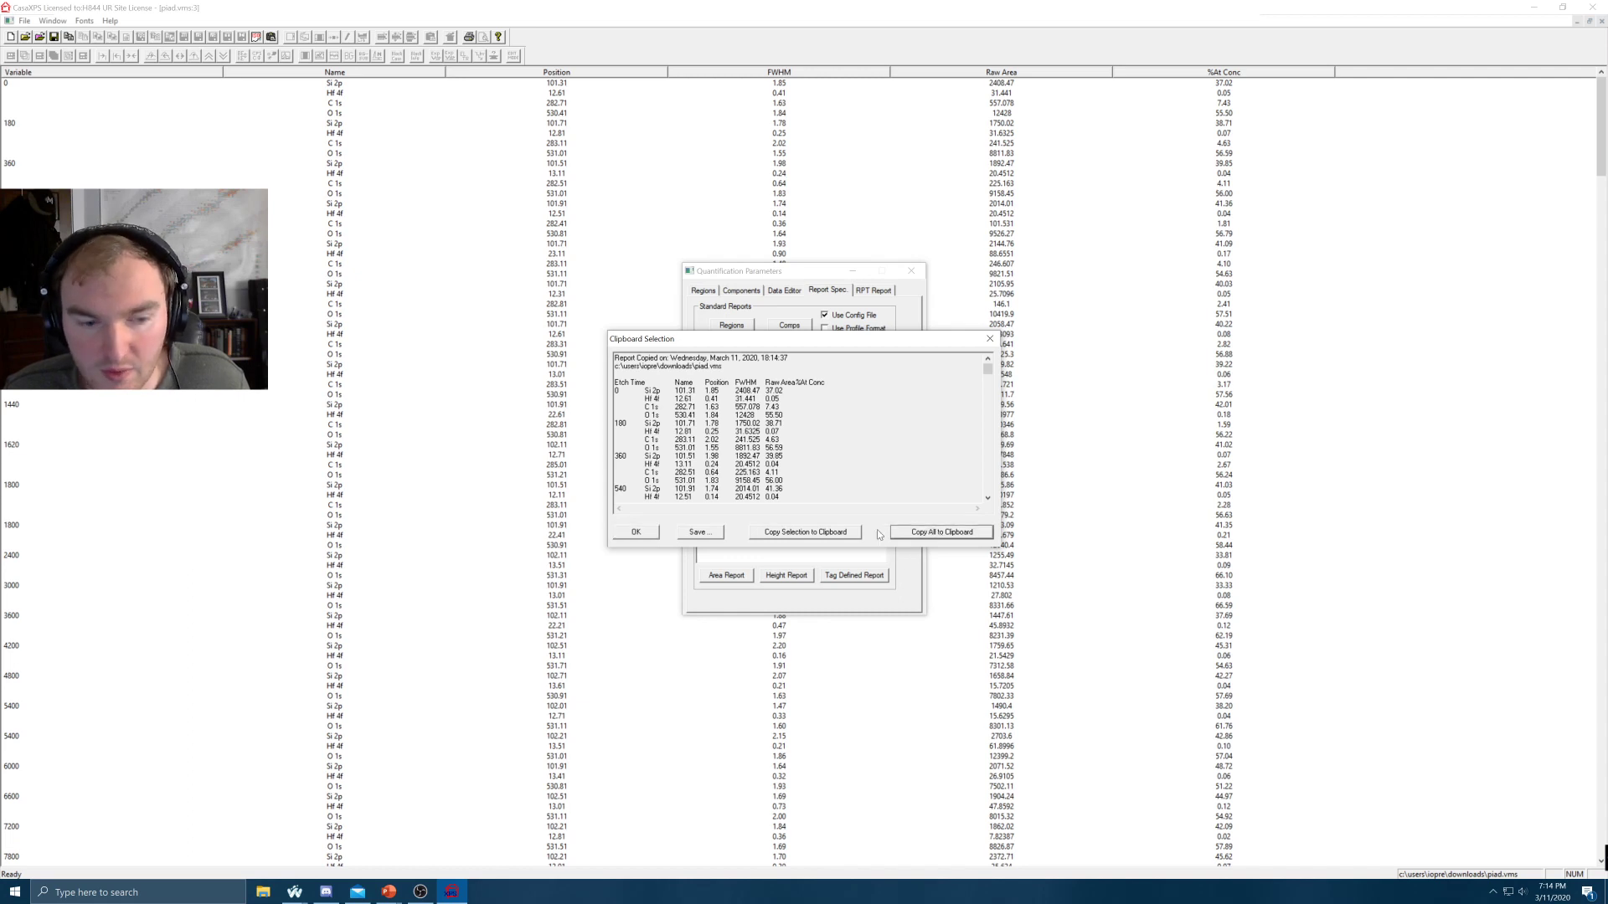
left_click(209, 896)
type("excel")
key("Return")
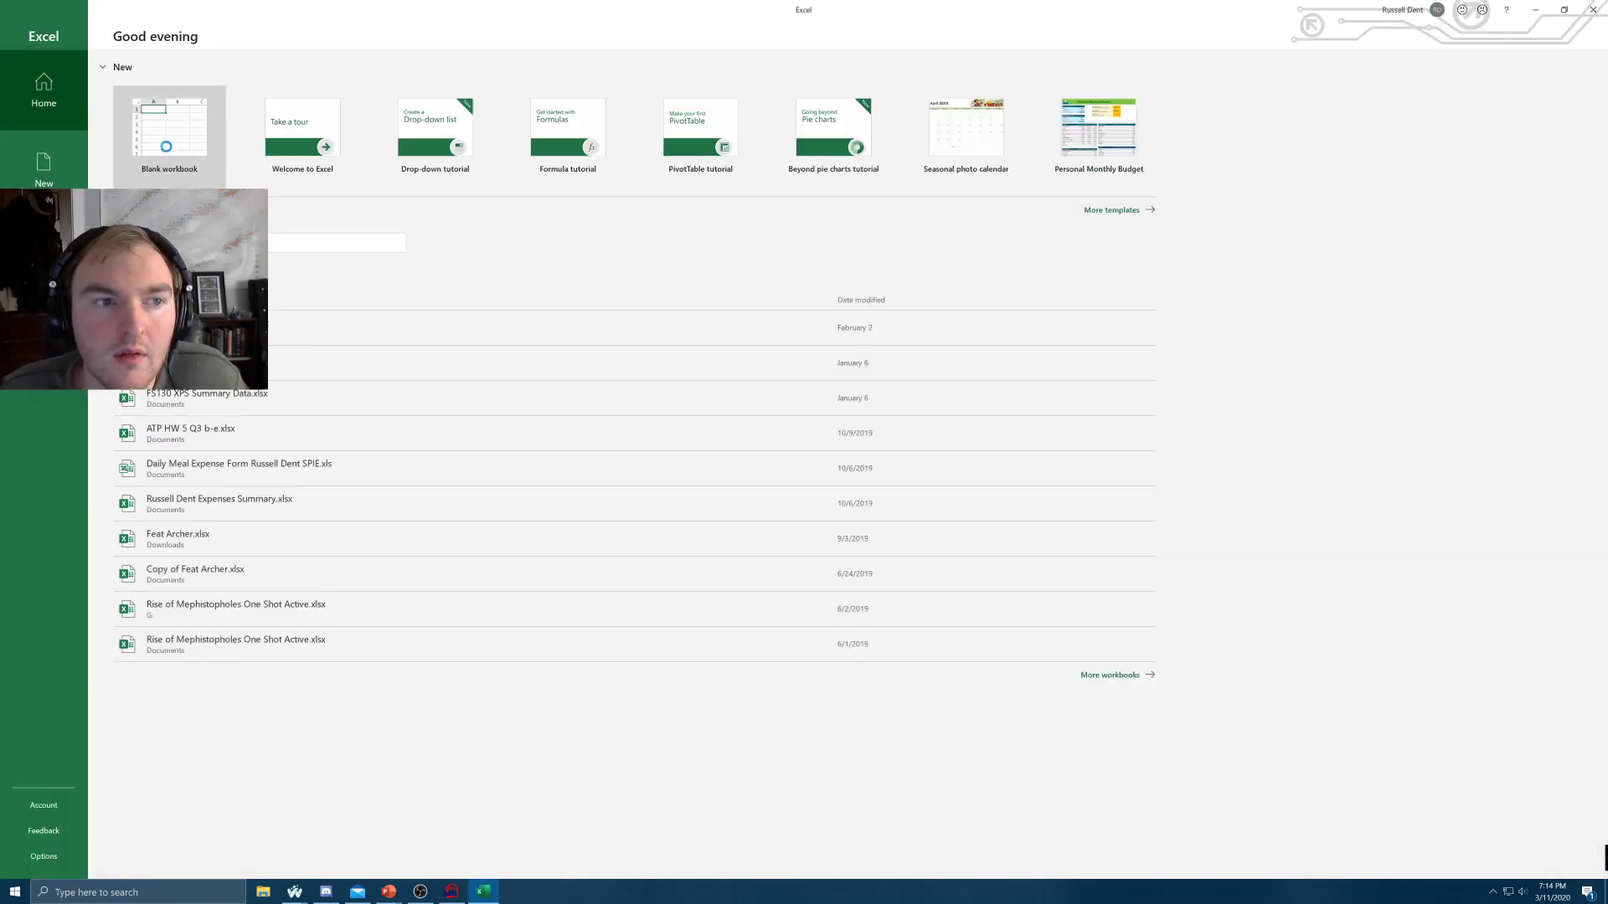
left_click(167, 150)
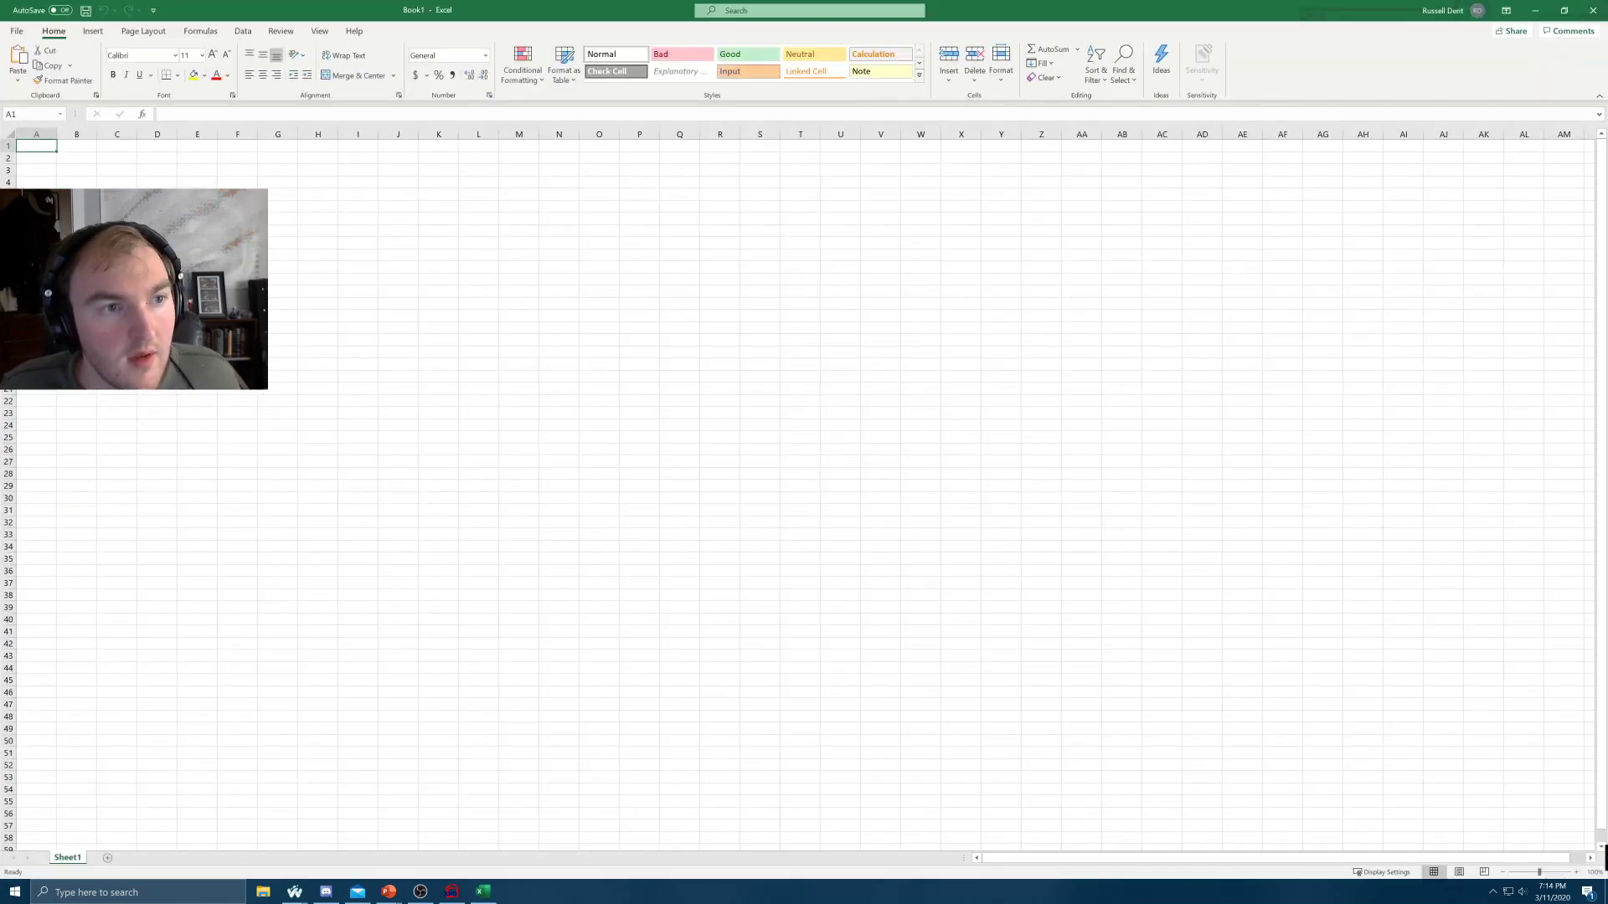
key("ctrl+v")
left_click(318, 255)
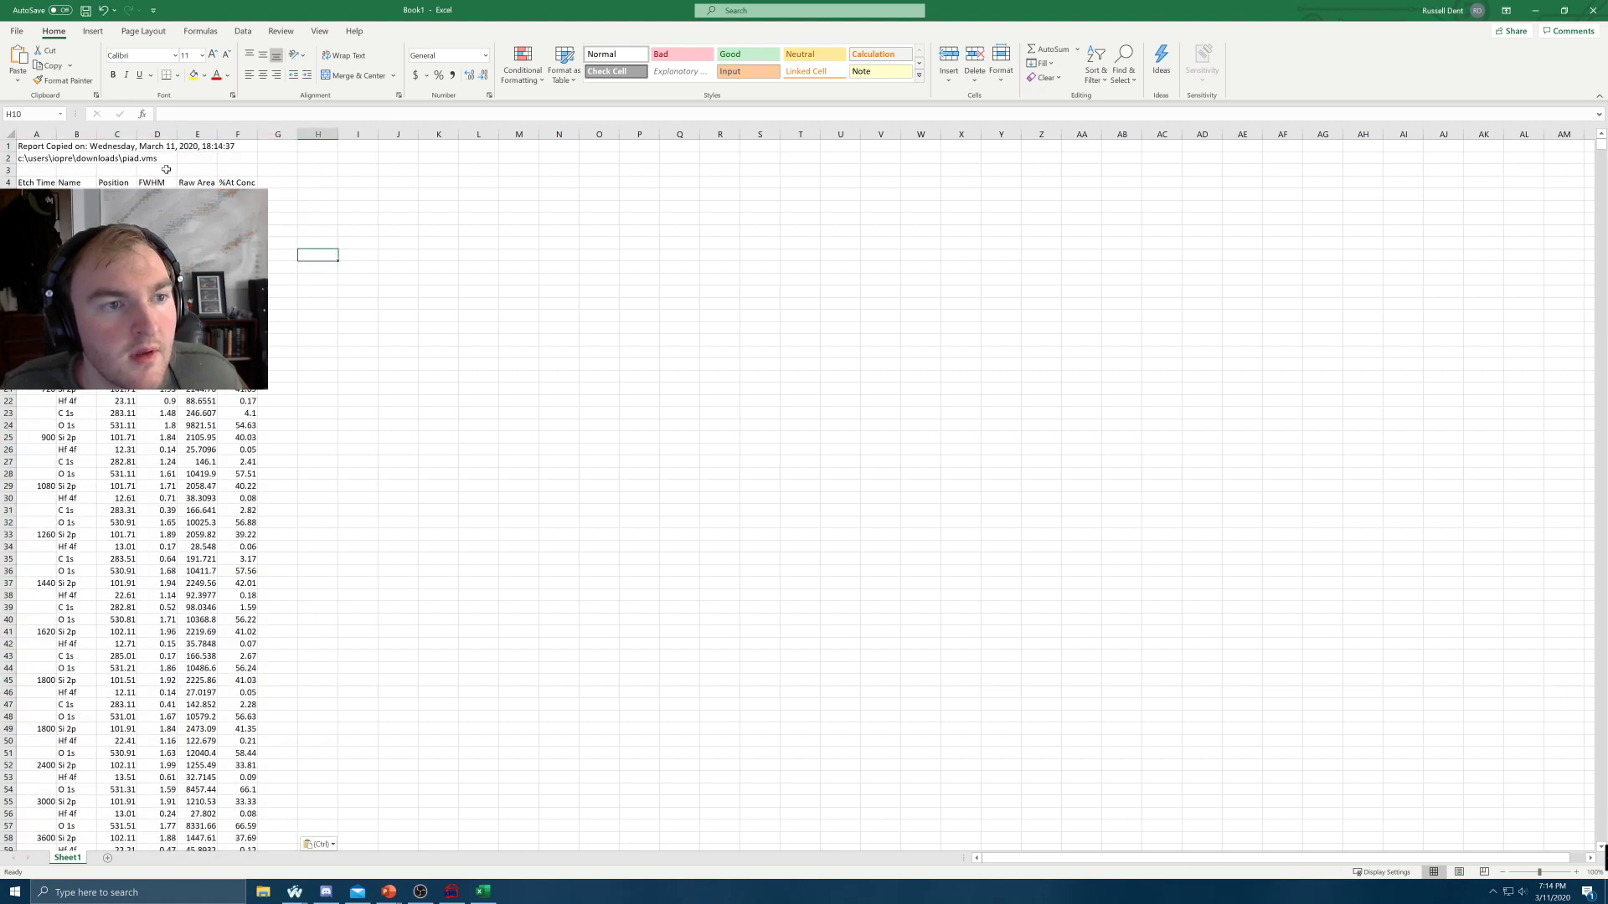
Clear the report date and file path lines and delete the first three rows above the Etch Time headings
left_click_drag(37, 147, 227, 176)
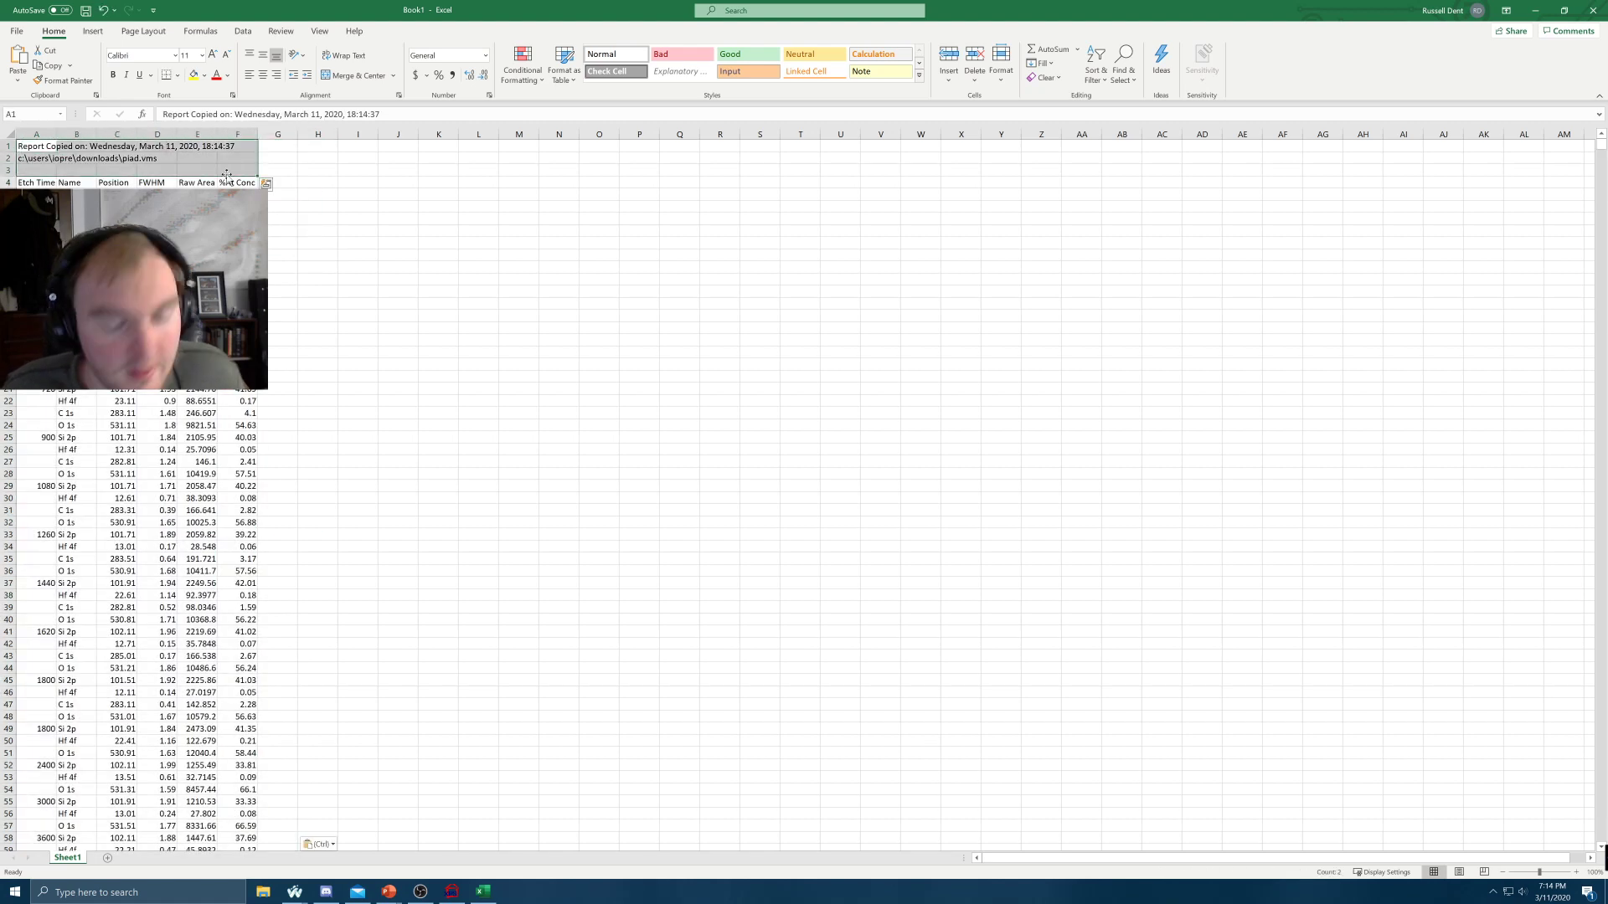
key("Delete")
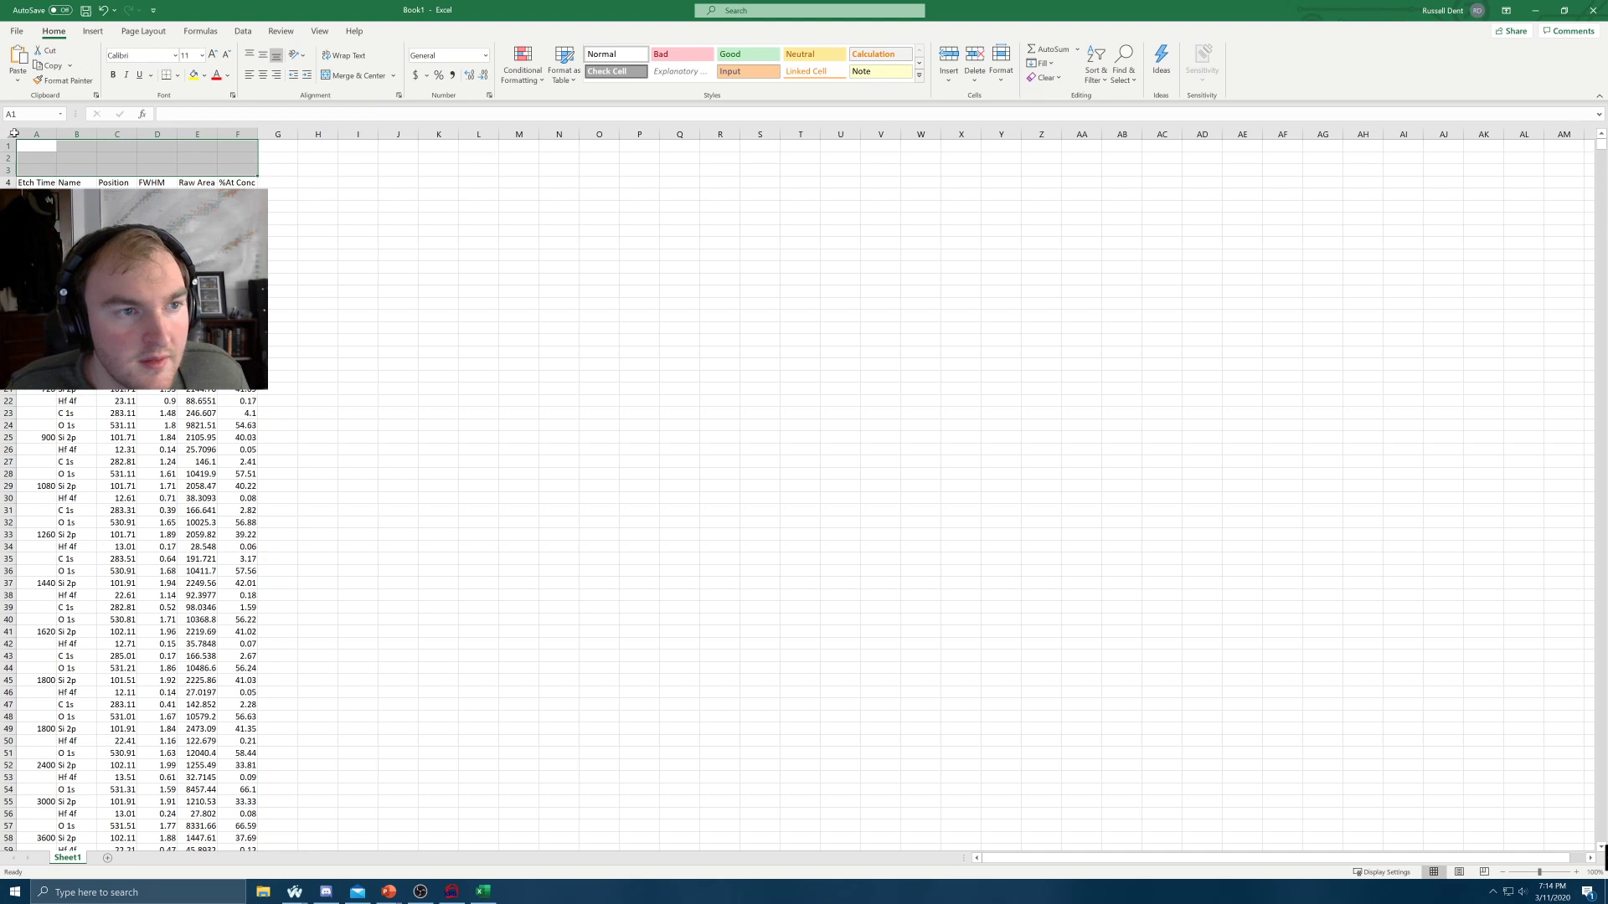
left_click_drag(8, 147, 13, 174)
right_click(12, 173)
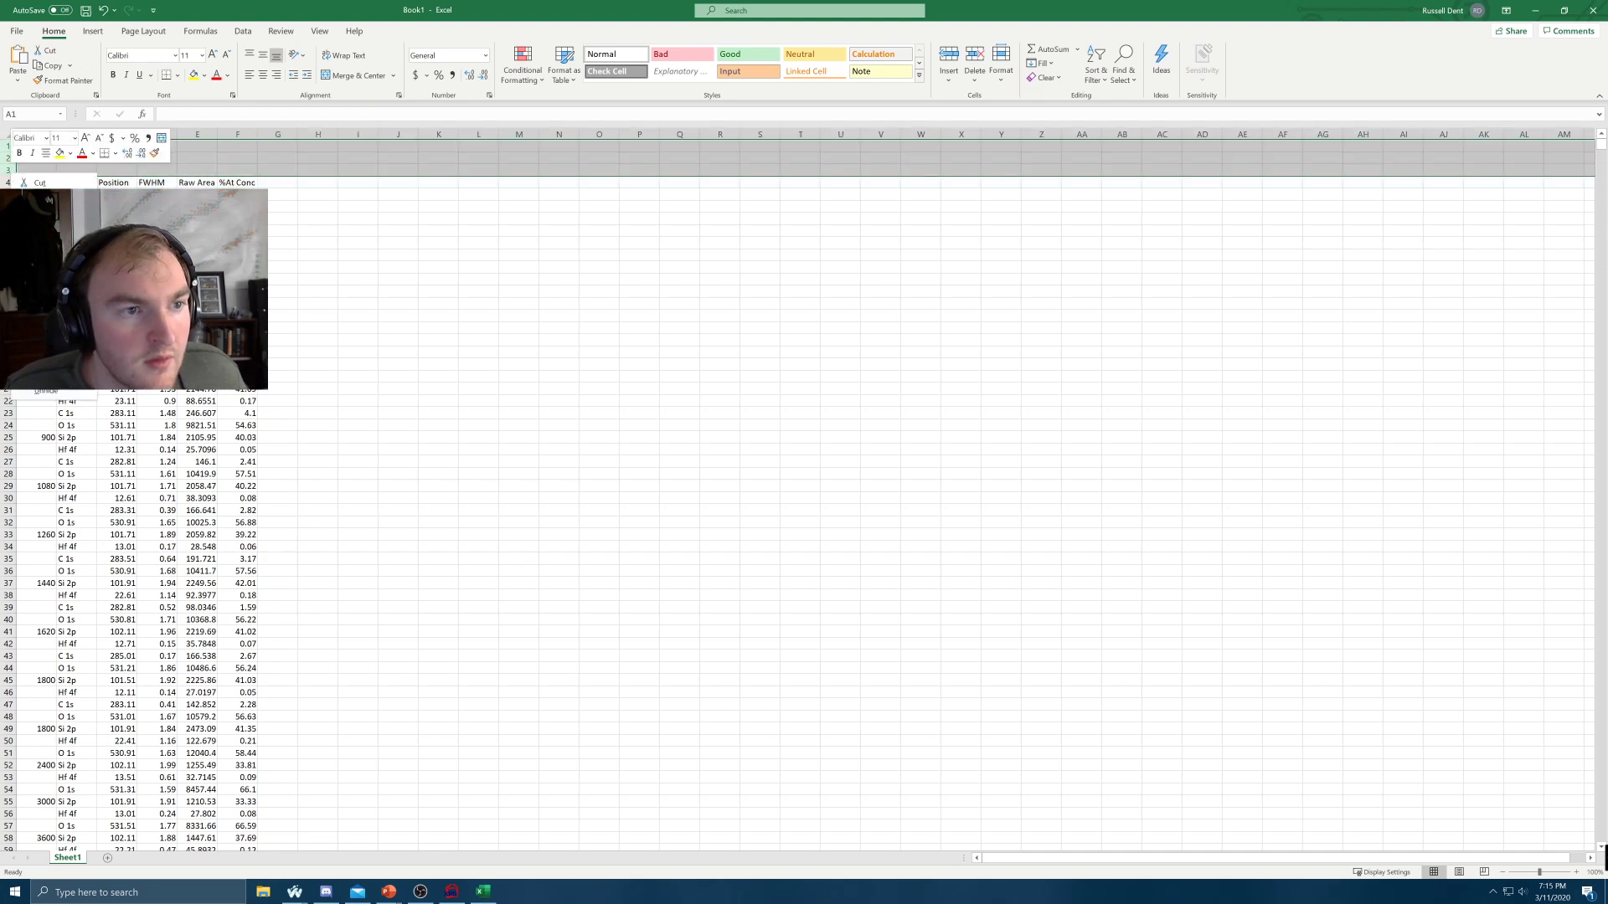
key("d")
left_click(375, 216)
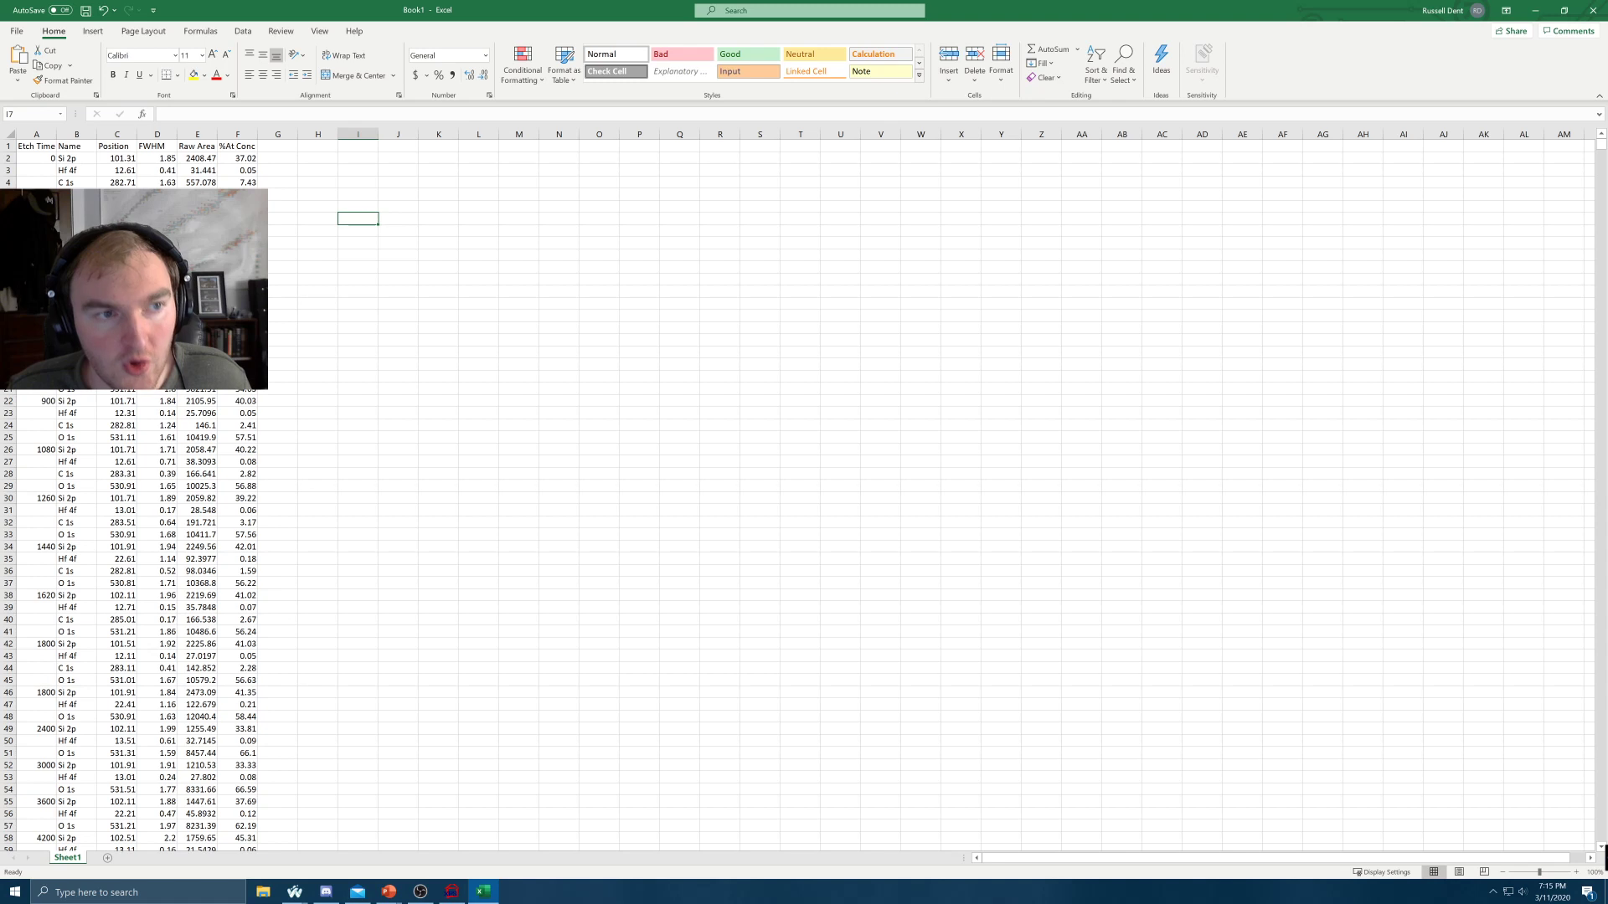
Select the etch time and %At Conc cells of the Si 2p rows for the first three etch times
left_click(49, 159)
left_click(229, 160, "ctrl")
left_click(42, 206, "ctrl")
left_click(235, 207, "ctrl")
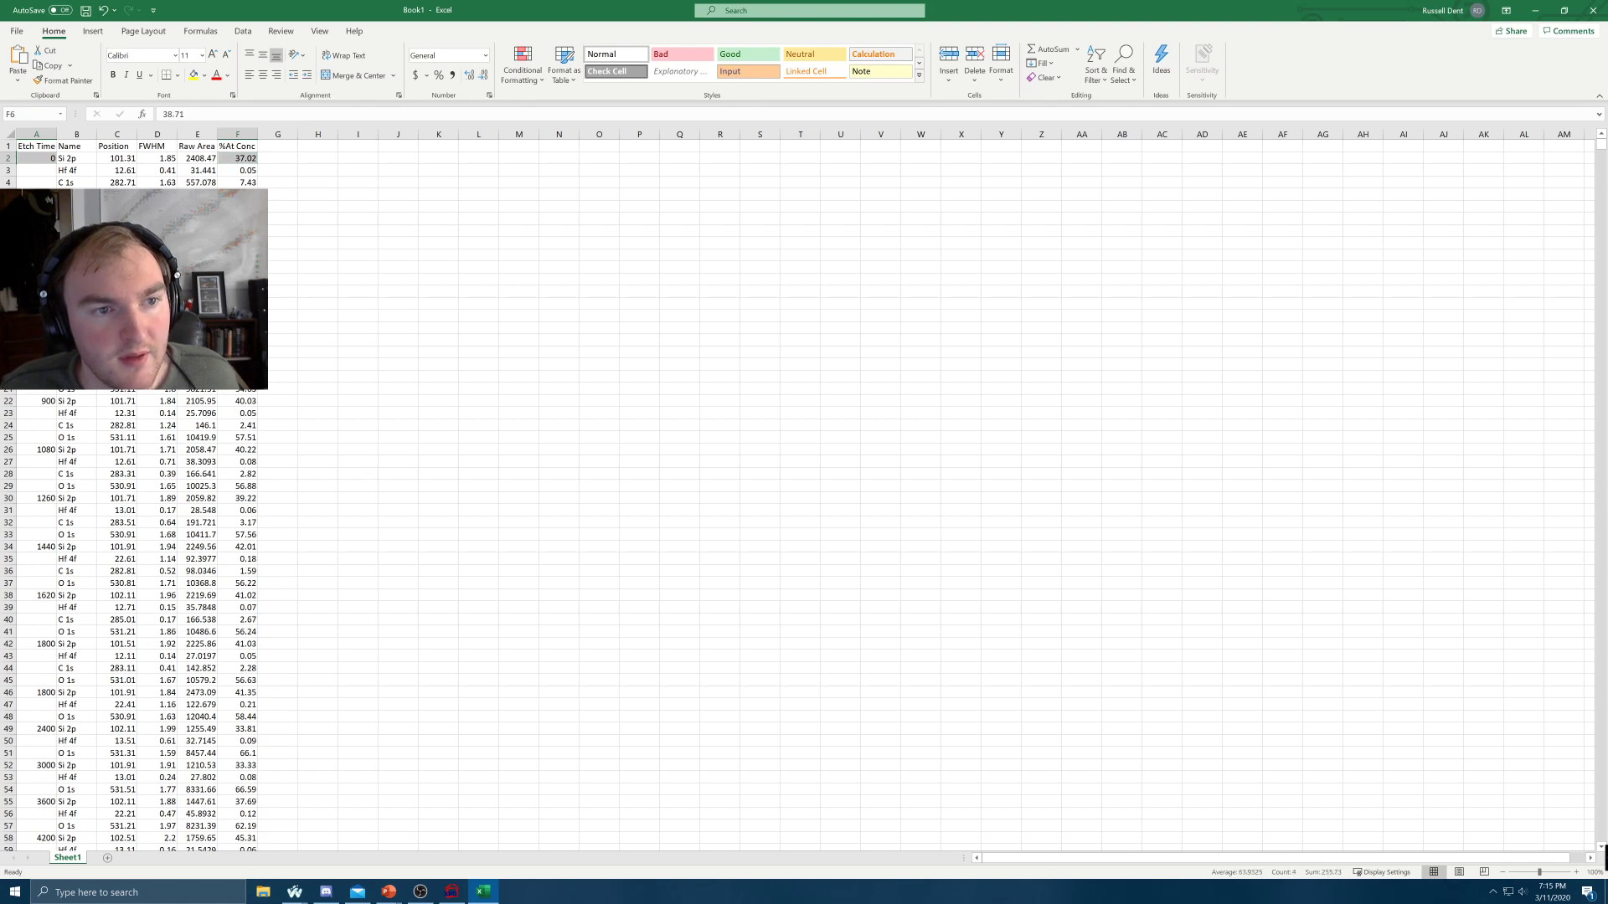
left_click(42, 255, "ctrl")
left_click(235, 255, "ctrl")
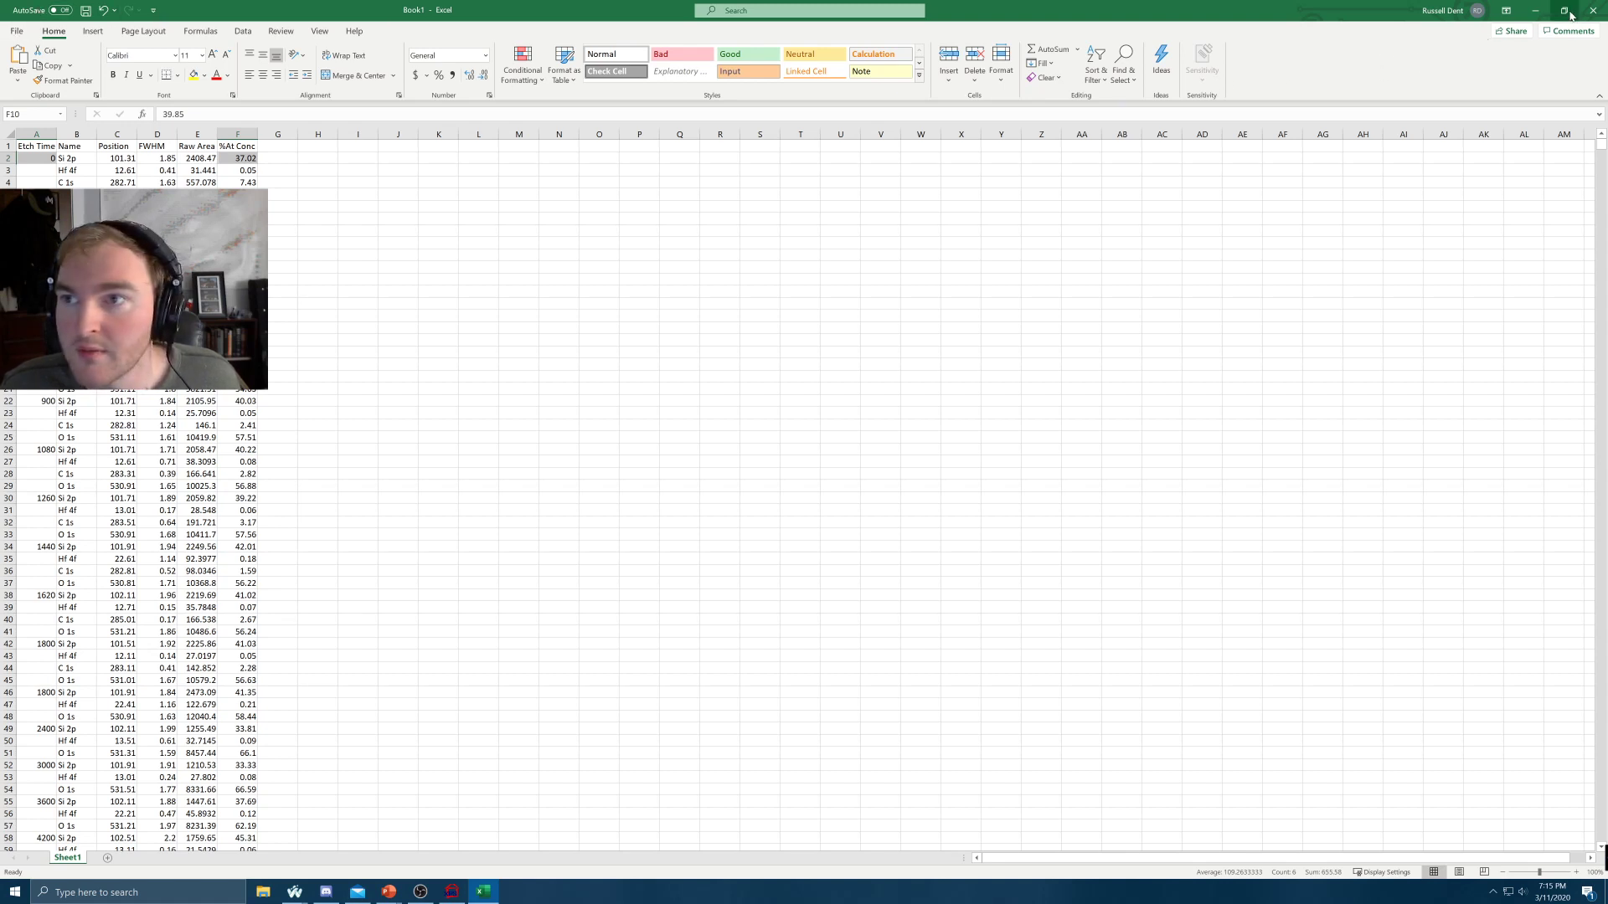
Return to CasaXPS, close the clipboard dialog, add all regions to the custom report and generate an area report
left_click(1529, 10)
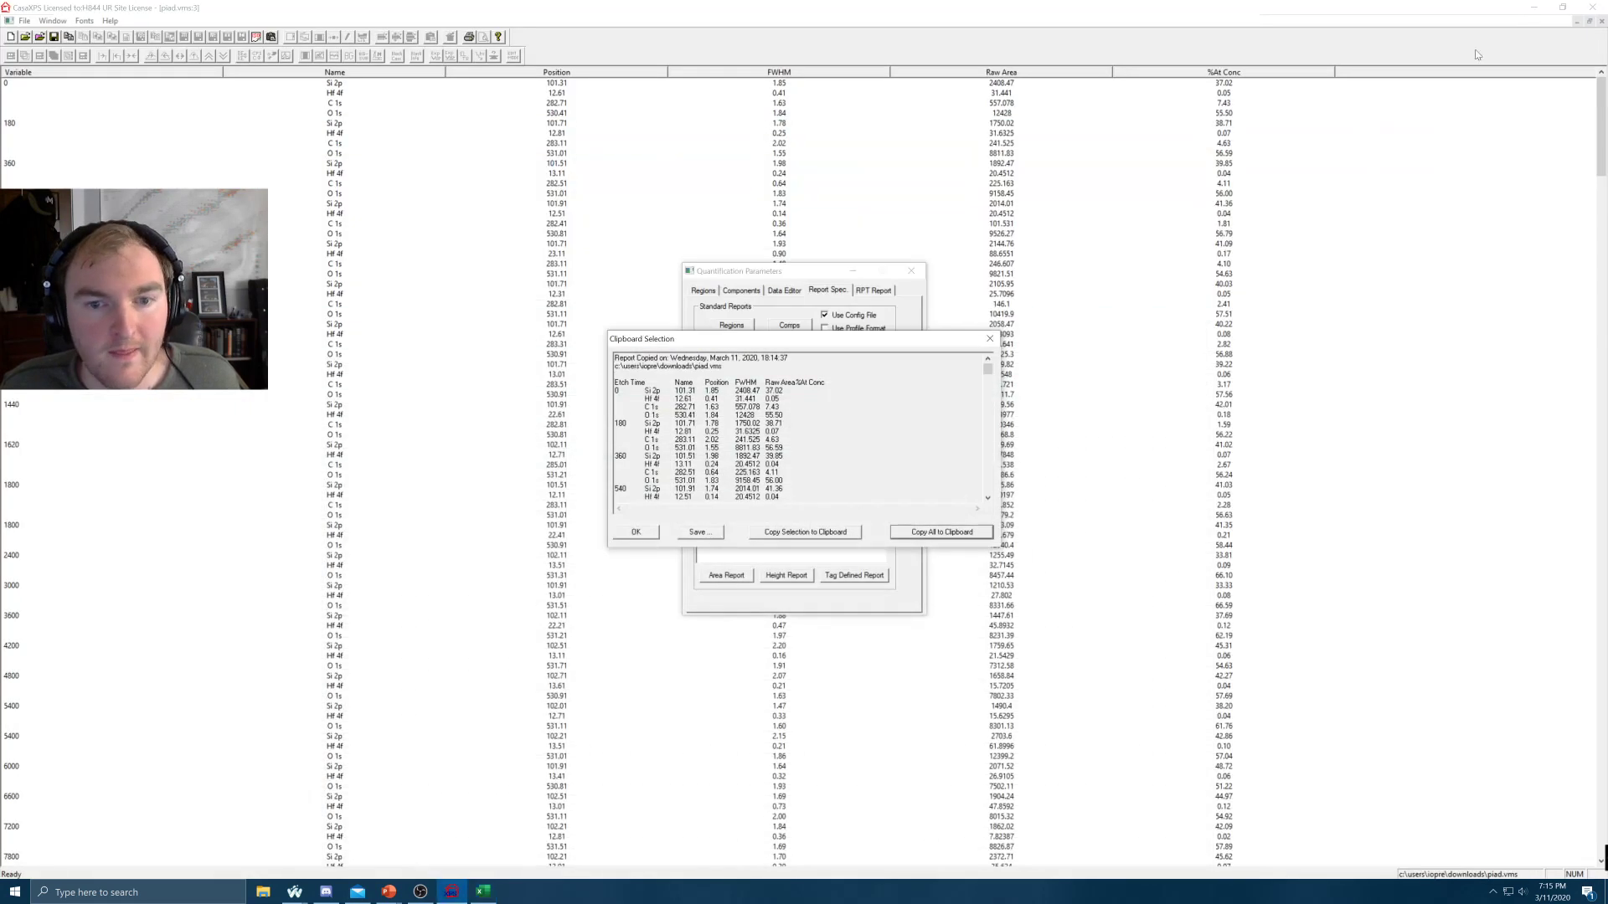
left_click(635, 533)
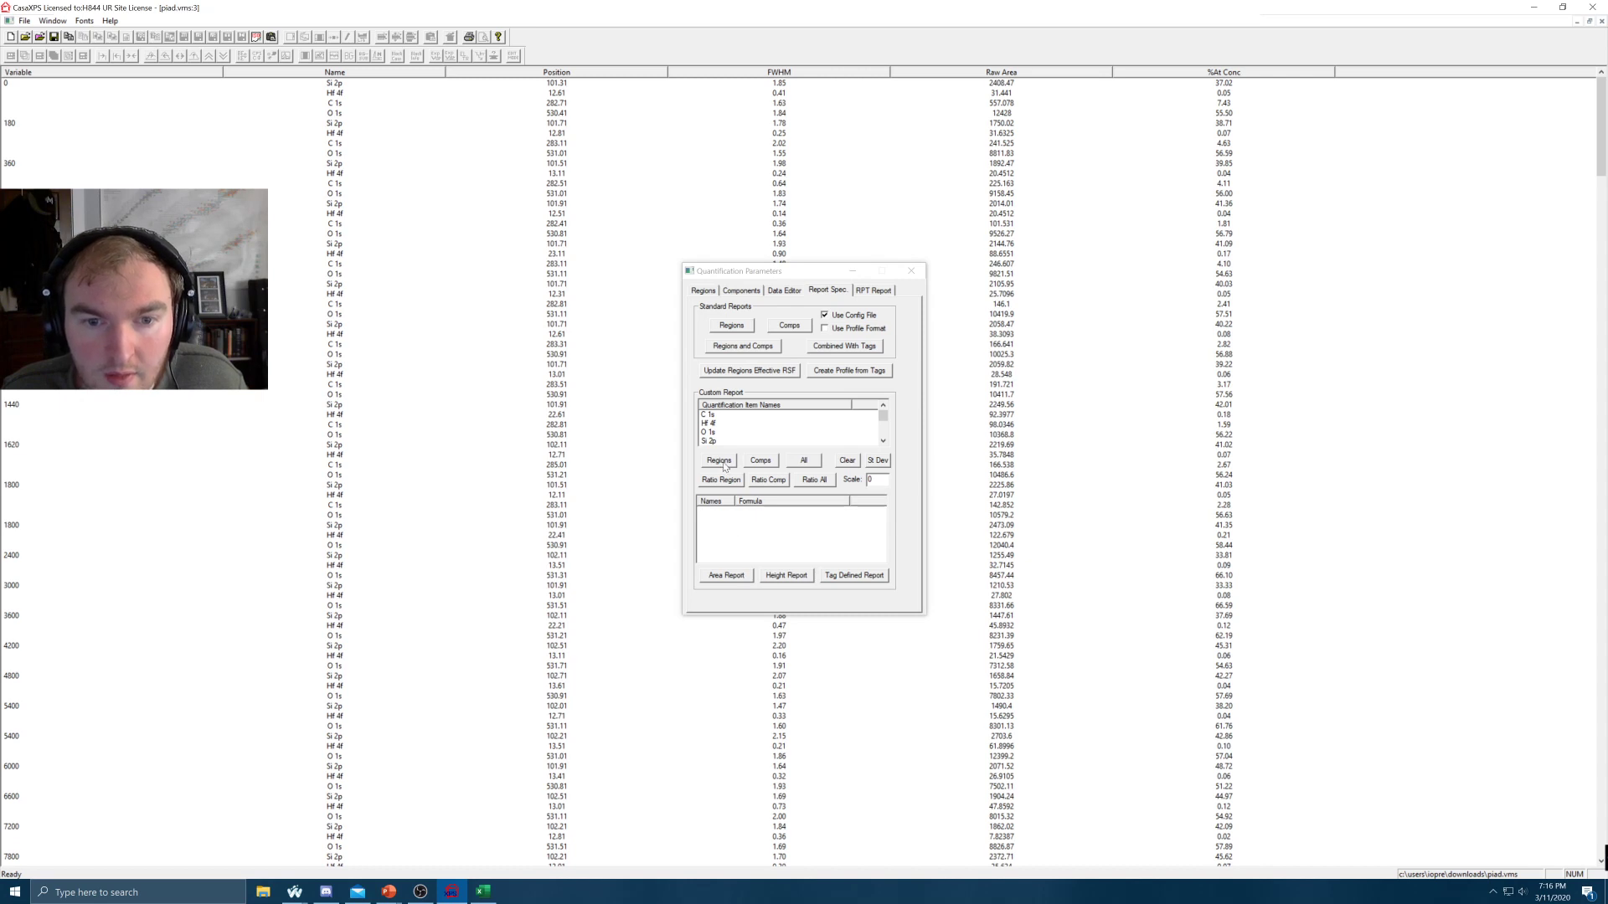
left_click(727, 577)
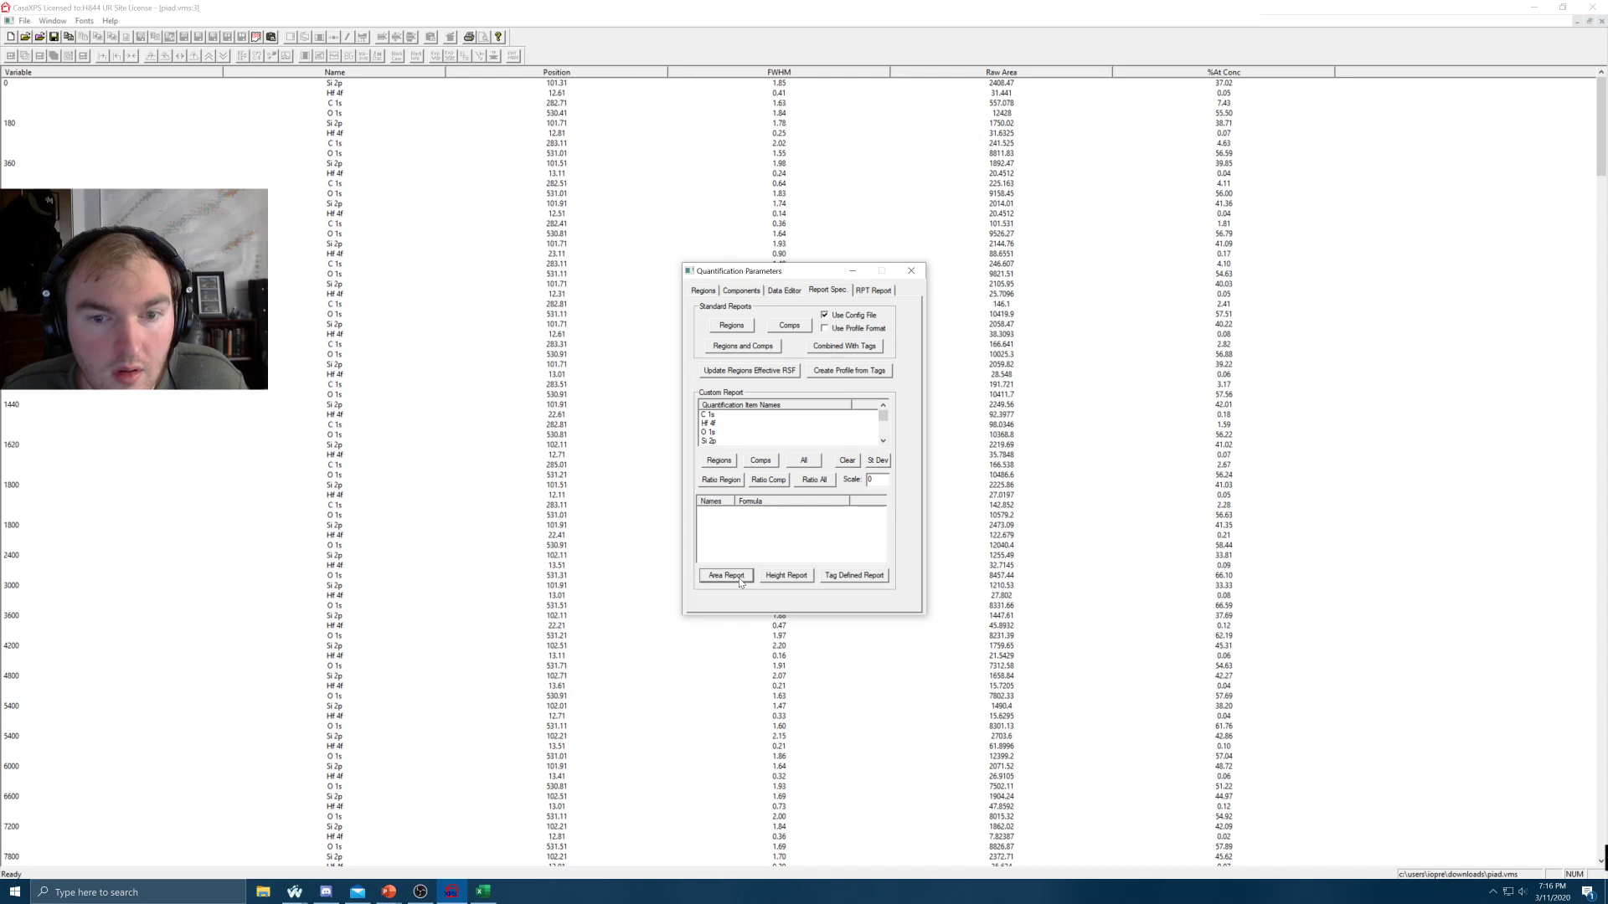
left_click(720, 461)
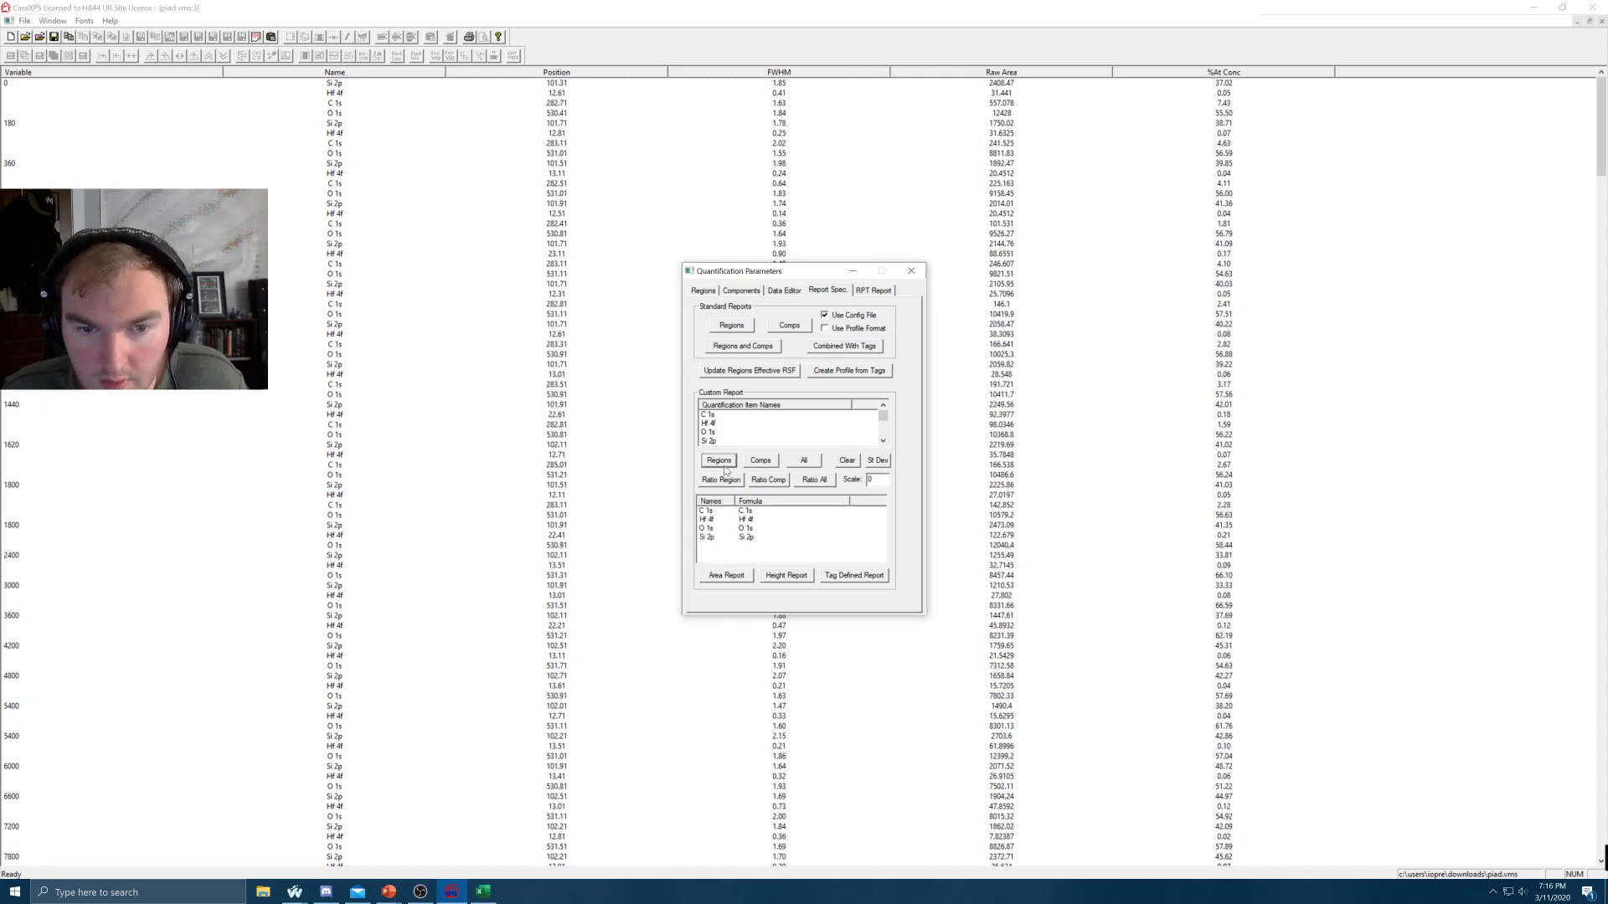
left_click(727, 577)
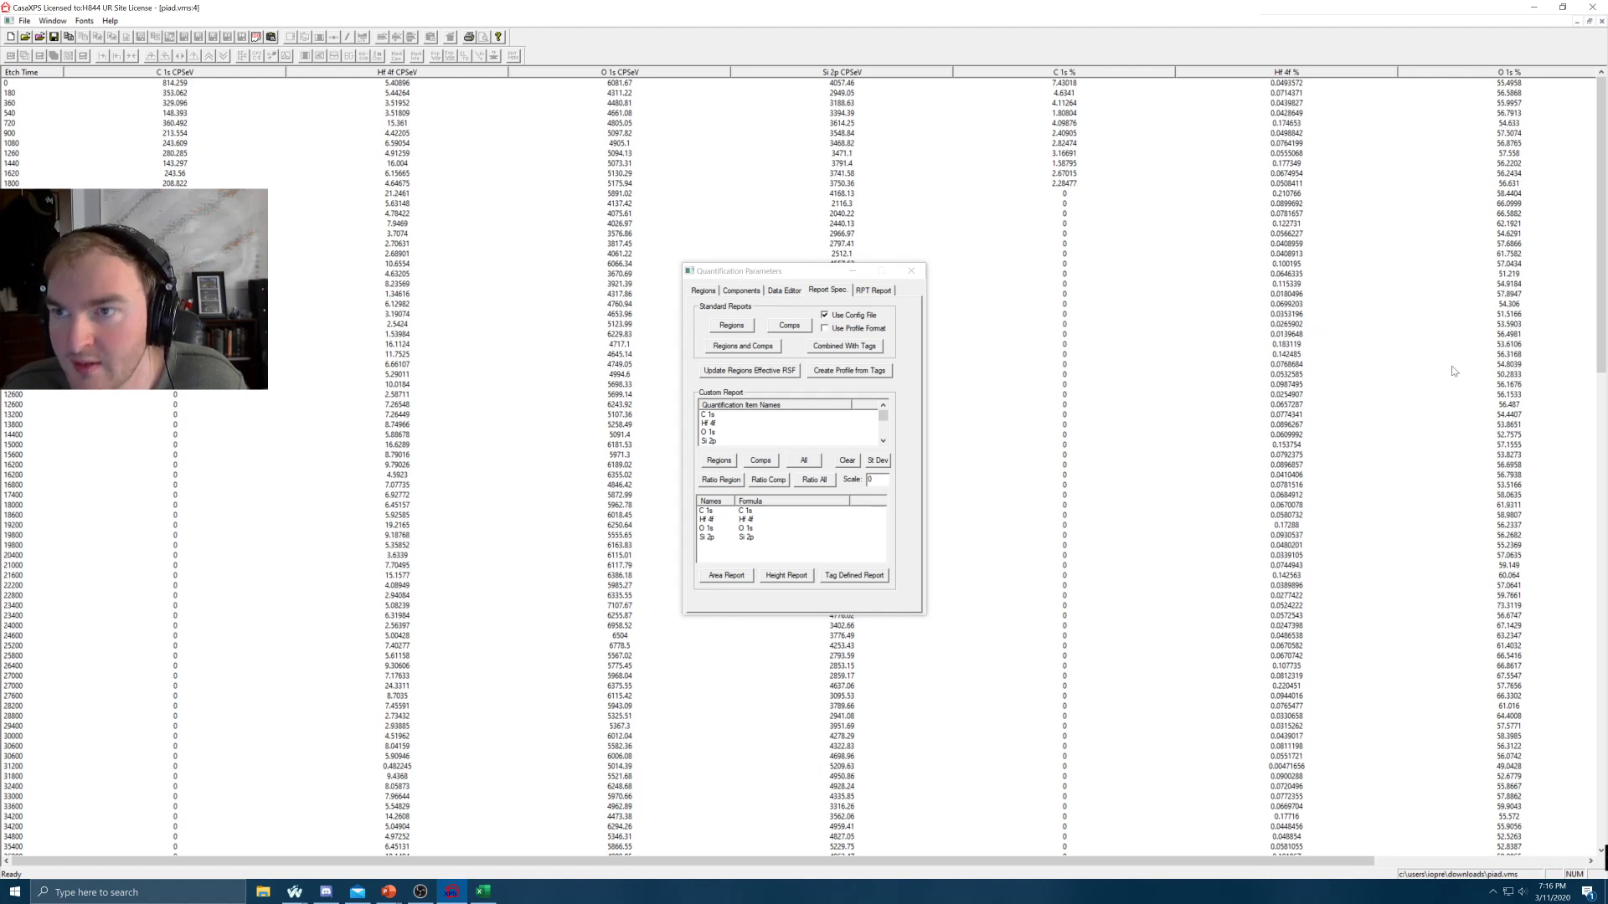
left_click_drag(1221, 861, 1047, 855)
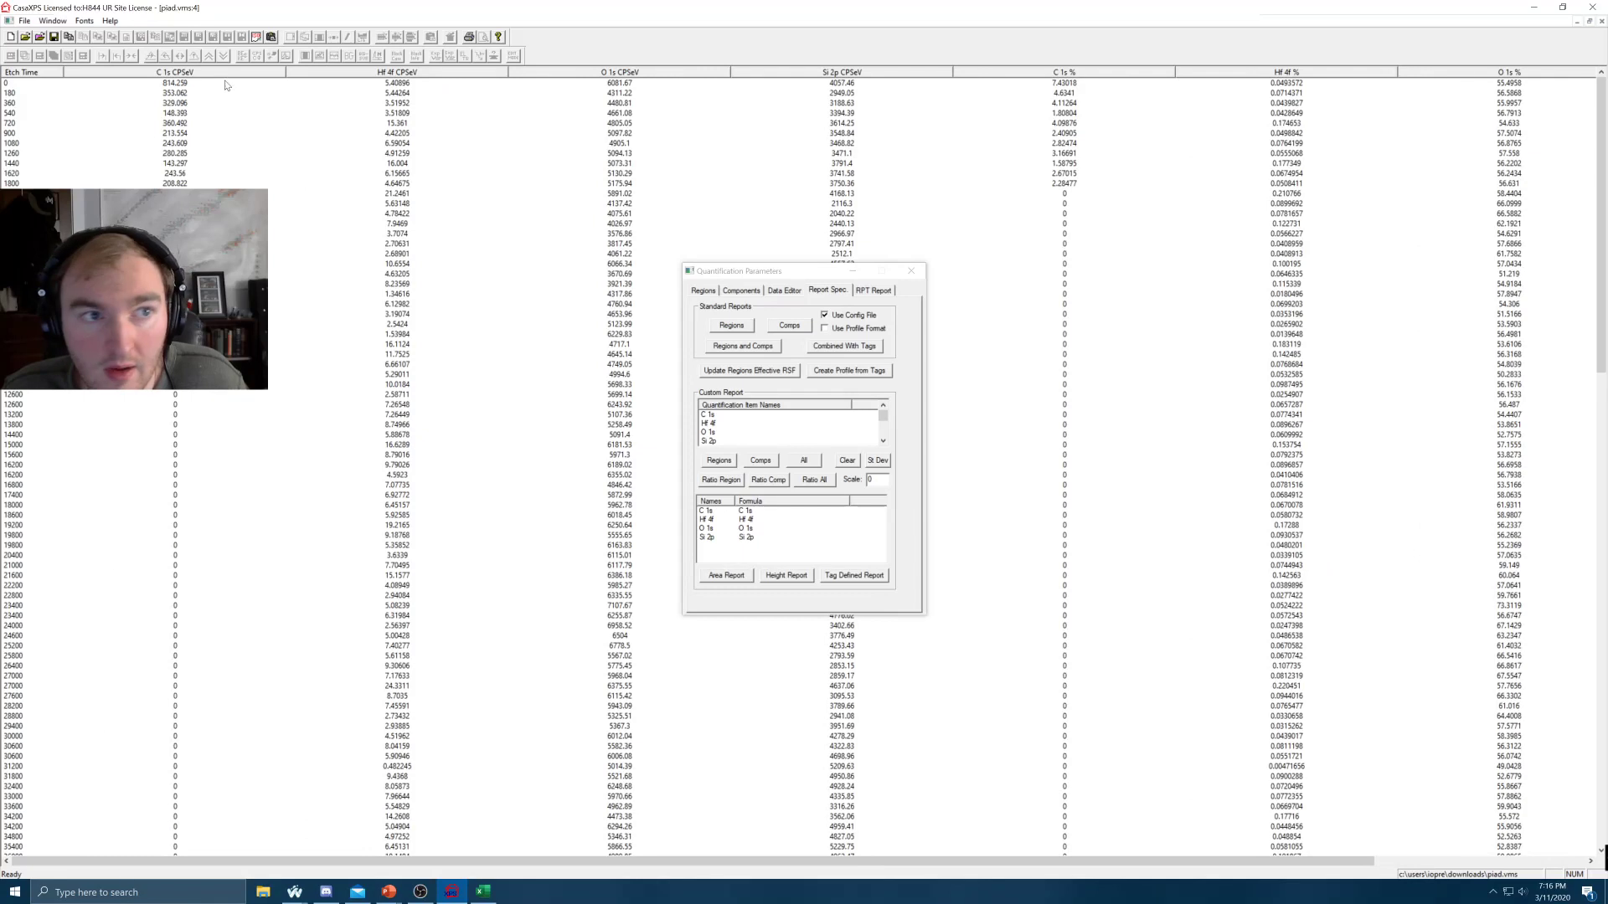
Copy the entire area report and paste it at cell A1 of the Excel sheet in place of the existing data
left_click(71, 39)
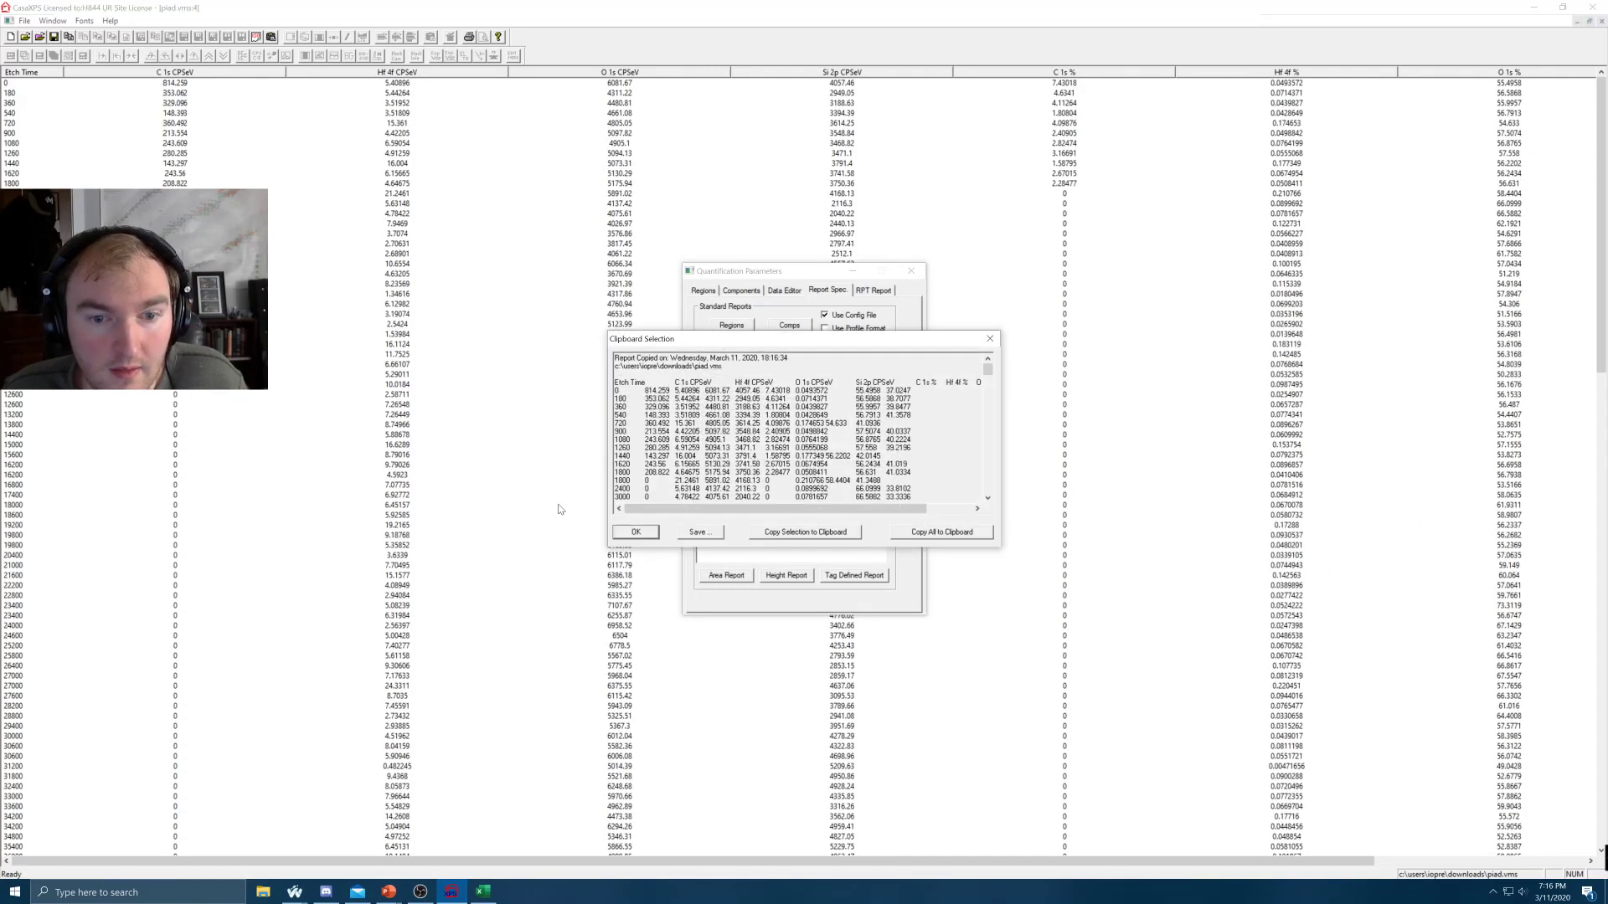
left_click(967, 536)
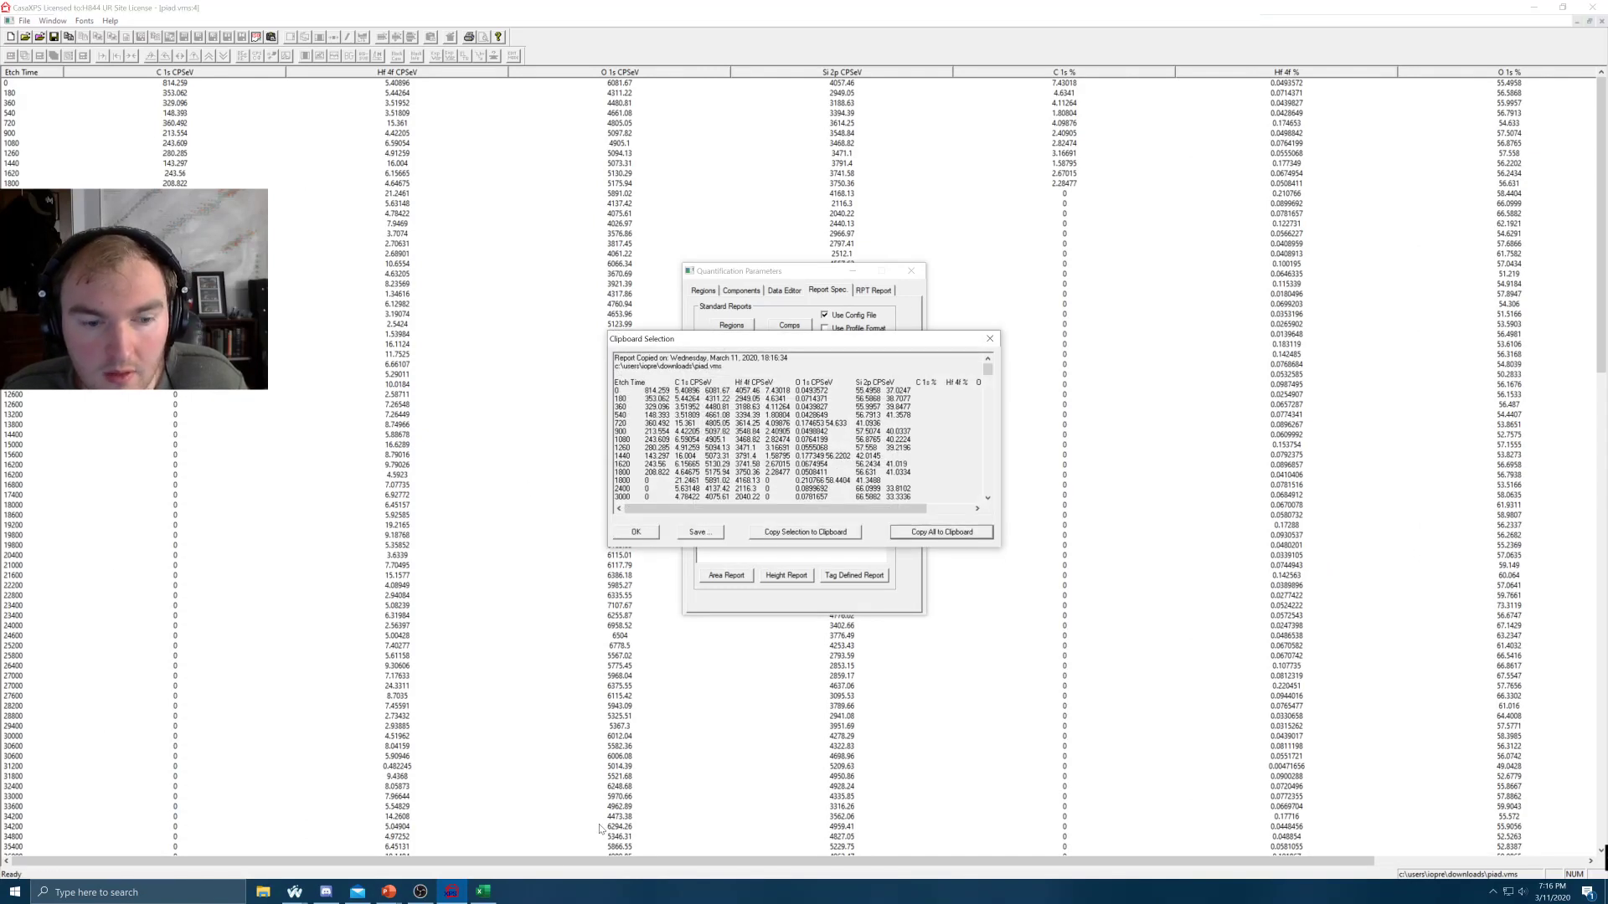
mouse_move(483, 891)
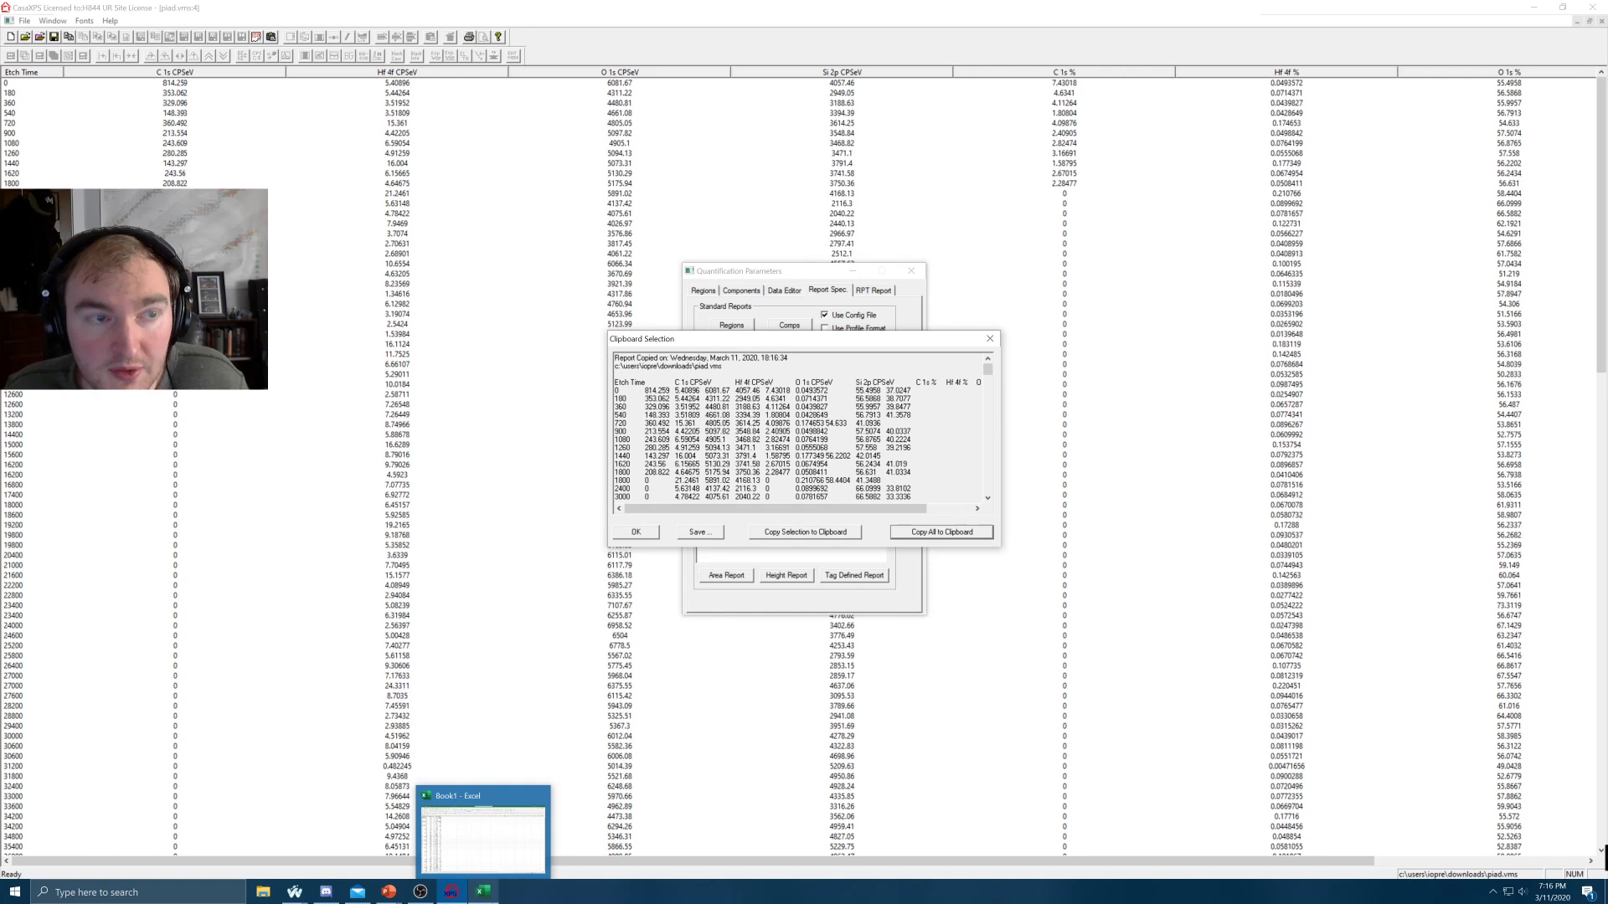
left_click(483, 833)
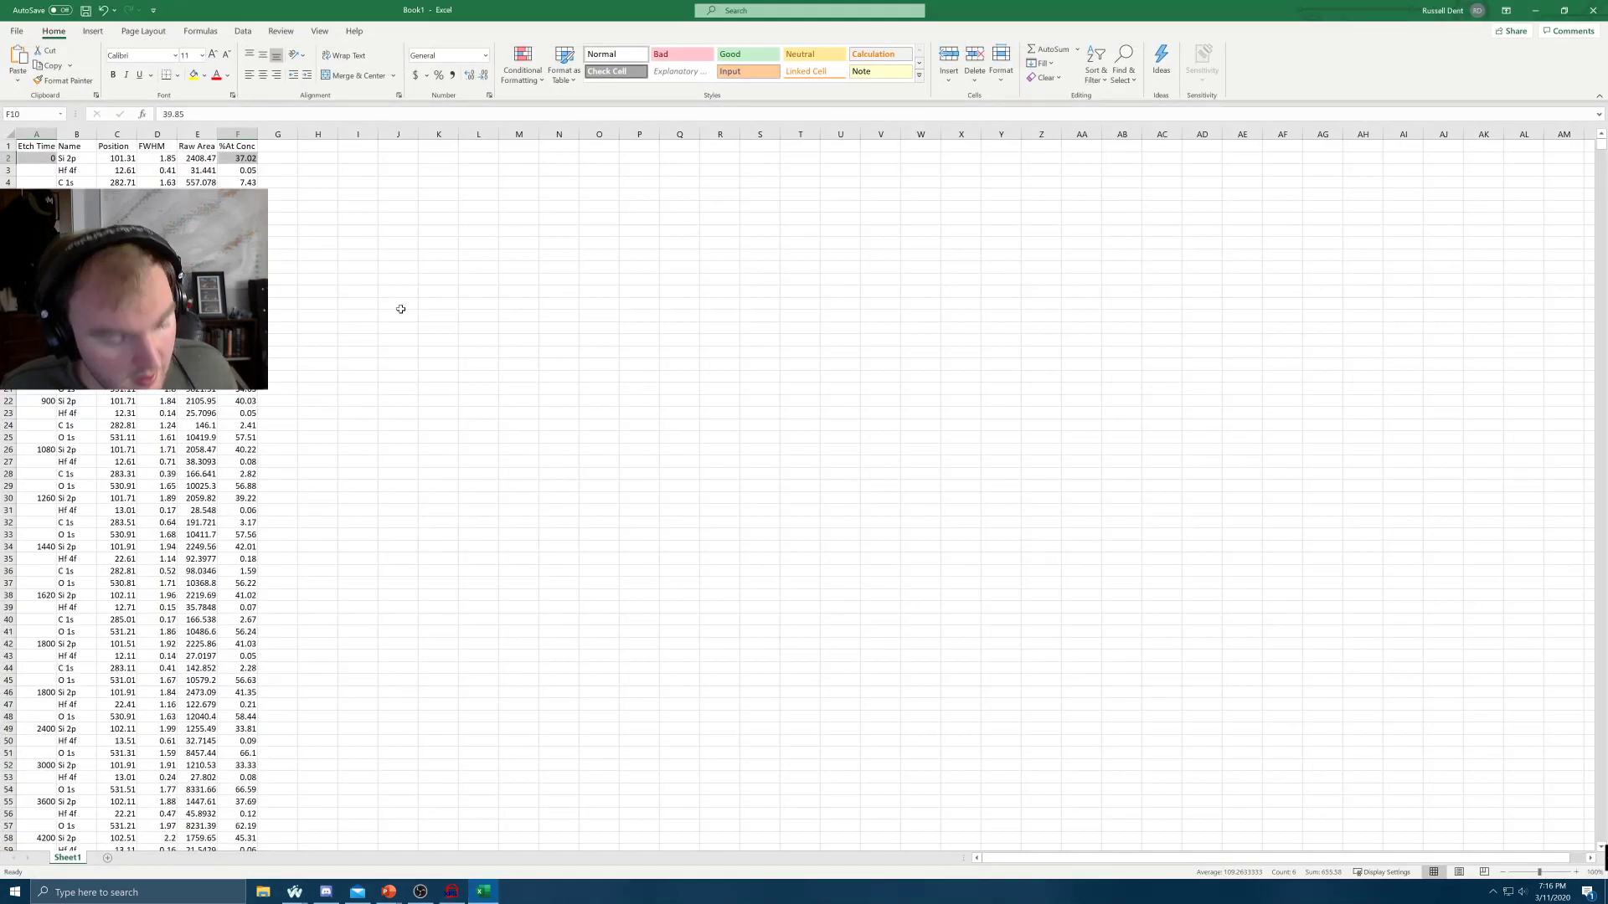
key("ctrl+a")
key("Delete")
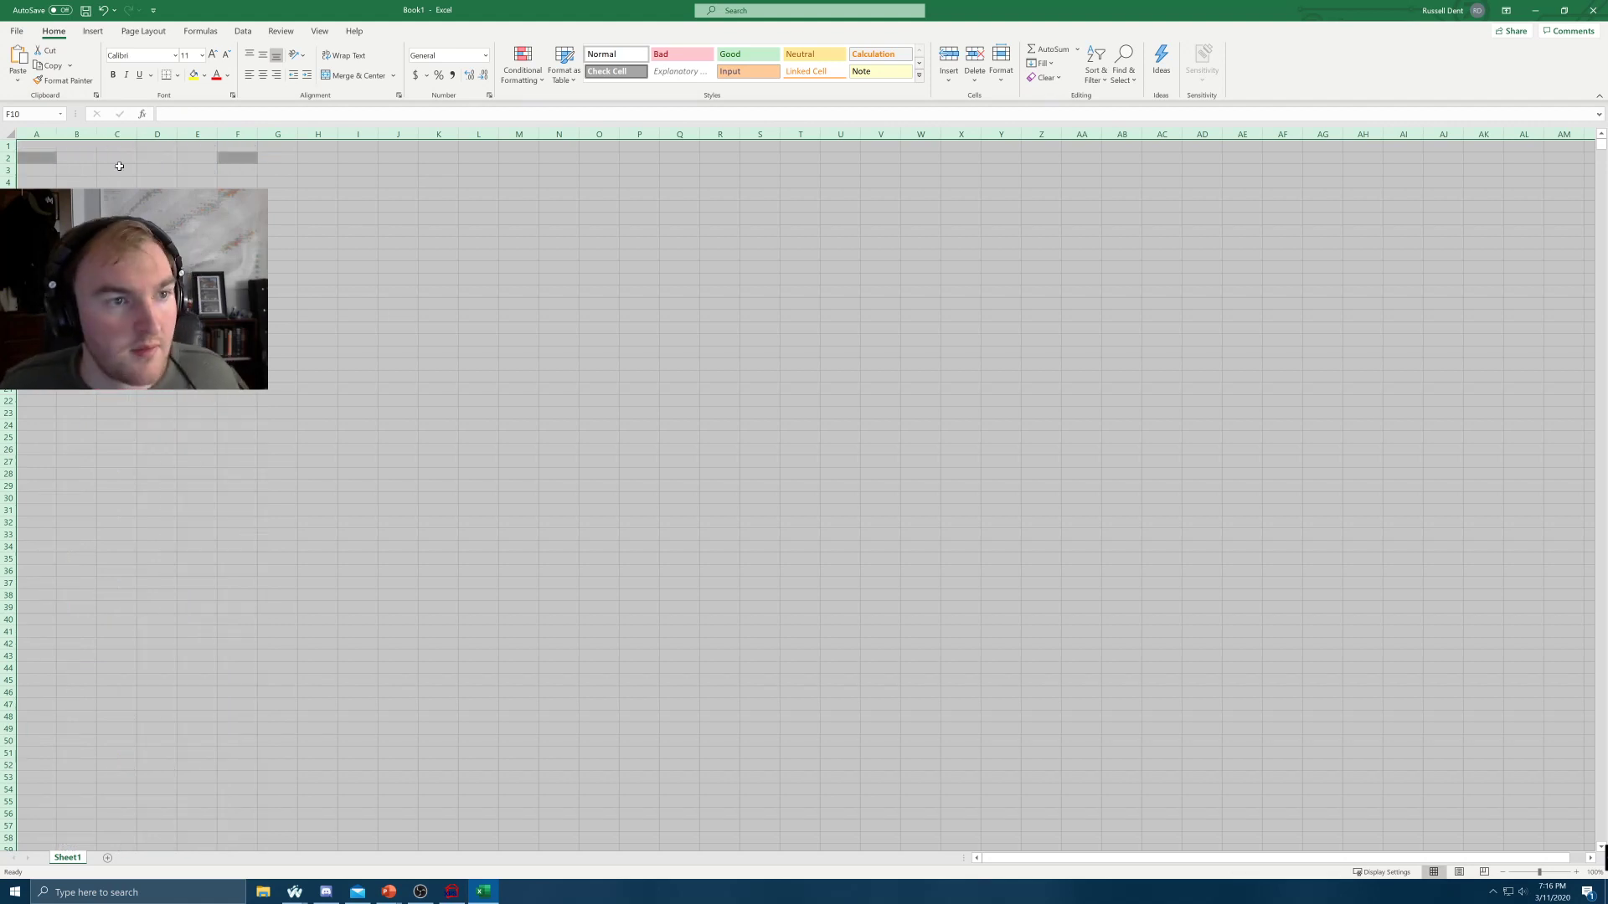
left_click(46, 148)
key("ctrl+v")
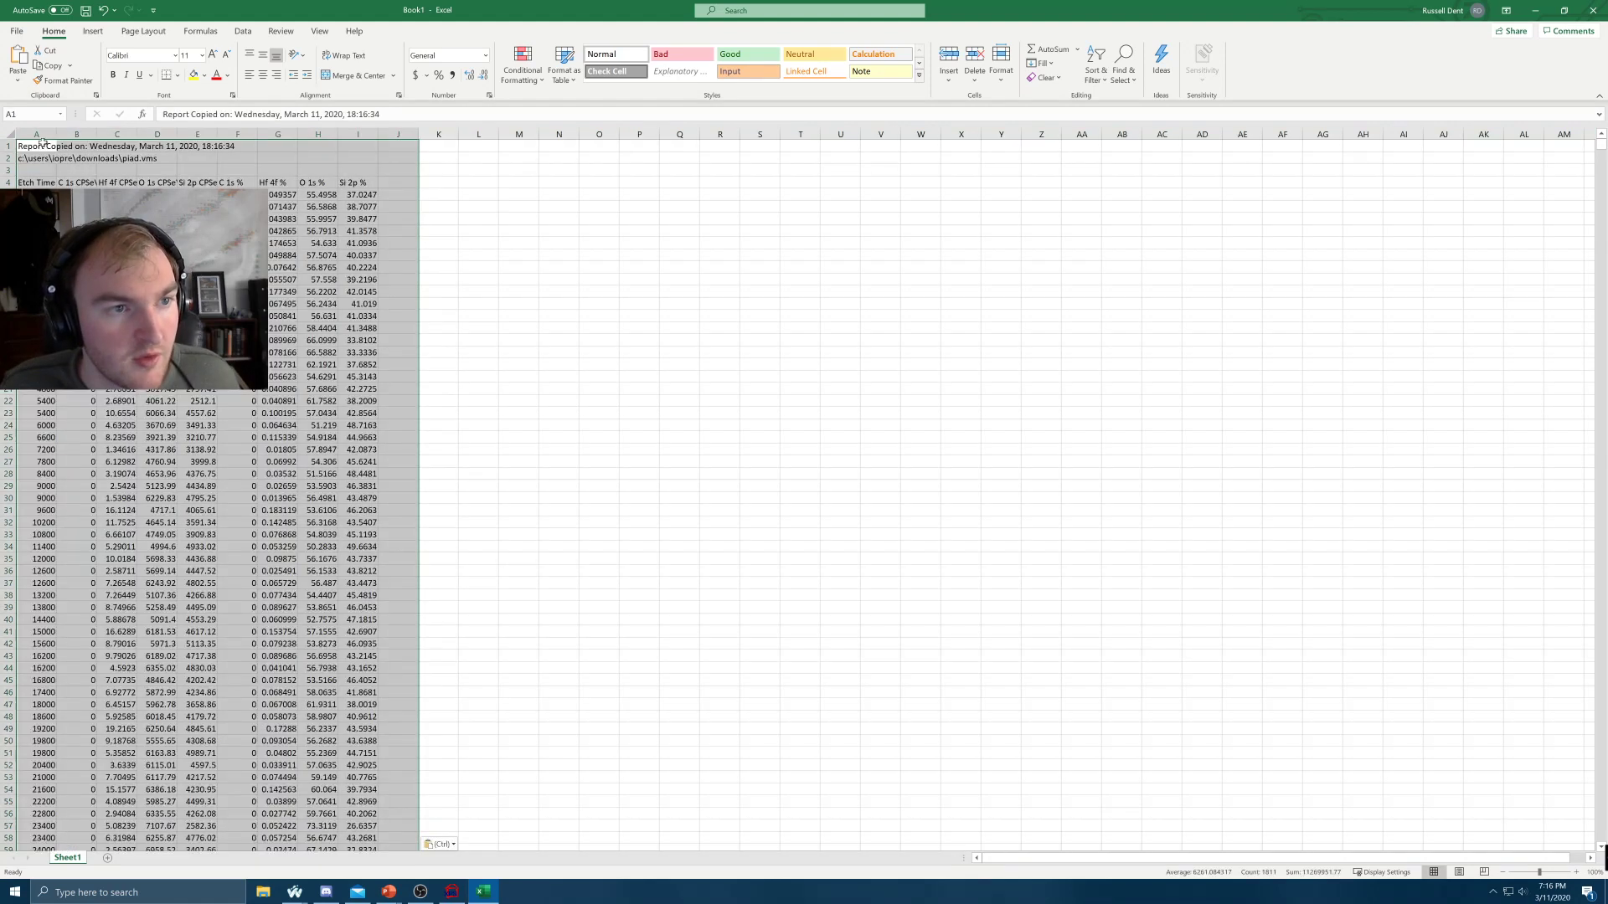
Remove the area report's date and file path lines by clearing them and deleting rows 1 to 3
left_click_drag(37, 146, 357, 173)
key("Delete")
left_click_drag(8, 146, 6, 170)
right_click(7, 170)
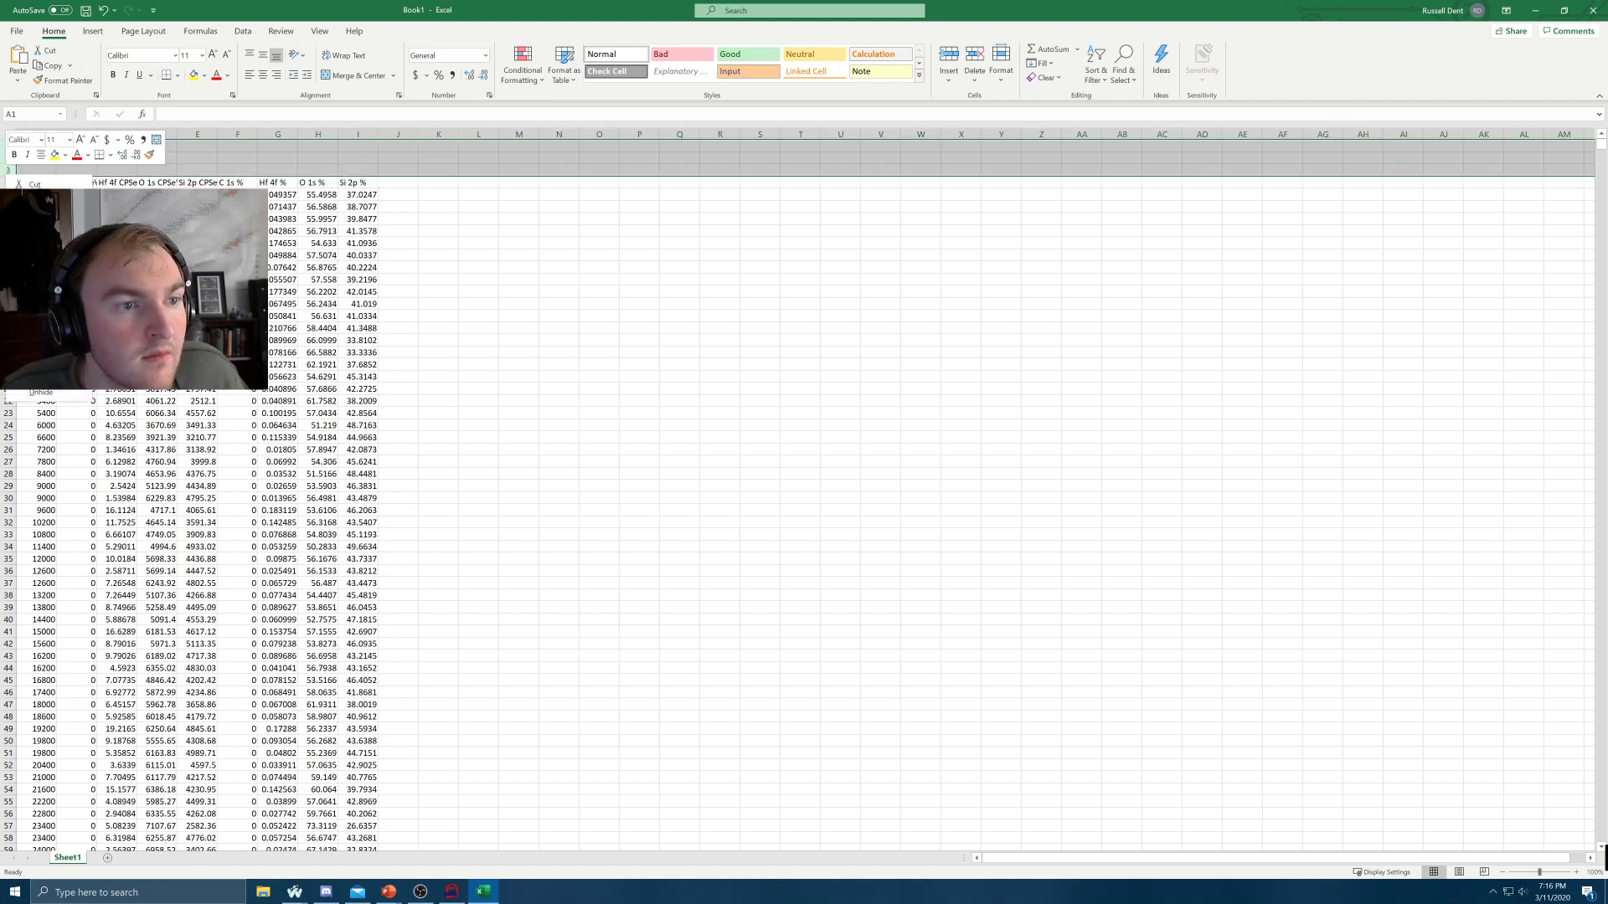
left_click(50, 295)
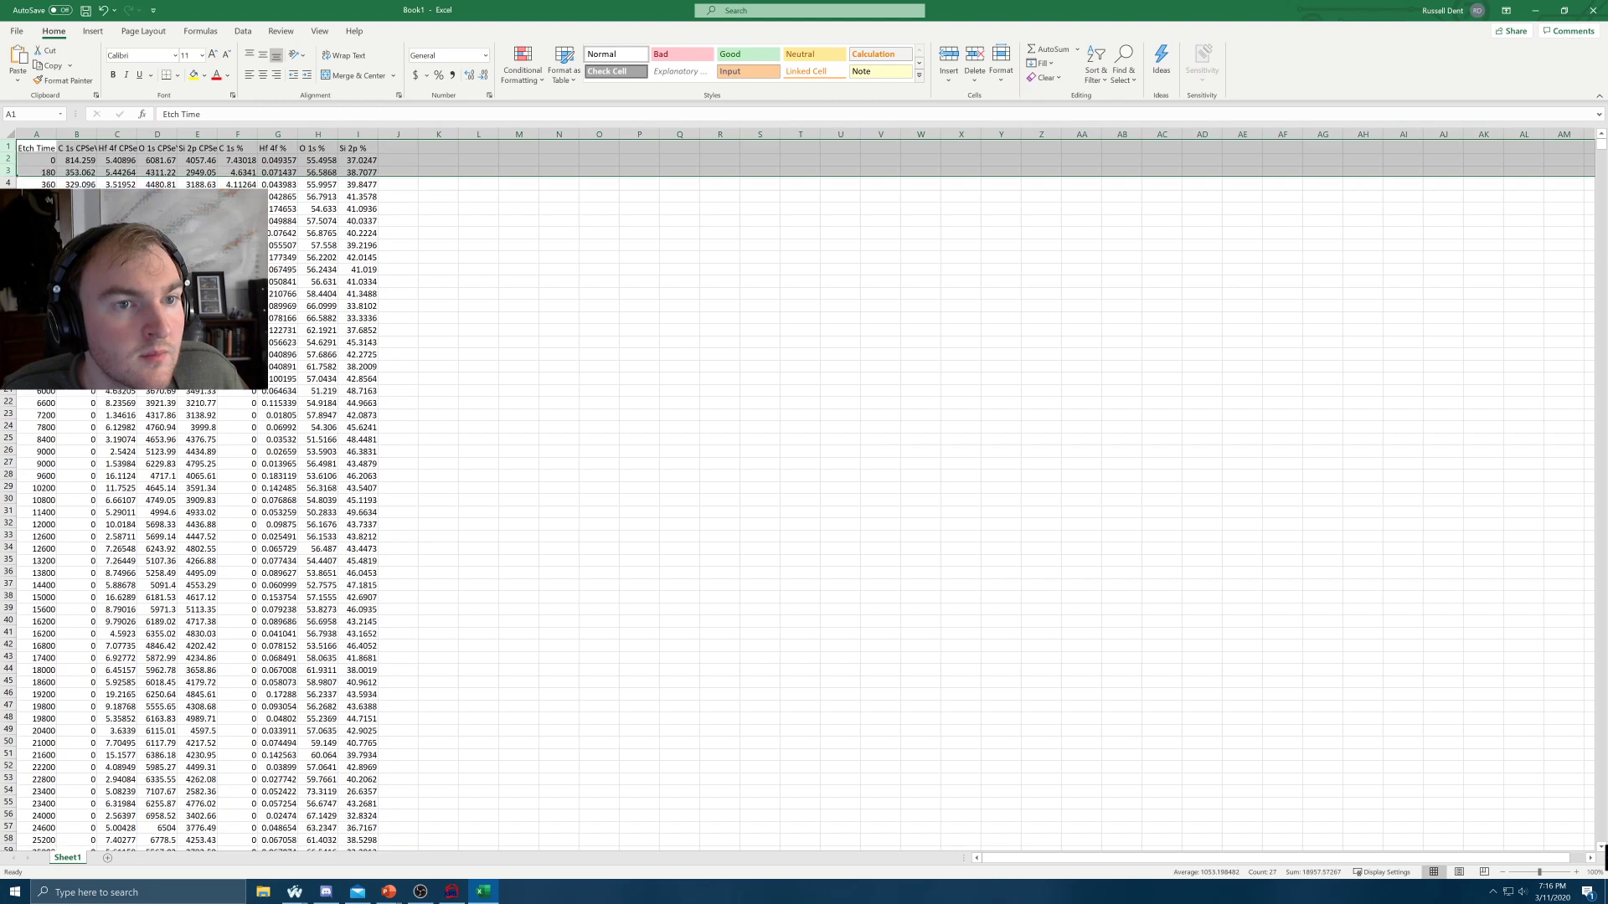
left_click(598, 292)
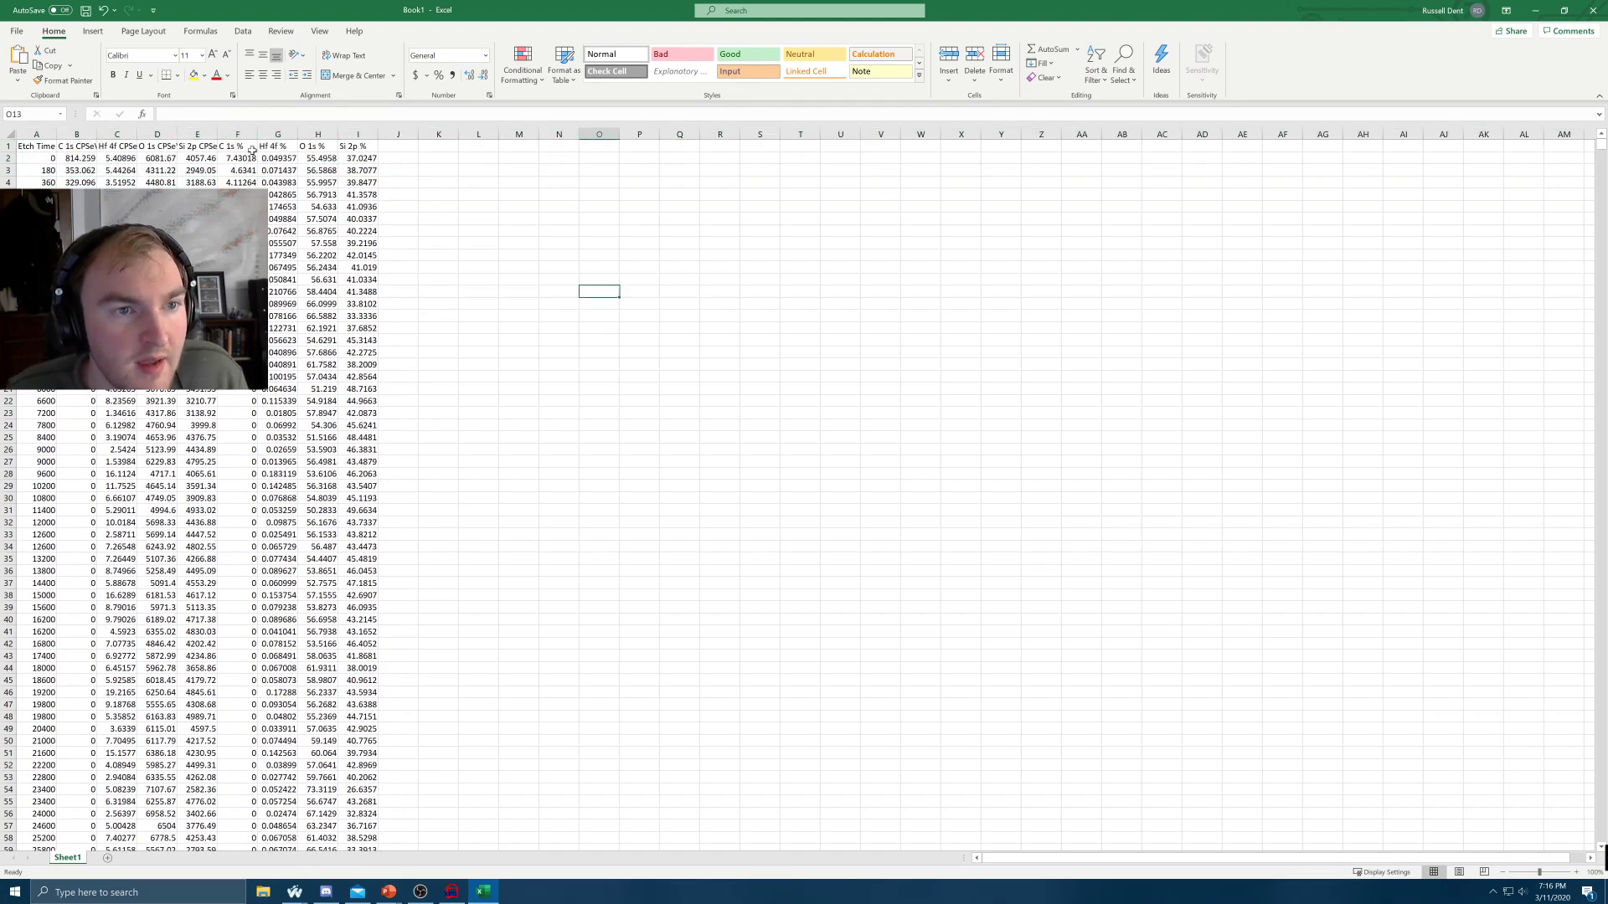
Widen column E to fit its Si 2p CPSeV heading
left_click_drag(217, 134, 228, 134)
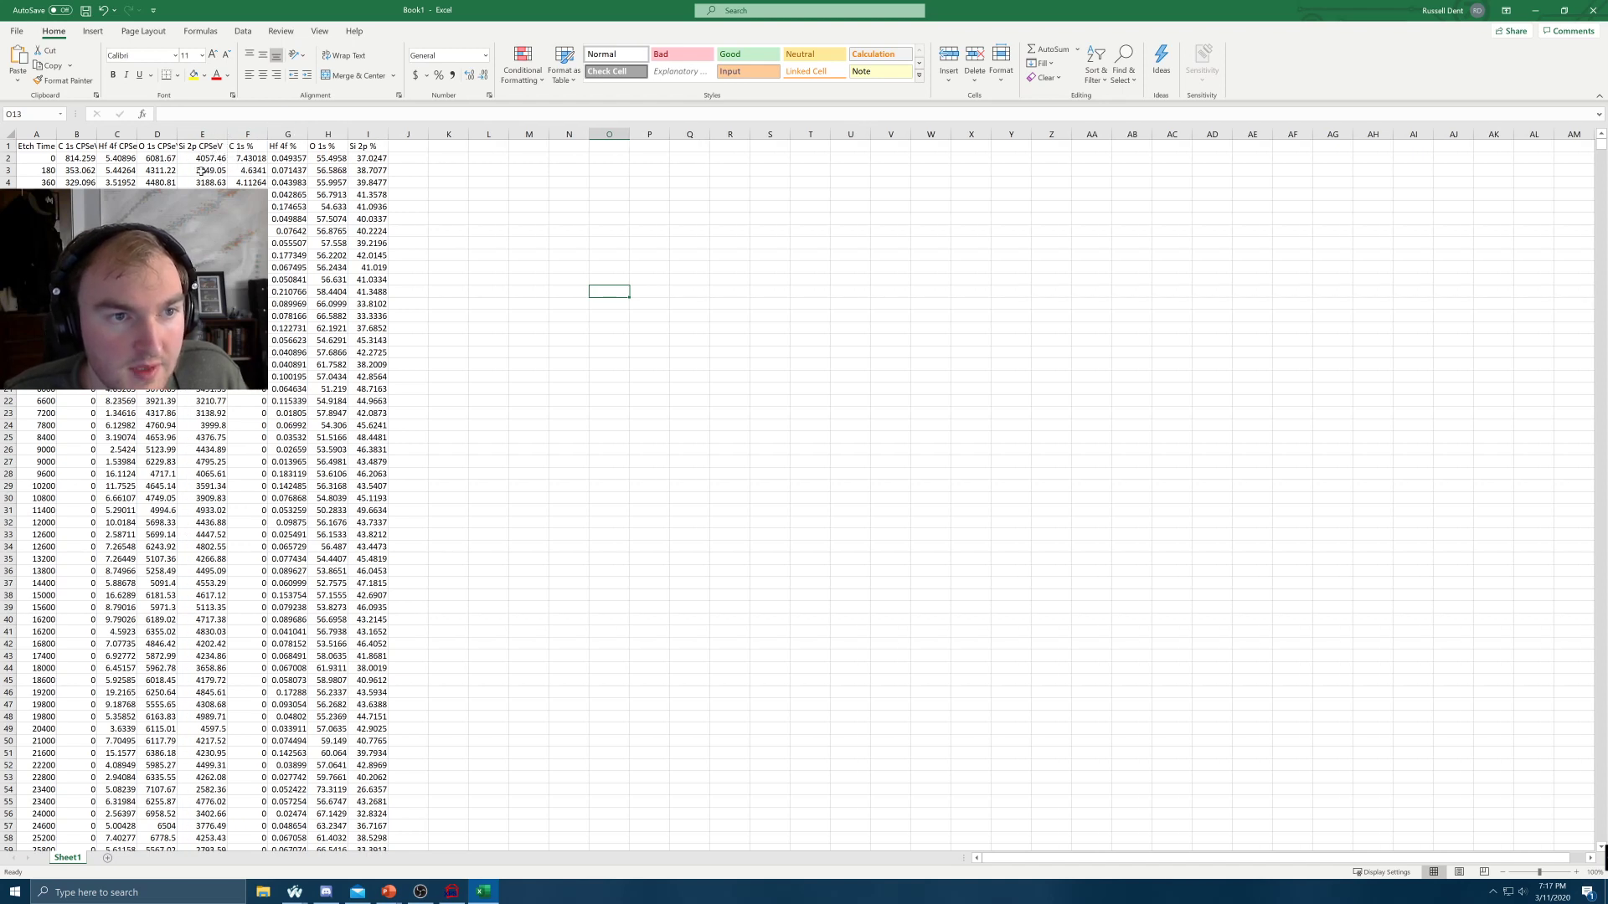
left_click(379, 159)
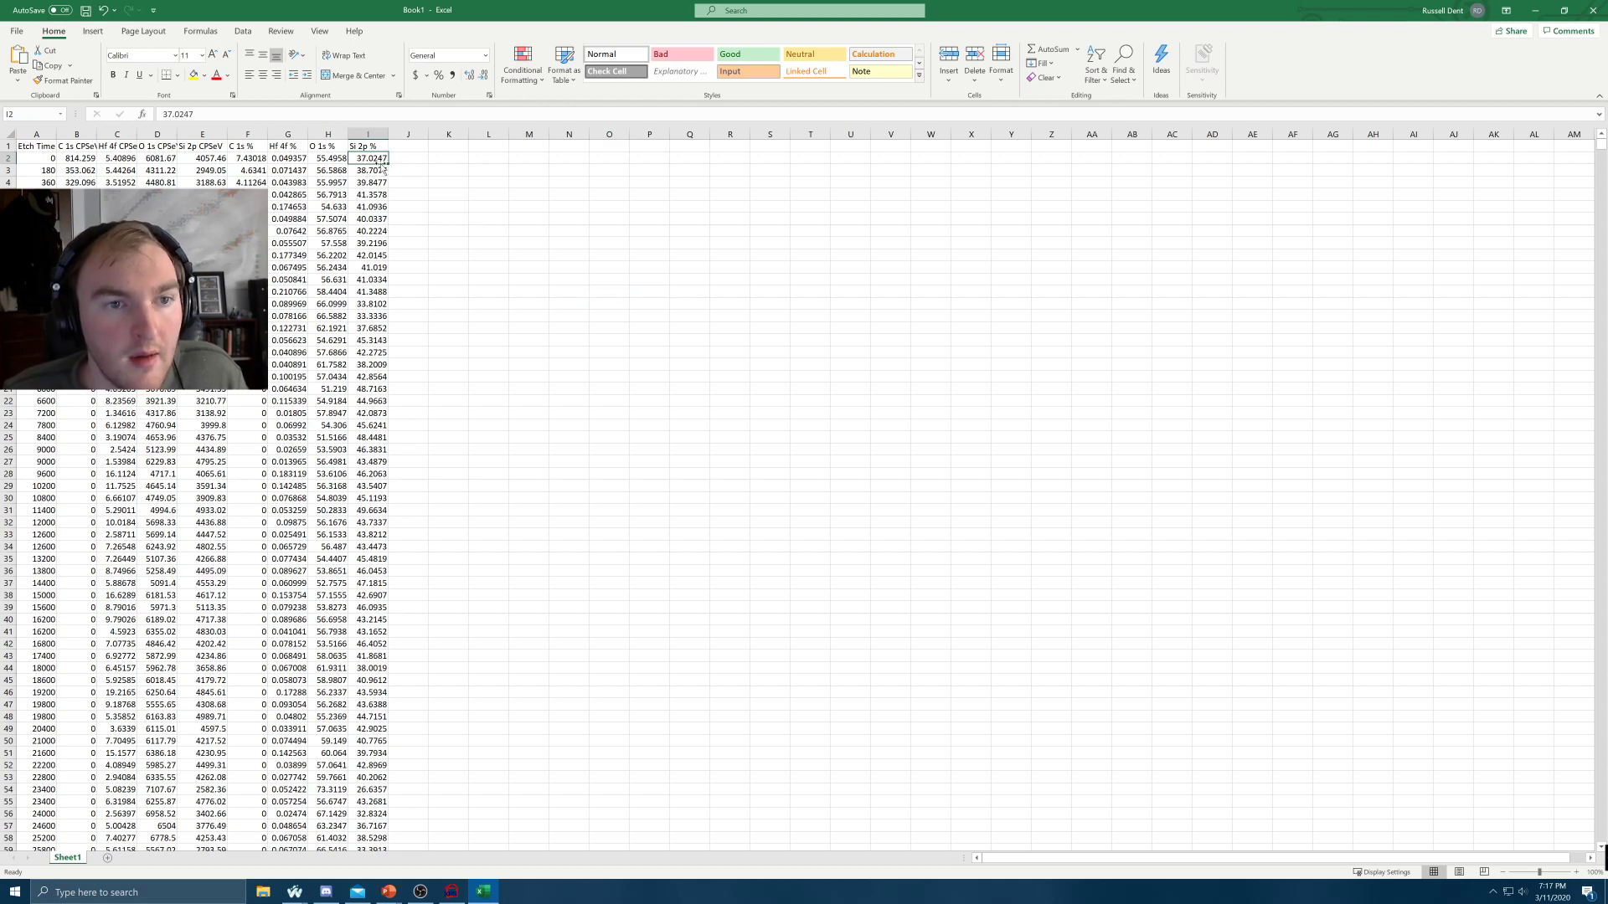
left_click(518, 183)
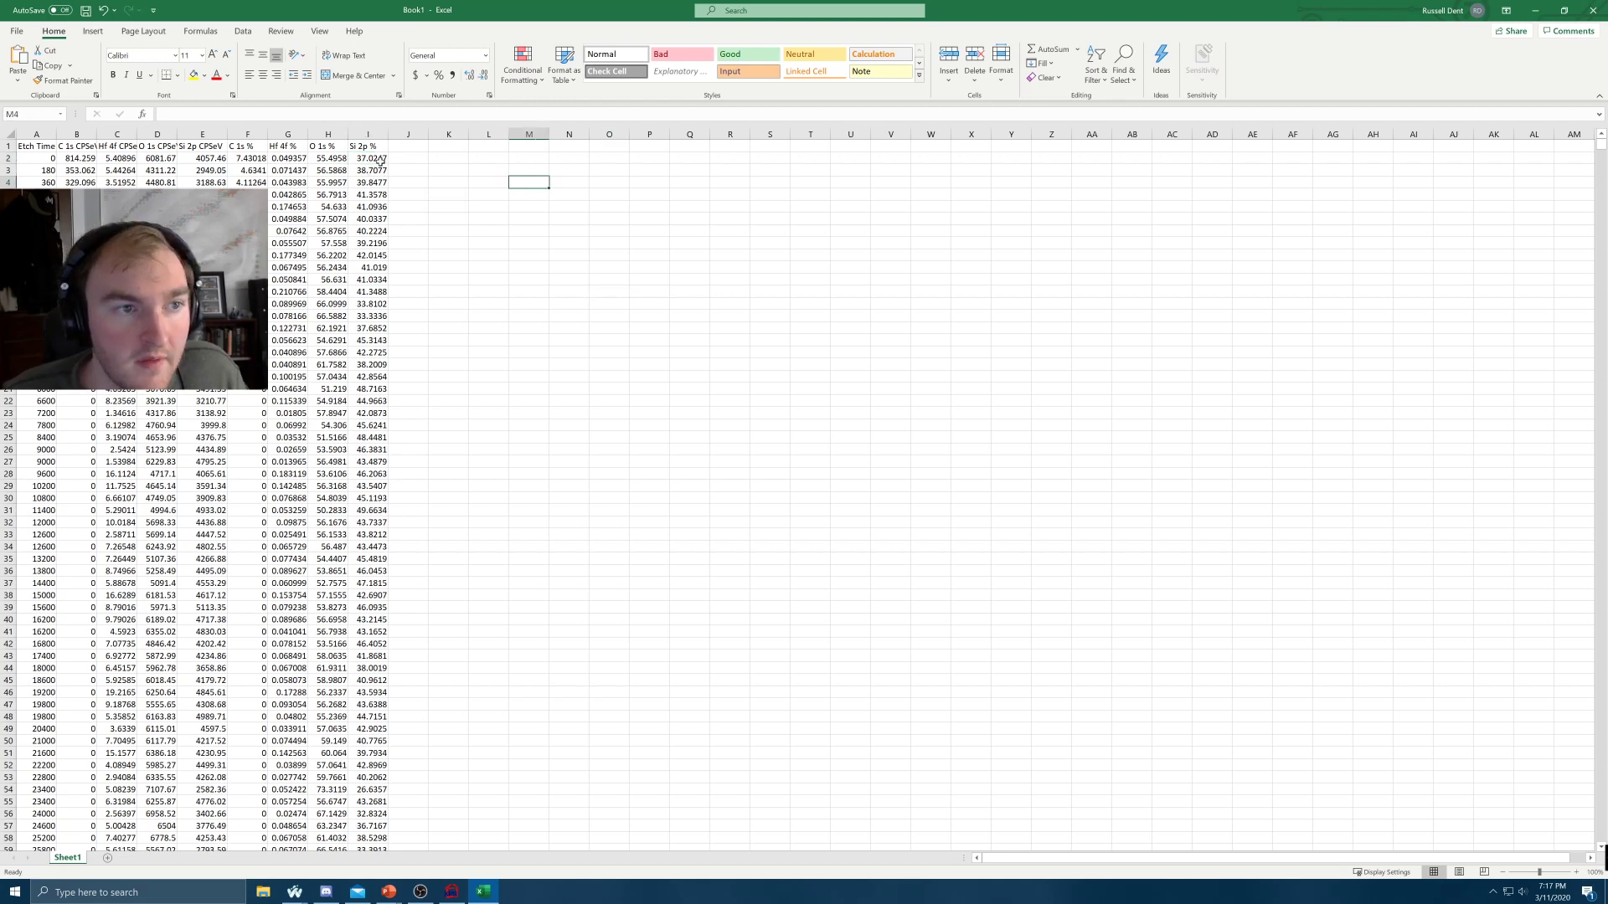
Select the Etch Time column together with the Hf 4f % column
left_click(285, 134)
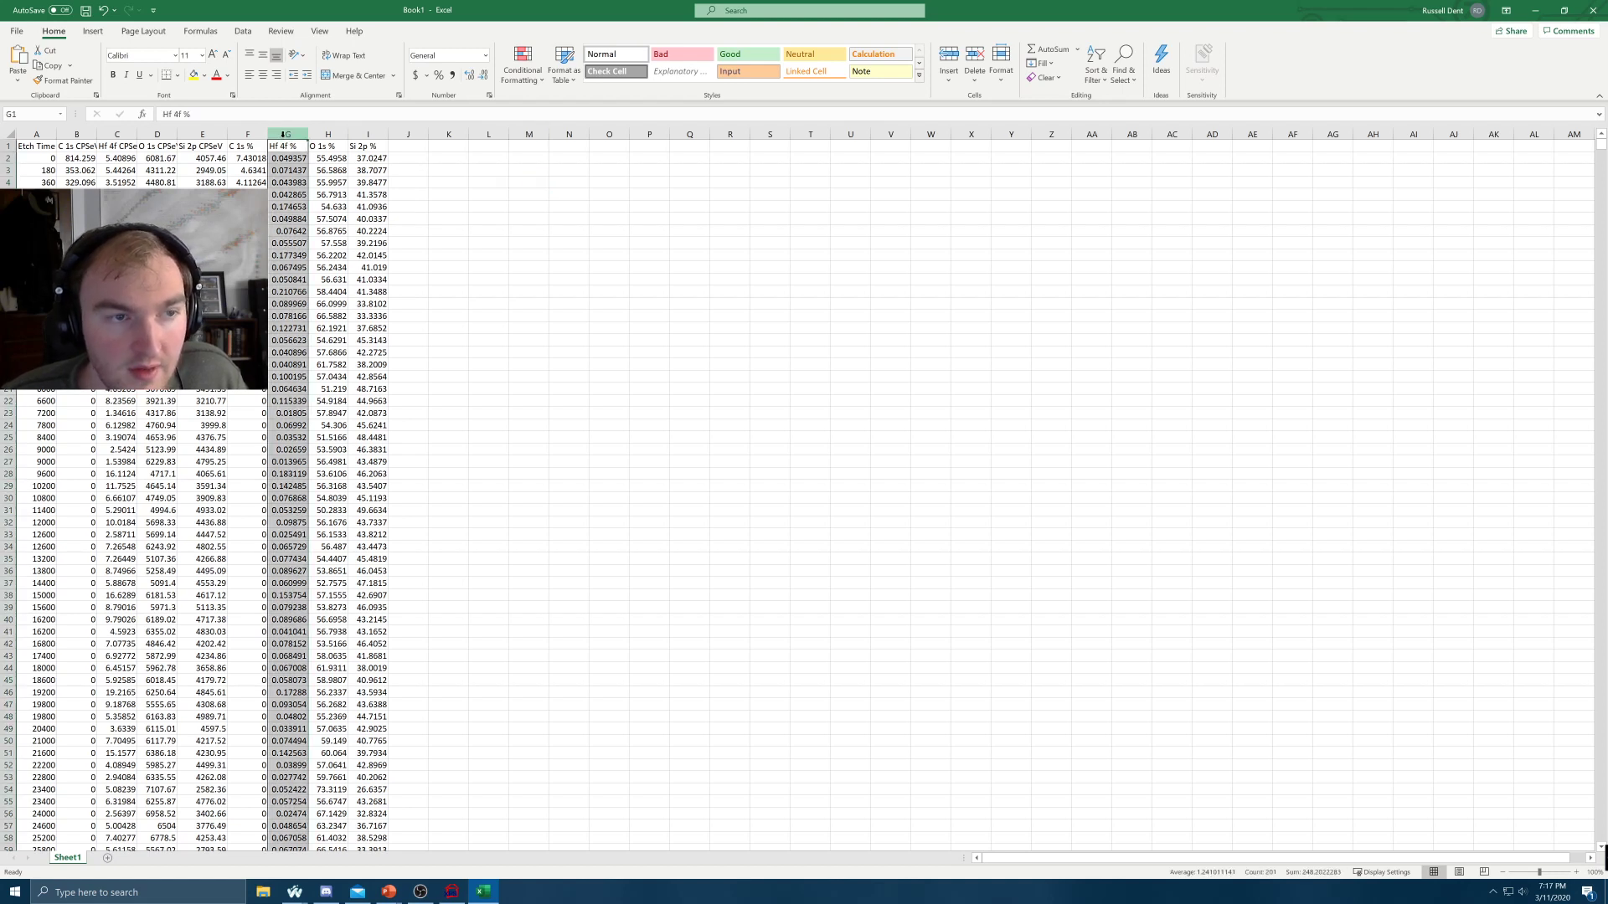
left_click(39, 134)
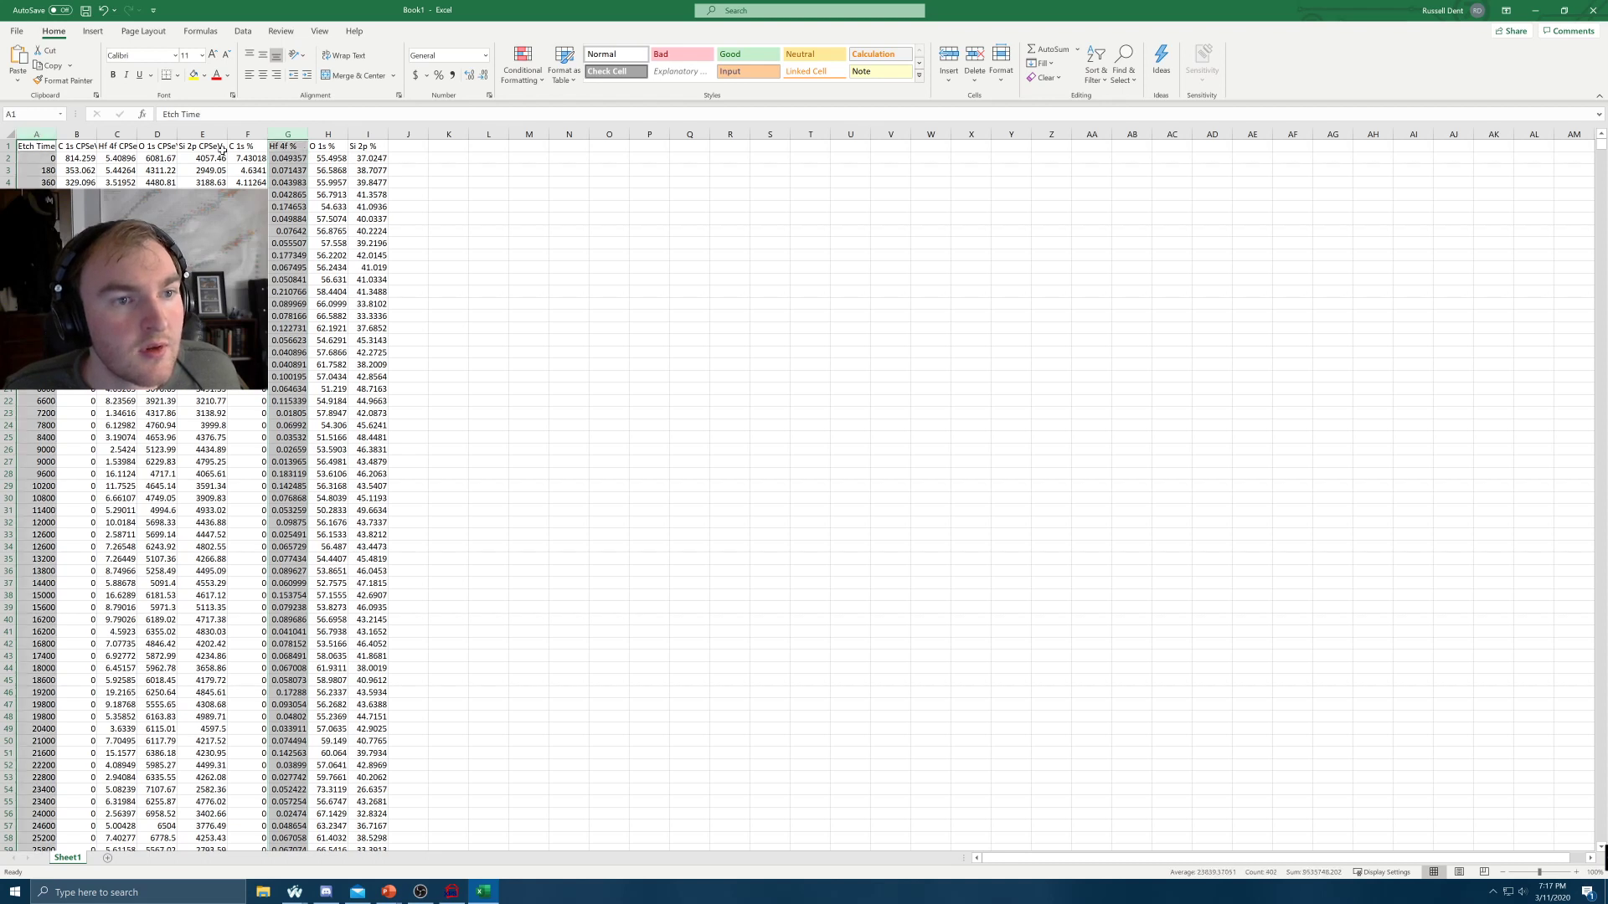
left_click(529, 219)
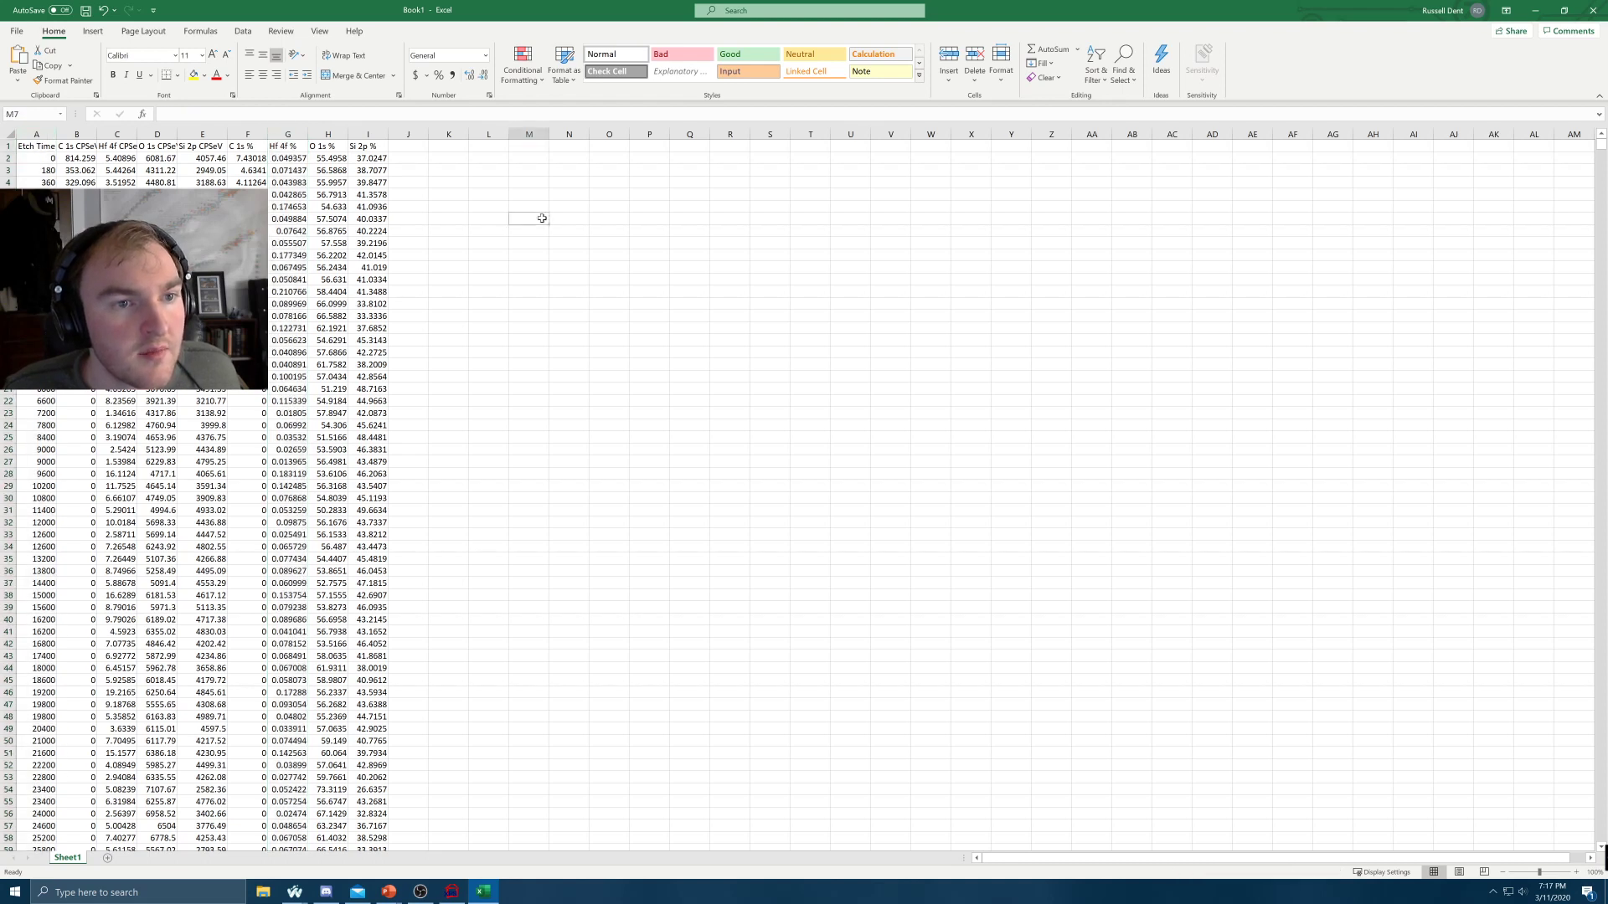
left_click(39, 134, "ctrl")
left_click(277, 134, "ctrl")
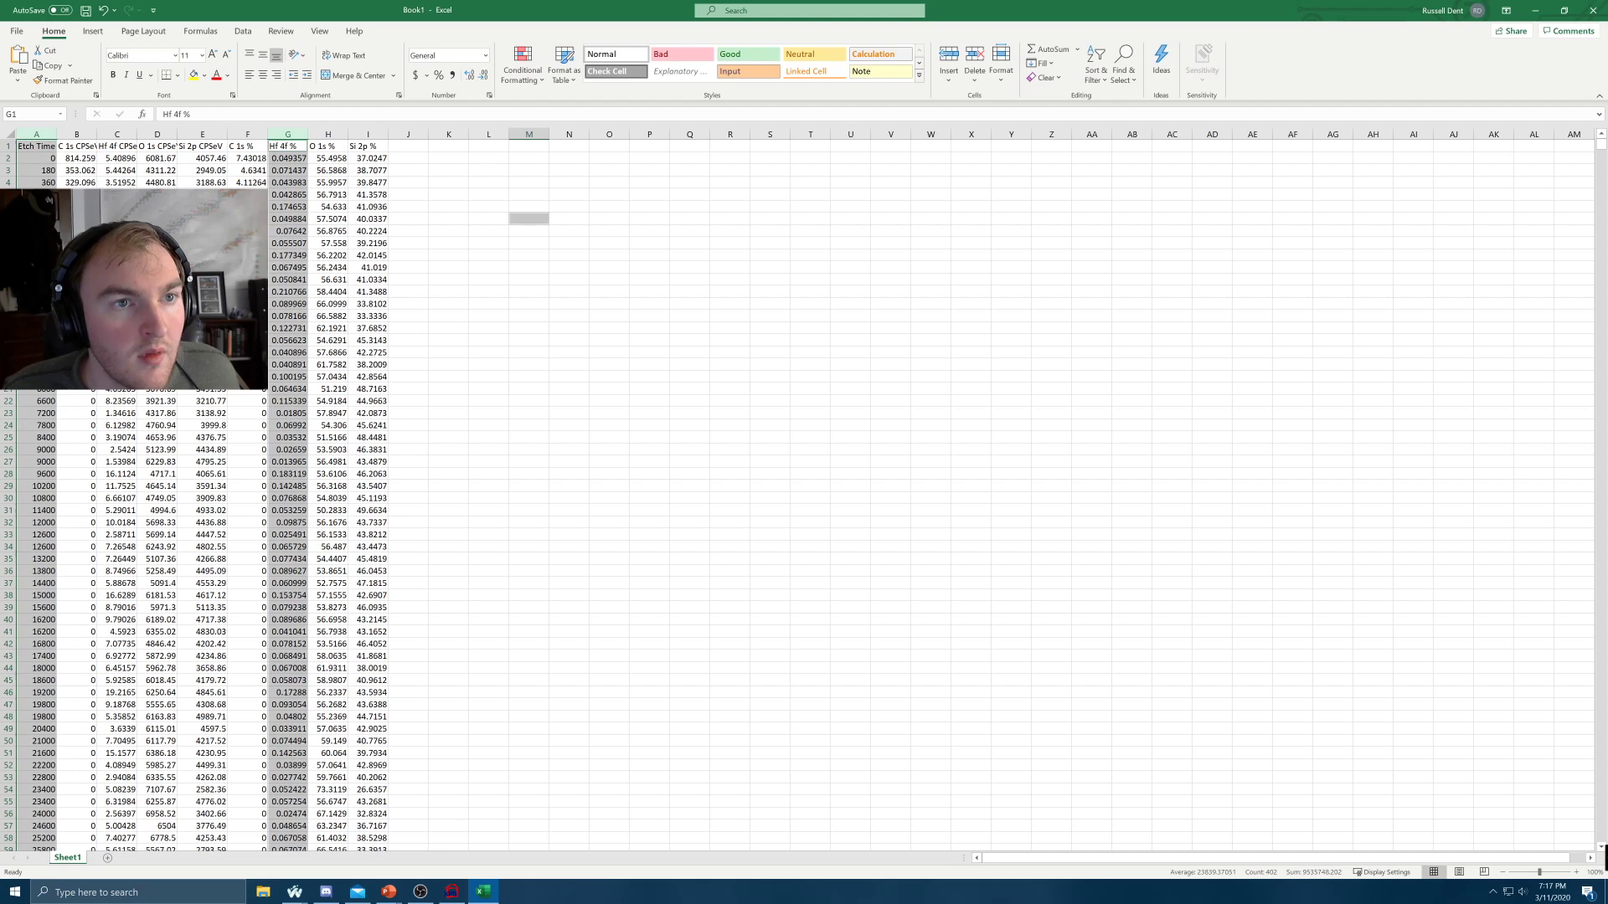
Try to insert a plain scatter chart from the entire Etch Time and Hf 4f % columns
left_click(536, 231)
left_click(38, 146)
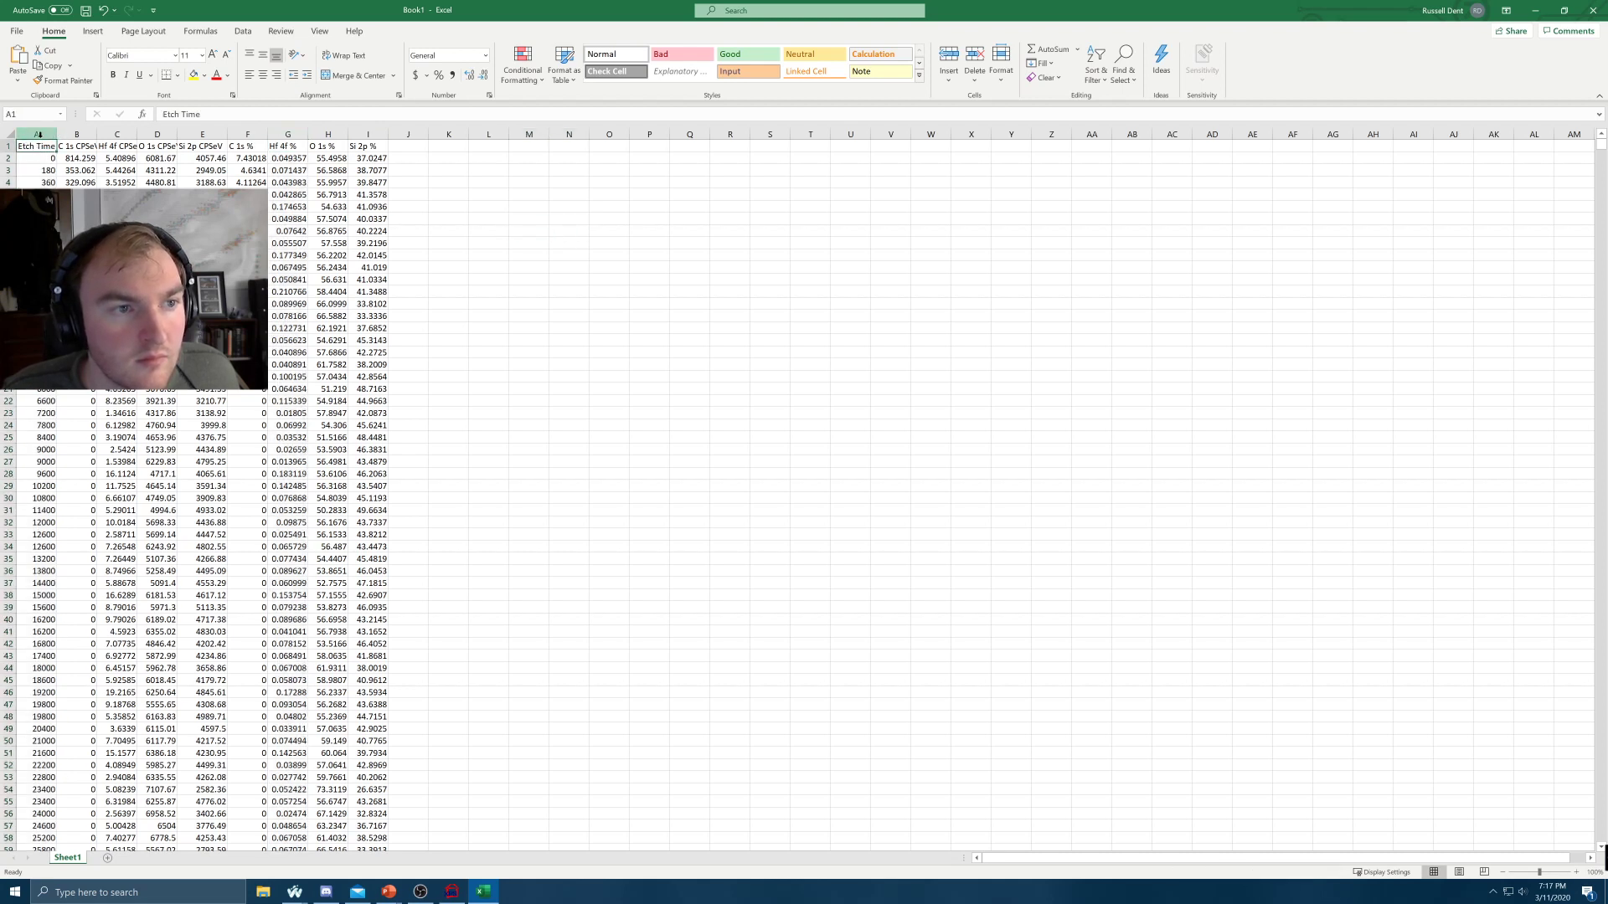
left_click(36, 134)
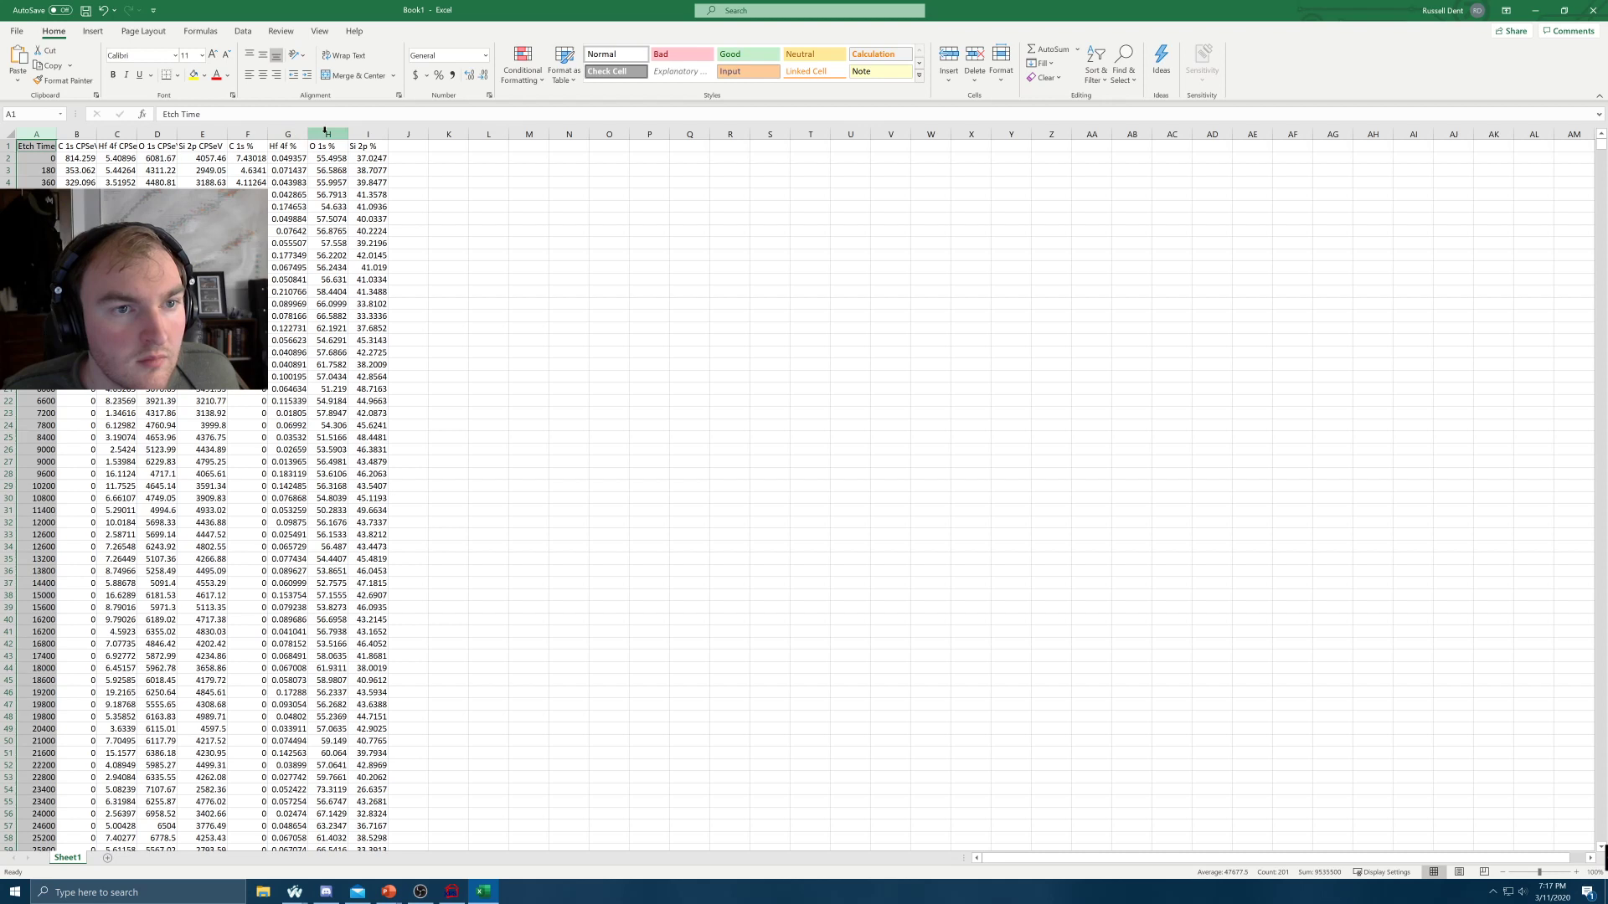
left_click(288, 134, "ctrl")
left_click(93, 34)
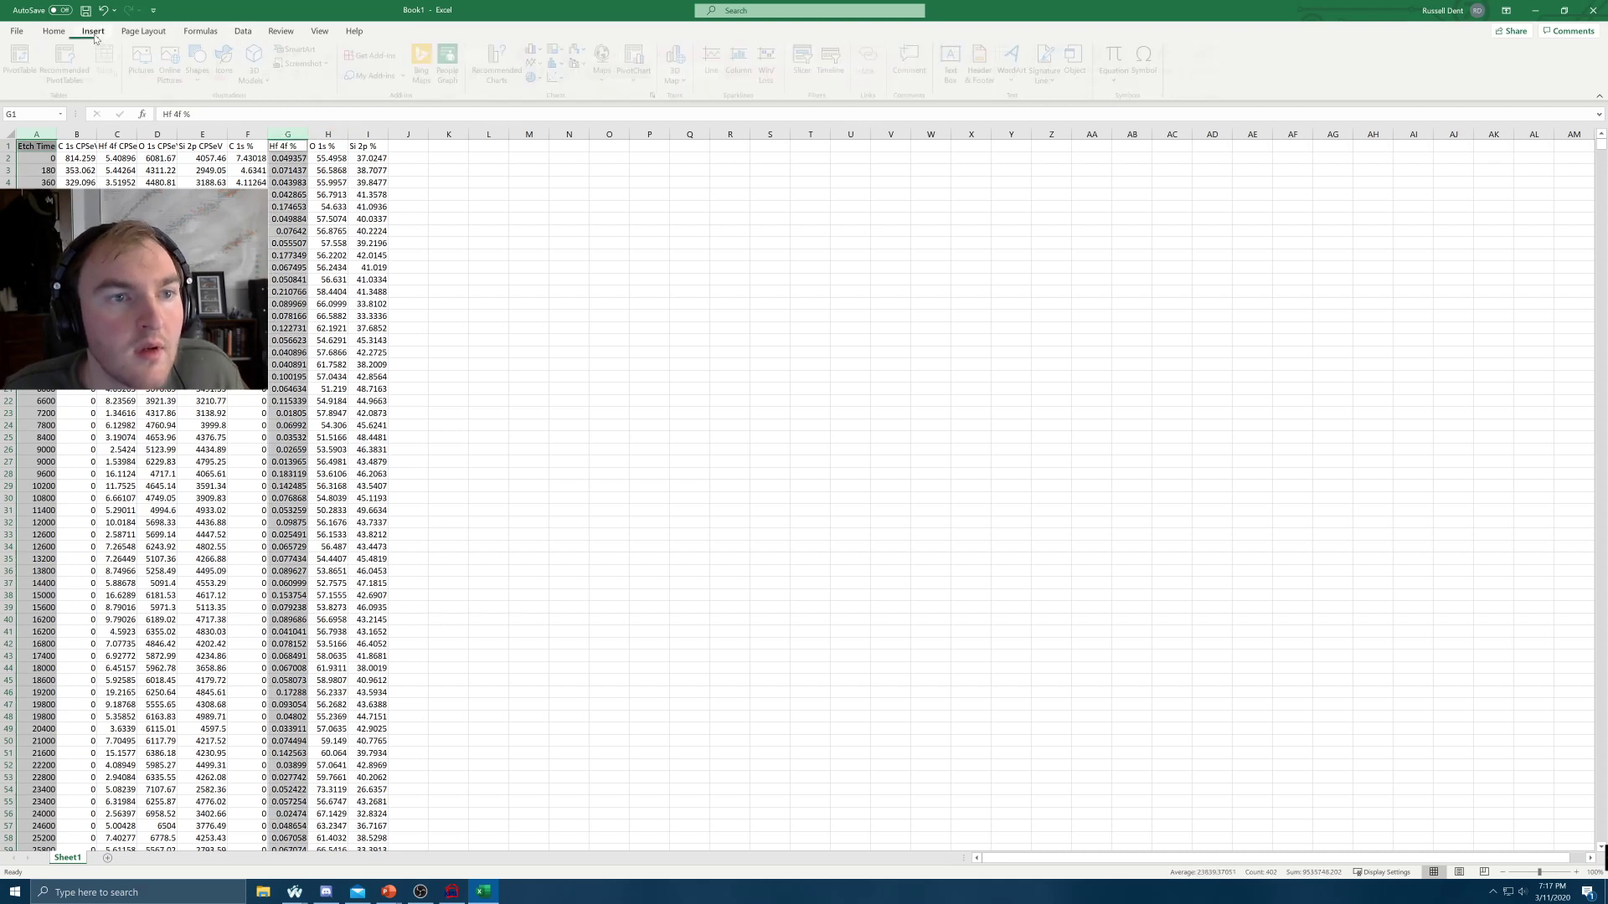
left_click(557, 77)
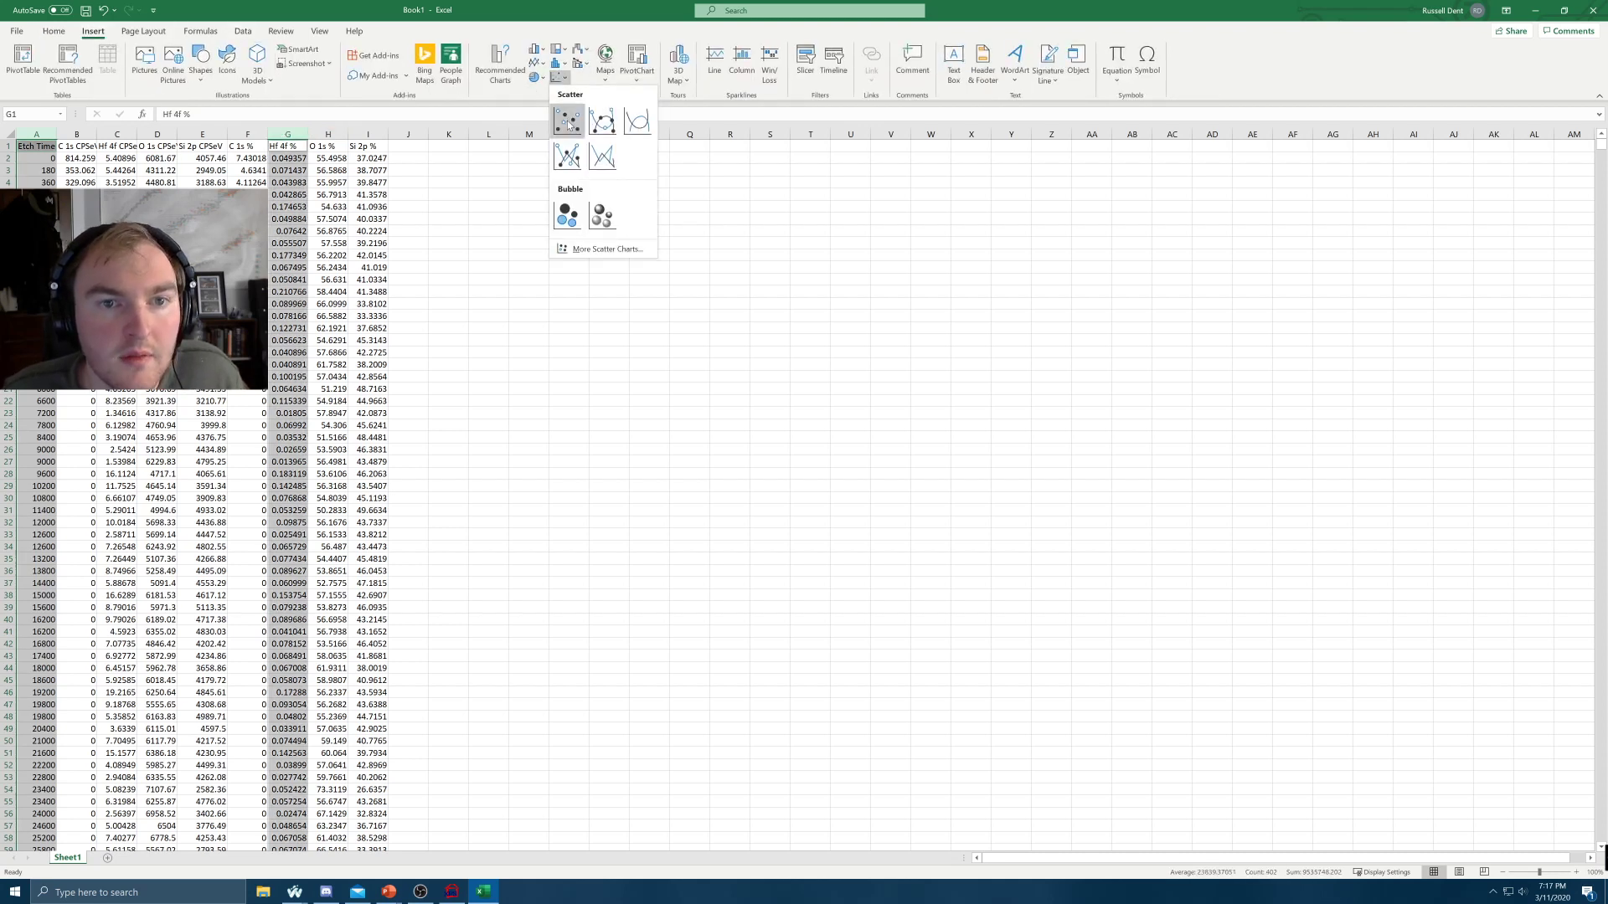
left_click(568, 122)
left_click(802, 484)
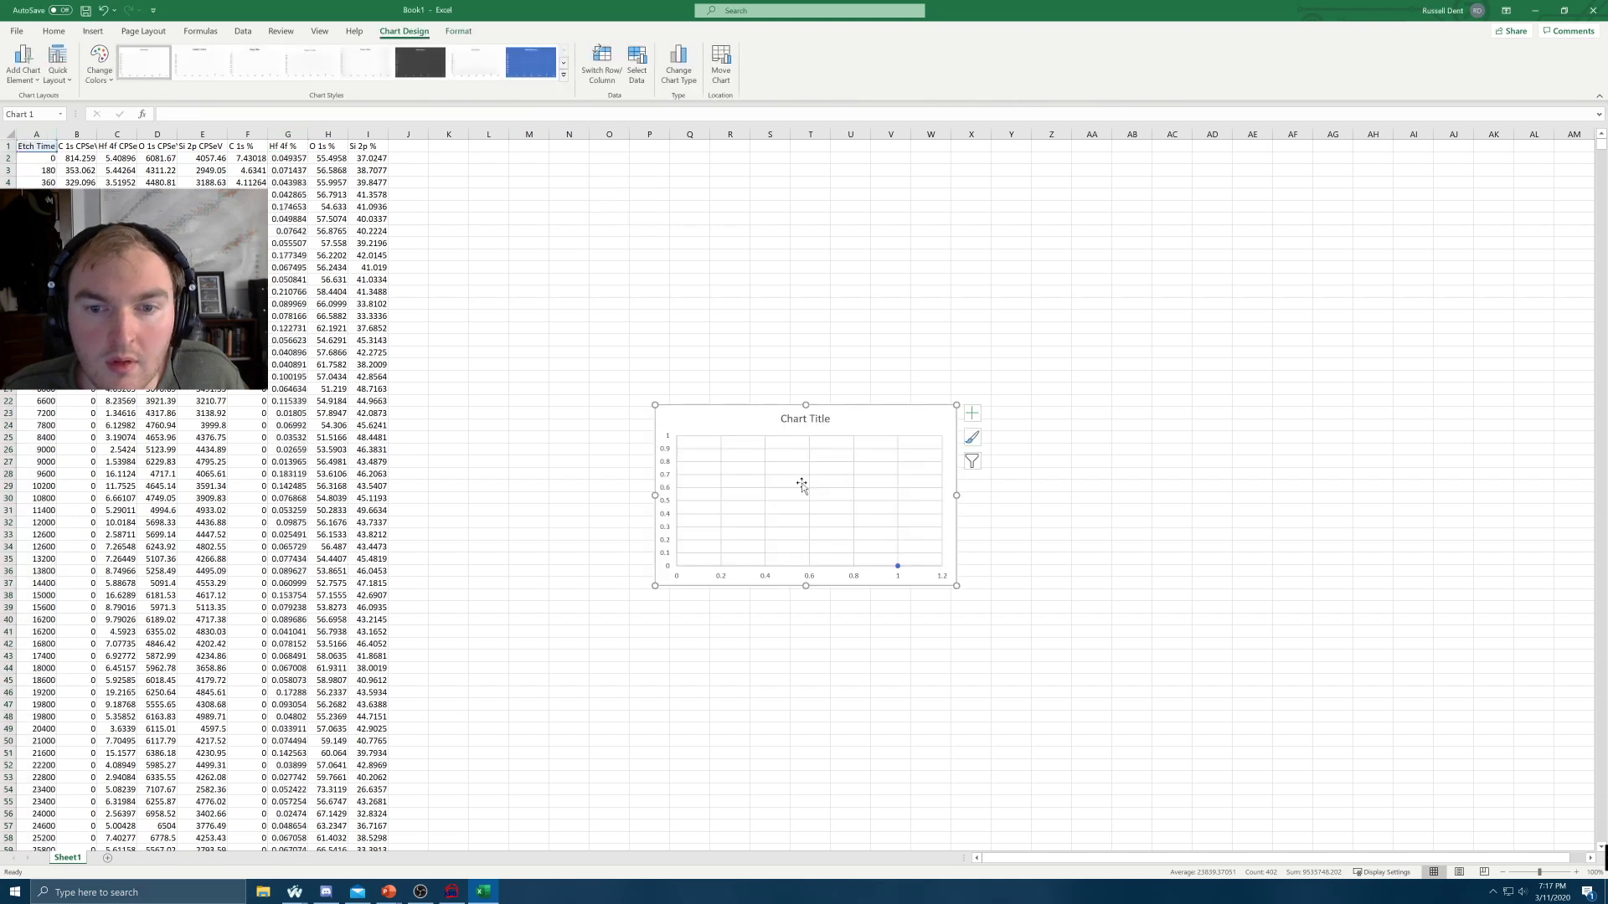
Delete the scatter chart made from the entire columns
scroll(801, 484, "down", 19)
scroll(802, 483, "up", 2)
scroll(802, 481, "up", 16)
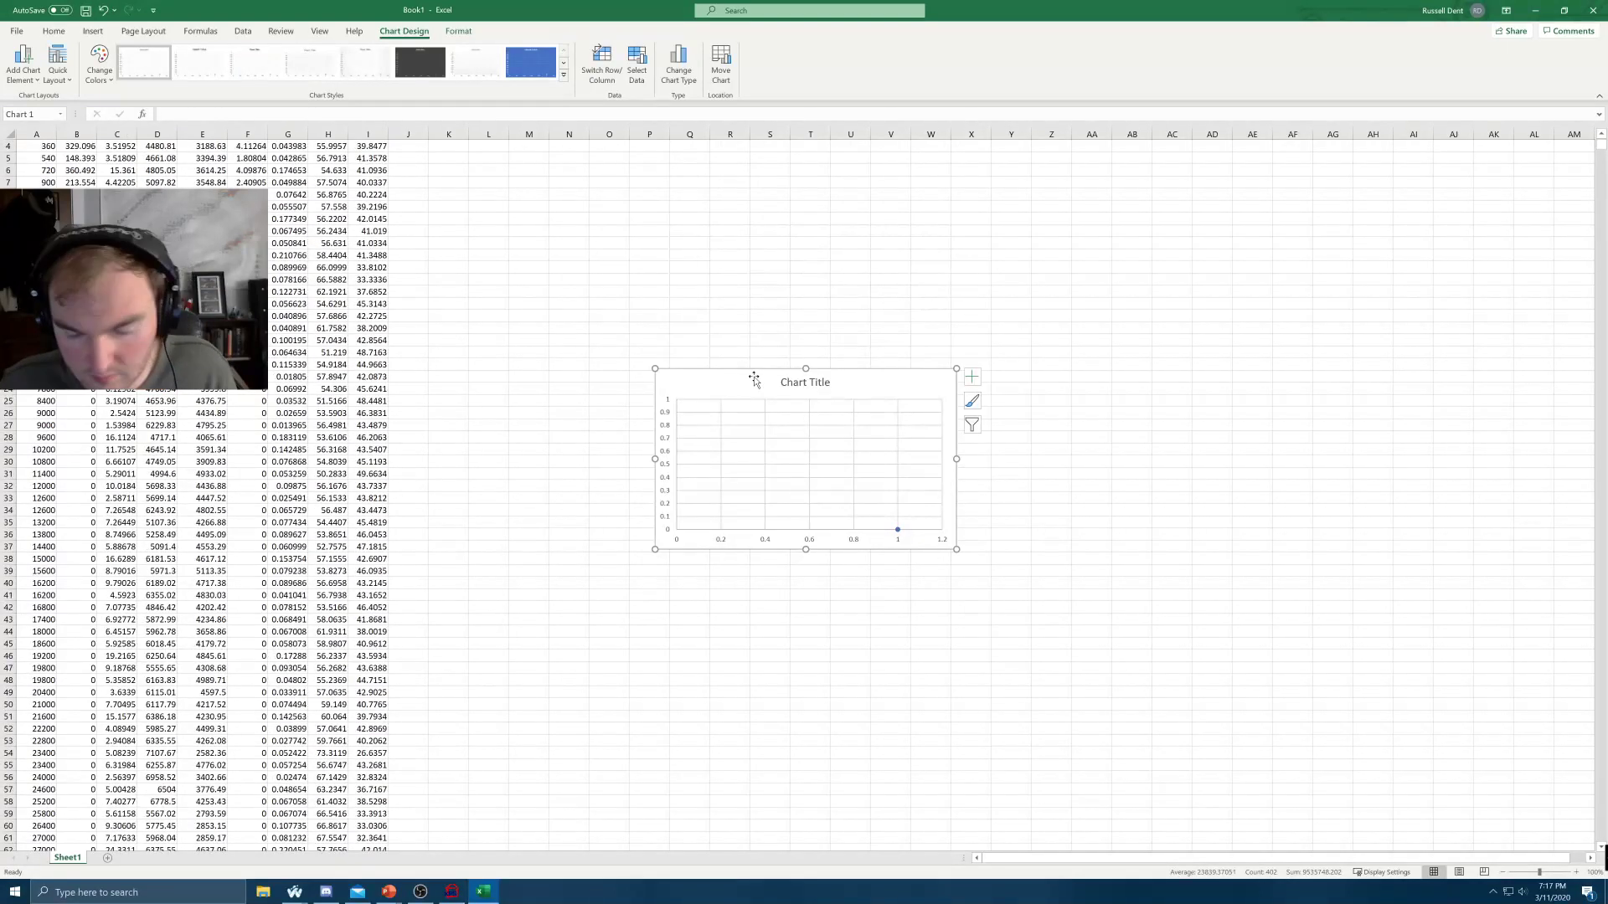
key("Delete")
scroll(592, 285, "up", 1)
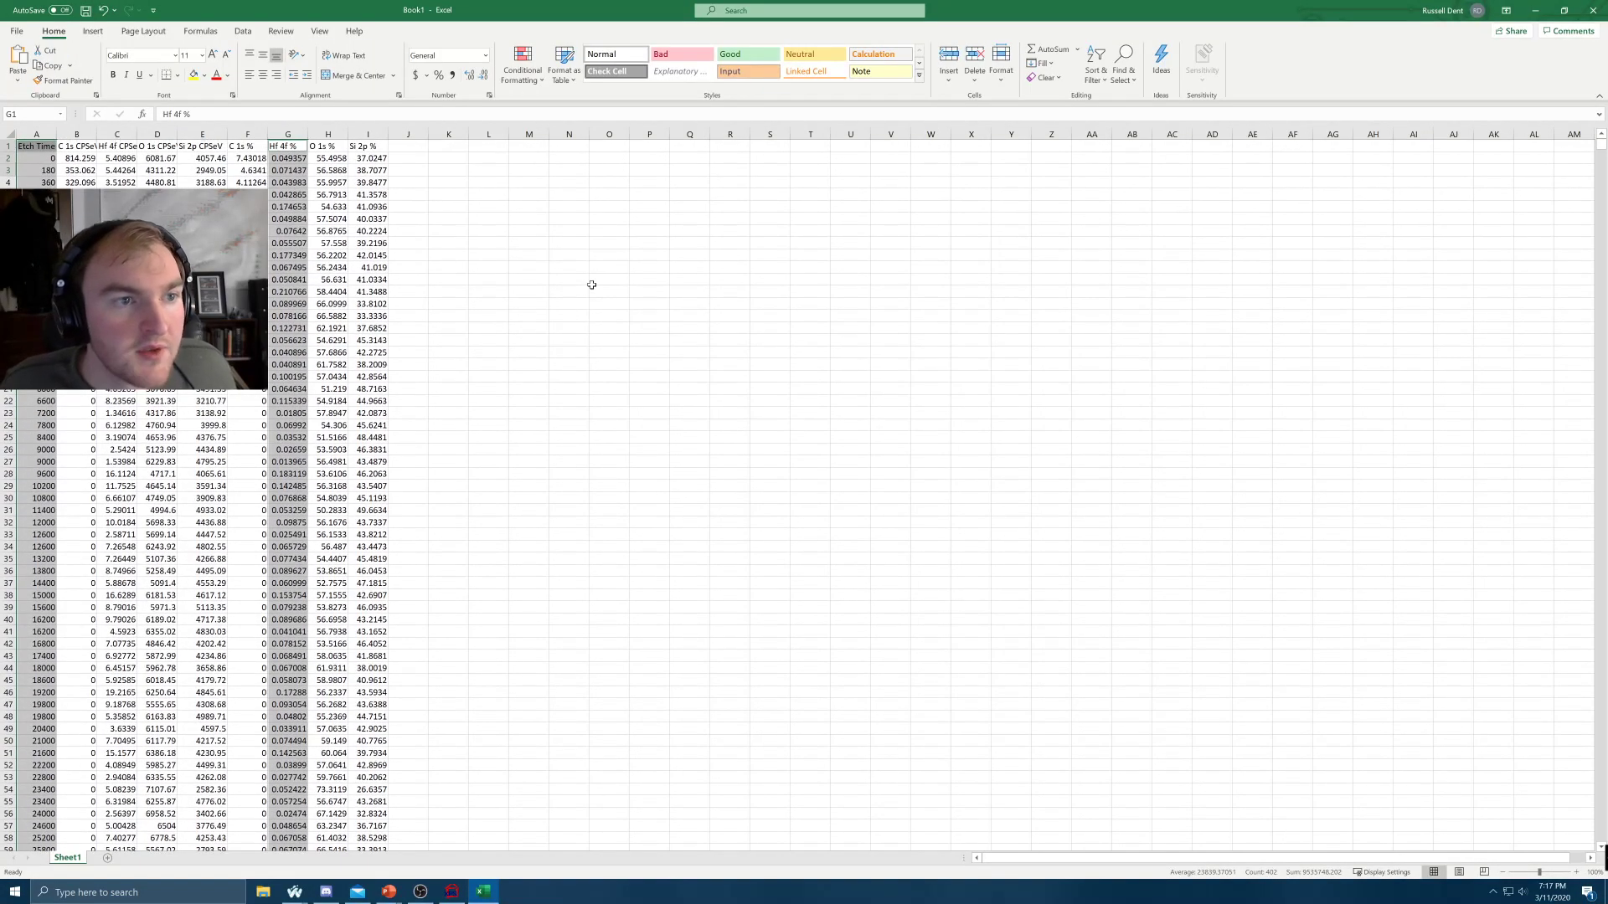
Select only the data values of Etch Time (A2:A201) together with those of Hf 4f % (G2:G201), leaving out the headings
left_click(578, 291)
left_click(36, 158)
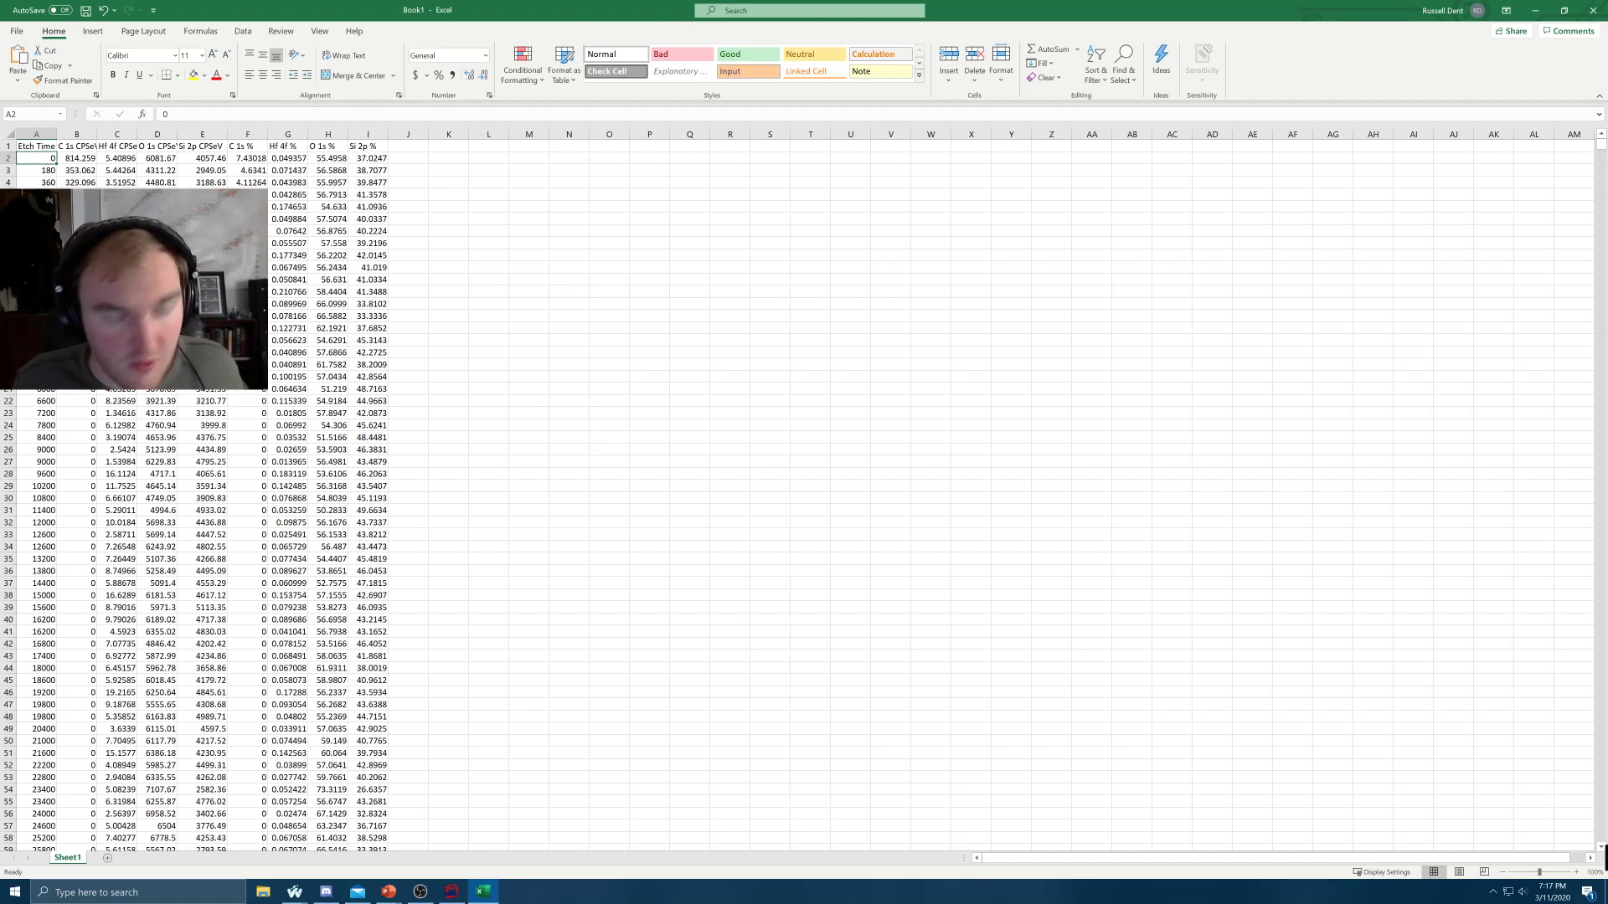
key("ctrl+shift+Down")
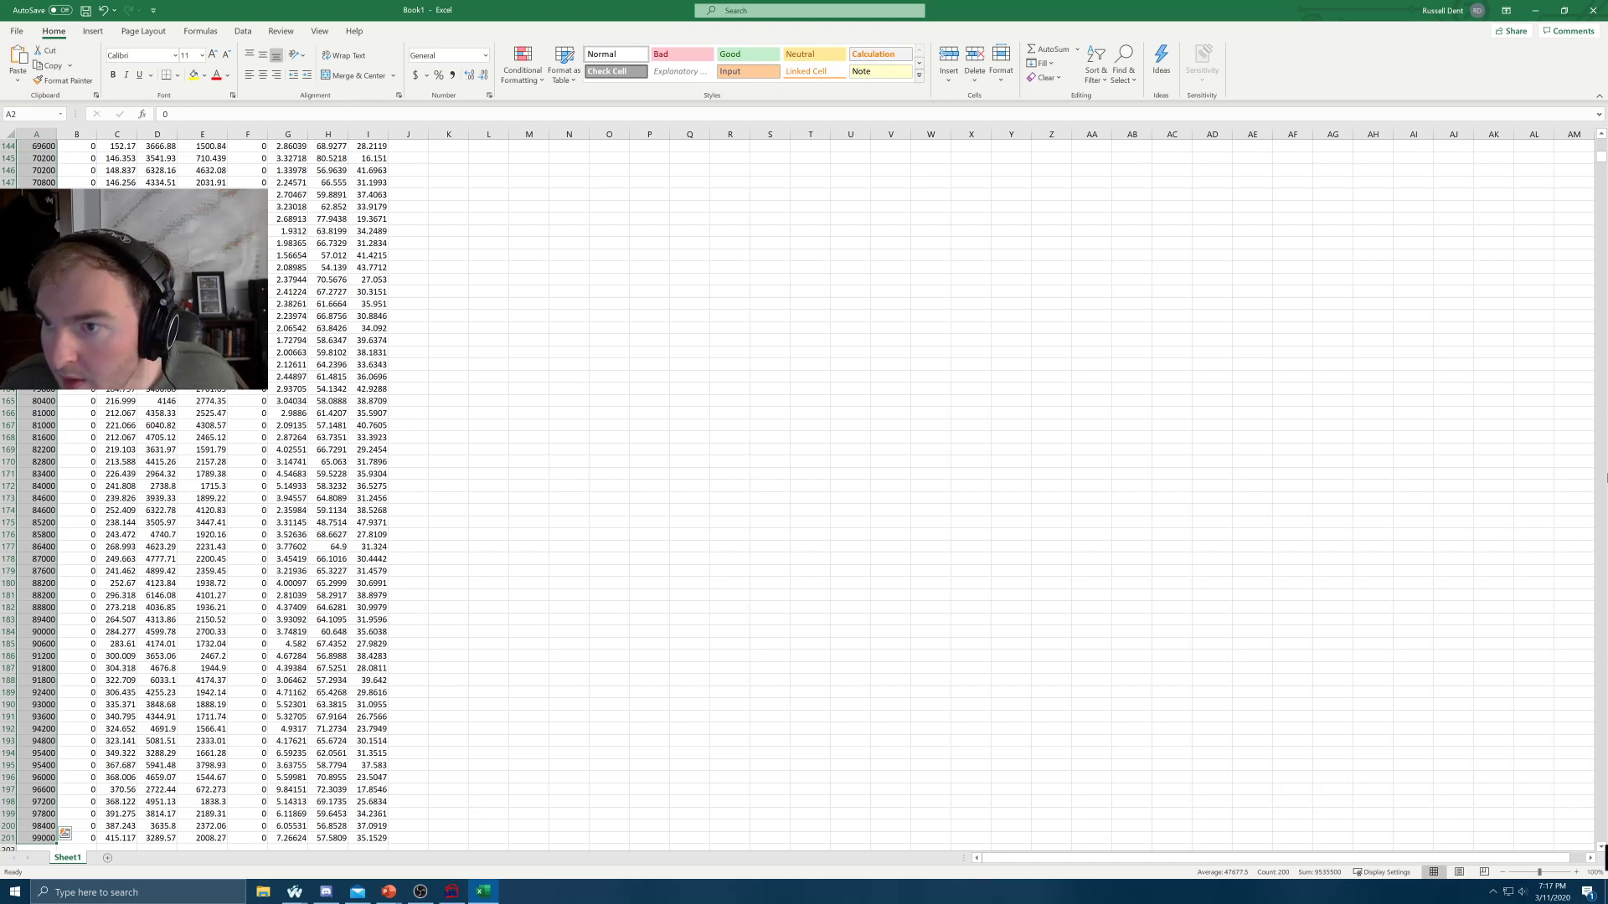
left_click_drag(1601, 161, 1601, 141)
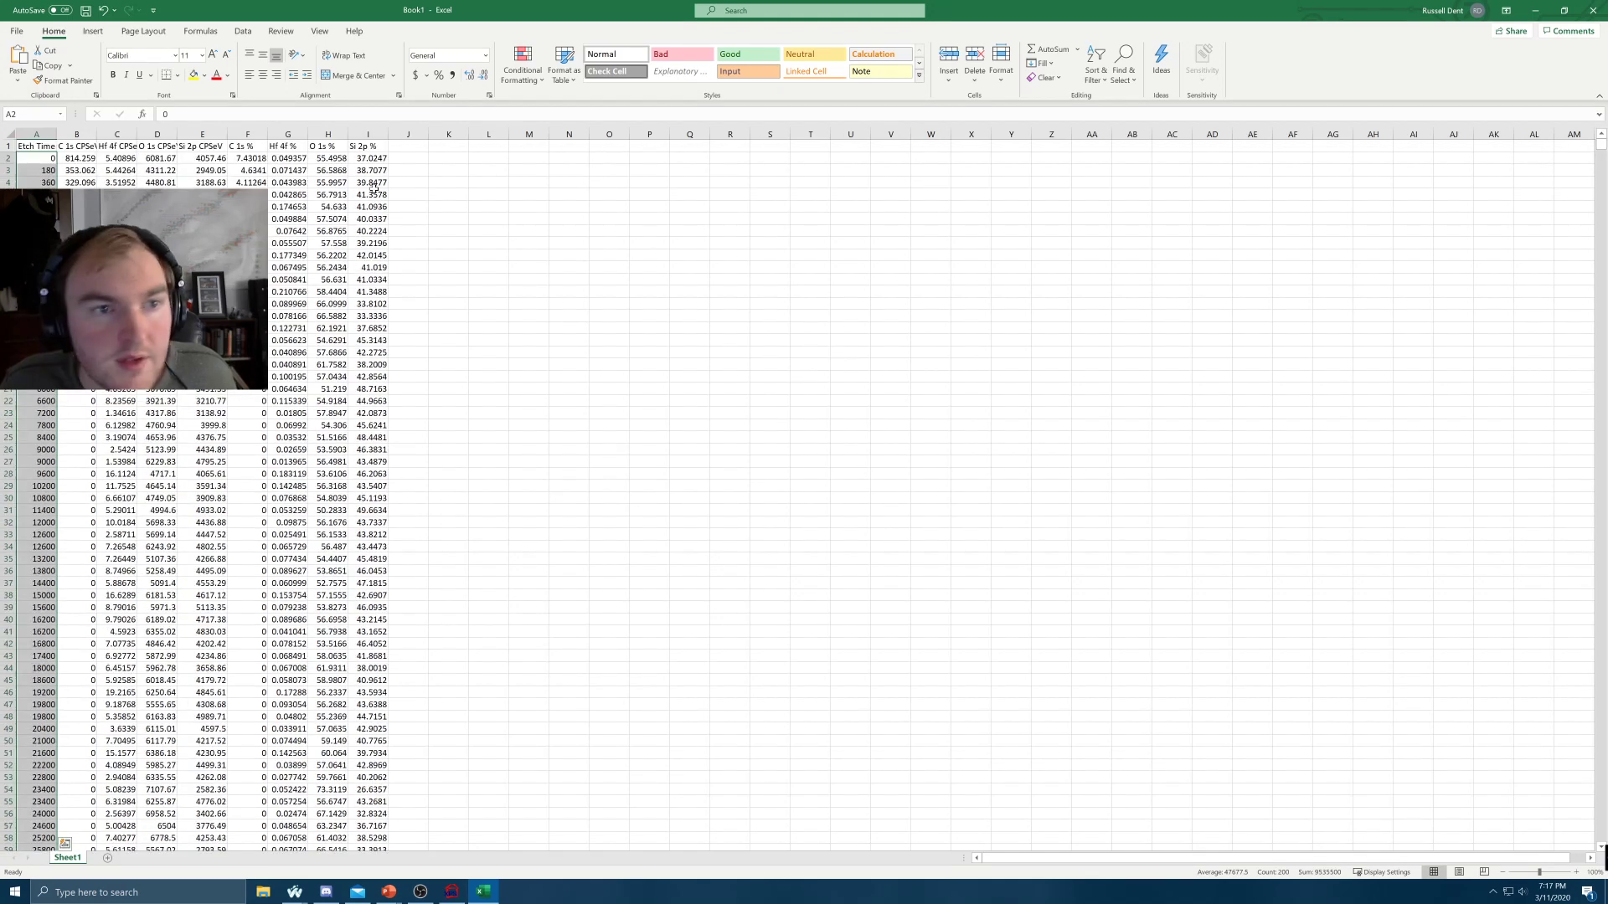
left_click(294, 158, "ctrl")
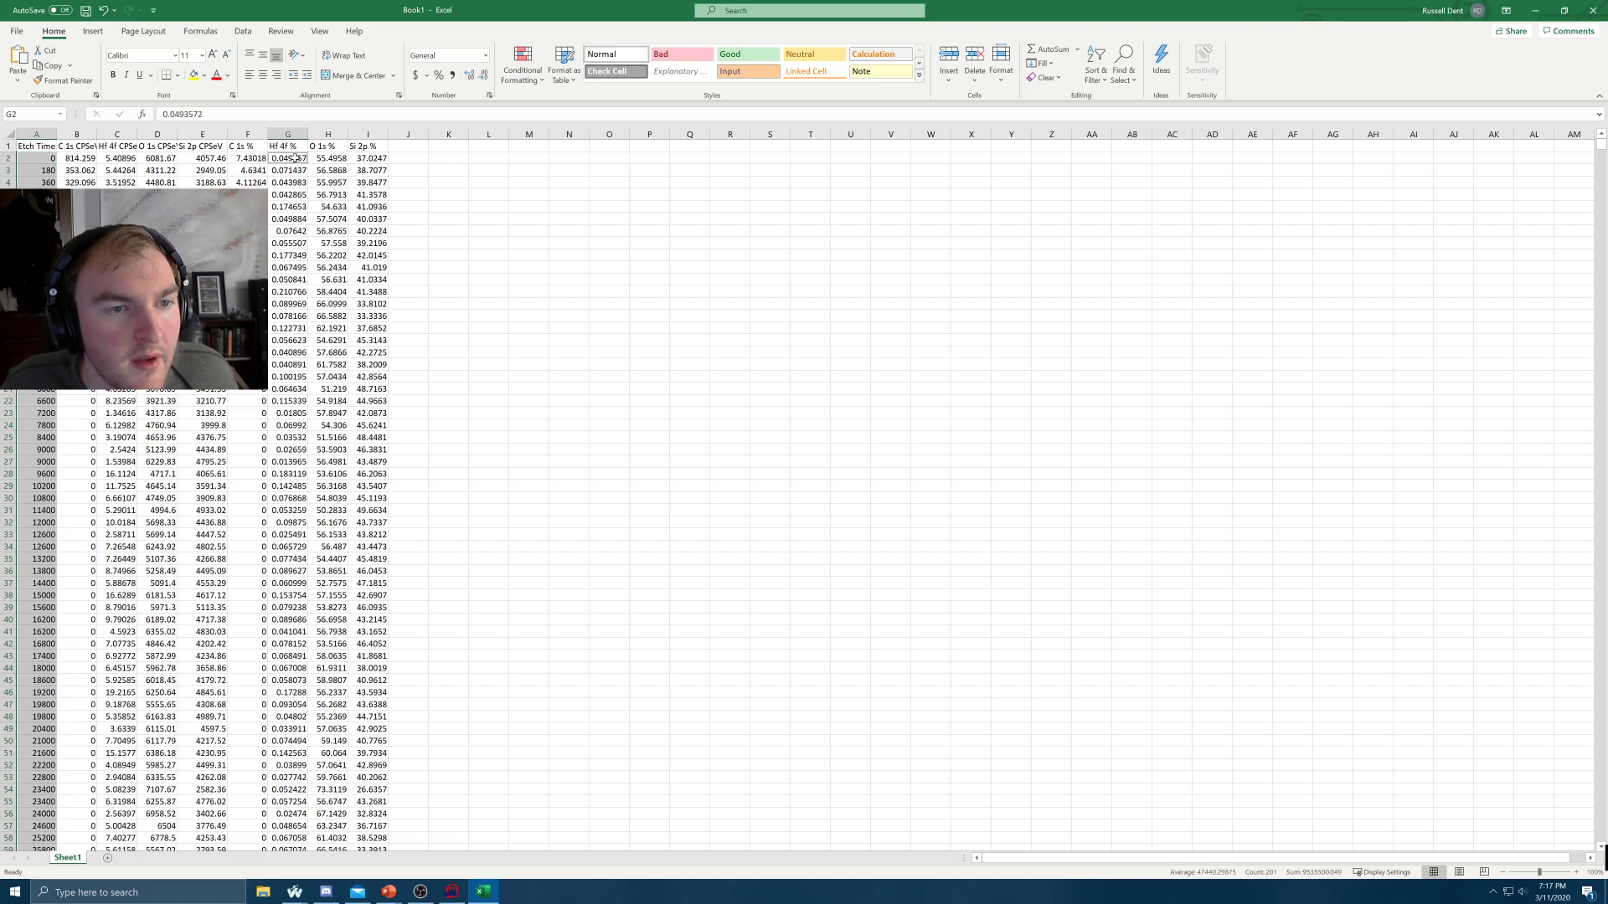
key("ctrl+shift+Down")
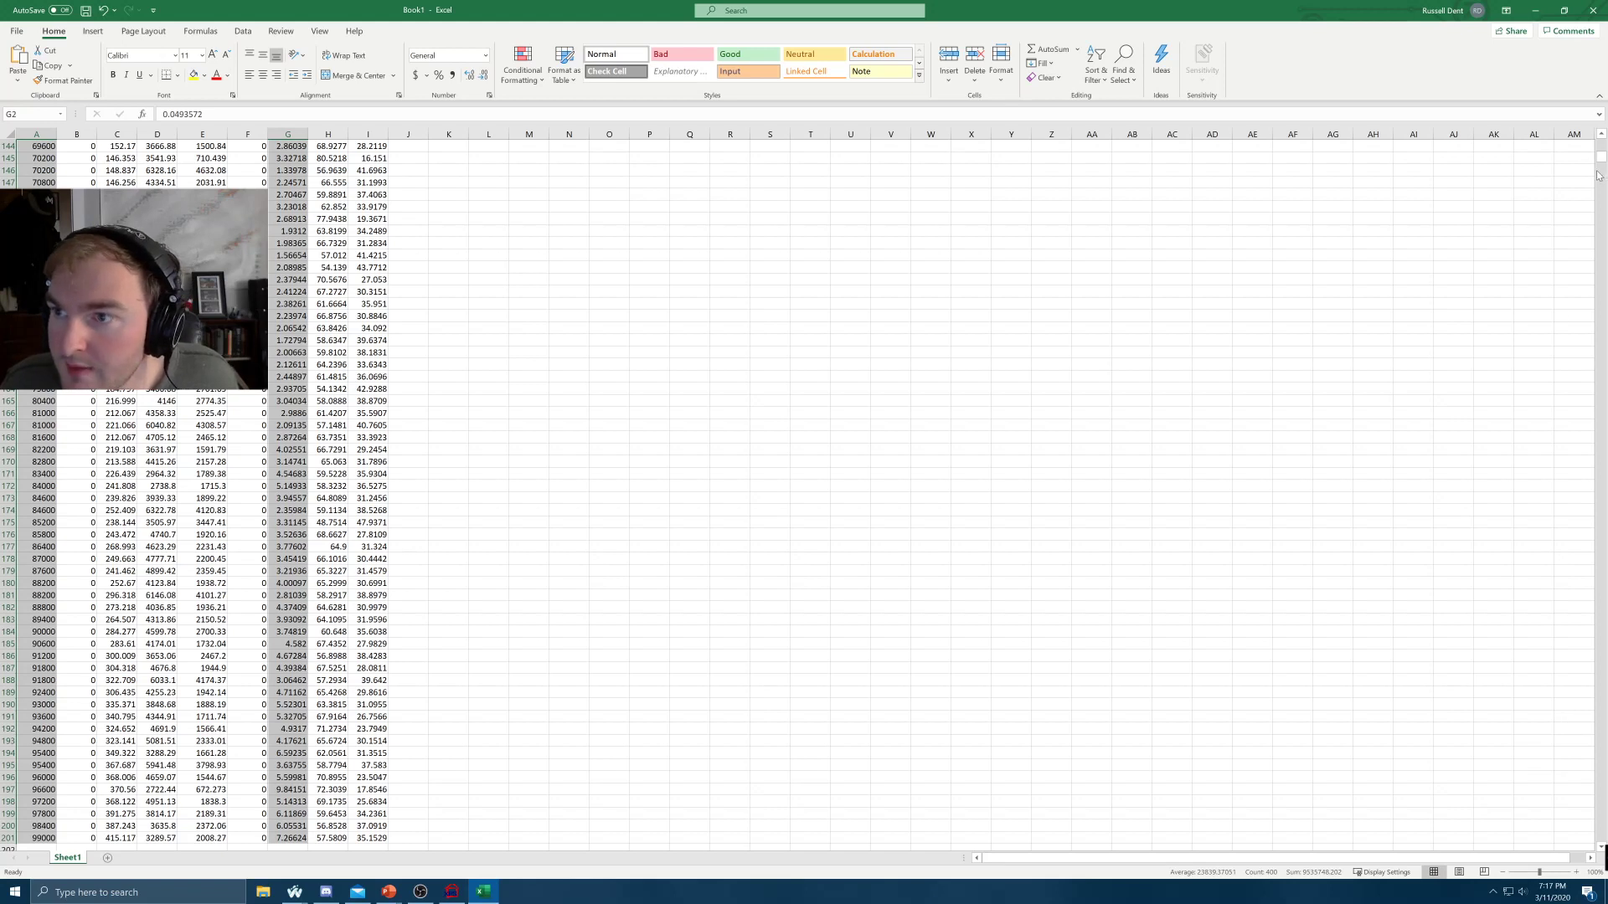
left_click_drag(1601, 167, 1579, 56)
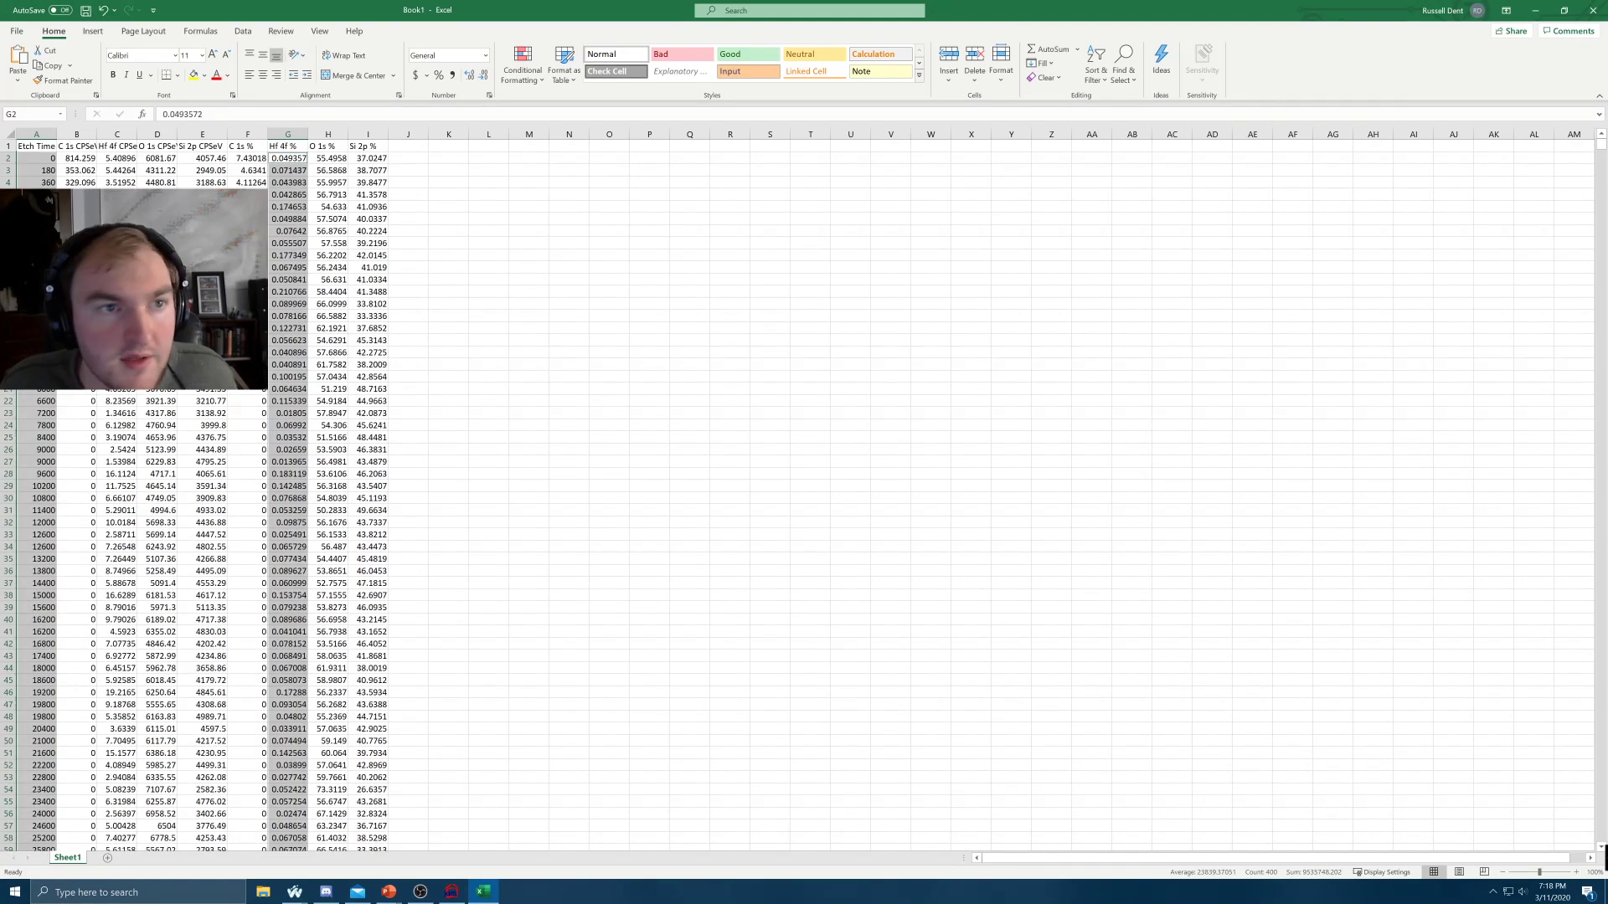
Insert a plain scatter chart of Hf 4f % against Etch Time, place it beside the data and enlarge it to about column U
left_click(245, 31)
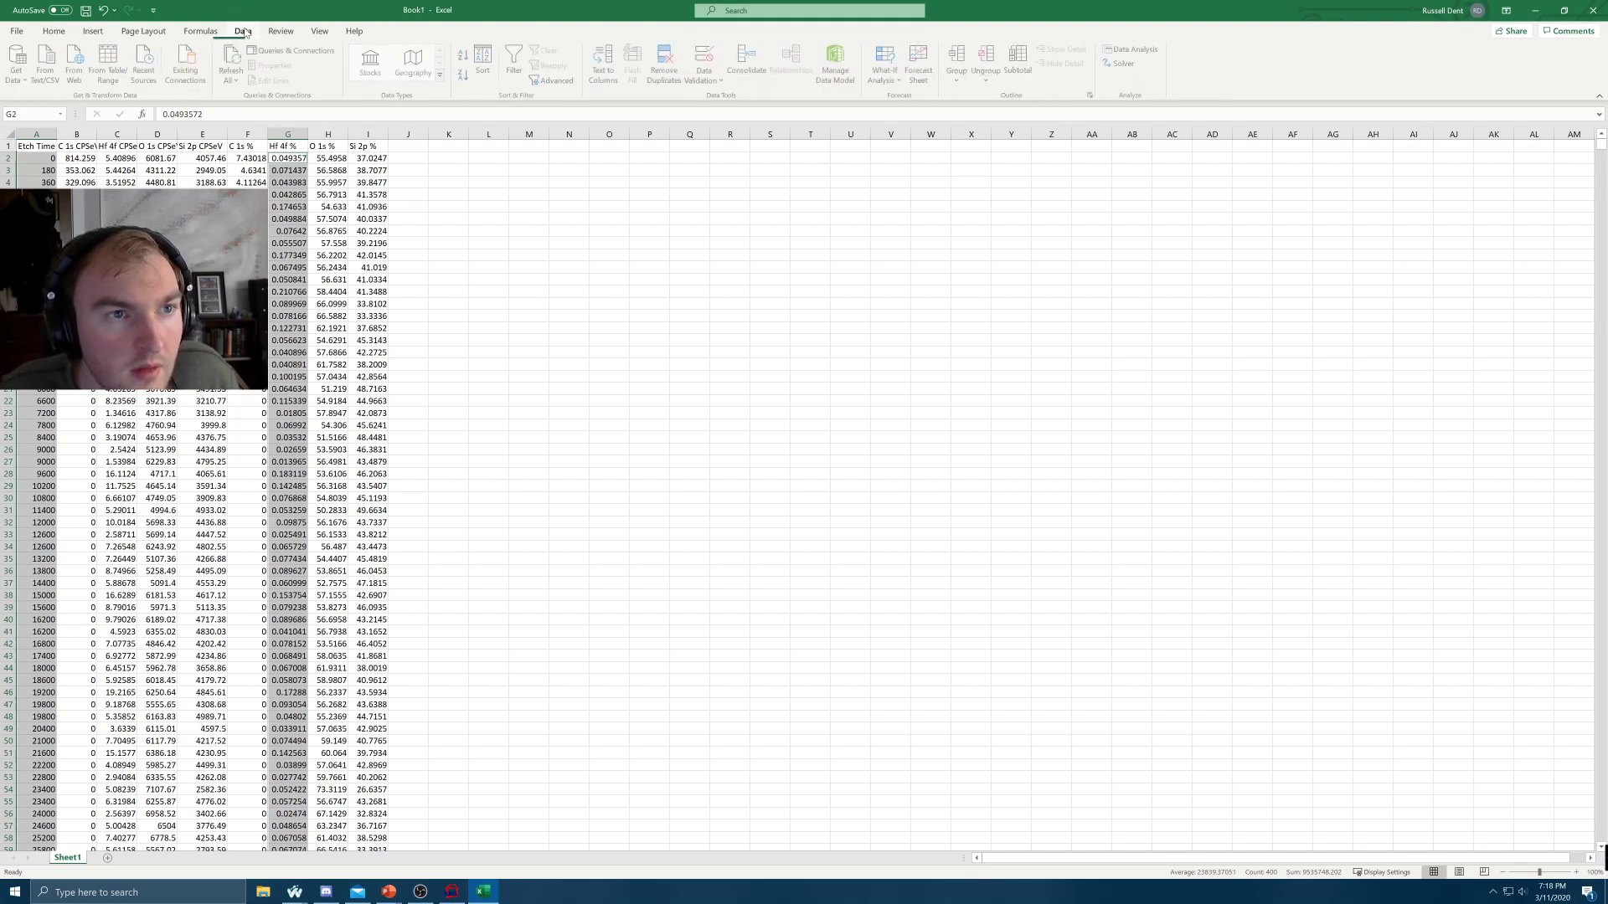
left_click(93, 31)
left_click(554, 77)
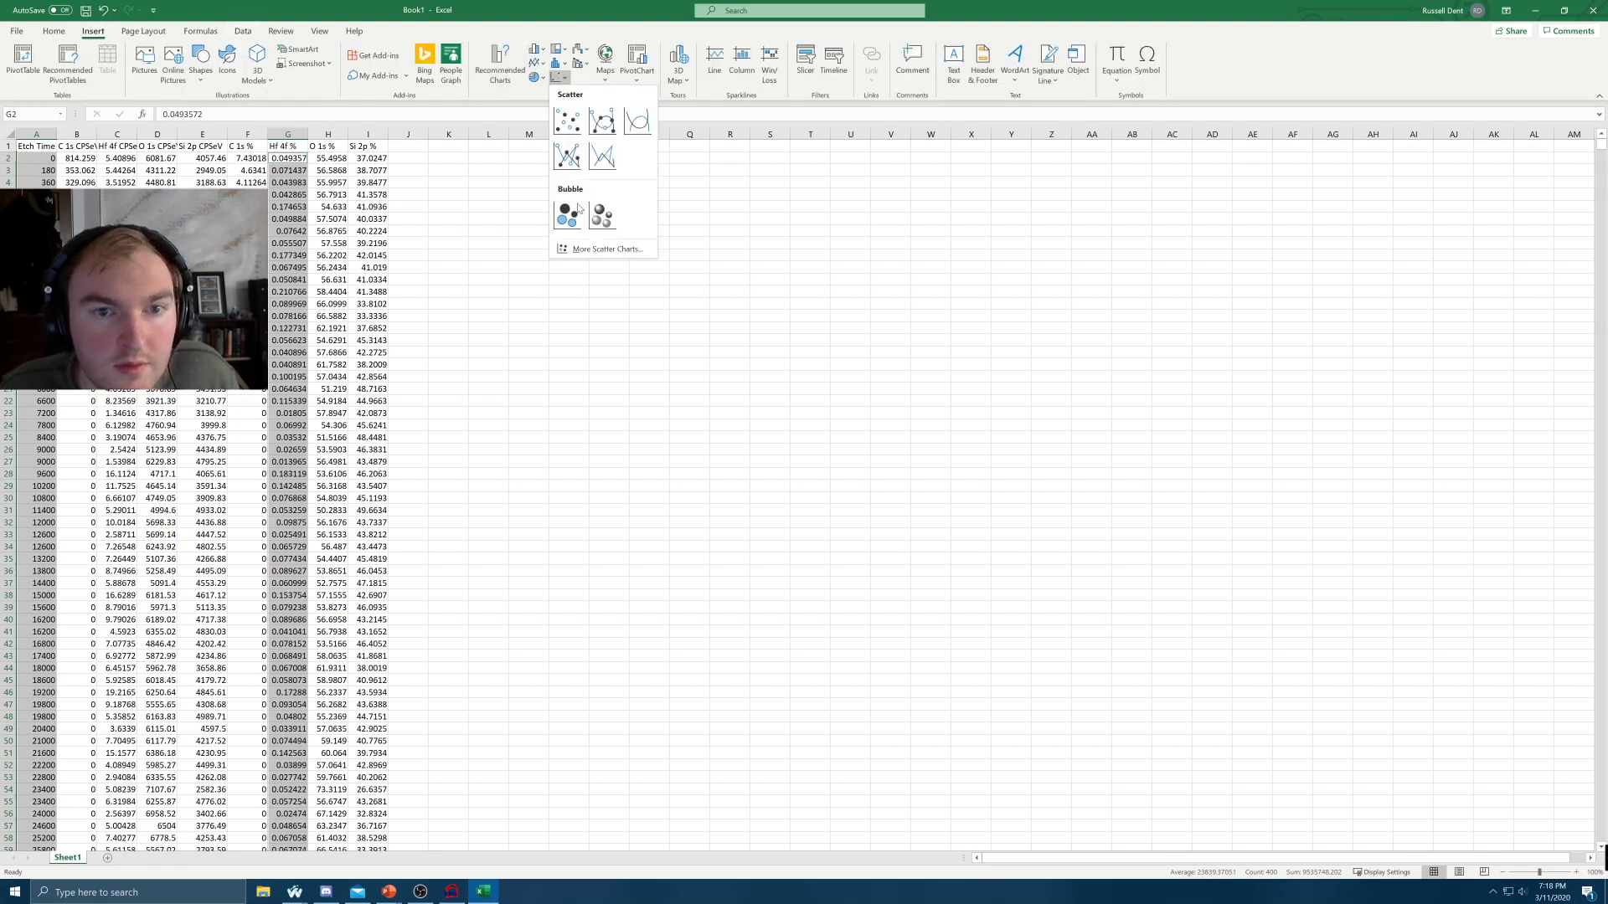
left_click(571, 117)
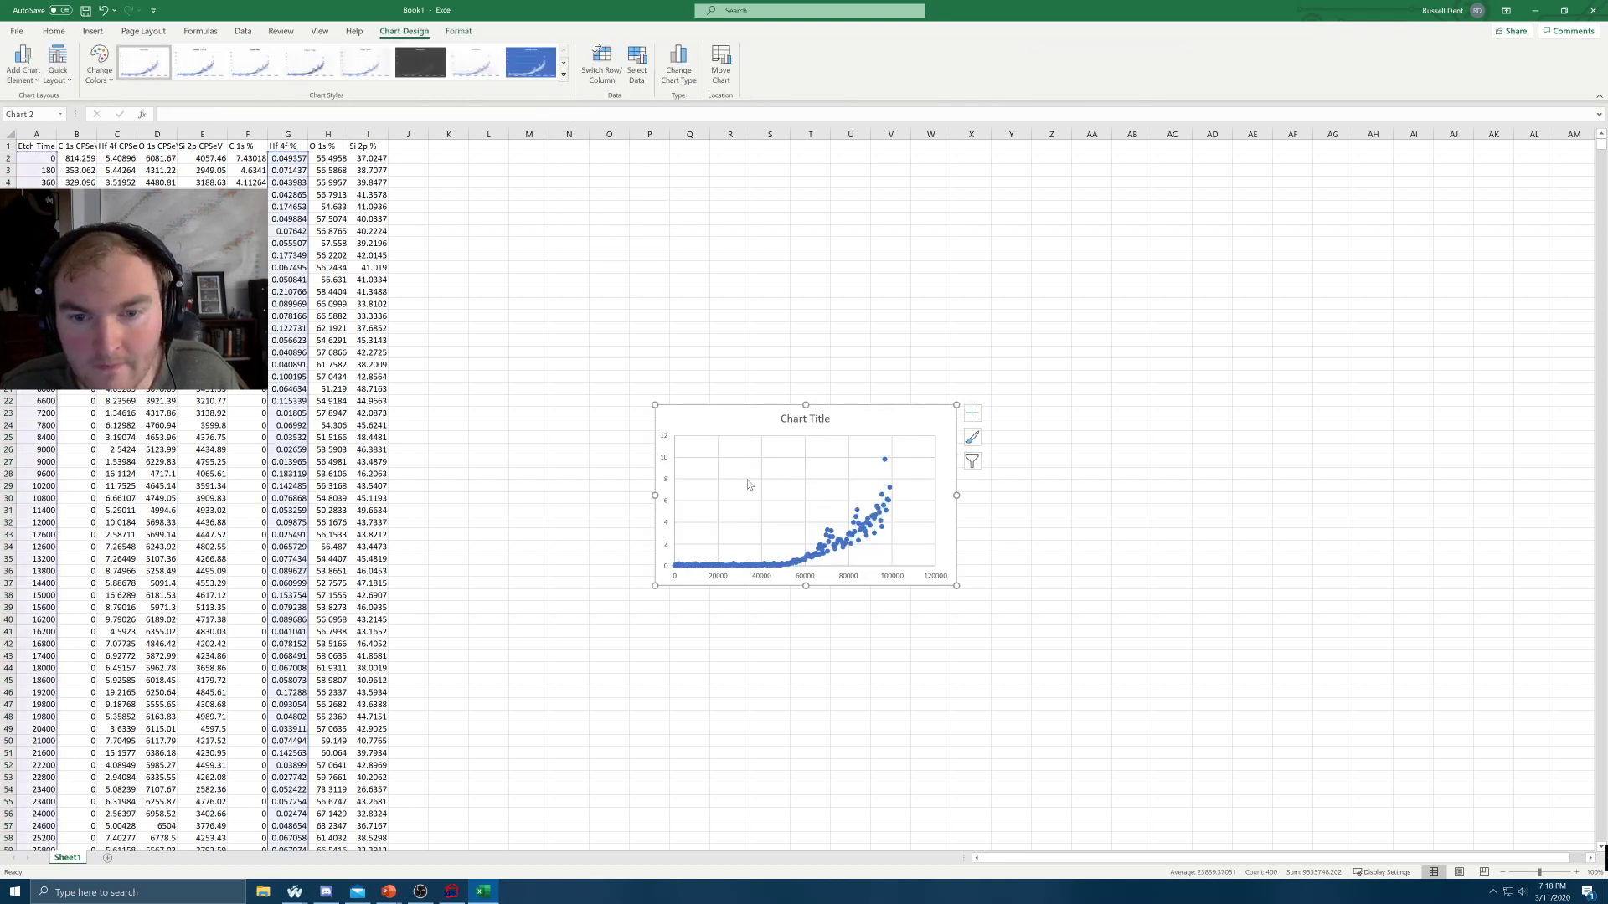
left_click(829, 418)
left_click_drag(829, 419, 632, 216)
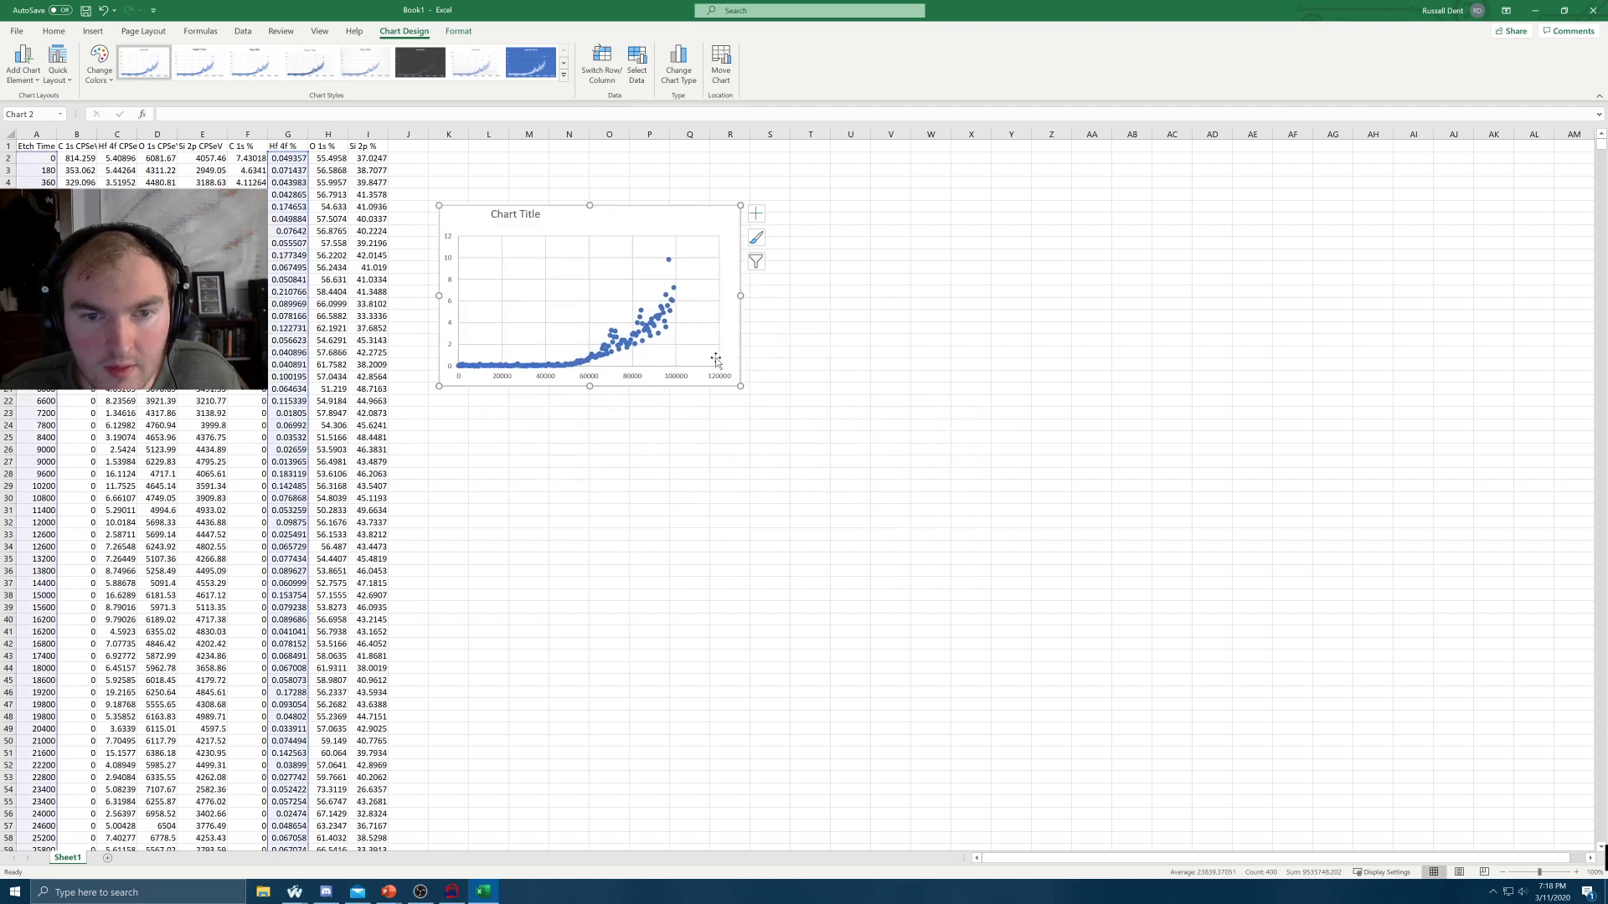
left_click_drag(738, 384, 1083, 568)
Format the chart's data series with a solid line connecting the points
left_click(812, 480)
right_click(812, 480)
left_click(871, 618)
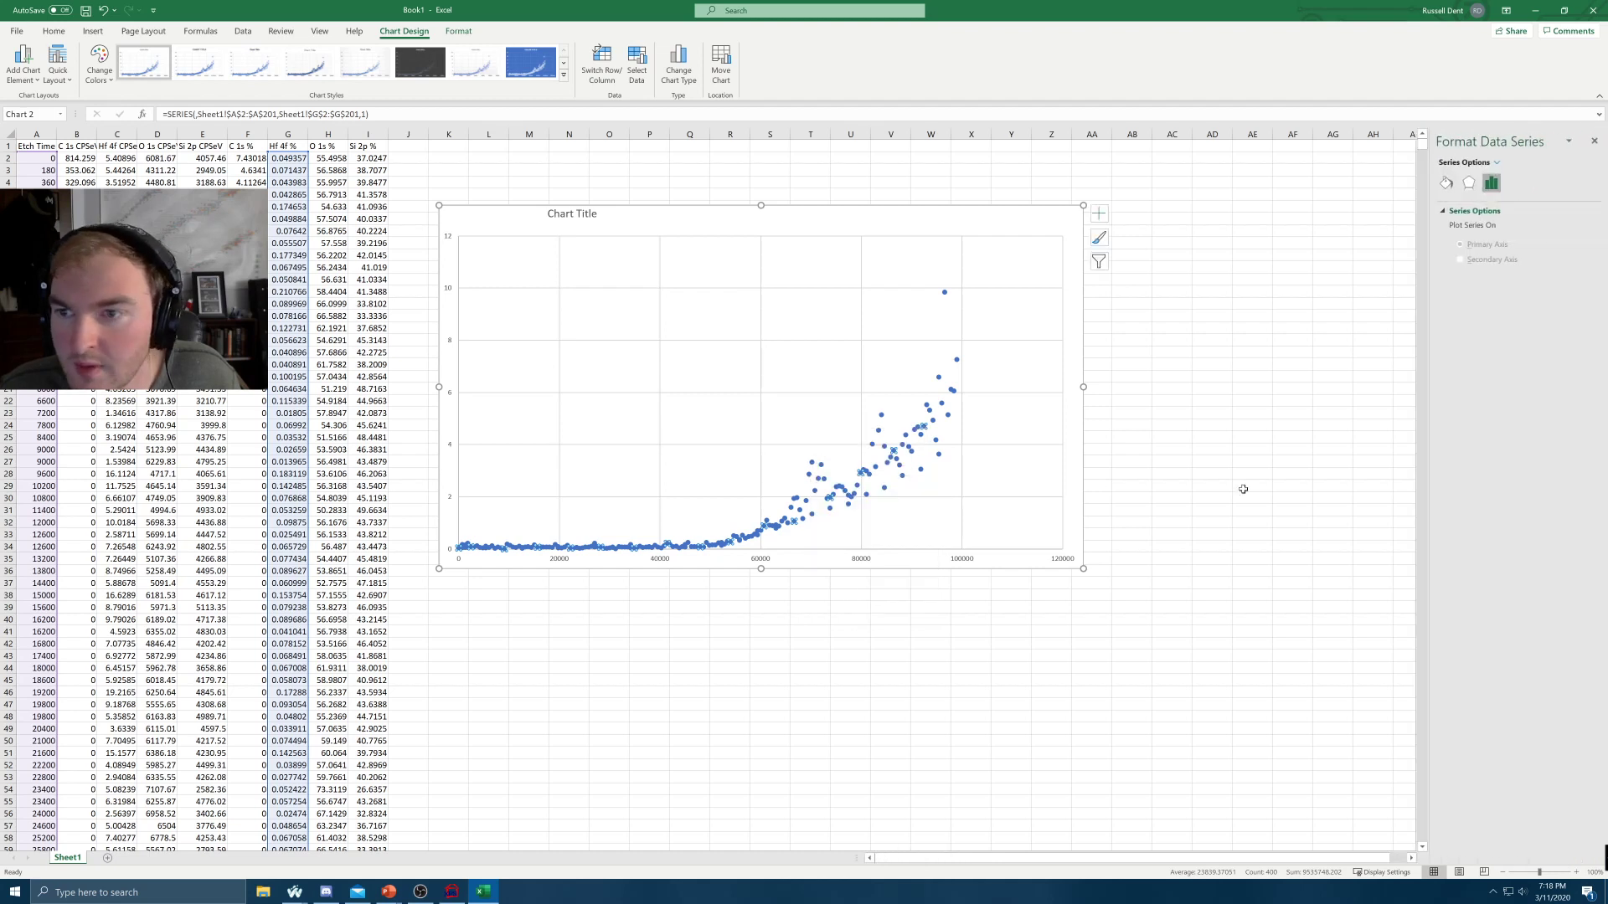
left_click(1446, 183)
left_click(1456, 262)
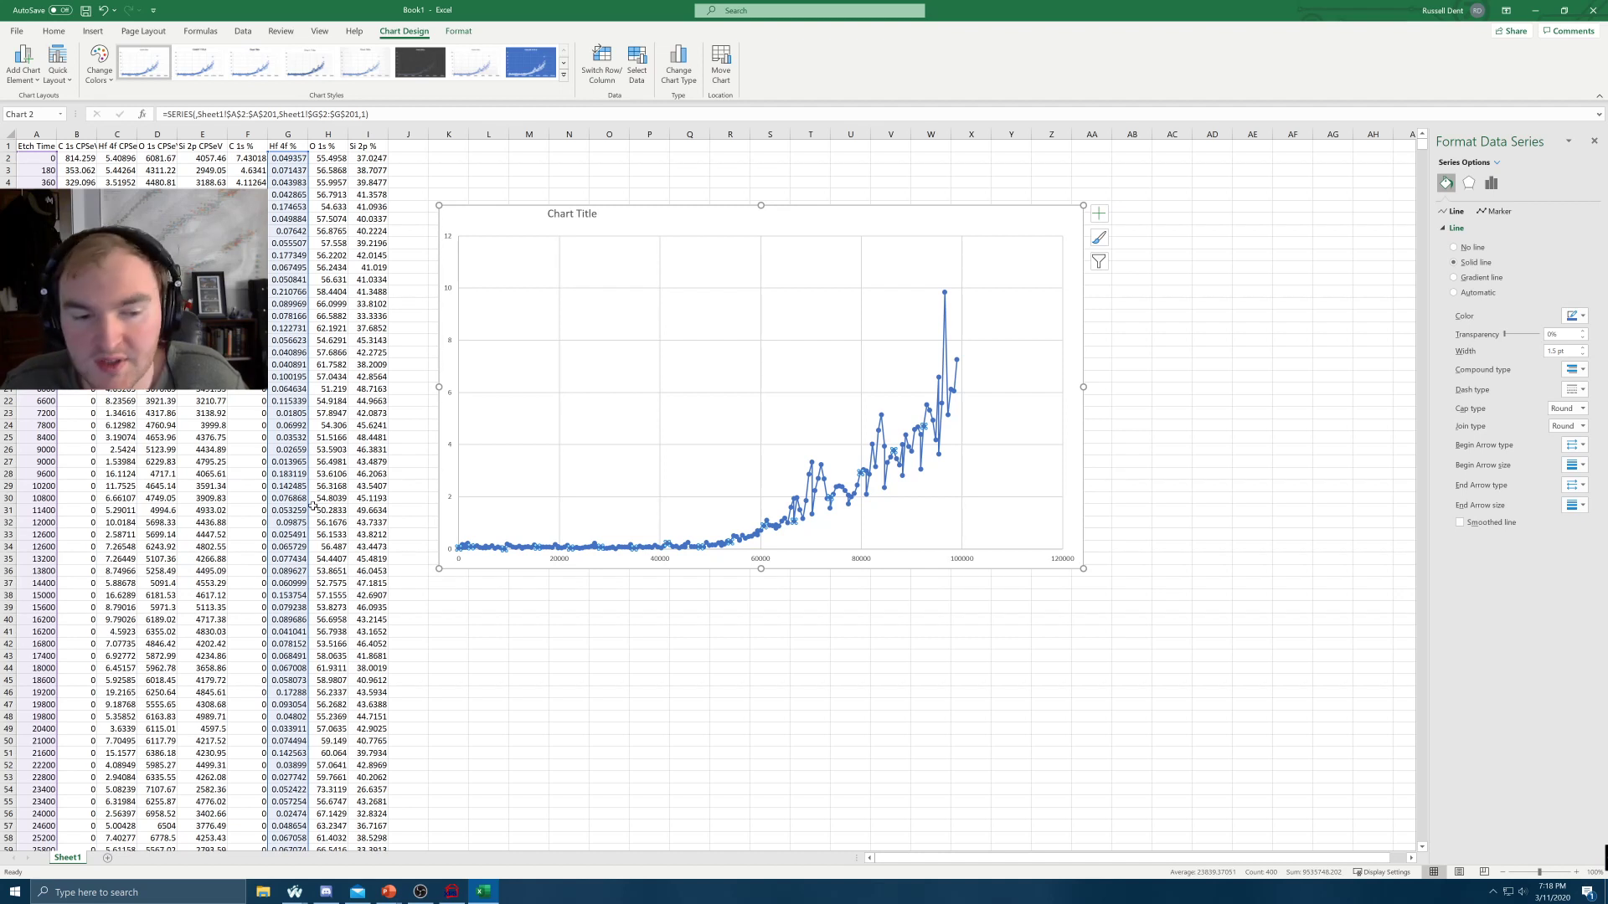
Switch to CasaXPS and close the clipboard selection and quantification parameters dialogs
left_click(452, 892)
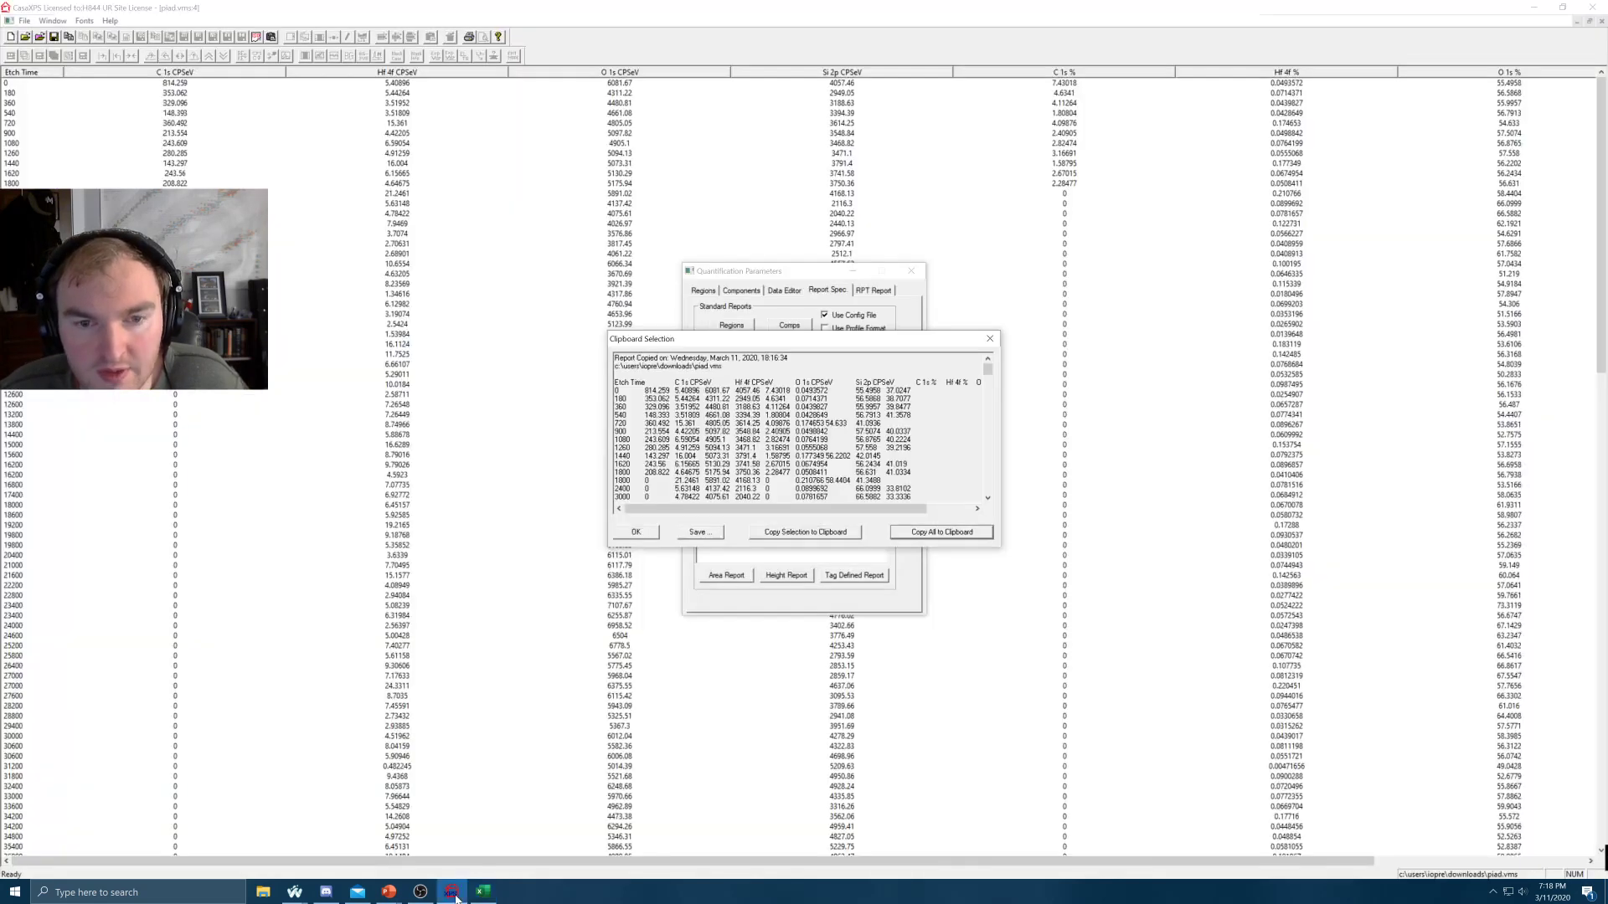
left_click(658, 535)
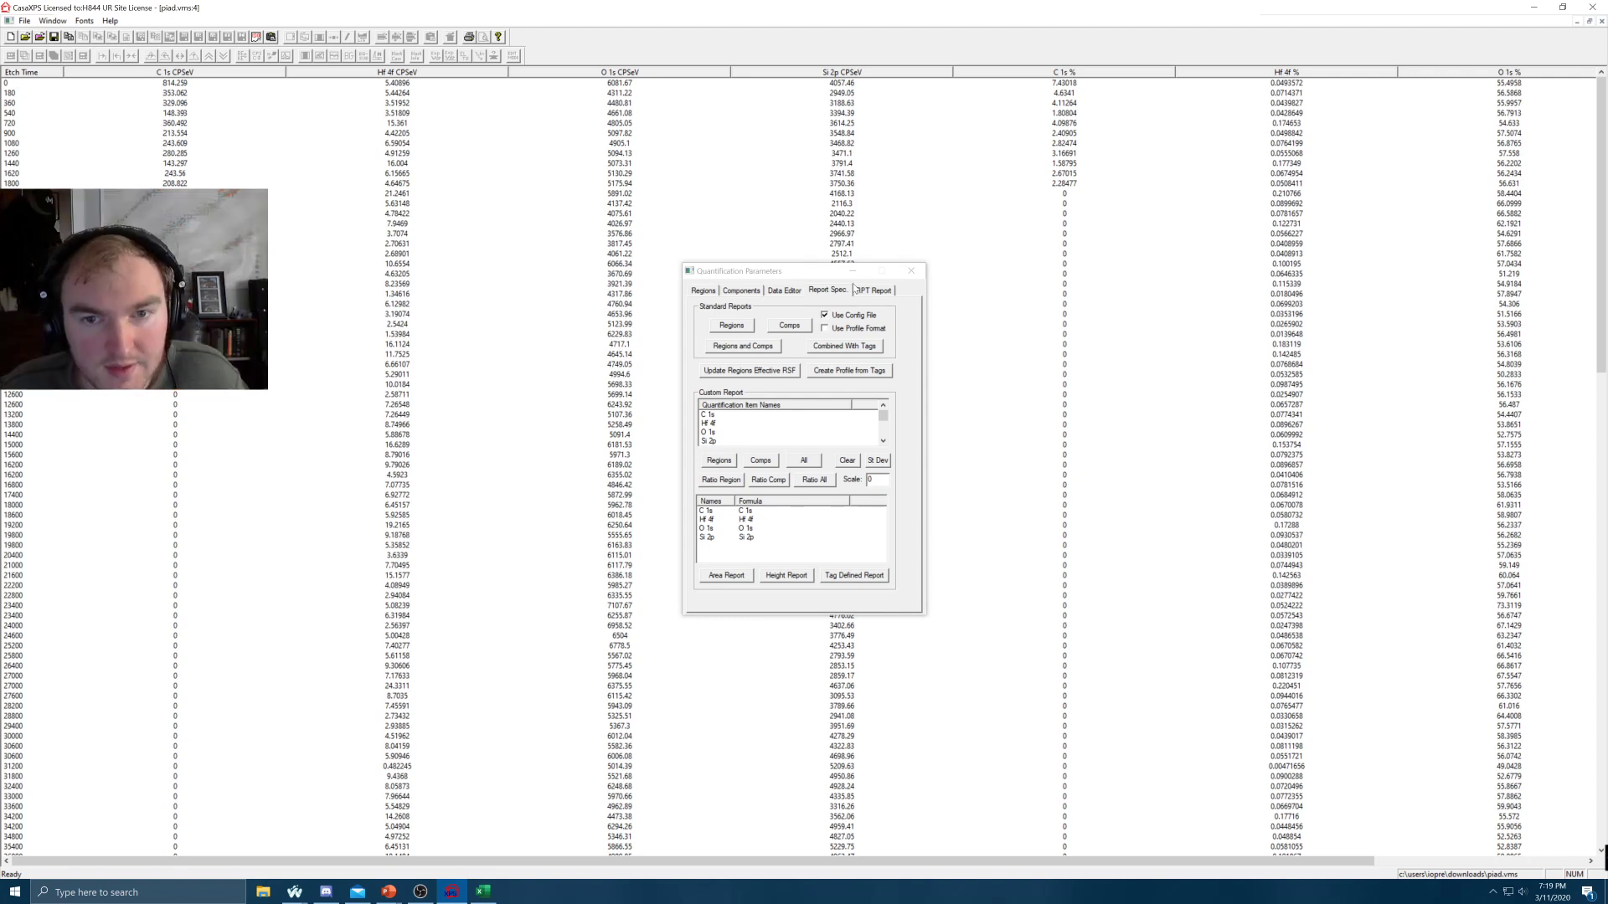
left_click(704, 290)
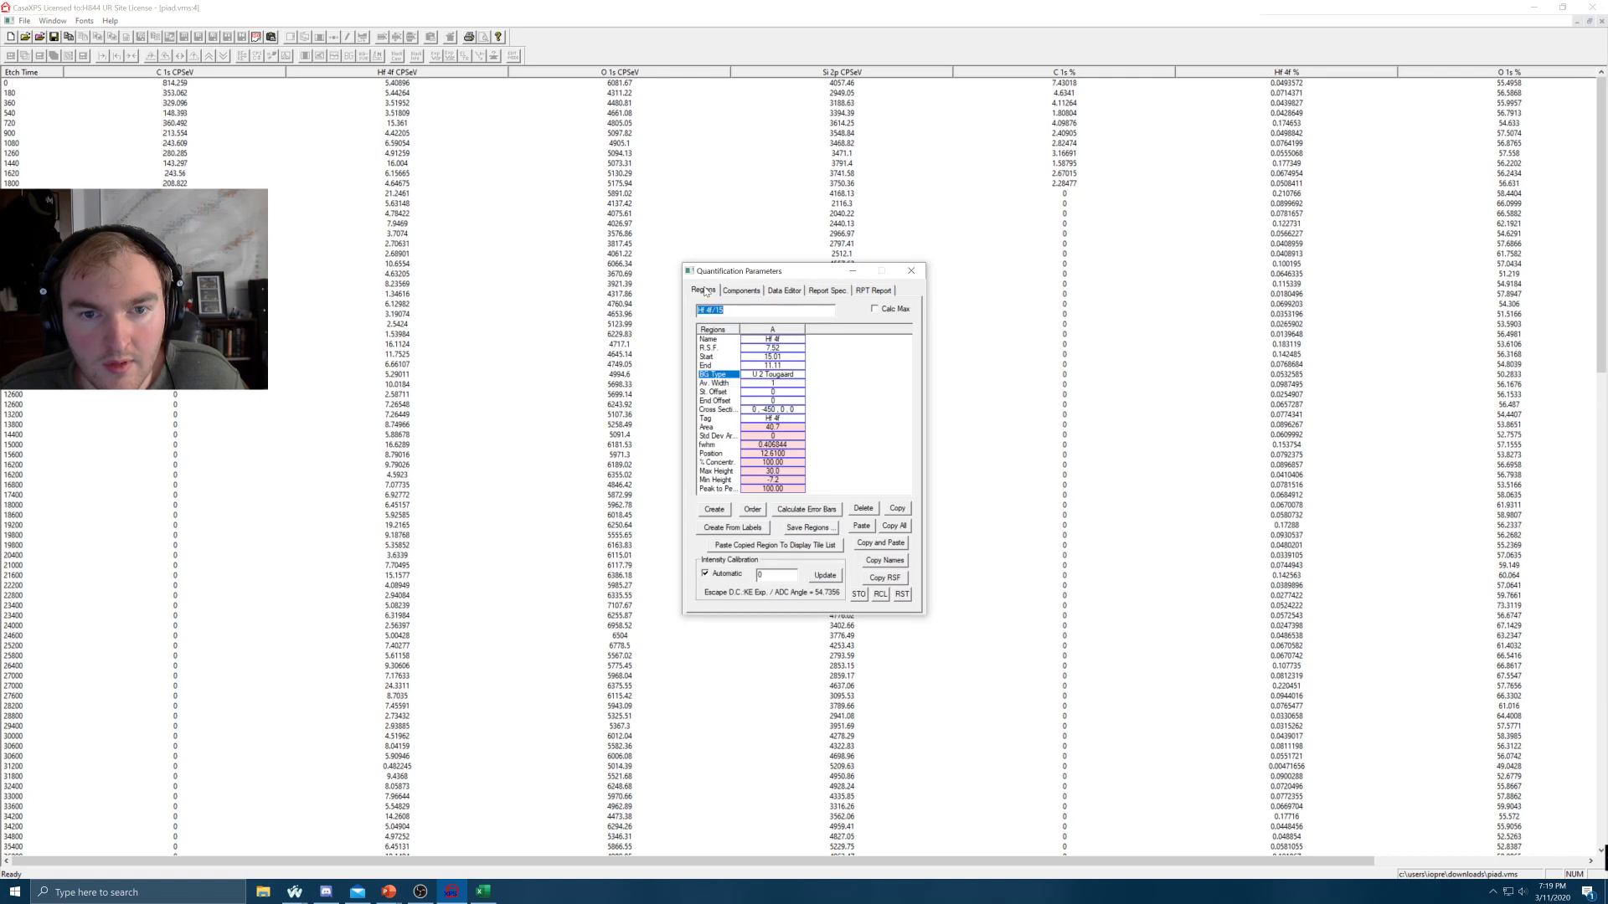
left_click(911, 270)
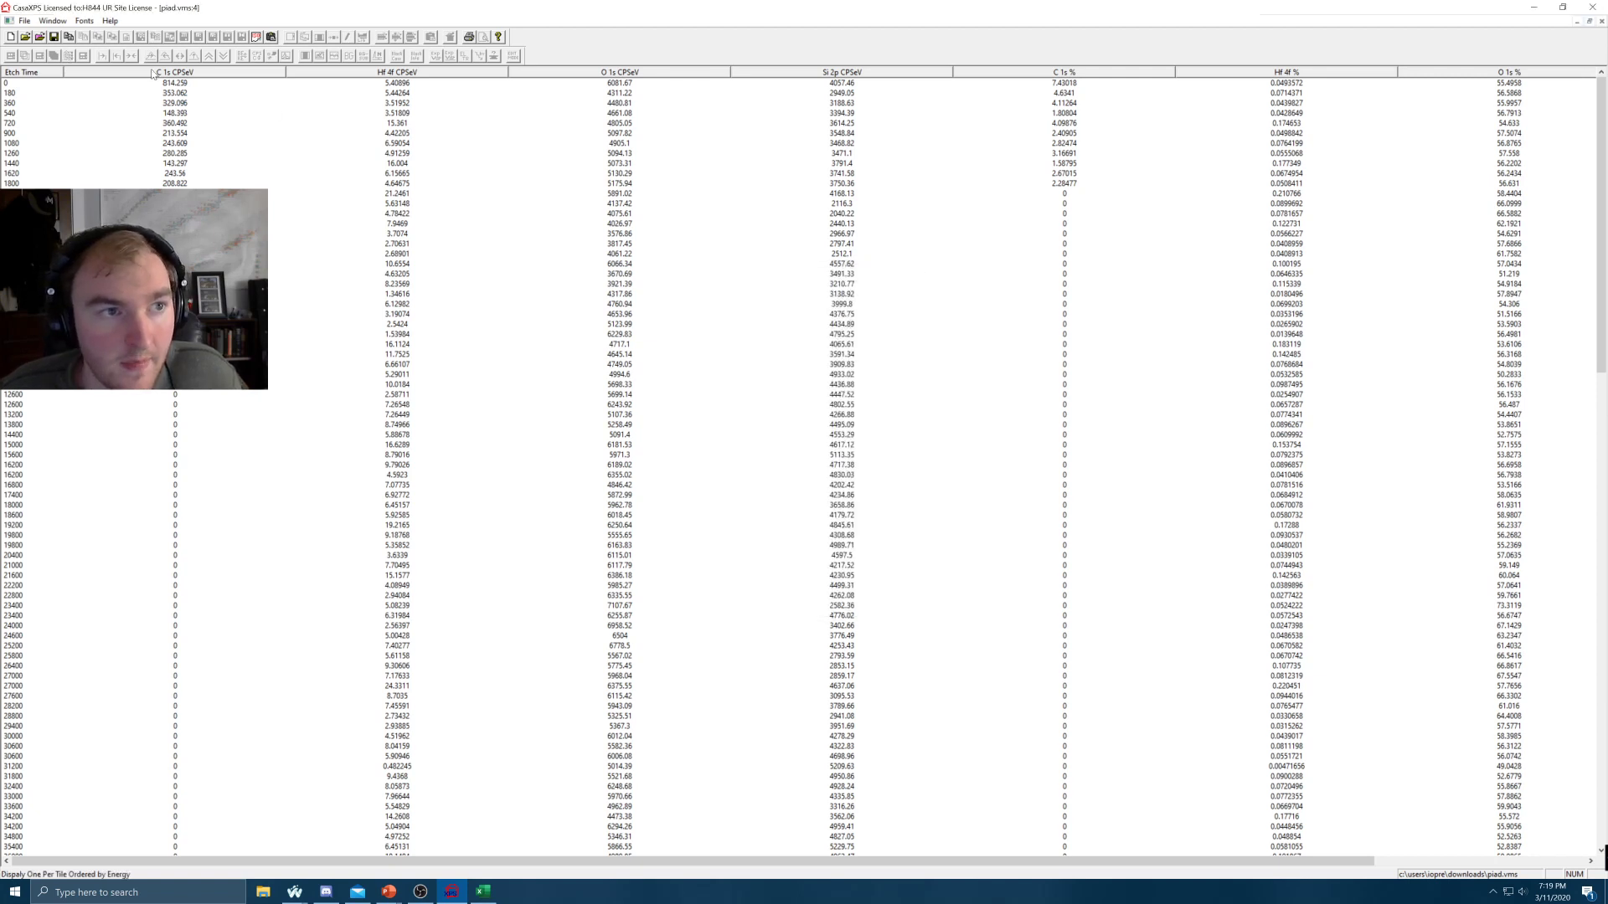
Close both quantification report windows and select the Survey spectrum at etch time 0
left_click(1601, 21)
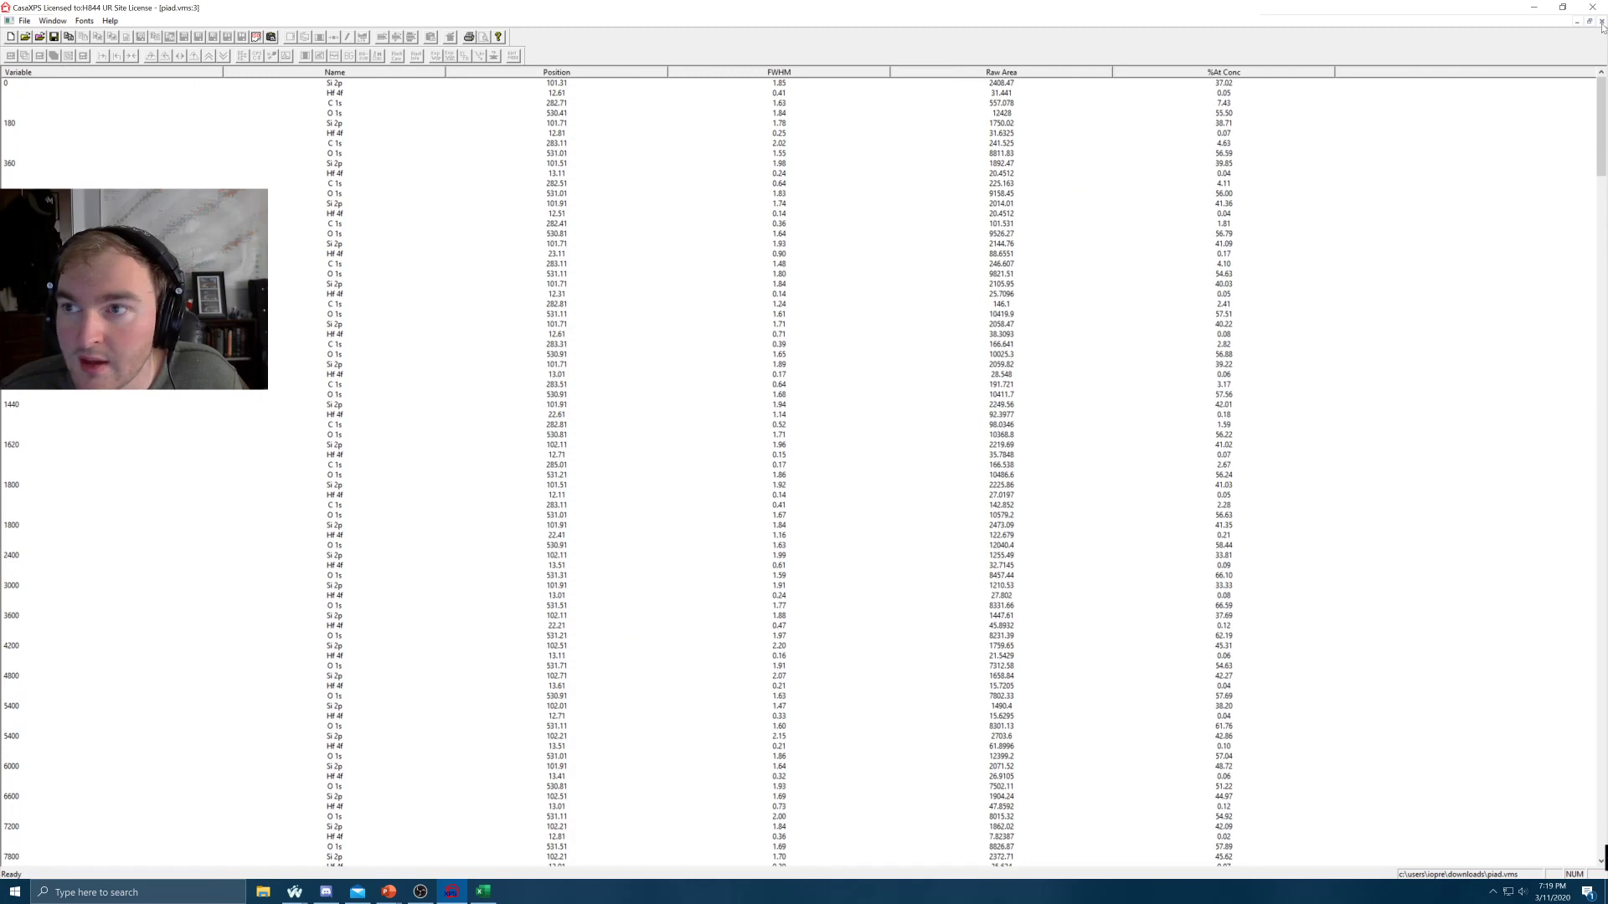
left_click(1601, 21)
left_click(1437, 84)
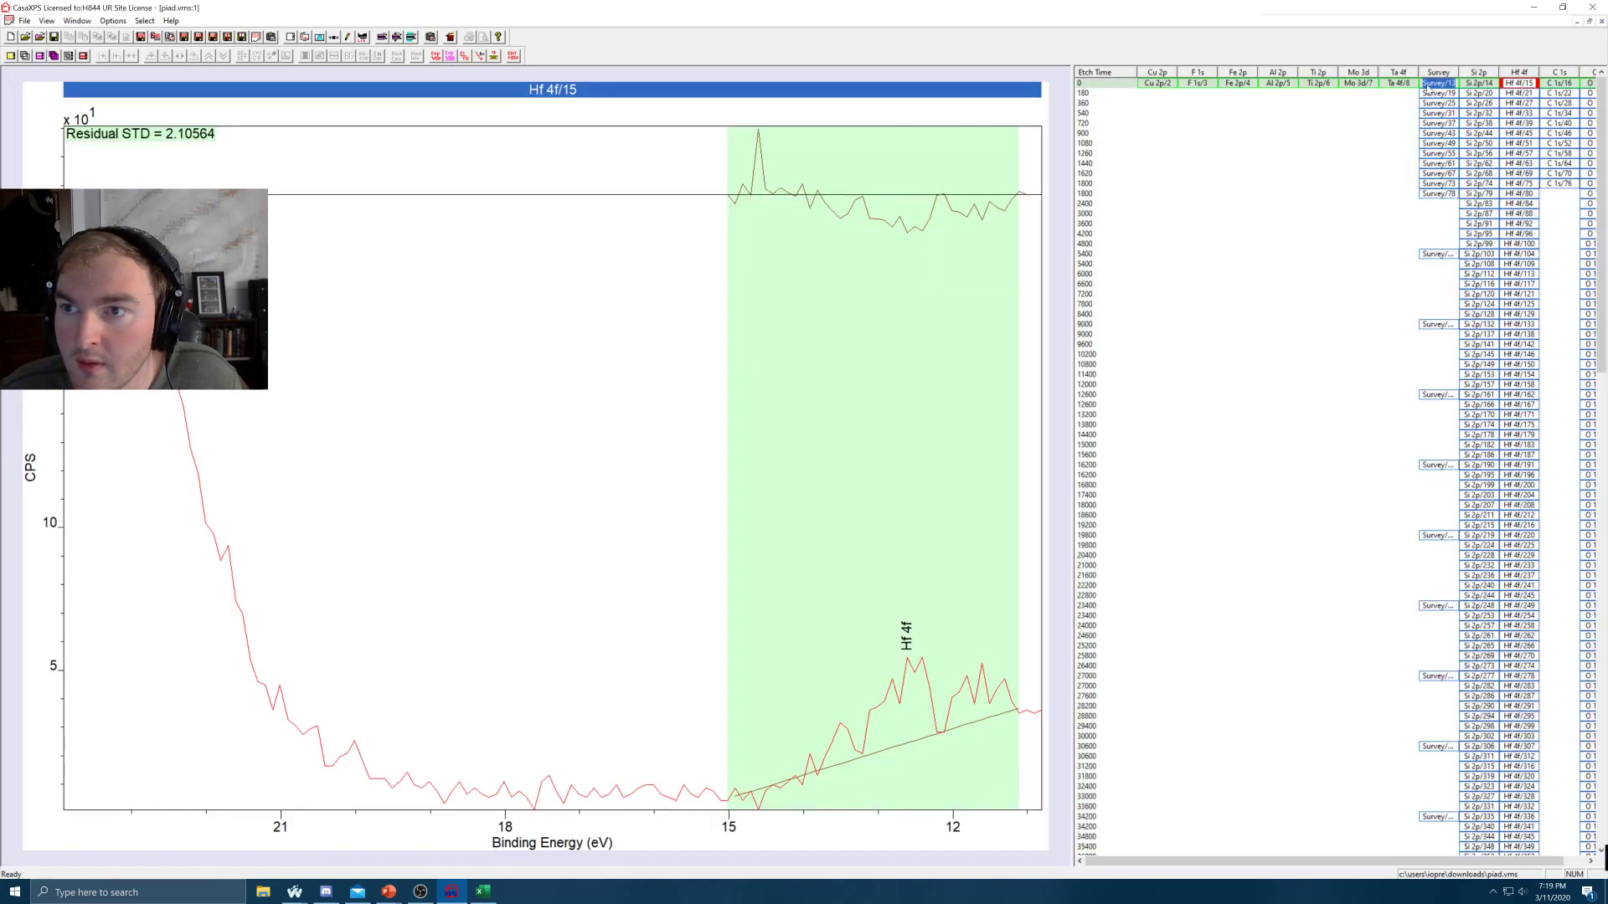